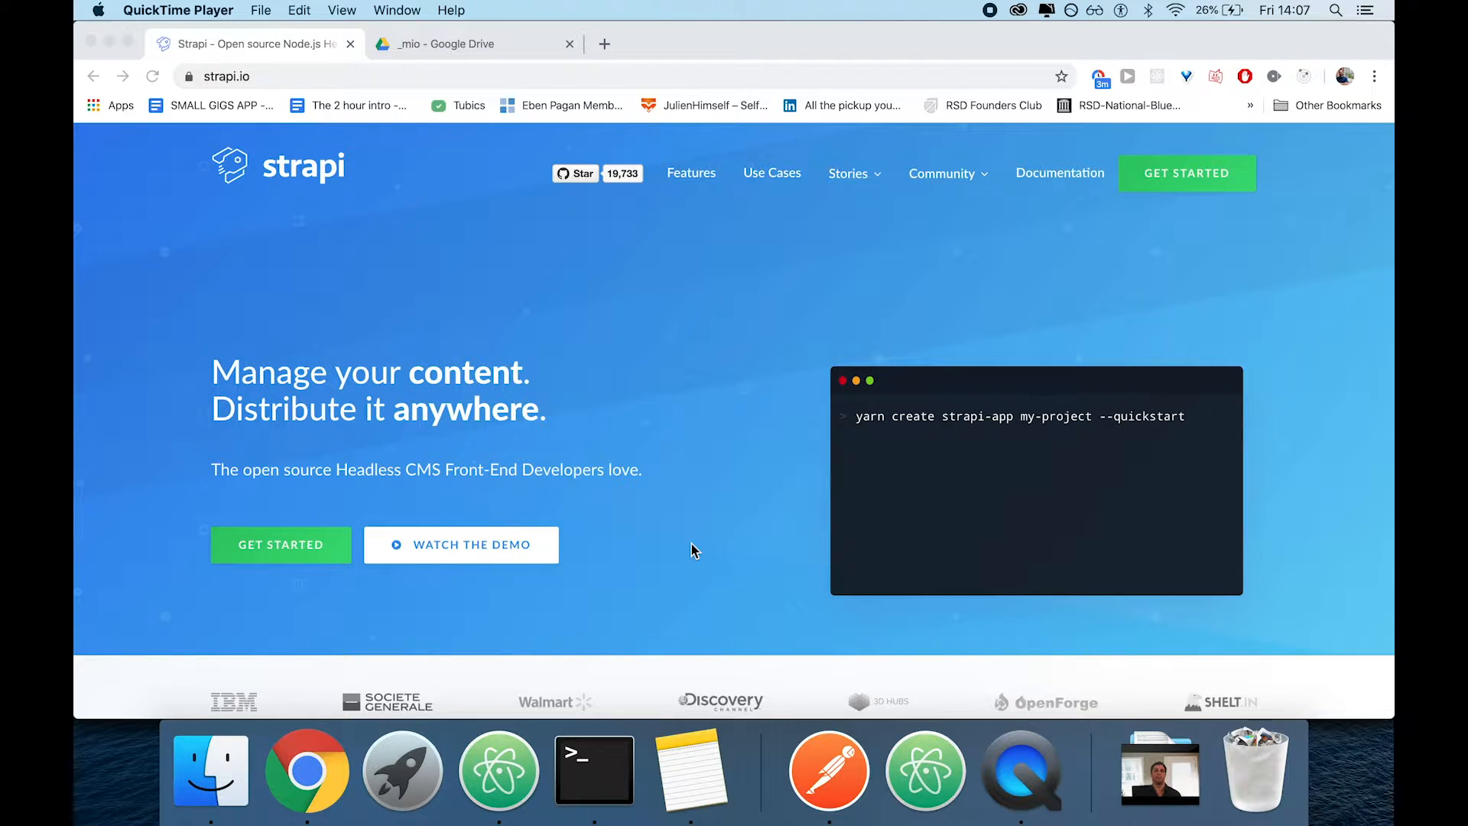
Look at the developer's Codementor profile page in a new browser tab, then close that tab
click(712, 545)
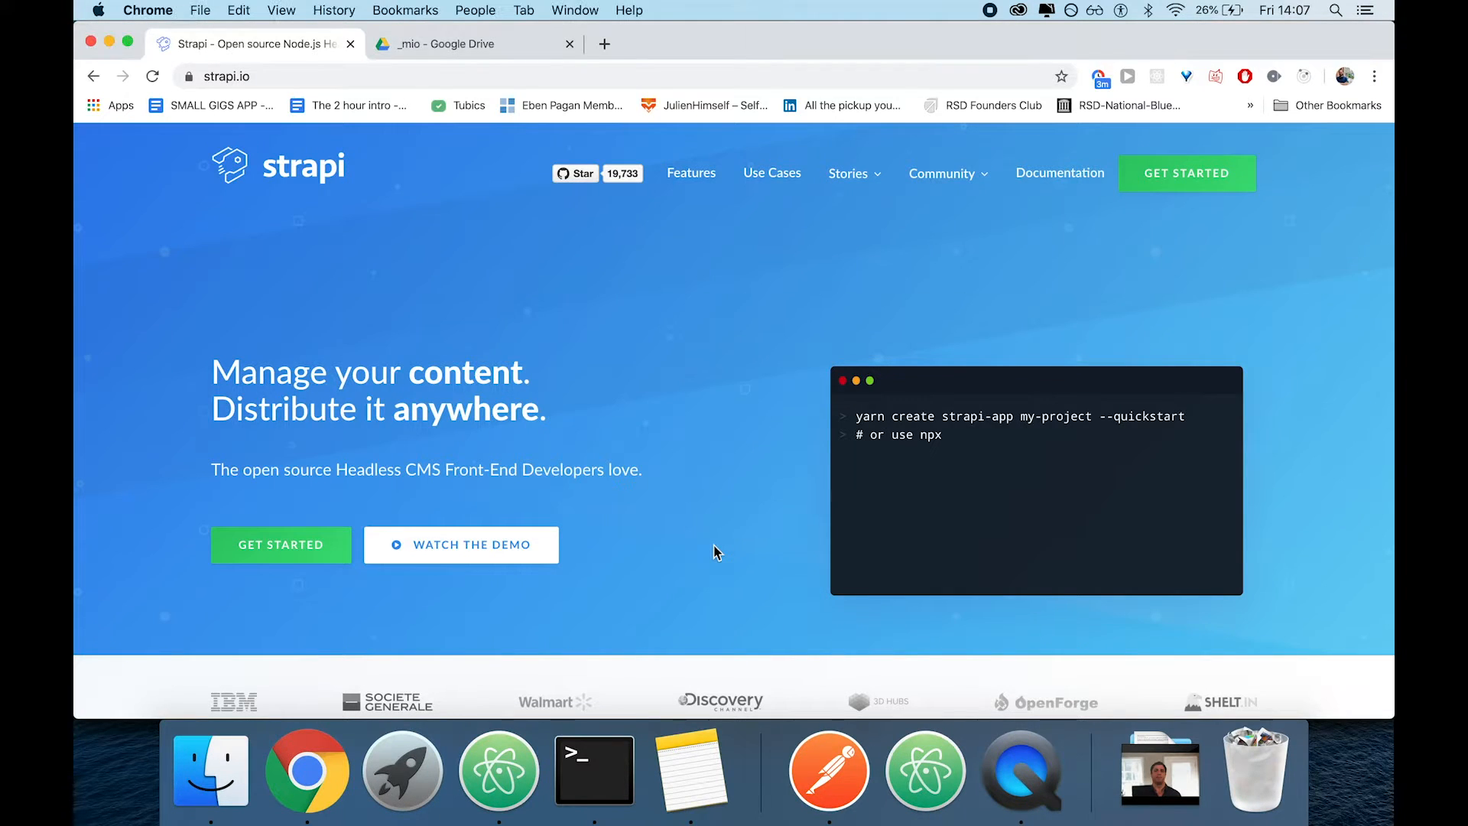
key(super+t)
text(alessa)
key(Down)
key(Down)
key(Down)
key(Down)
key(Return)
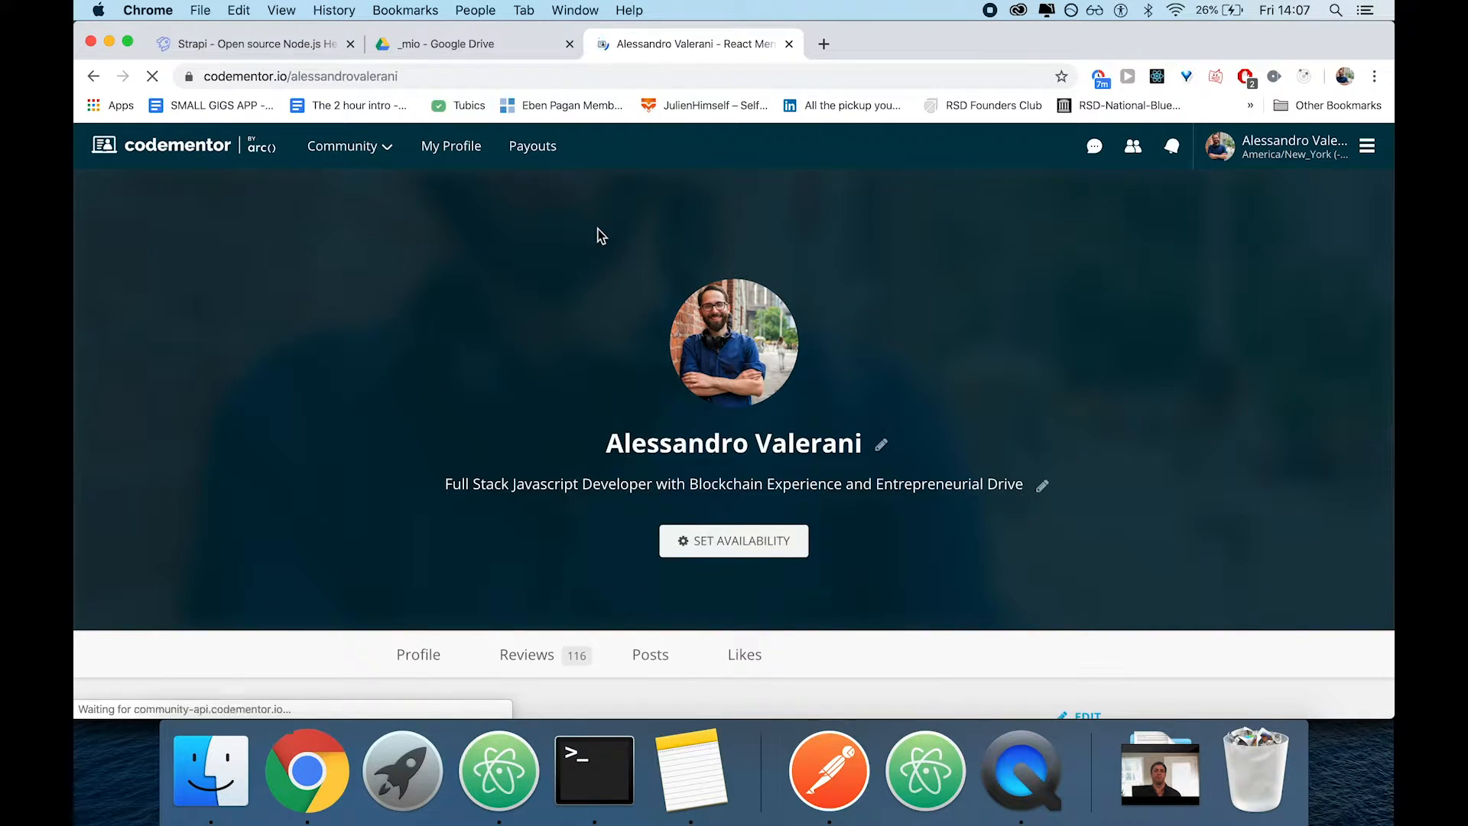
scroll(602, 236, down, 5)
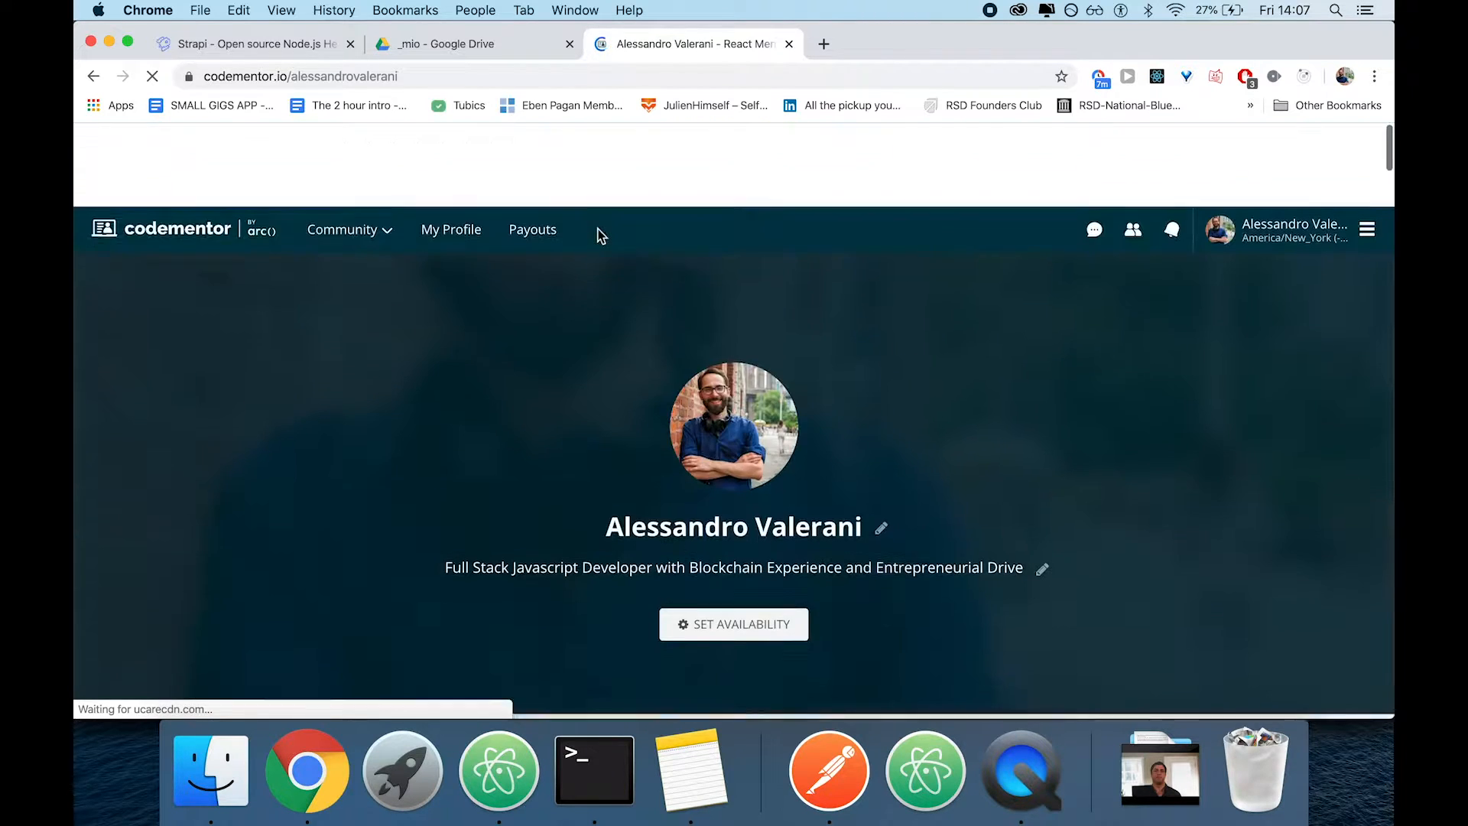
key(super+w)
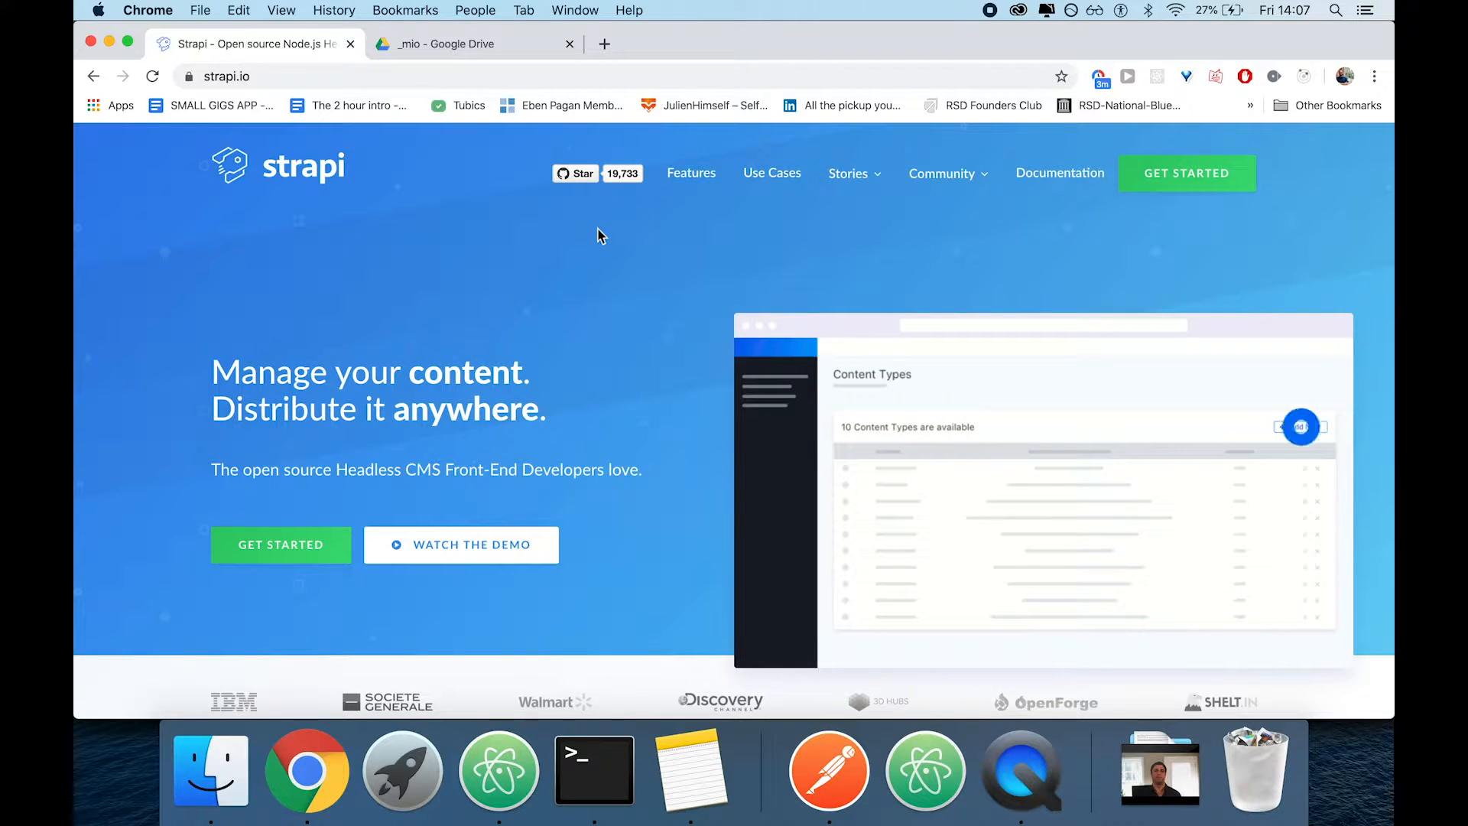
Switch to Terminal and run npx create-strapi-app strapi-example in the Entrepreneur folder
click(594, 769)
text(npx crea)
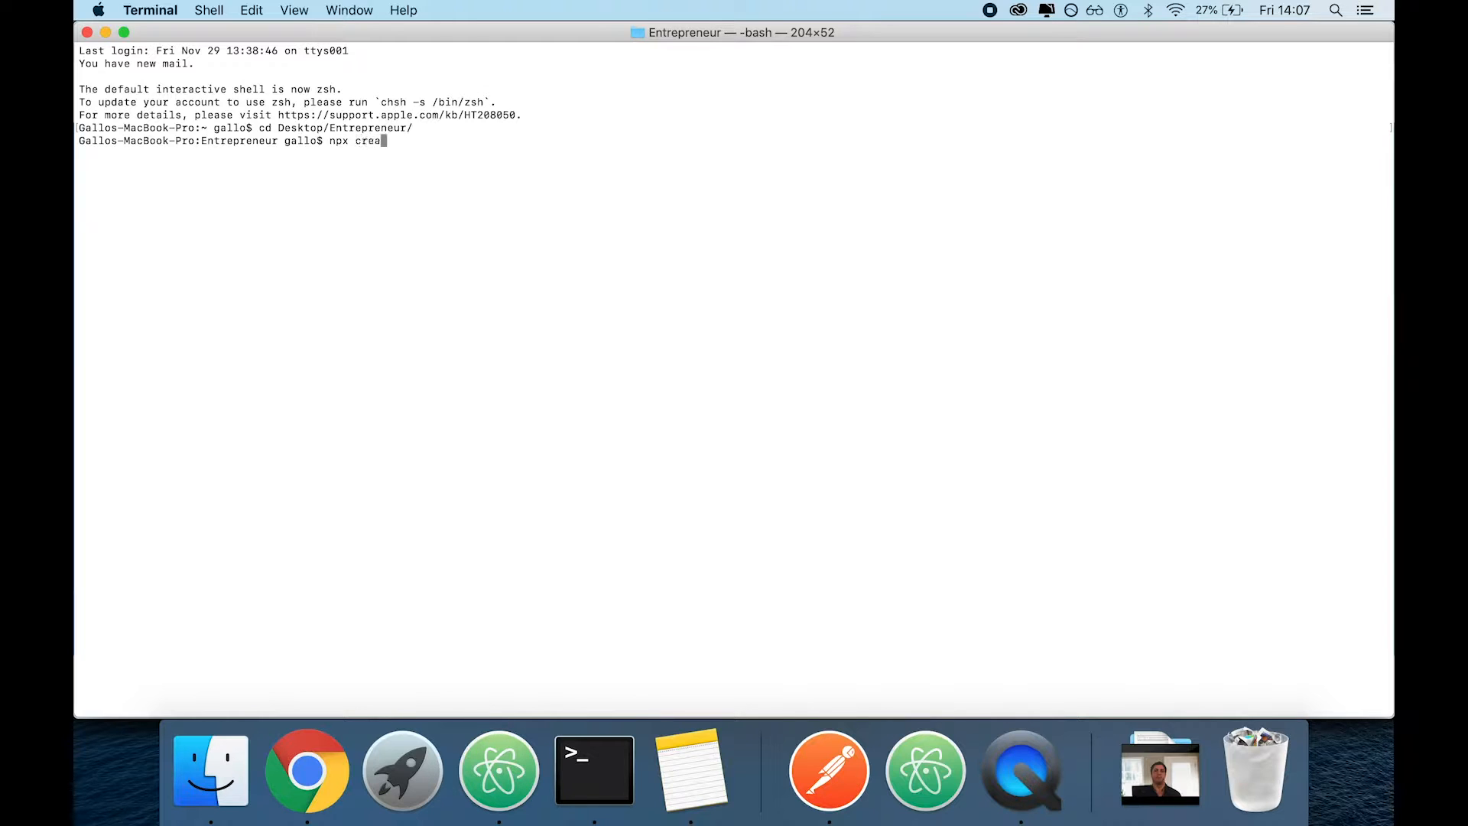
text(te-strapi-app)
key(super+Tab)
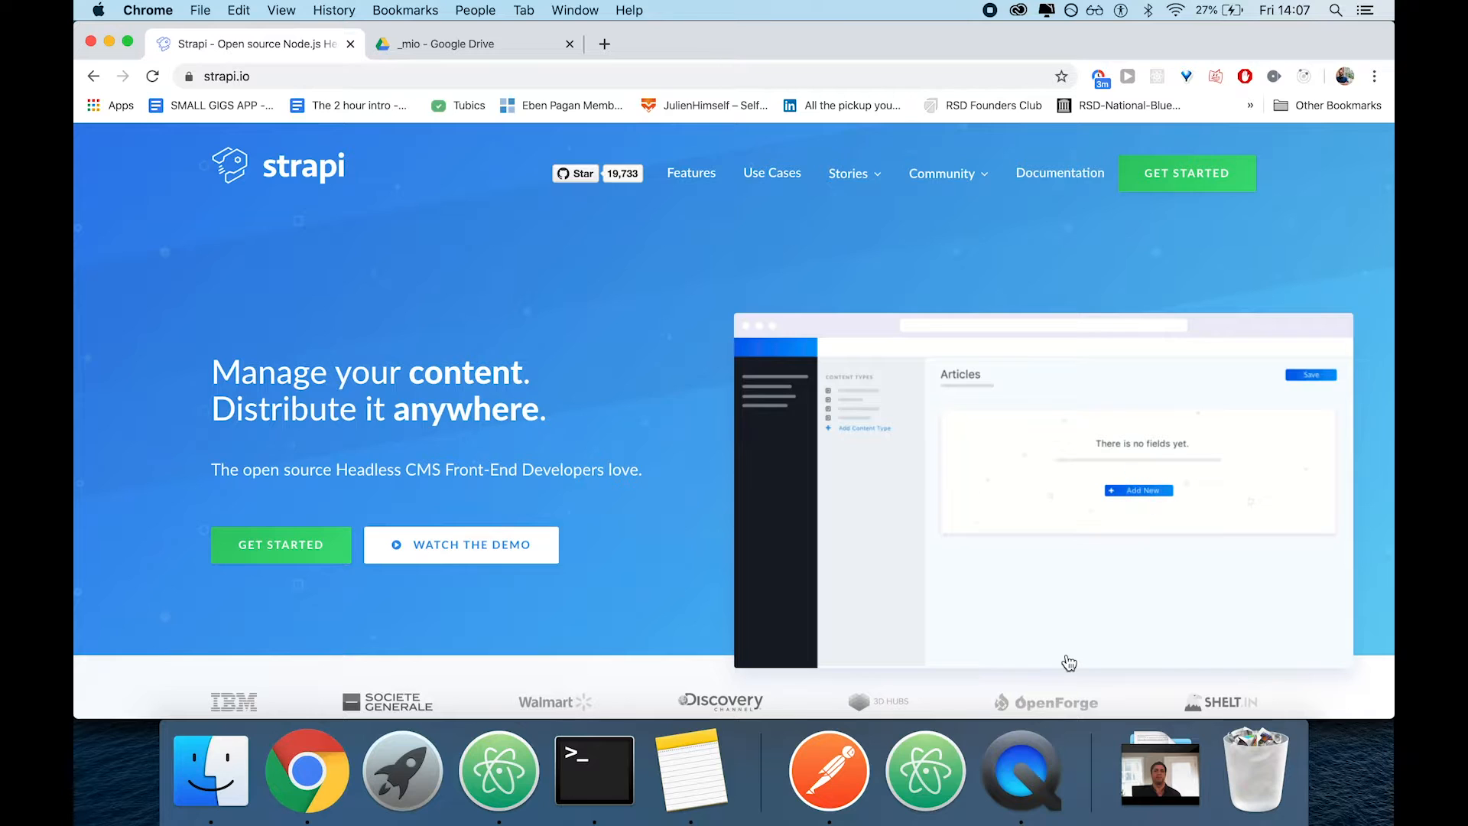
scroll(931, 459, down, 5)
scroll(930, 459, up, 5)
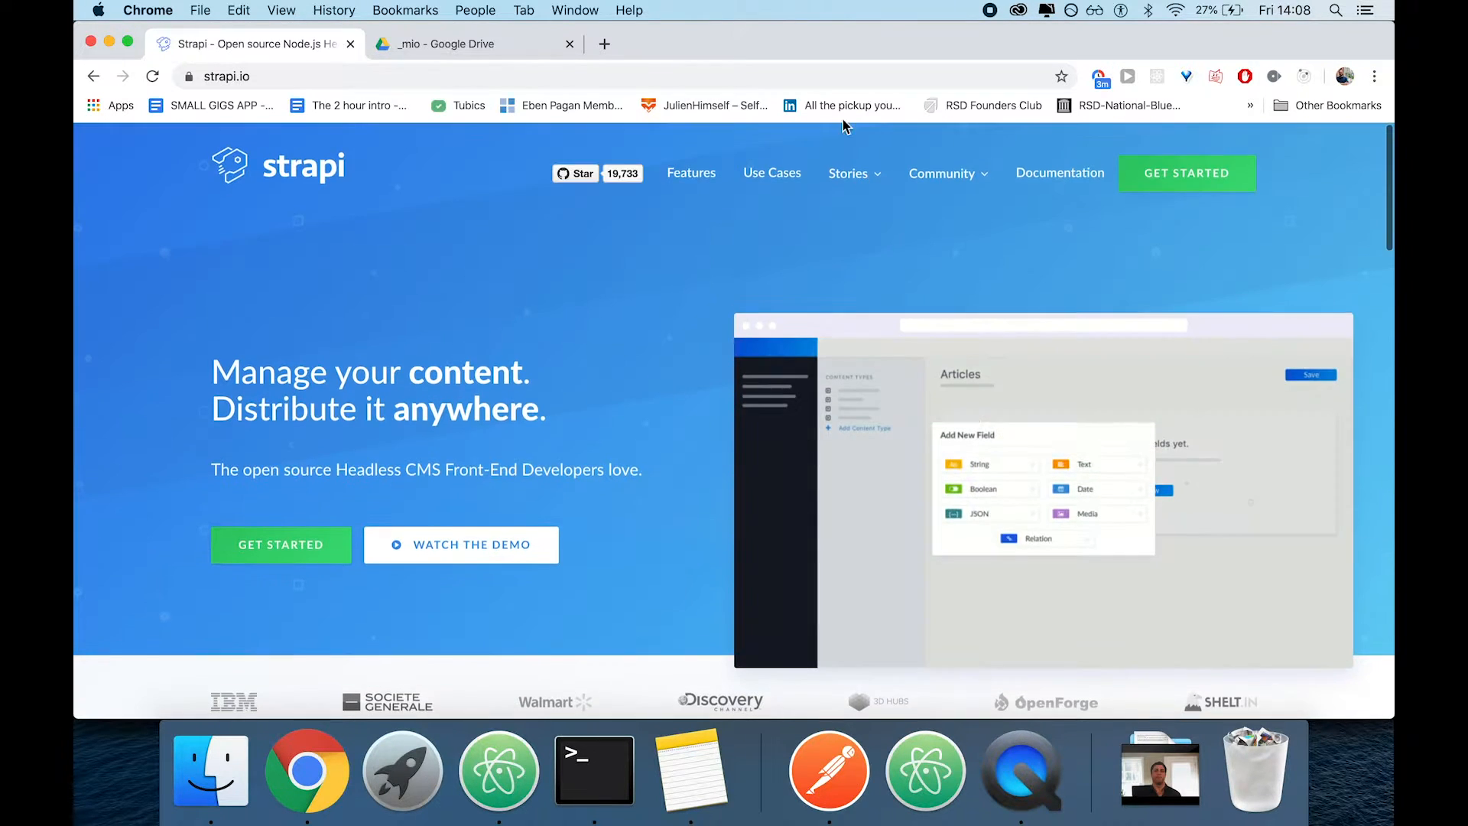
key(super+Tab)
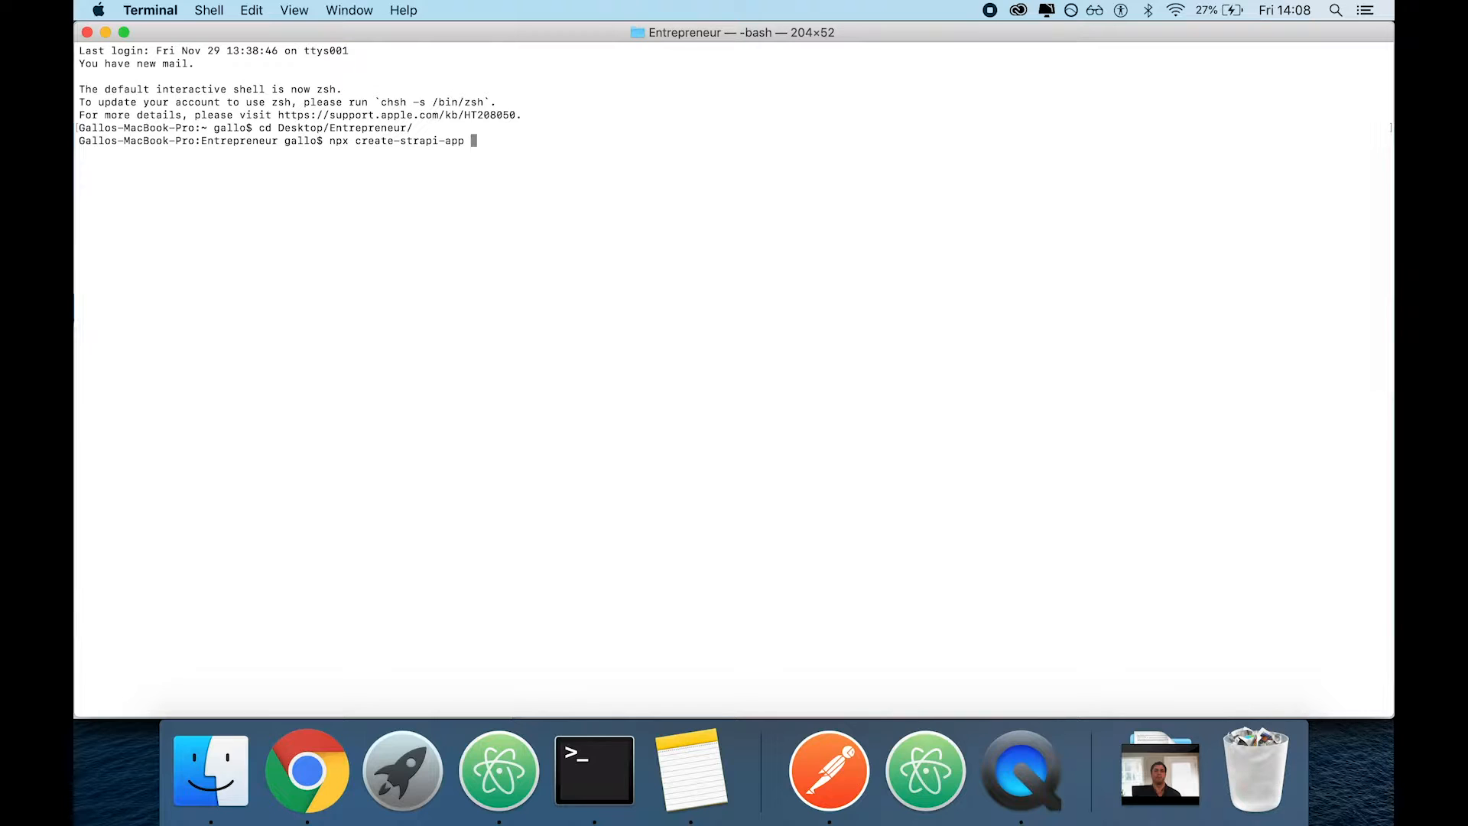
text(s)
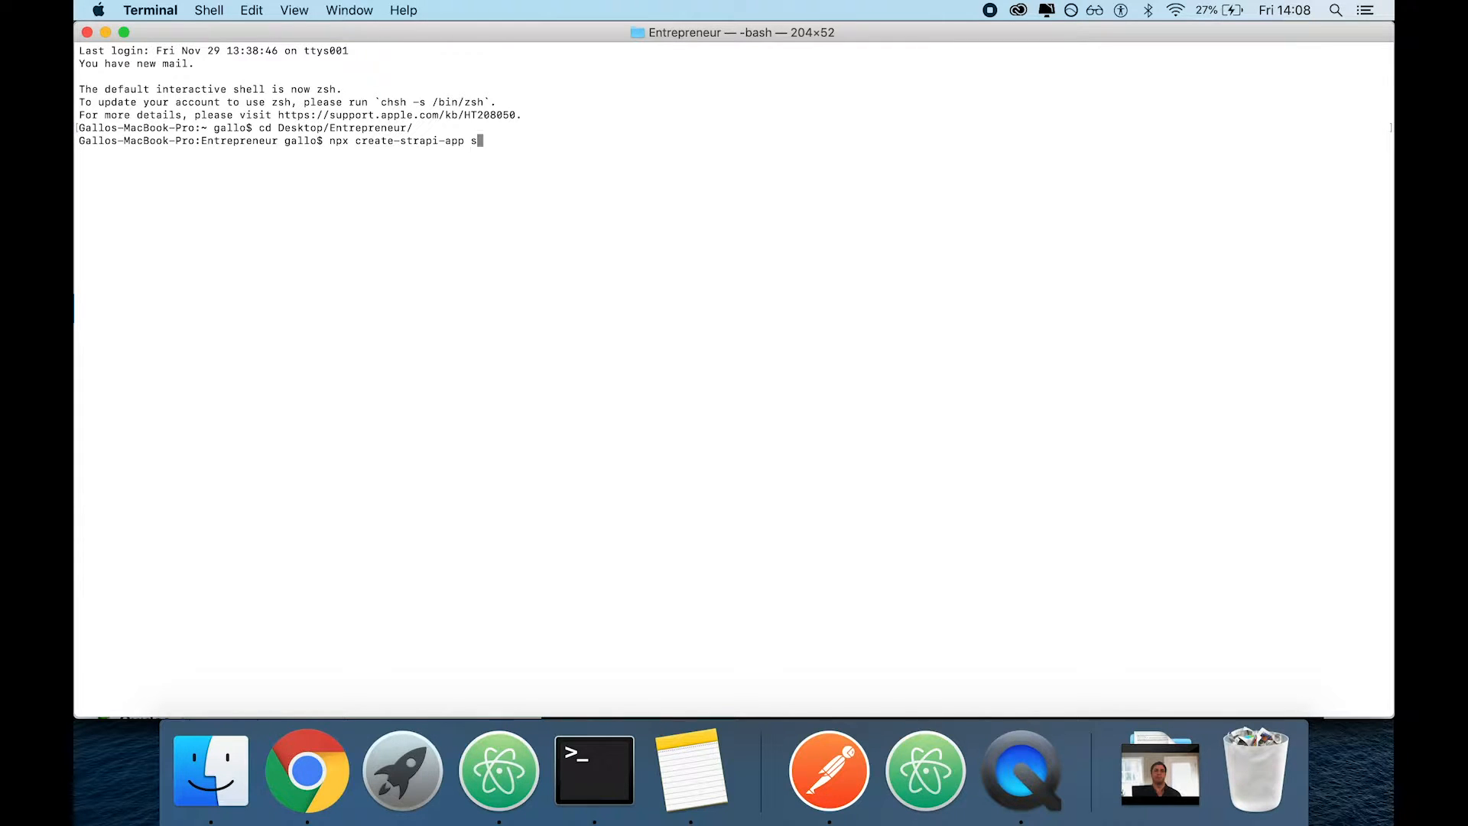
text(trapi-example)
key(Return)
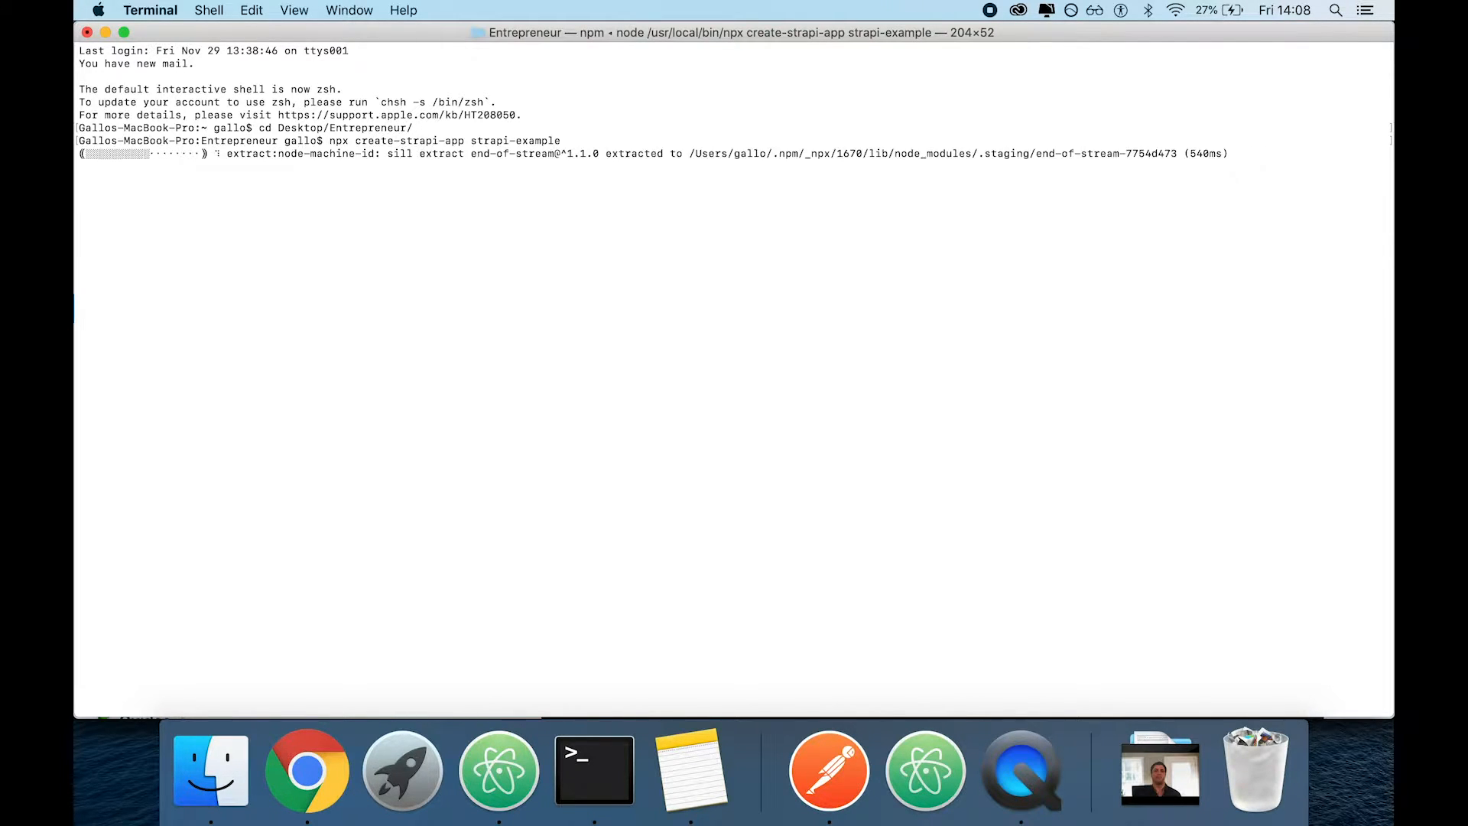
Choose Quickstart (recommended) as the installation type for the Strapi project
key(super+Tab)
key(super+Tab)
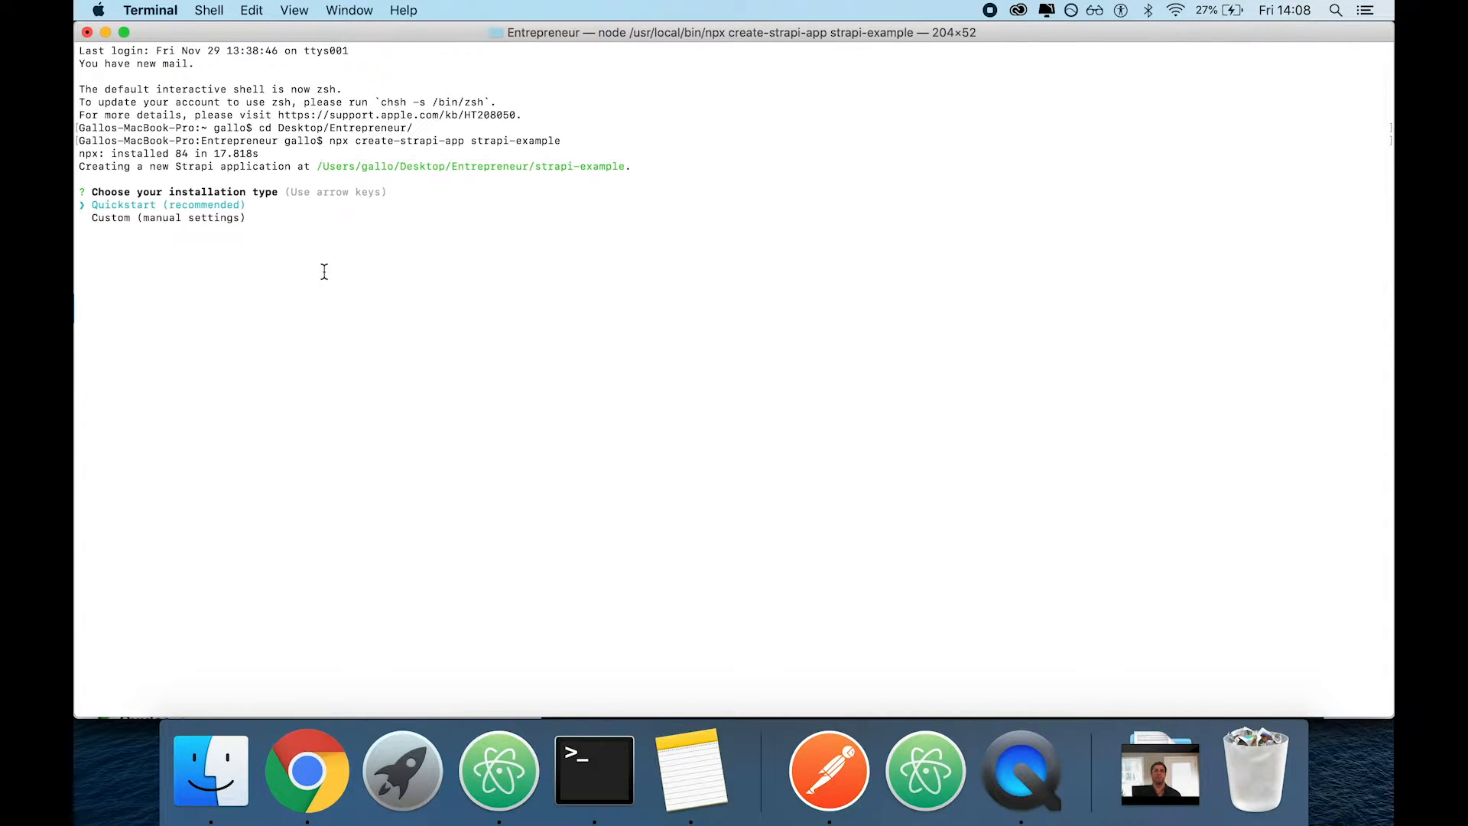
key(Down)
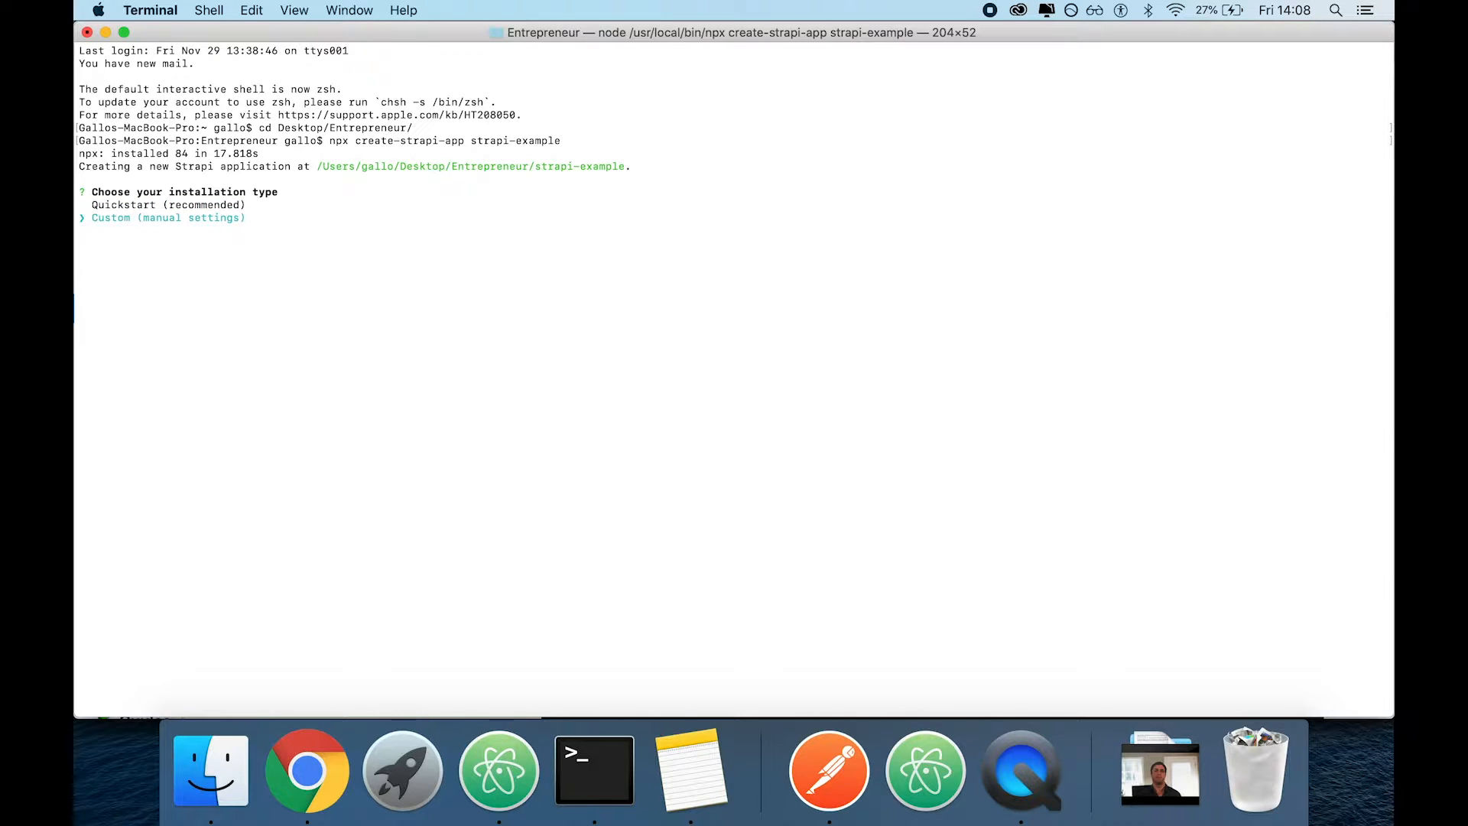
key(Up)
key(Return)
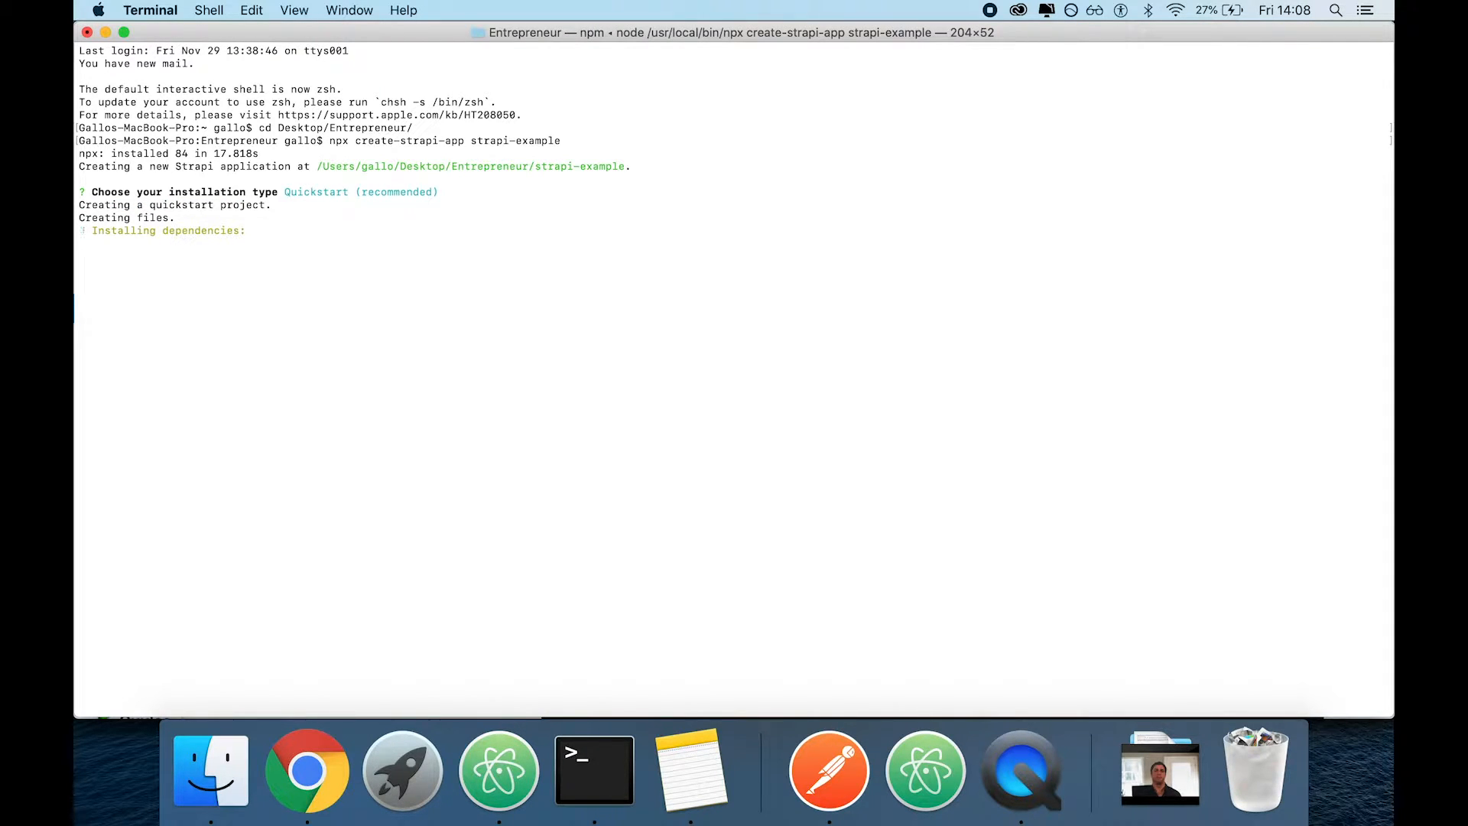
Switch to Atom, open the strapi-example folder from Entrepreneur as a project, and open its .gitignore file
click(509, 794)
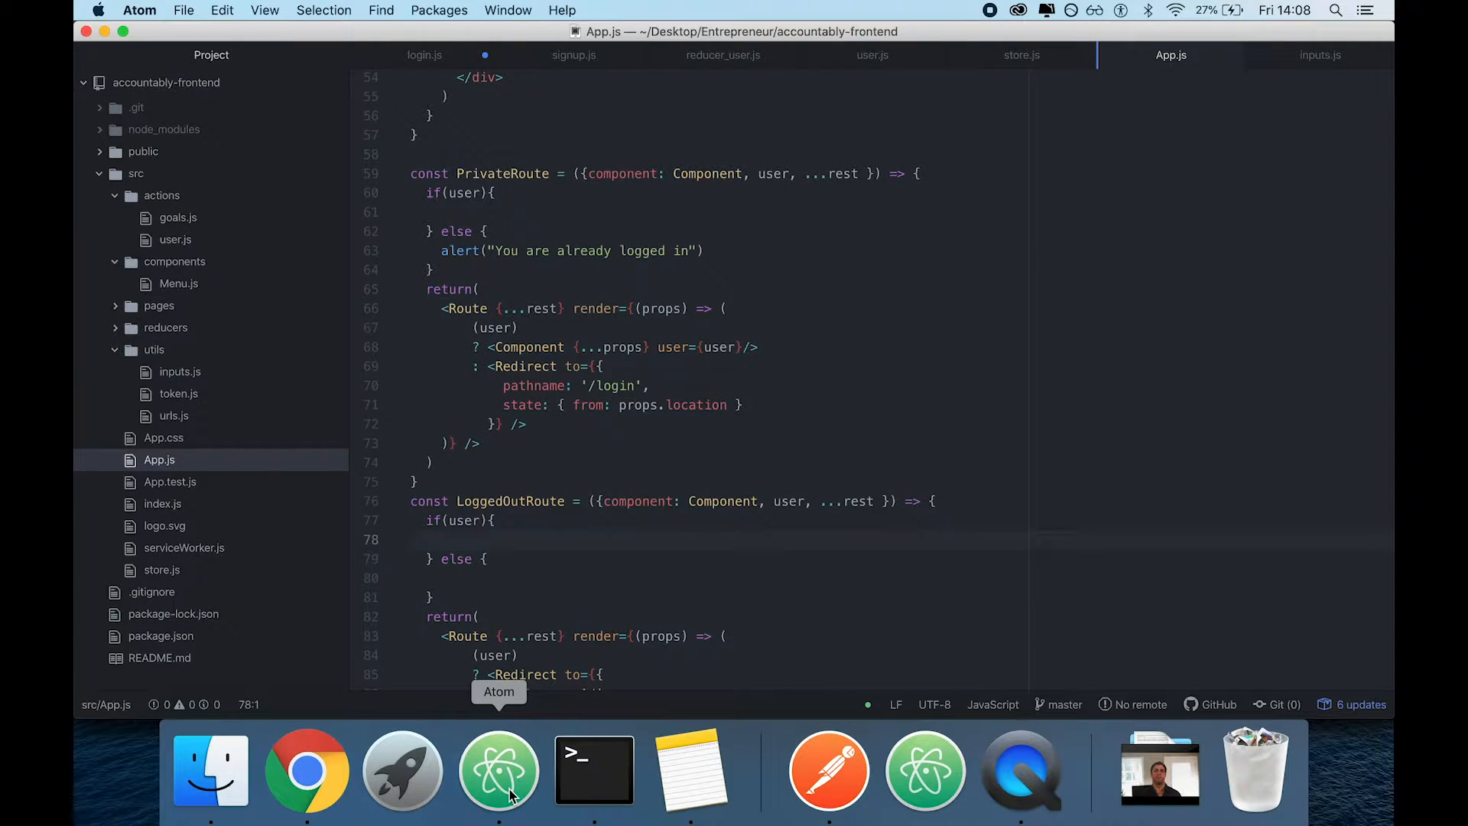
key(super+o)
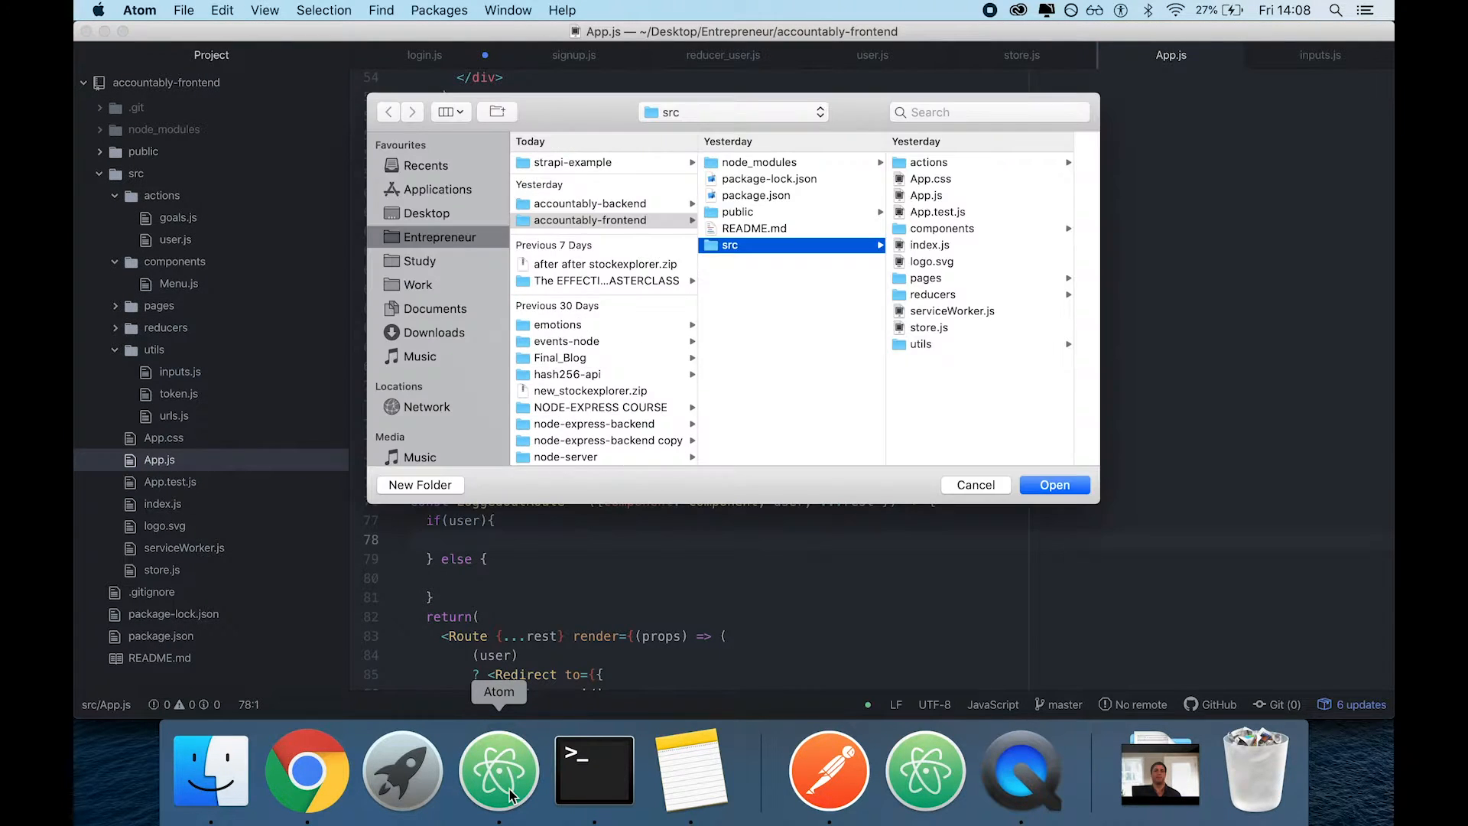
click(595, 204)
click(584, 166)
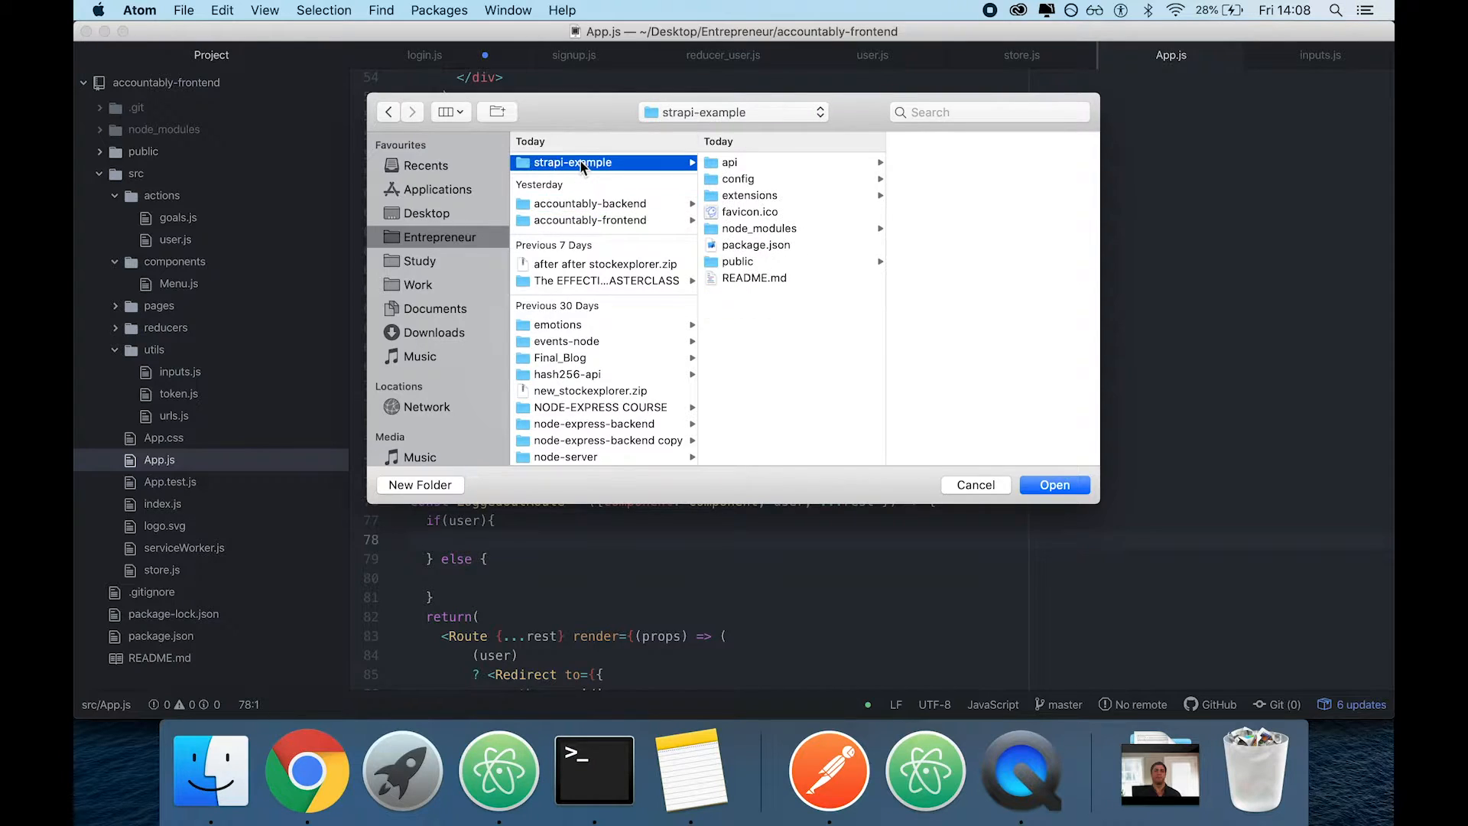
click(1053, 481)
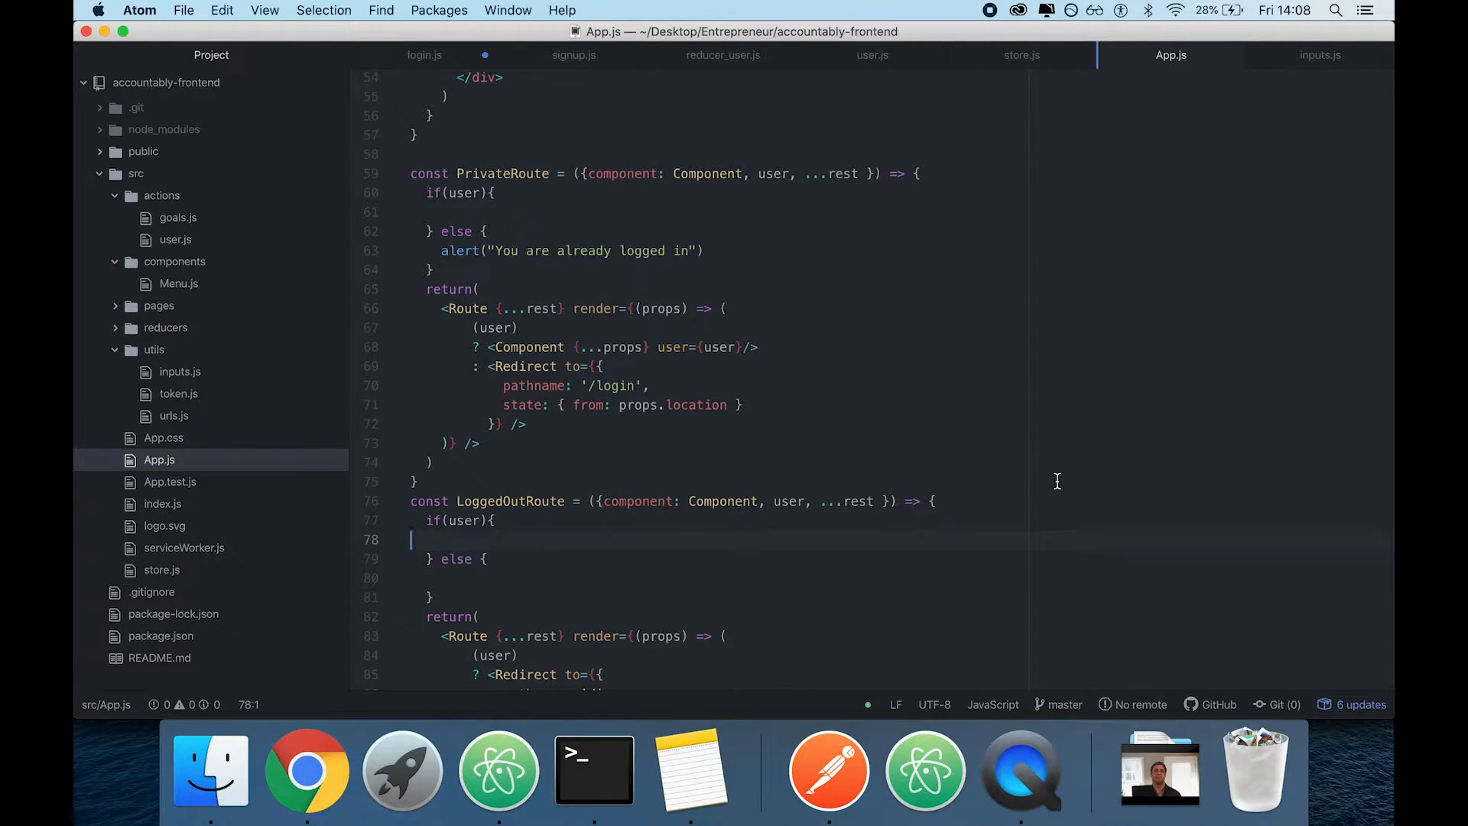
key(super+Tab)
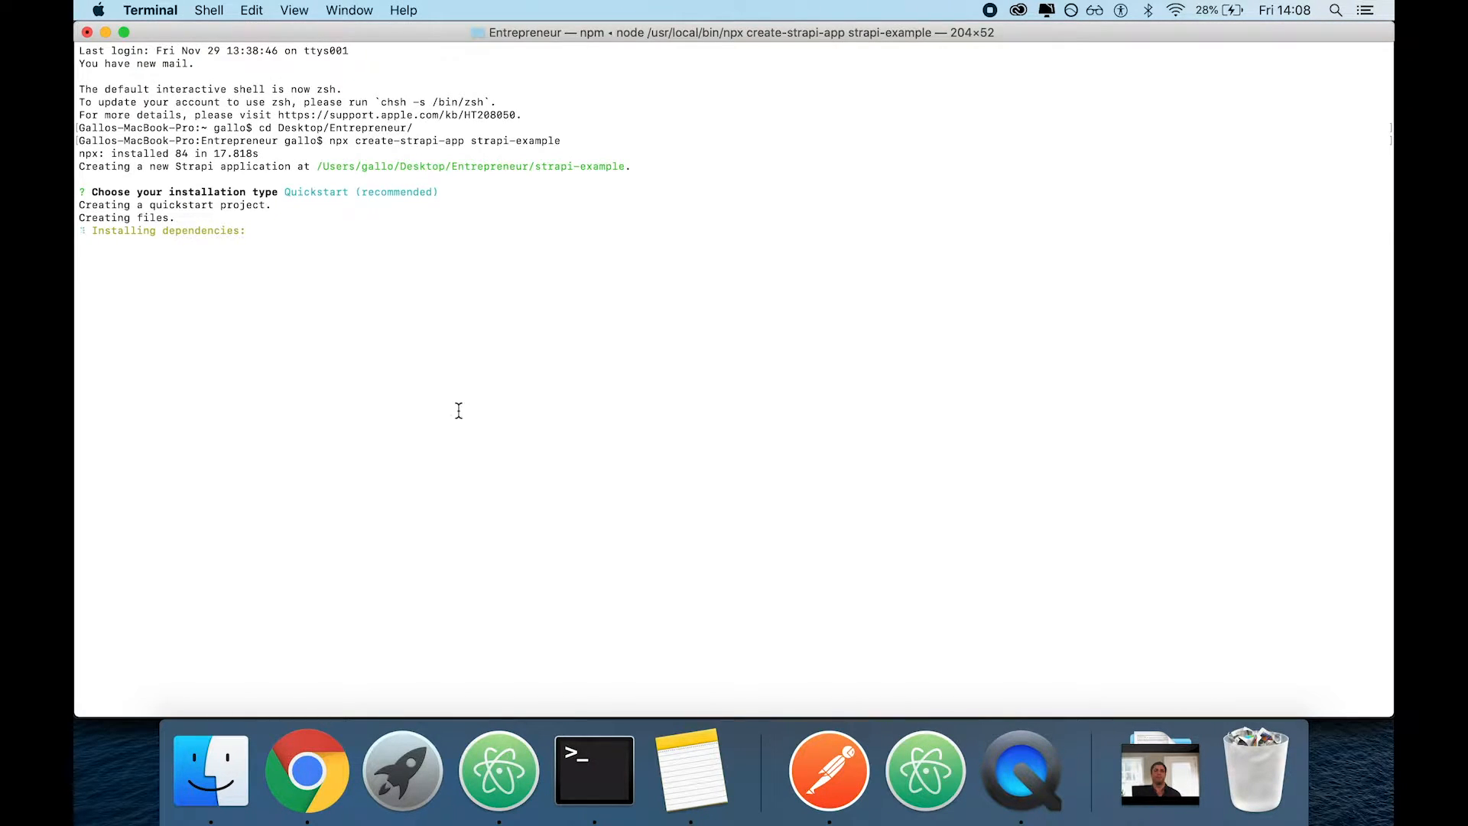
key(super+Tab)
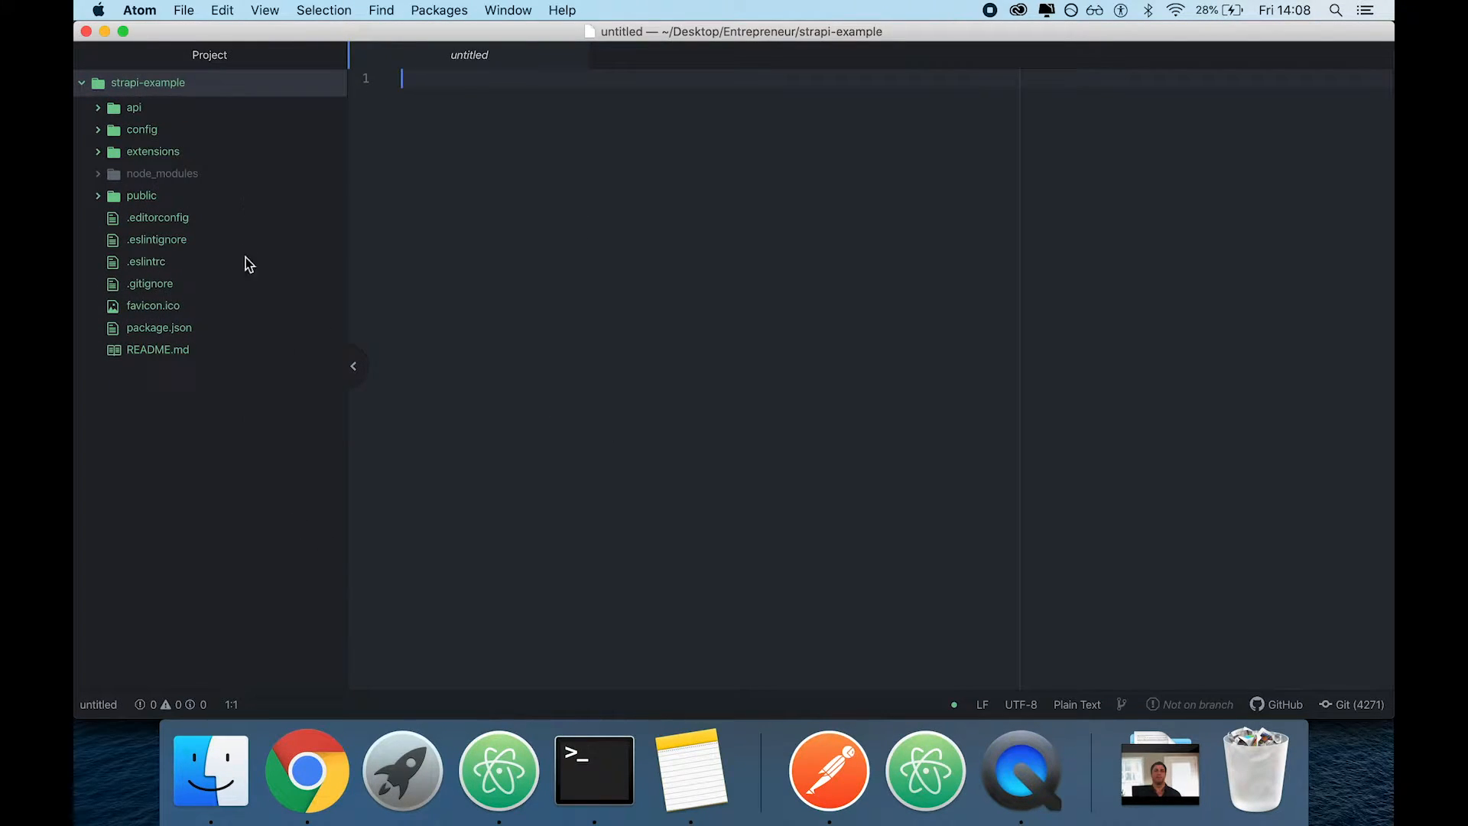
click(158, 285)
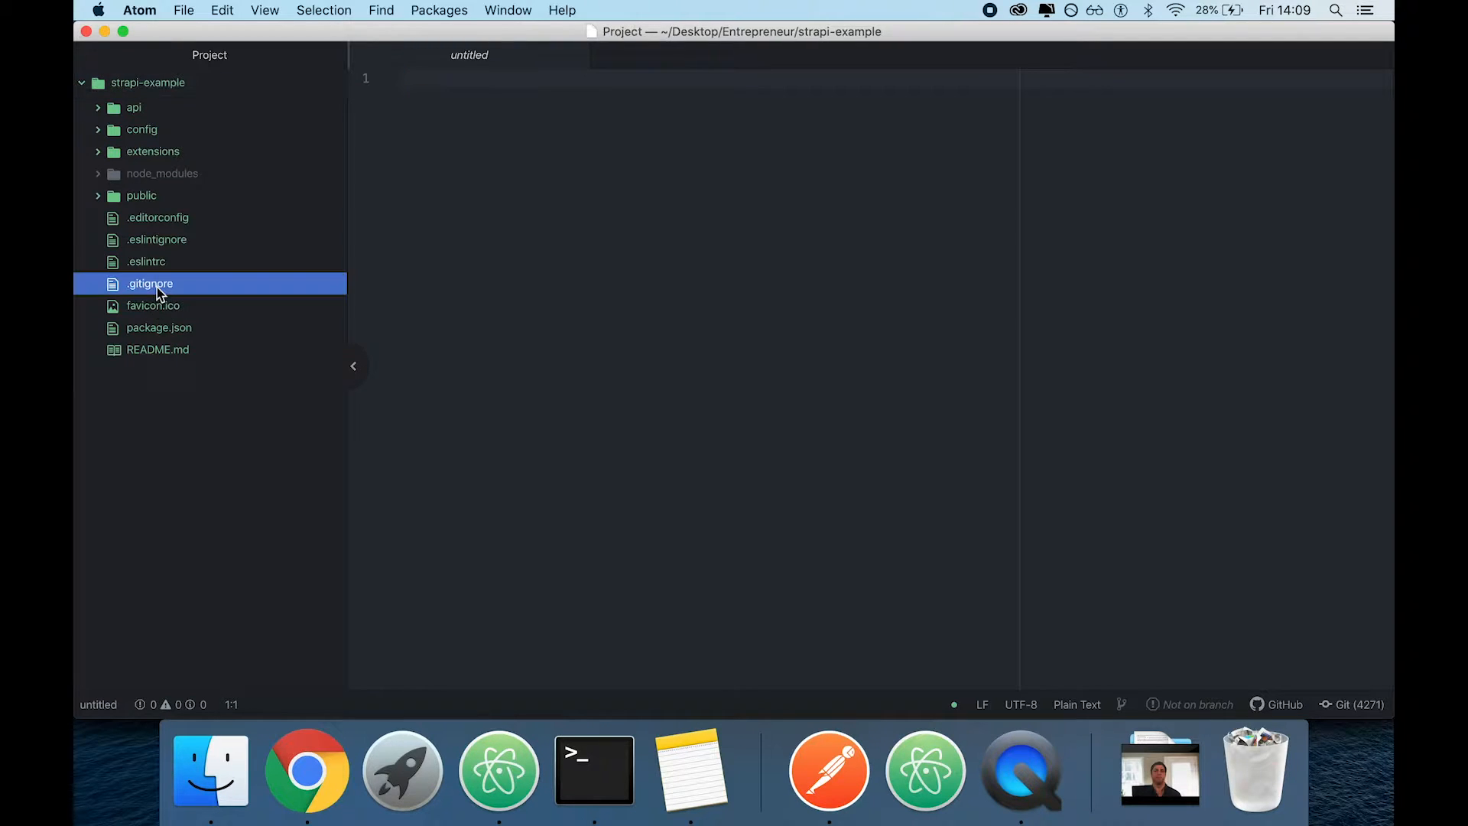
In a new Terminal tab, go into the strapi-example folder, initialise a Git repository there, and clear the output
click(616, 780)
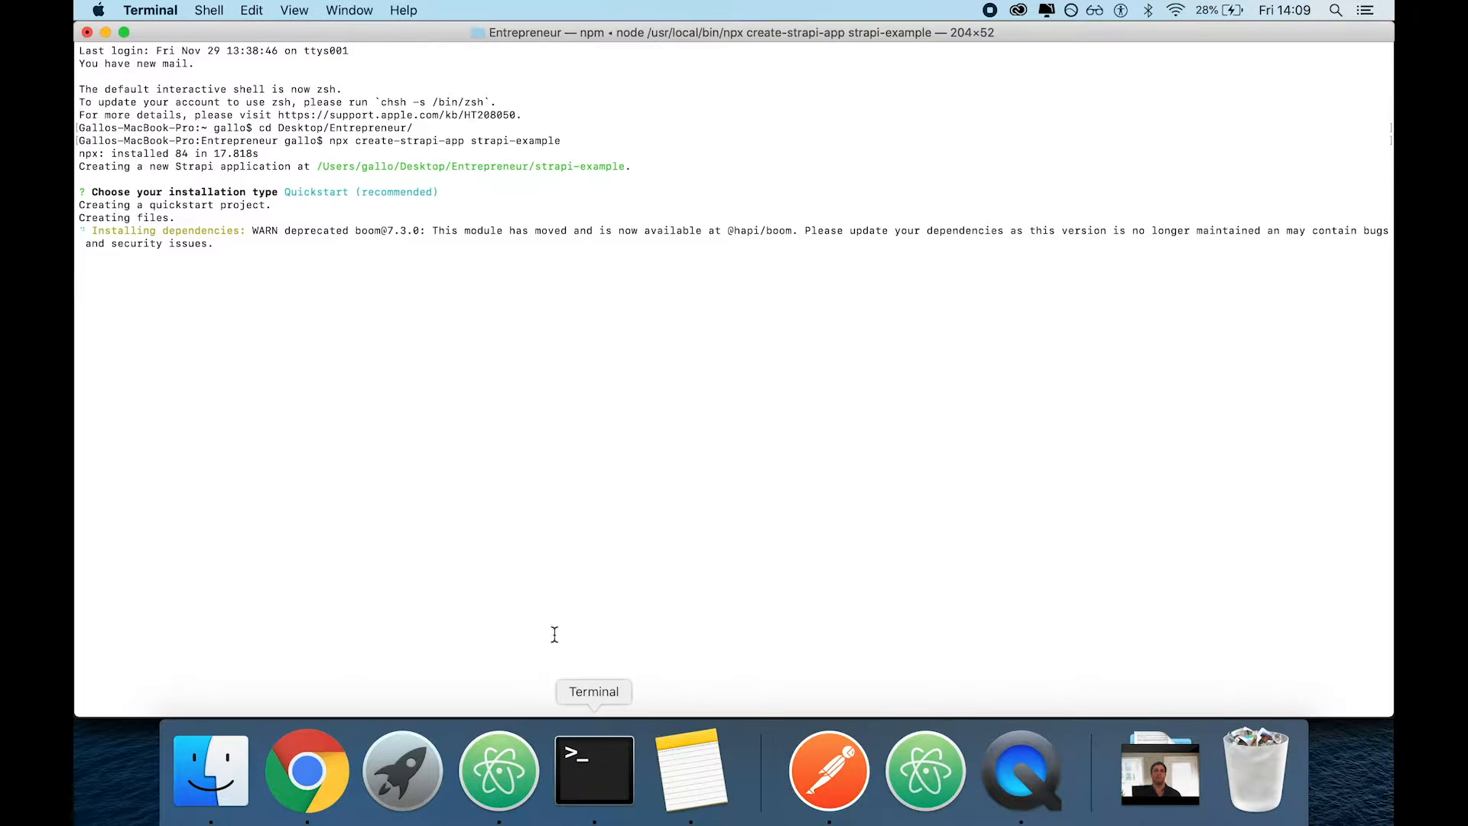
key(super+t)
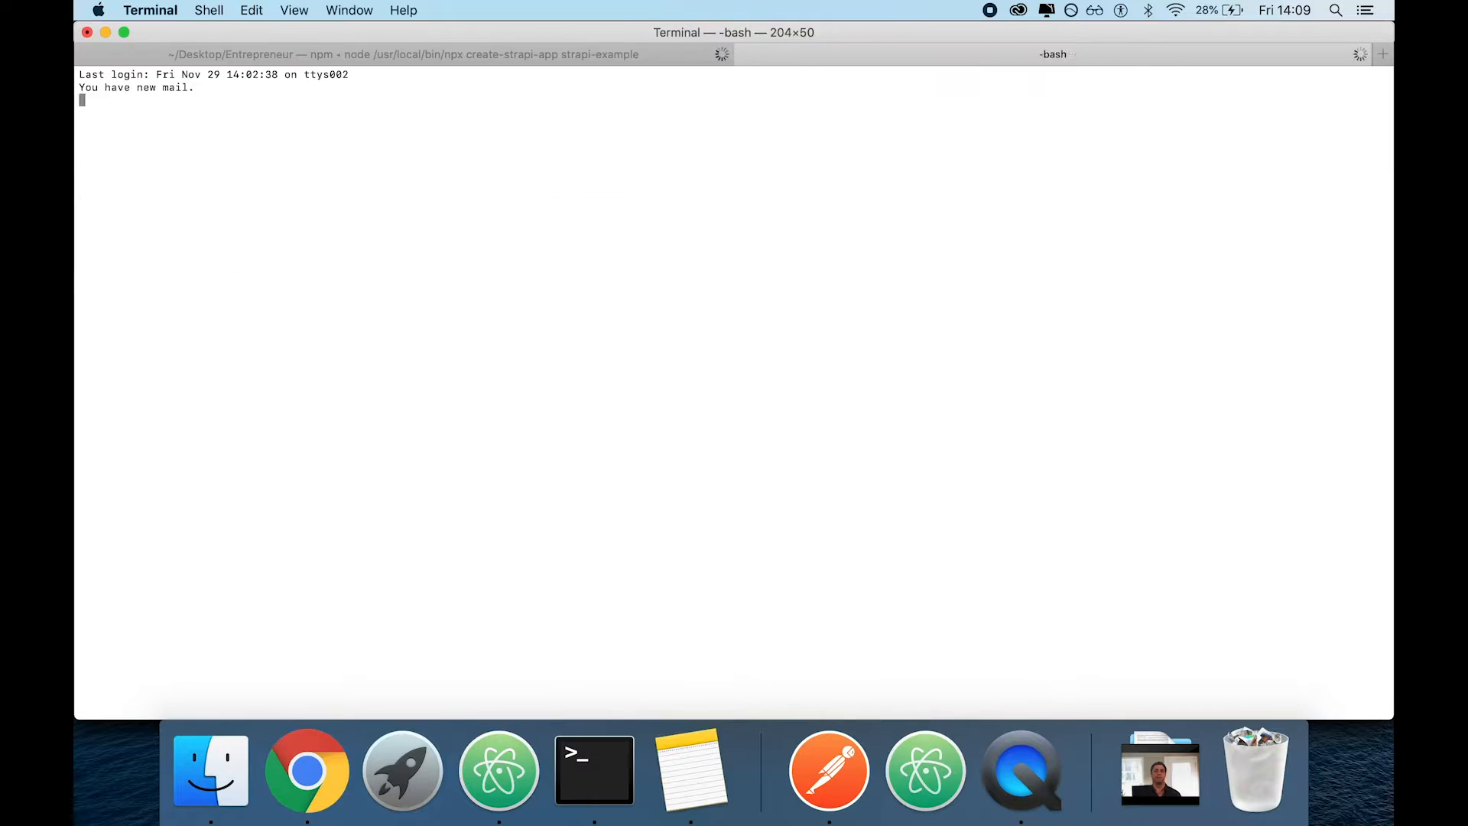
key(super+Tab)
key(super+Tab)
text(cd strs)
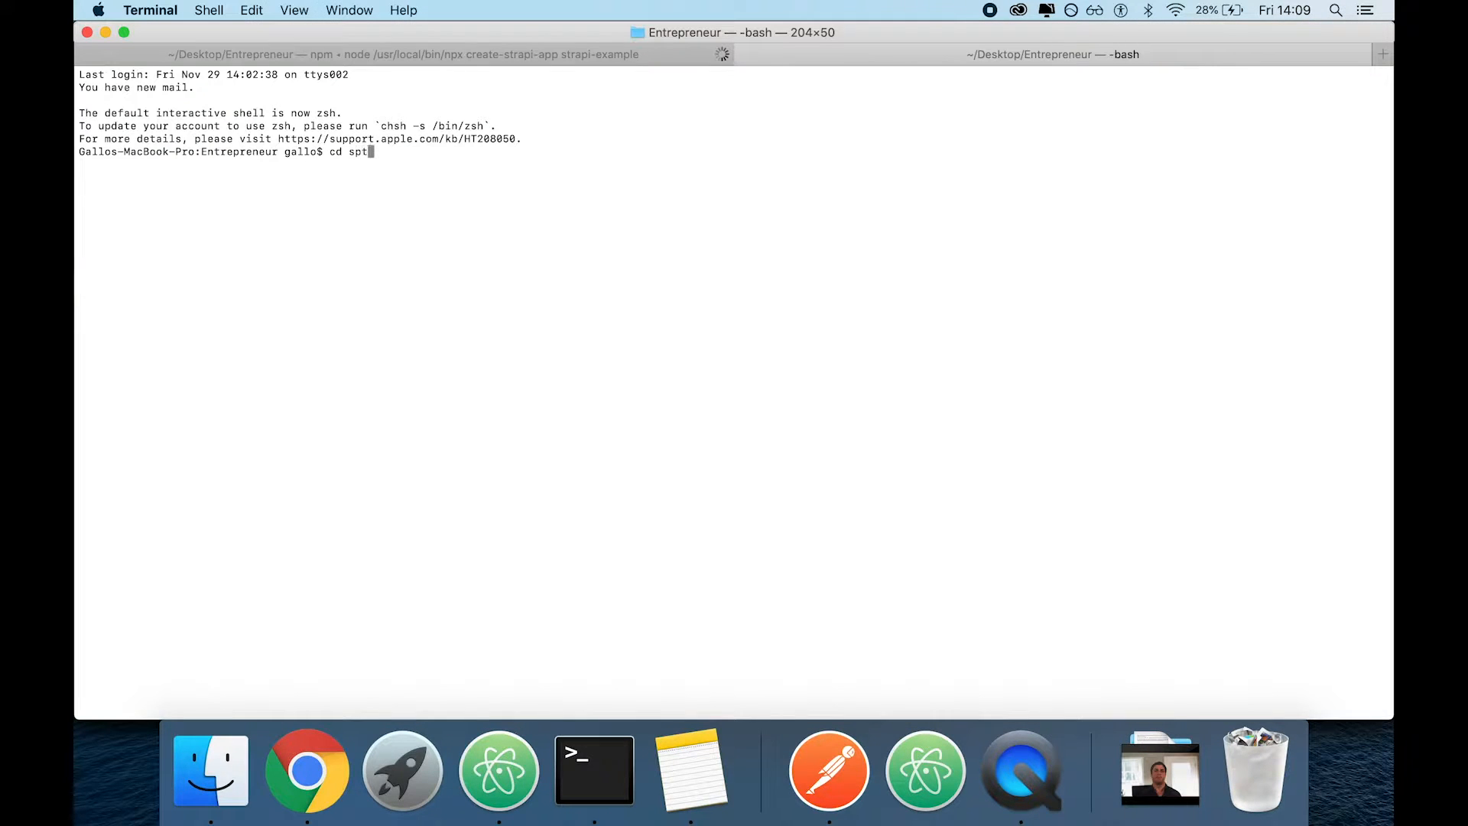
key(BackSpace)
key(Tab)
key(Return)
text(git init)
key(Return)
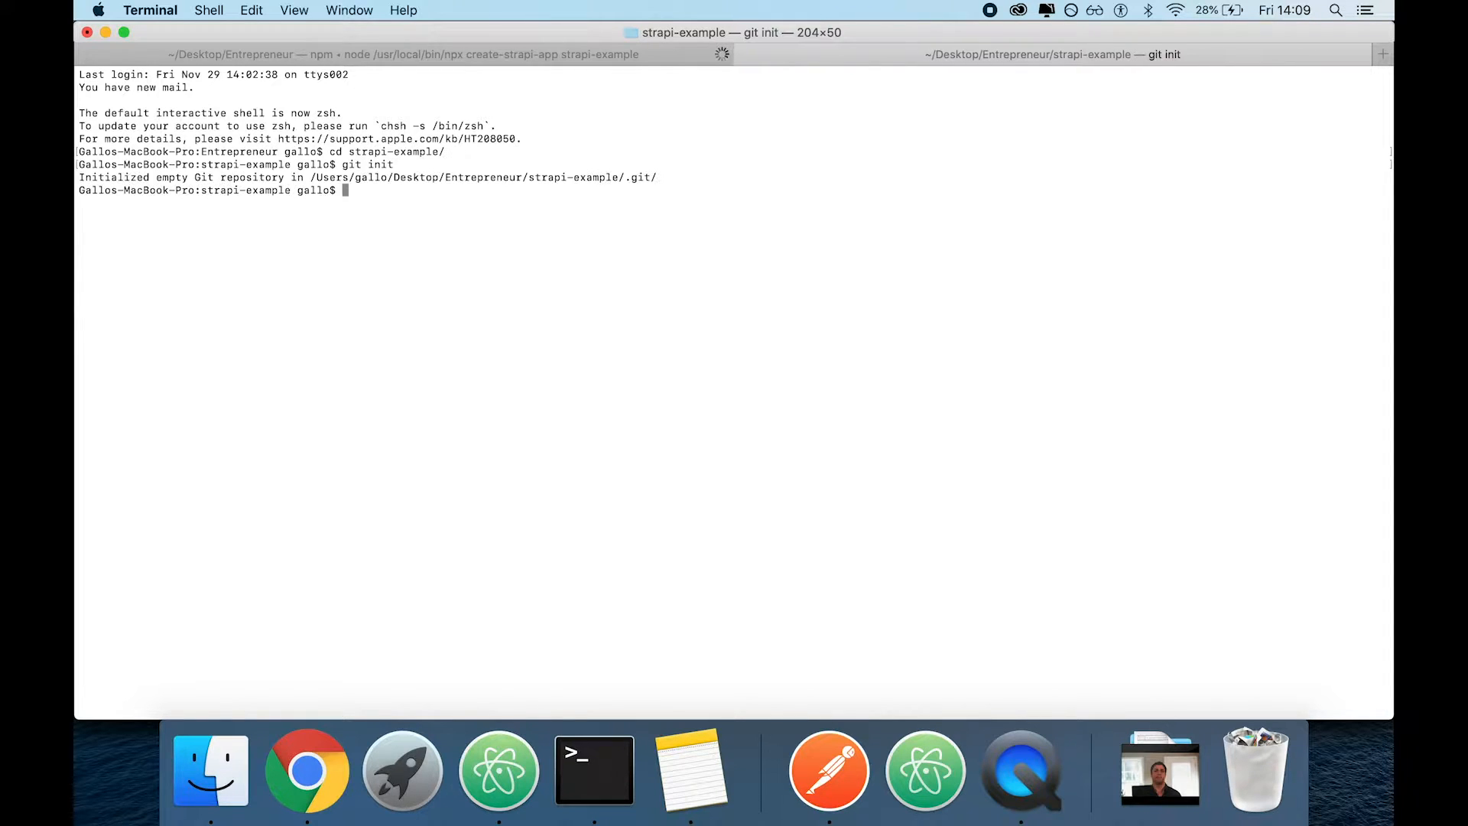
key(super+k)
Return to Atom, review the .gitignore entries through the Strapi section, and close the file
key(super+Tab)
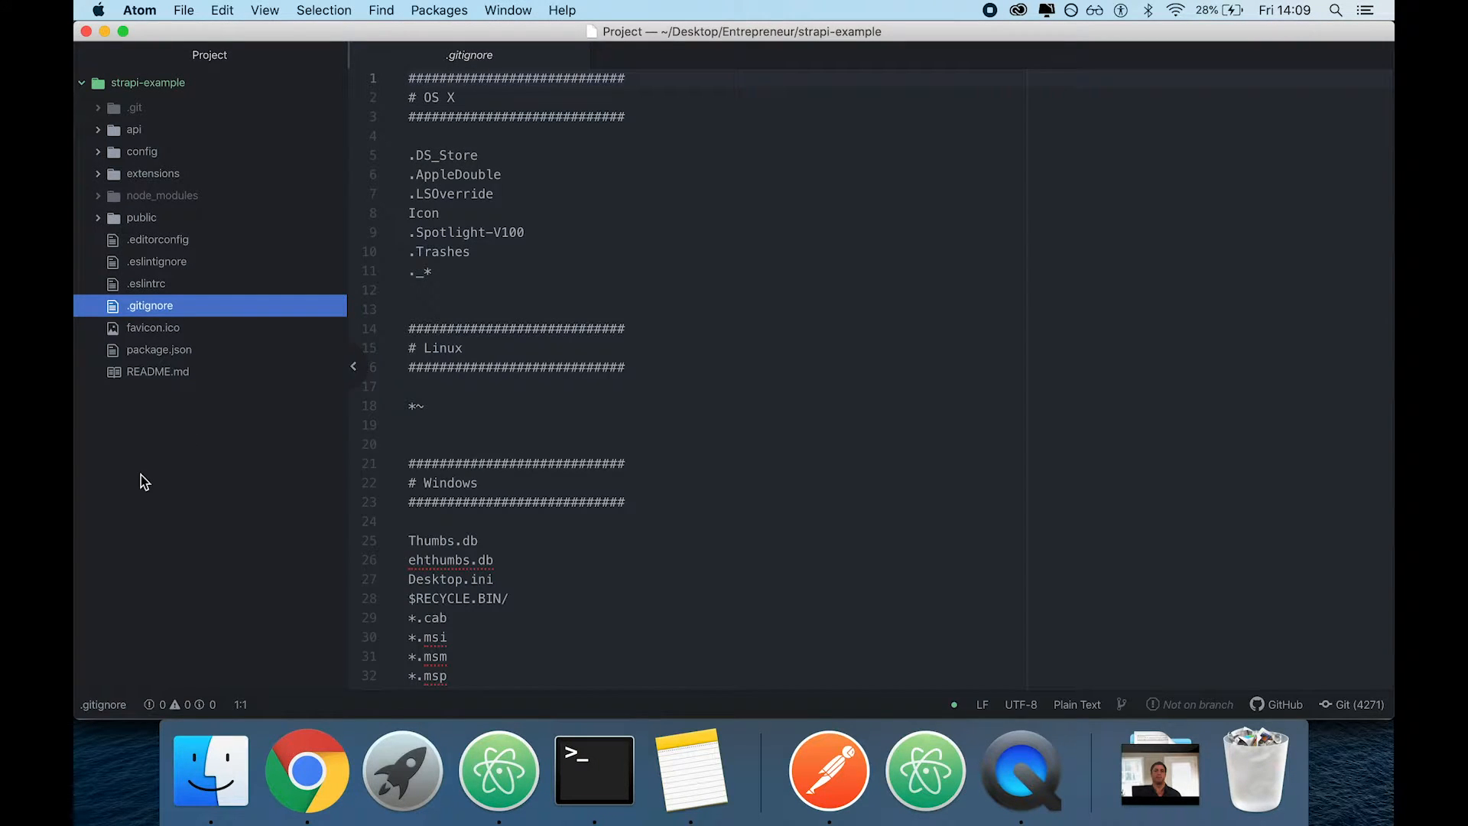
scroll(470, 436, down, 15)
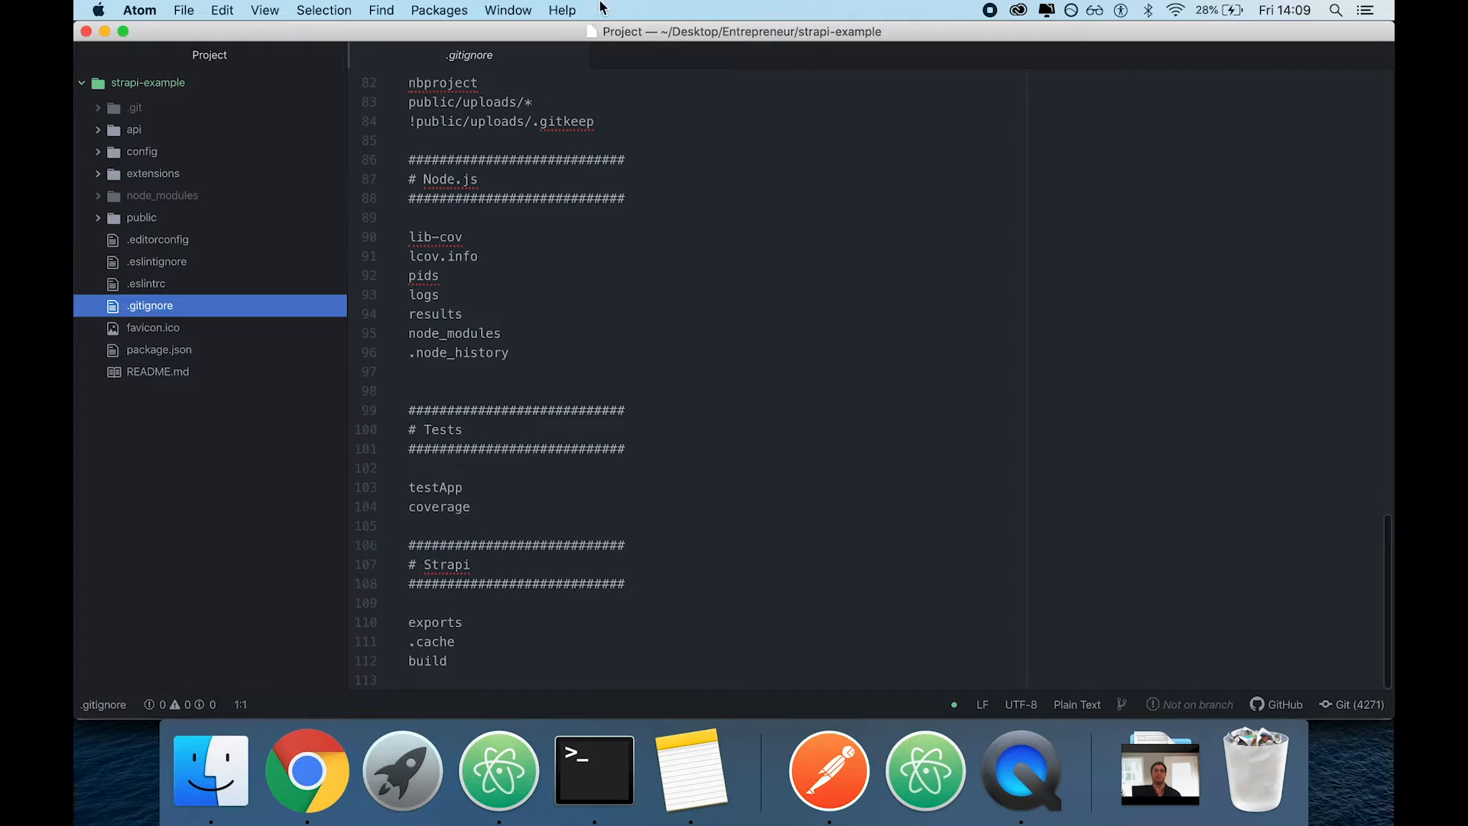
click(575, 55)
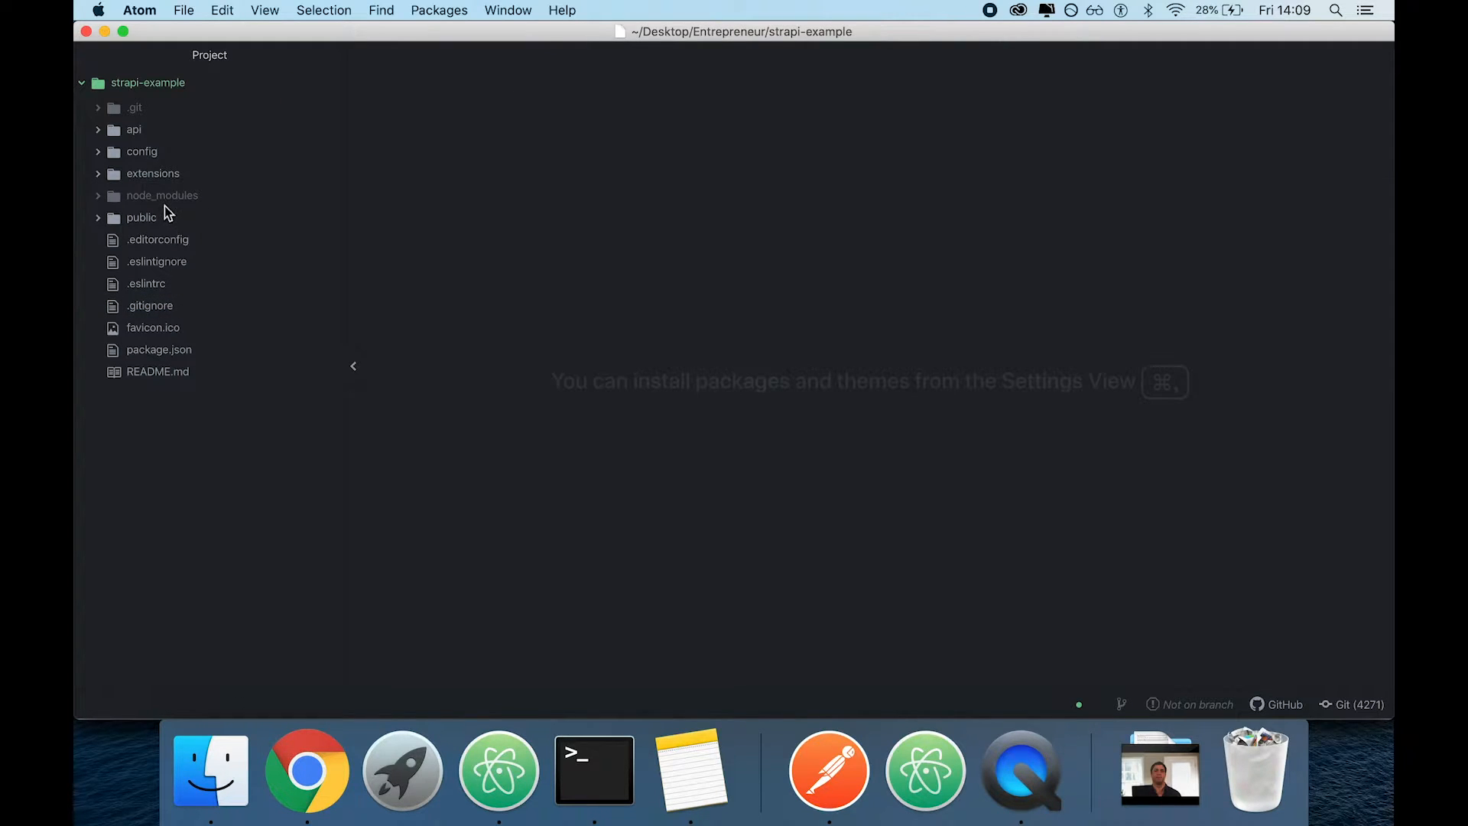
Inspect the contents of the project's api, config and extensions folders, including config's functions subfolder, and collapse them again
click(130, 136)
click(128, 138)
click(127, 137)
click(123, 137)
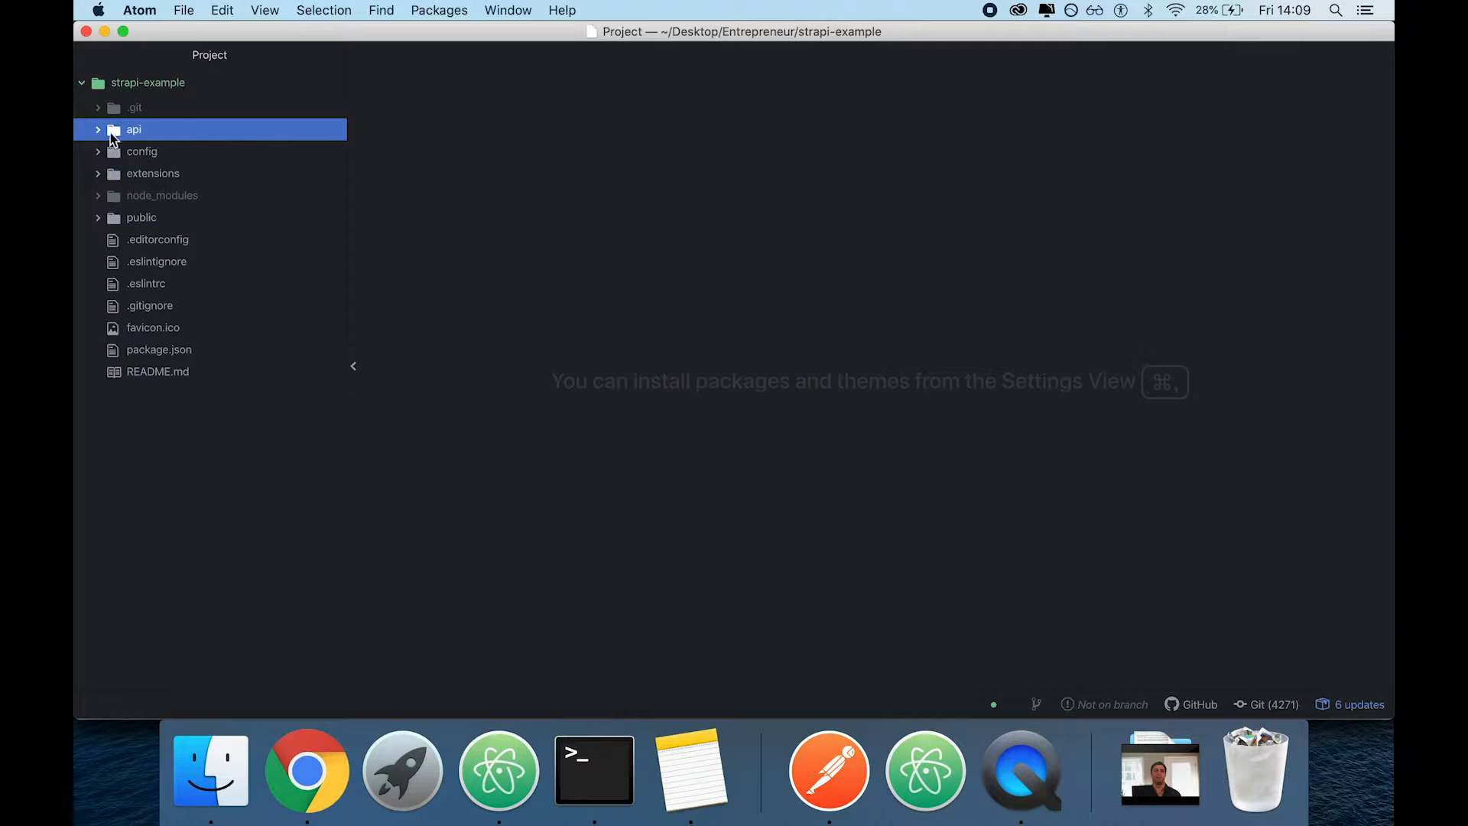
click(124, 152)
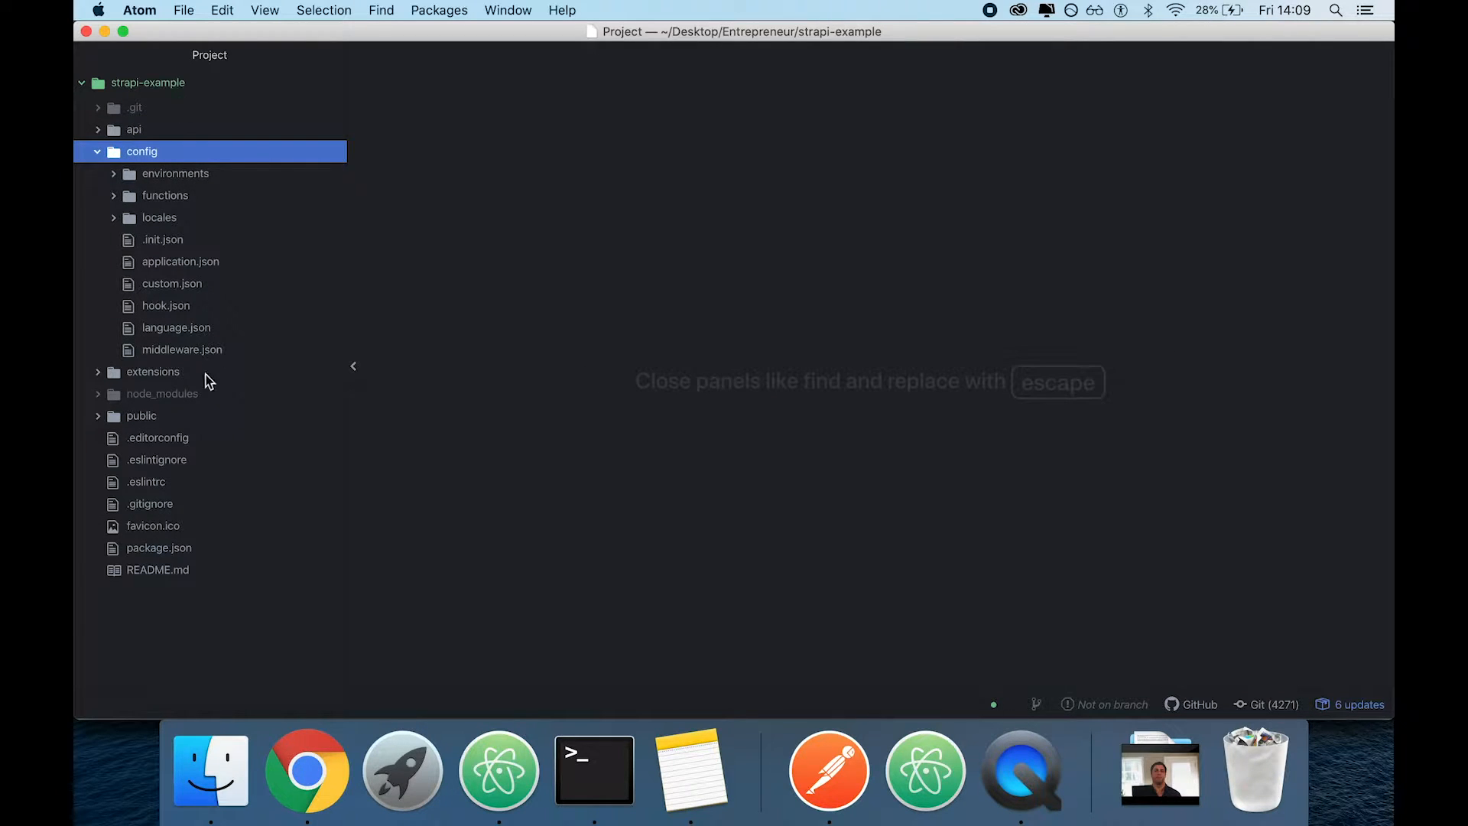
click(169, 197)
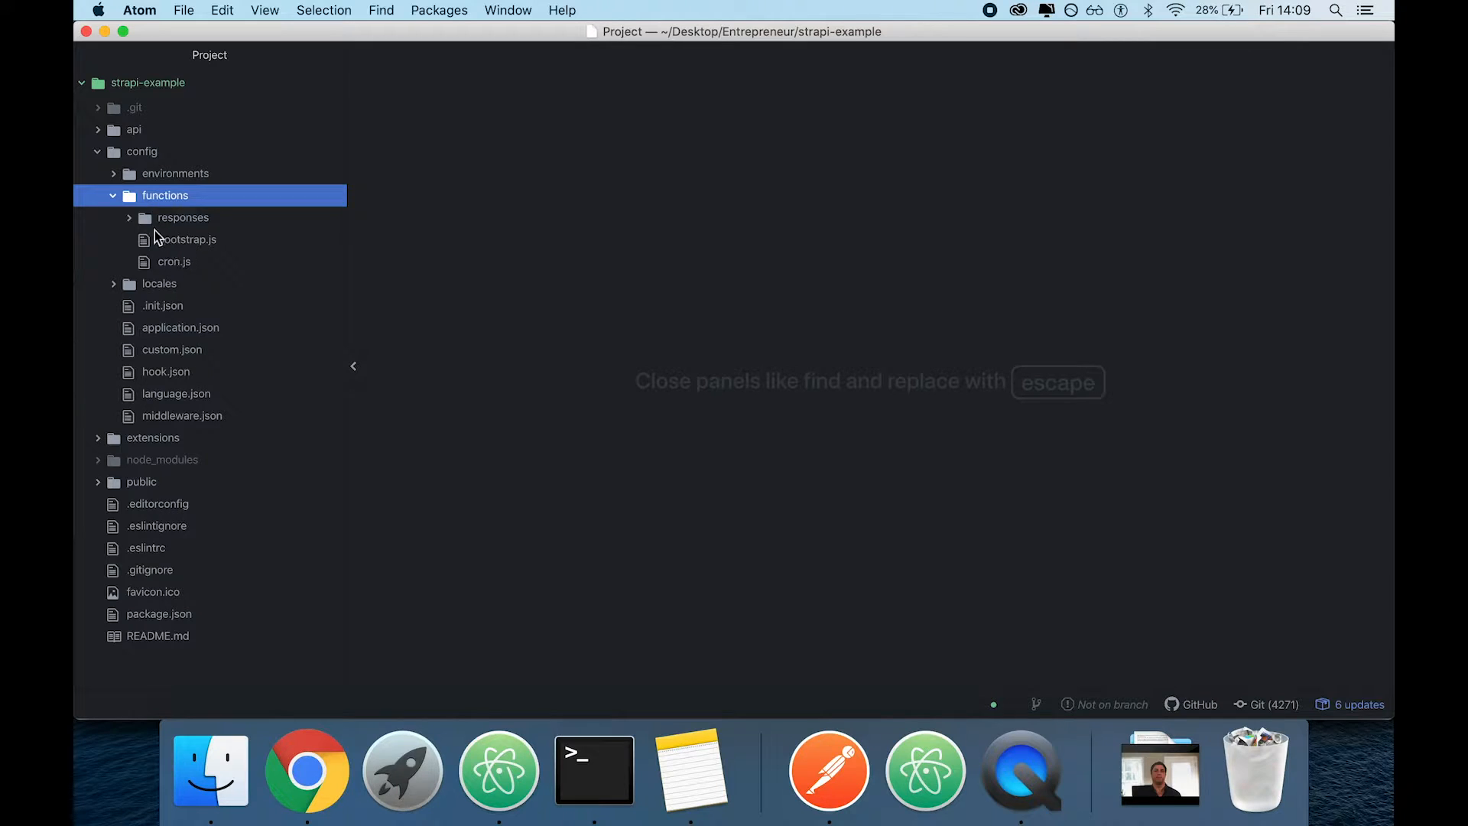
click(142, 152)
click(144, 171)
click(143, 178)
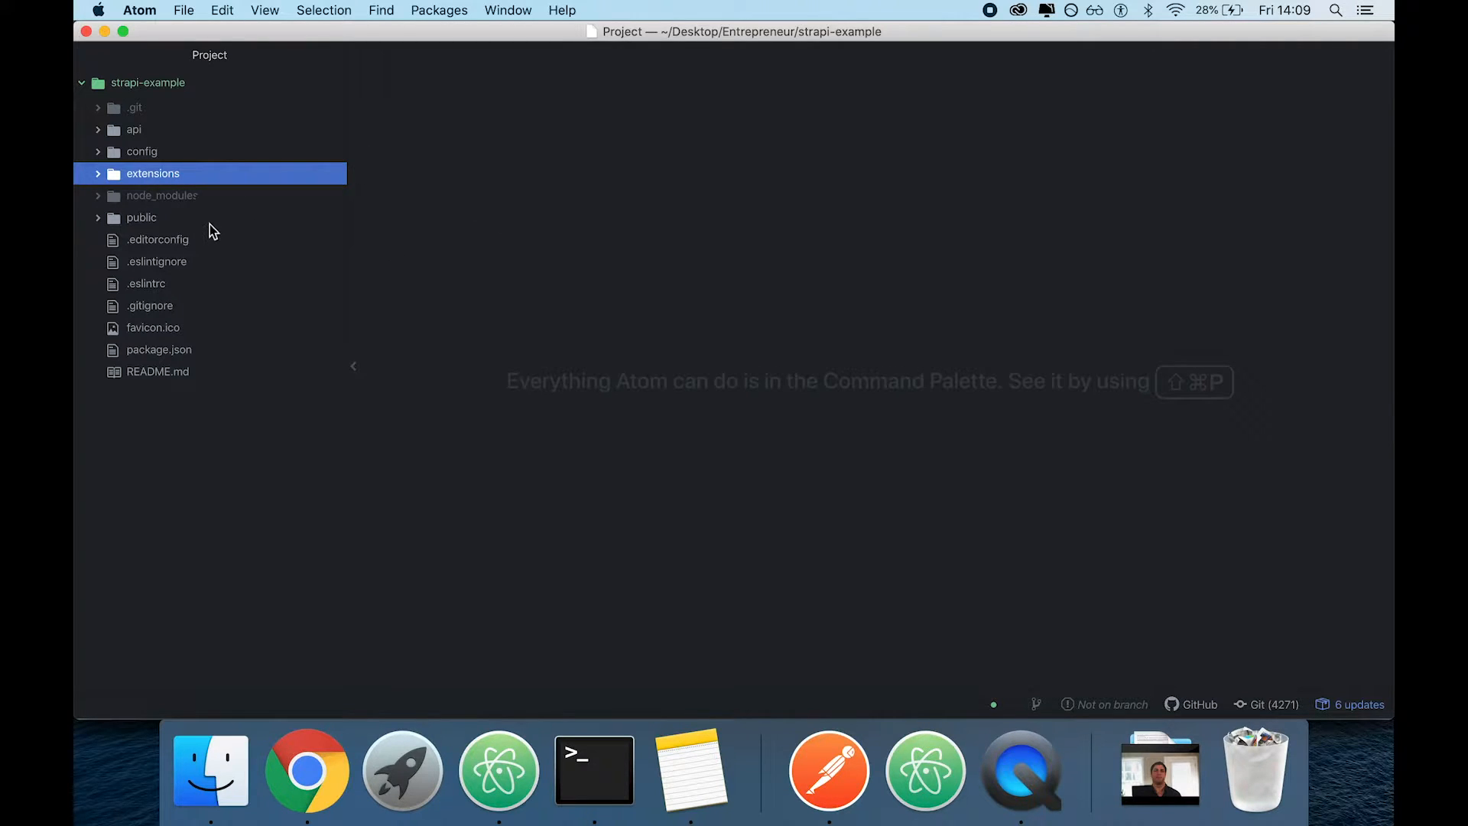
Examine the public folder with its uploads subfolder and index.html, then close the file and collapse the folder
click(149, 220)
click(161, 238)
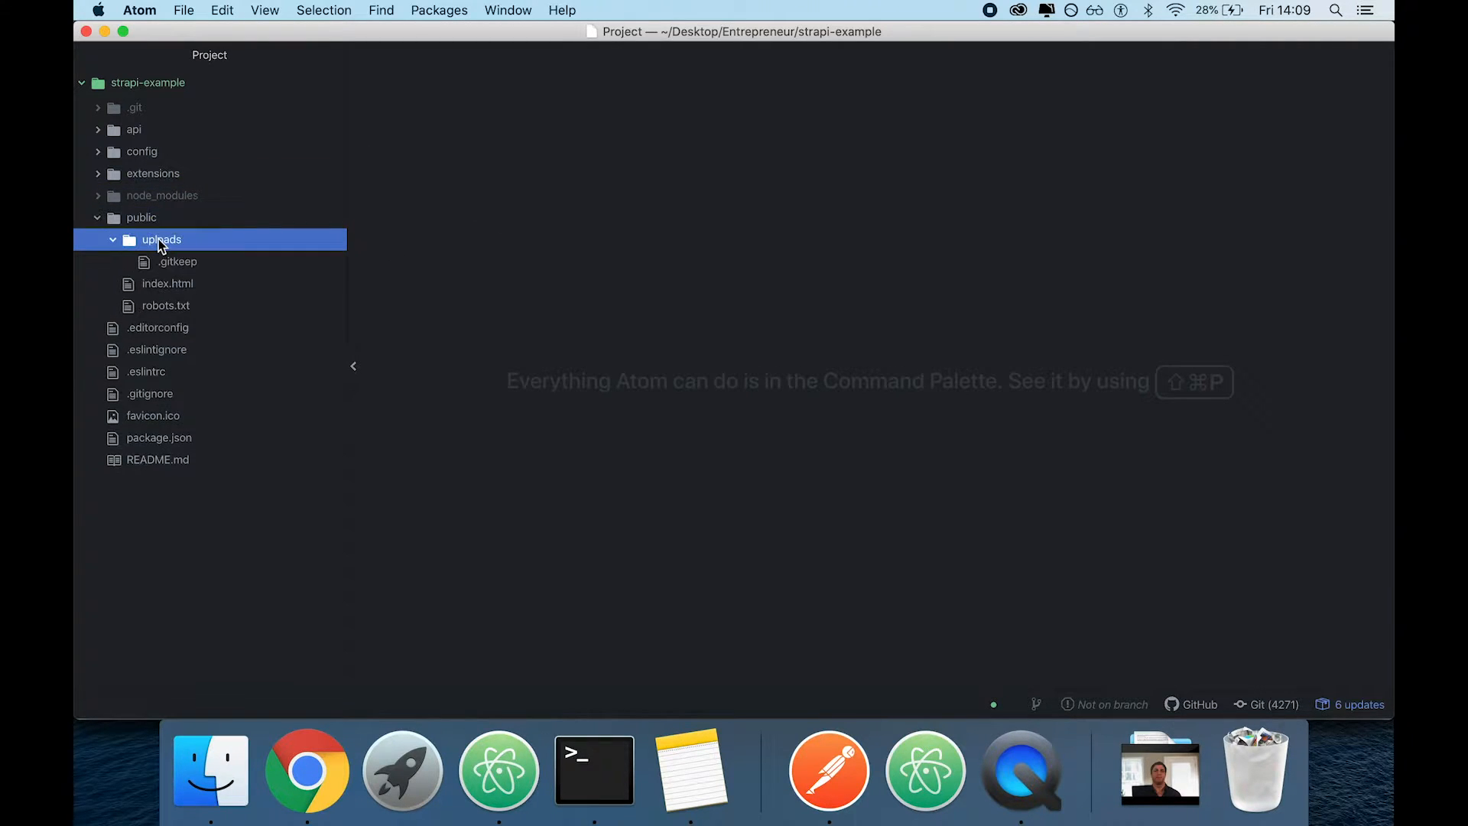
click(166, 283)
scroll(688, 472, down, 15)
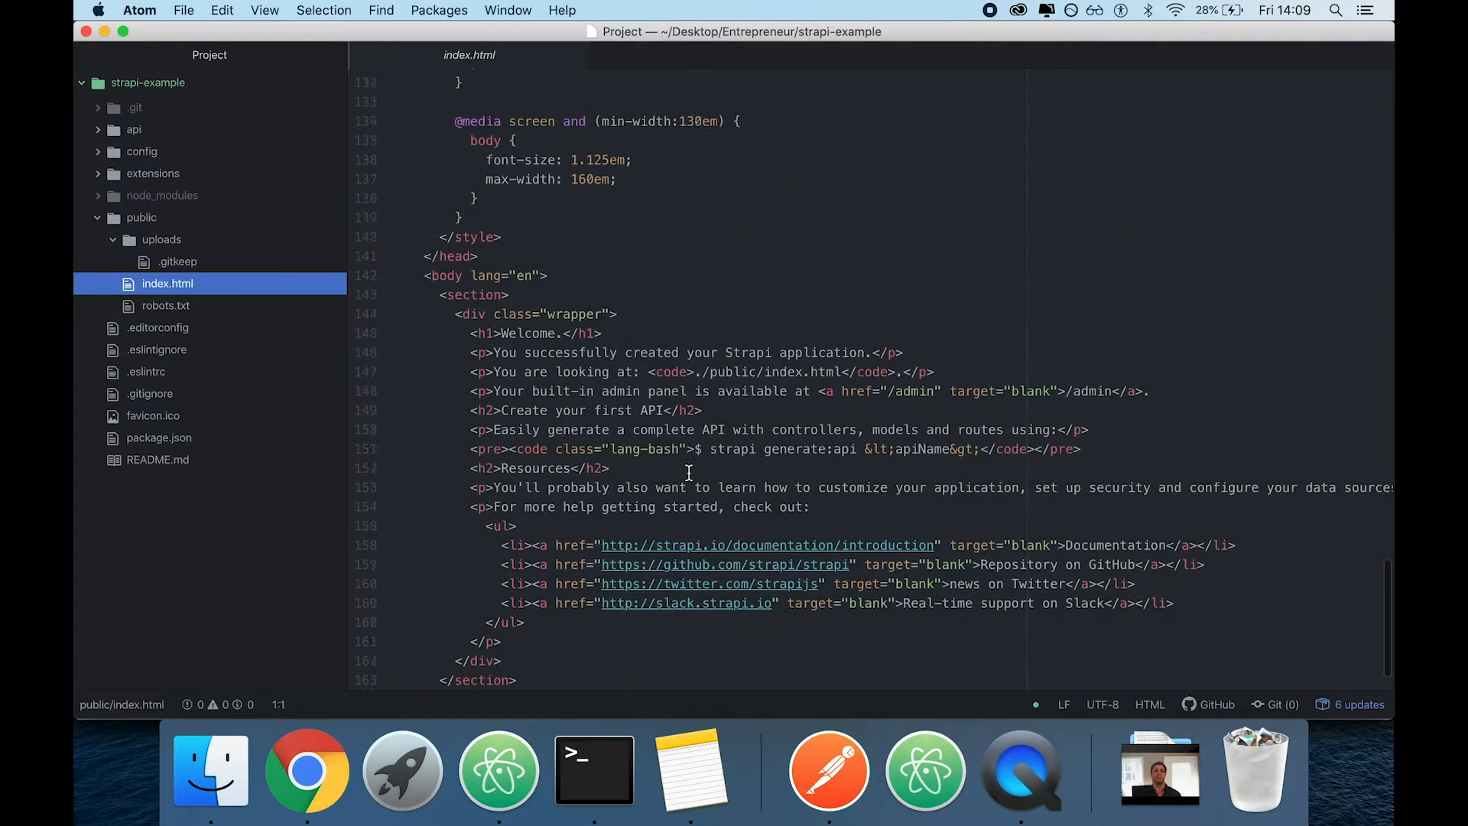
scroll(688, 472, up, 15)
click(578, 55)
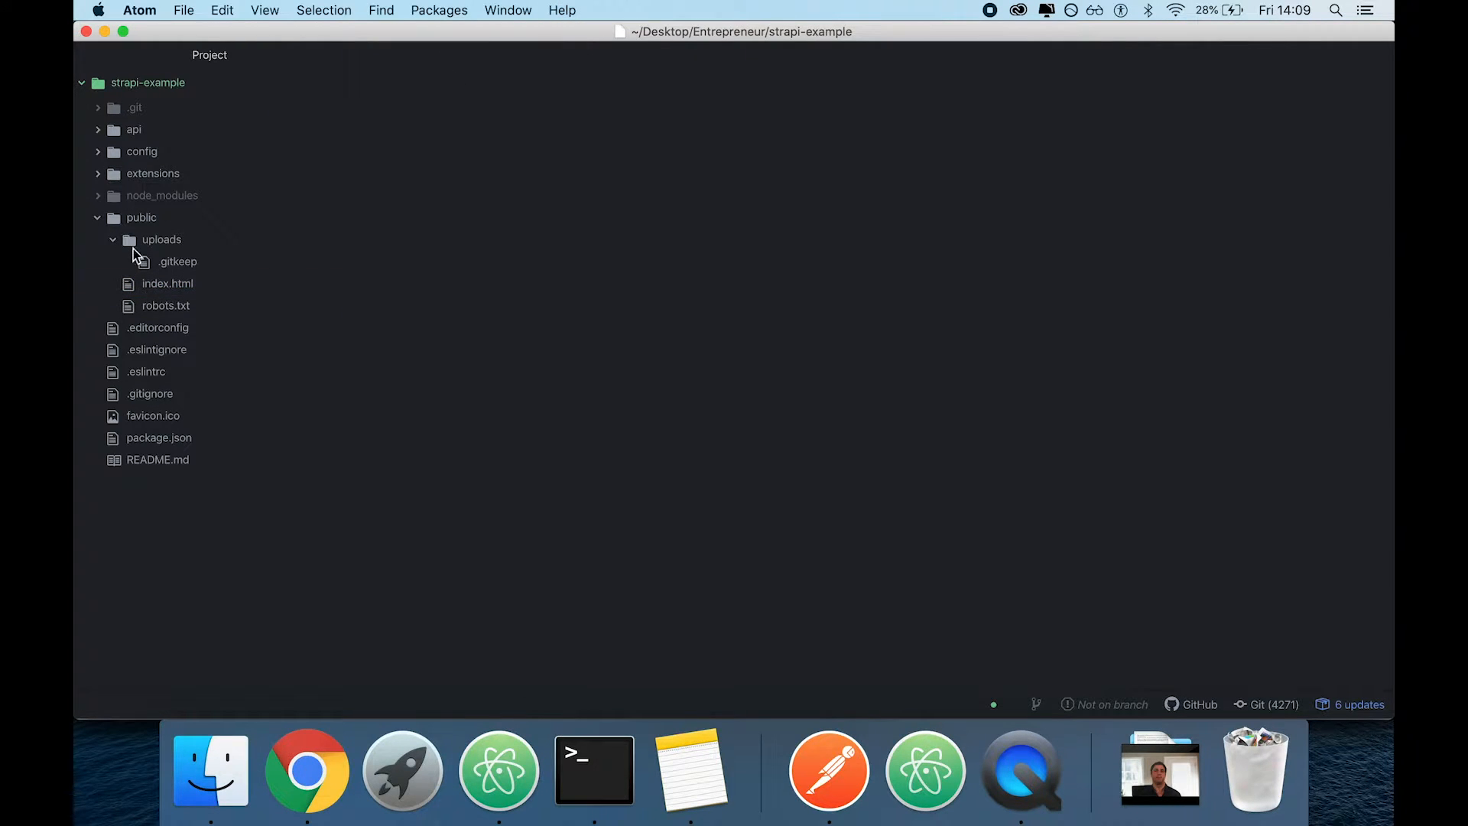
click(114, 220)
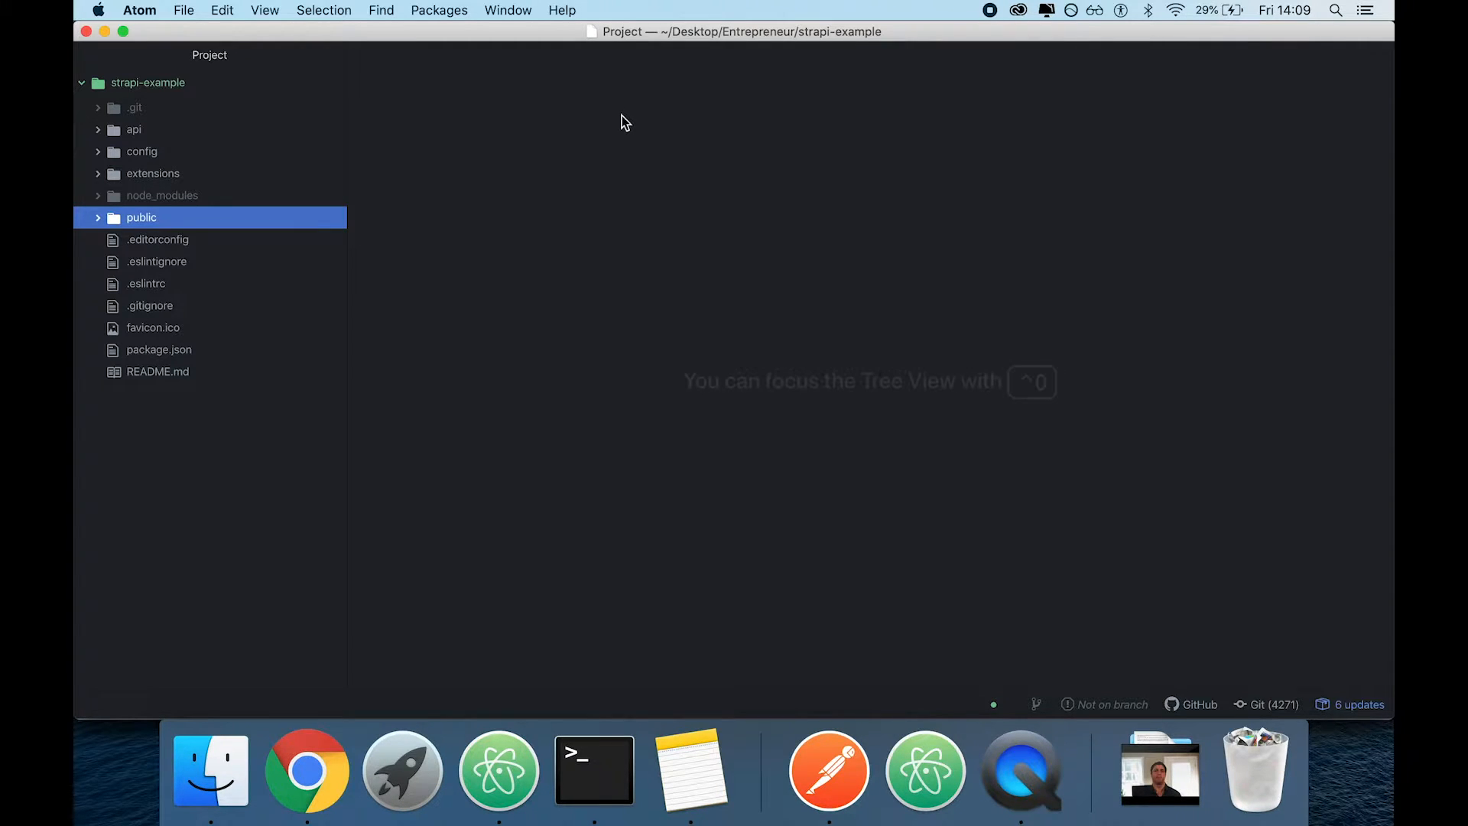
Check the Strapi installation in the first Terminal tab, switch to Chrome and close the Google Drive tab
click(585, 774)
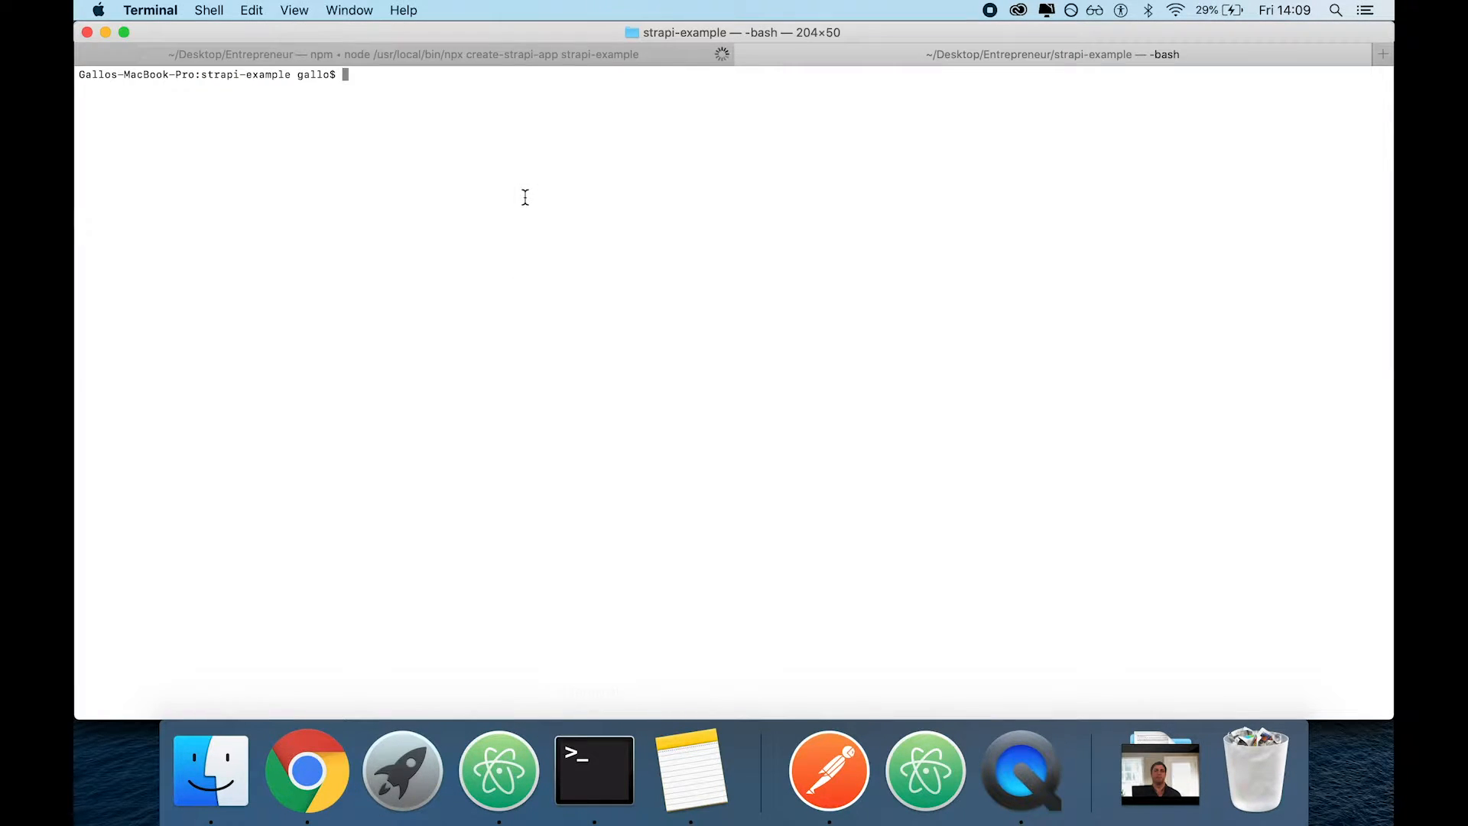
key(super+shift+bracketleft)
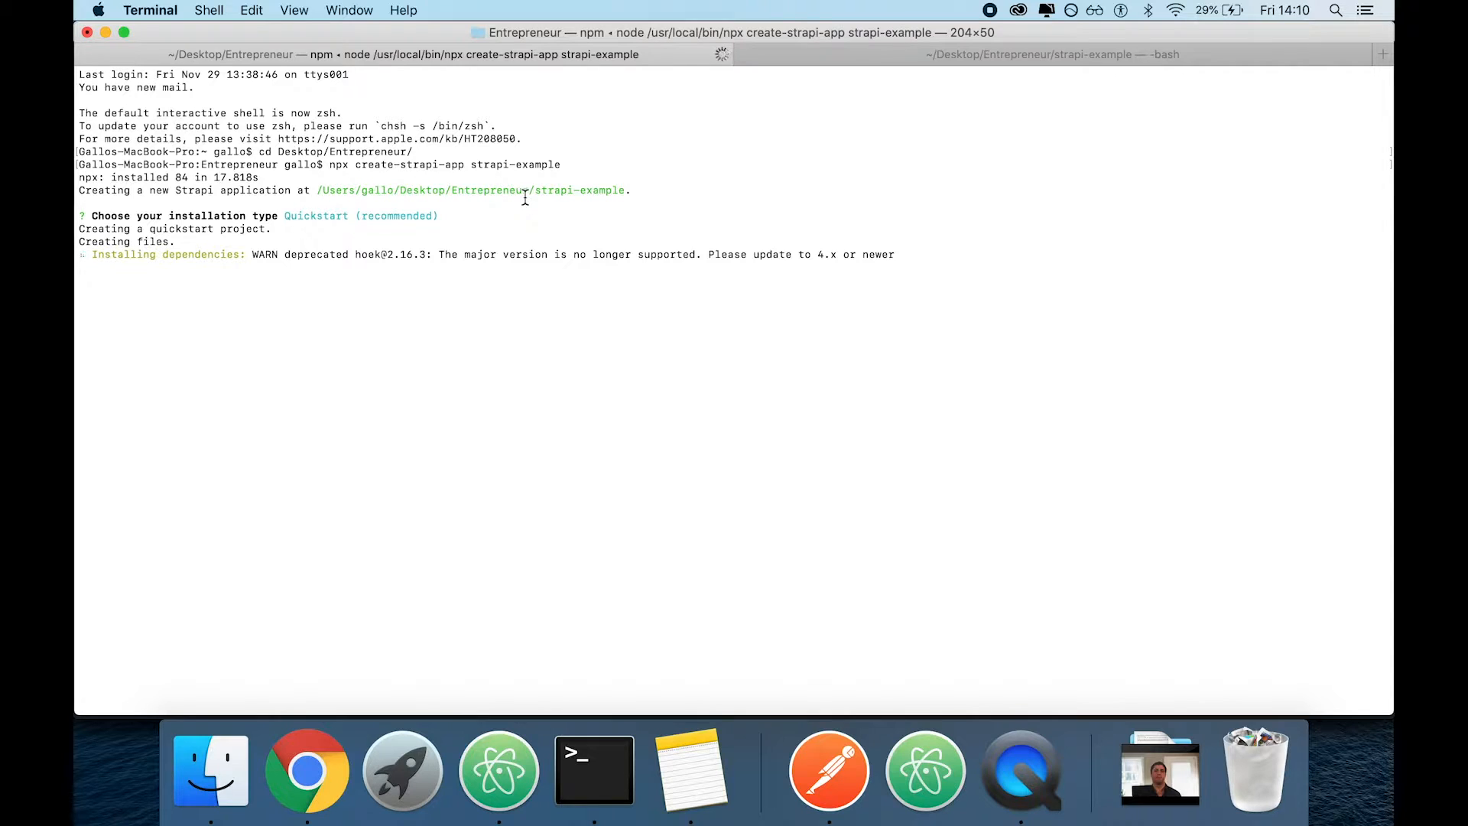
click(307, 770)
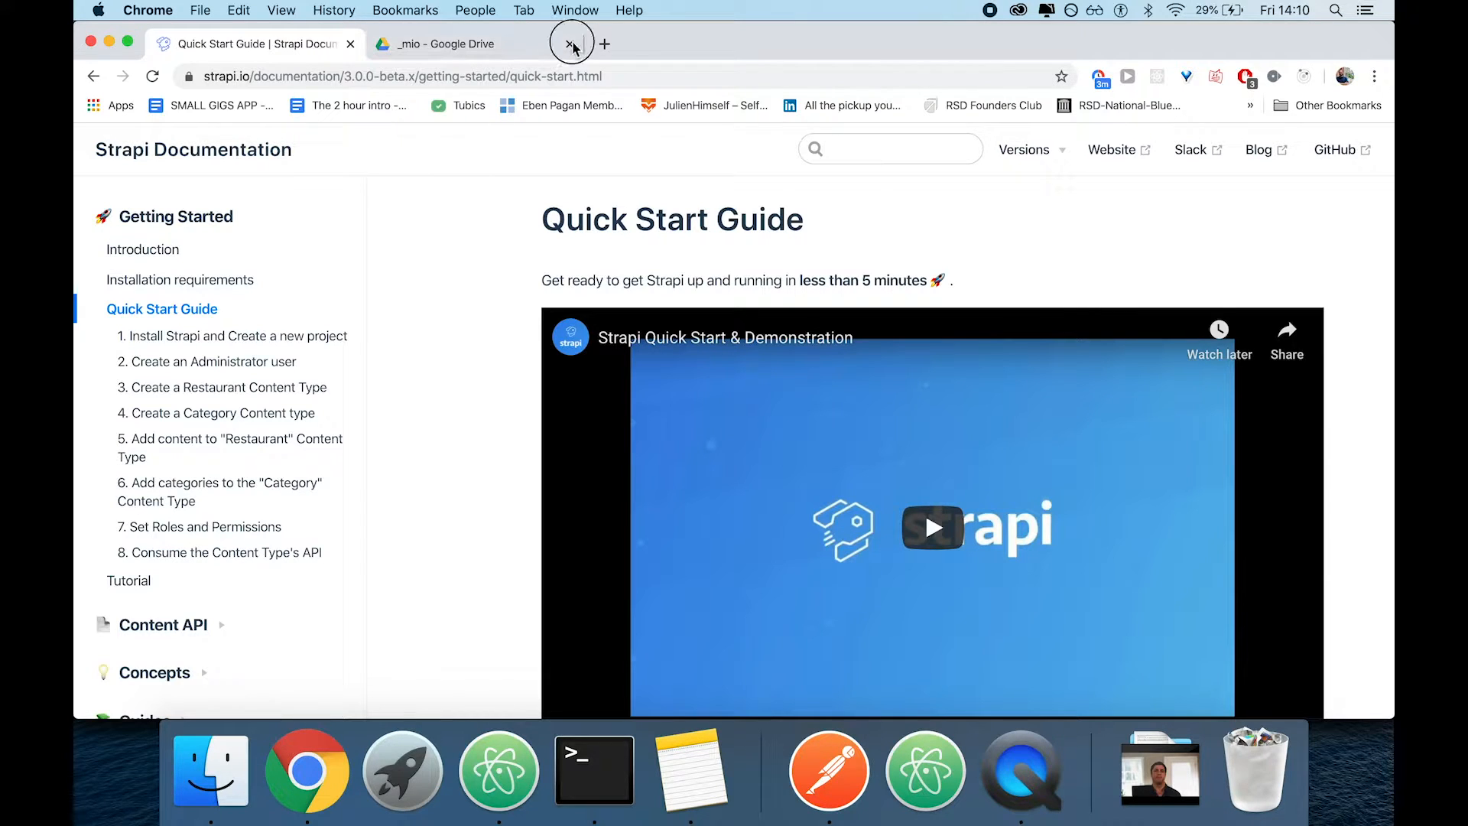
click(480, 392)
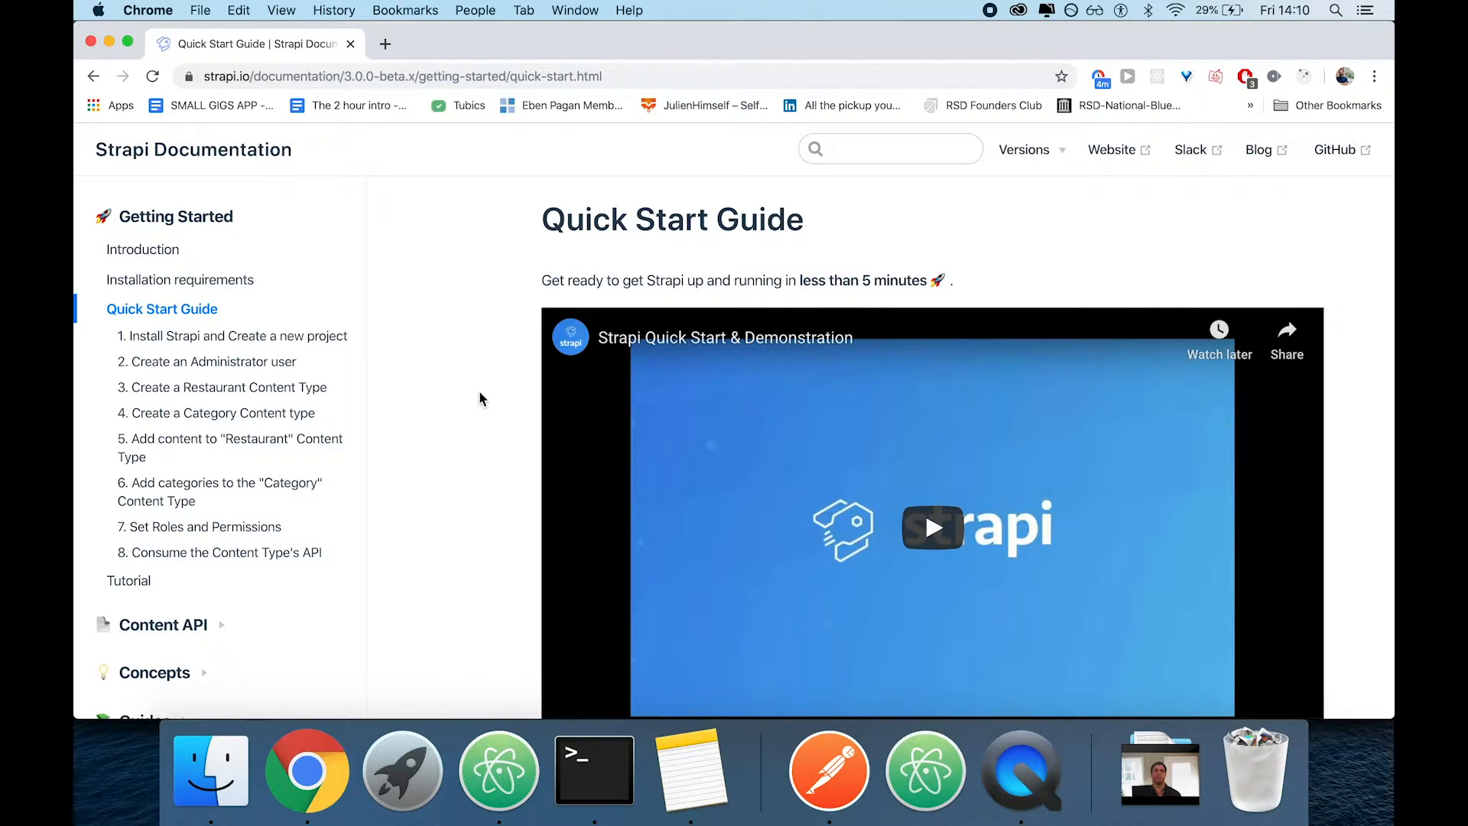
Open the Users & Permissions page from the Plugins section of the Strapi documentation
scroll(440, 431, down, 5)
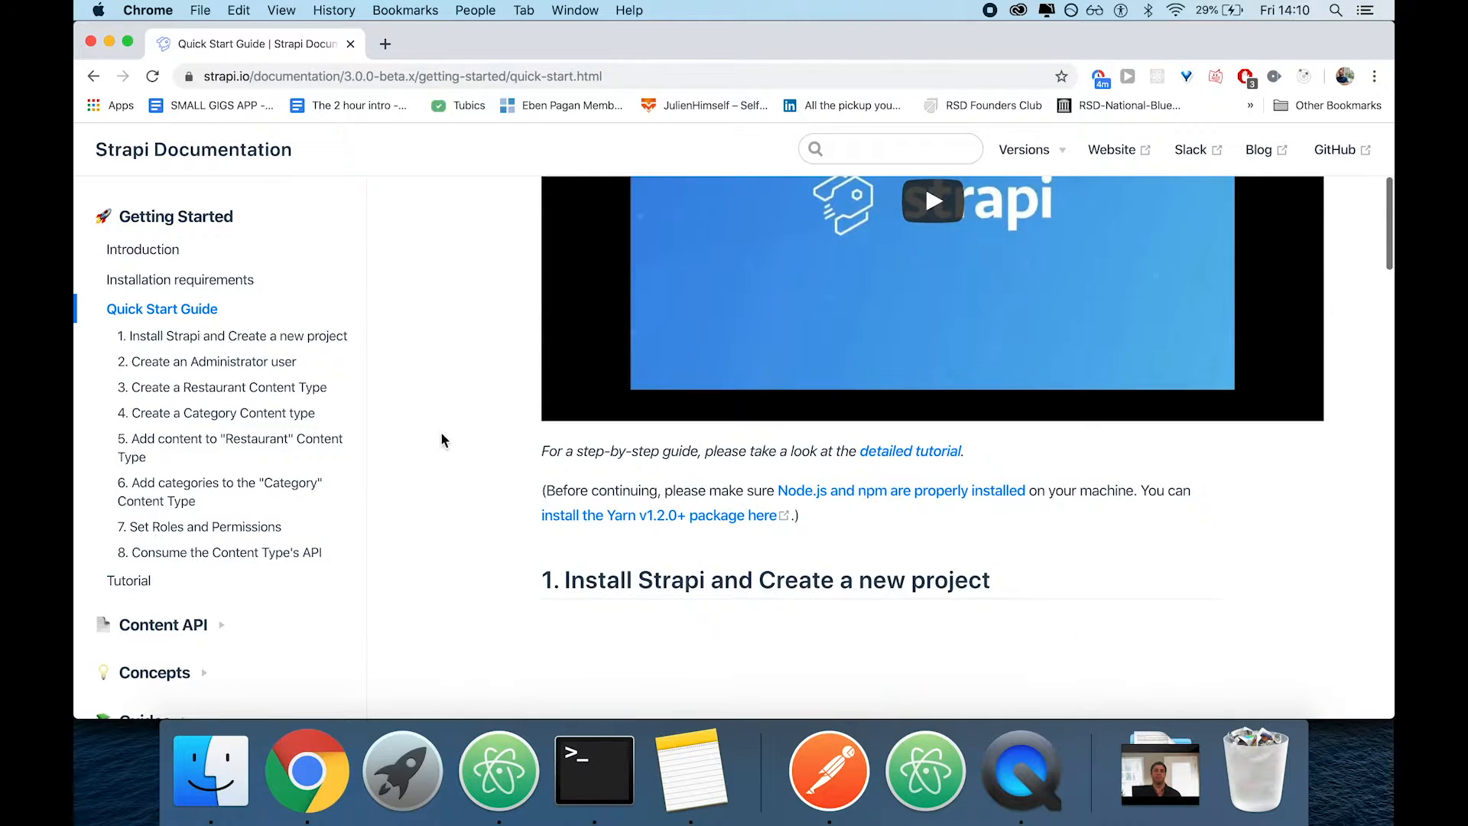
scroll(255, 572, down, 5)
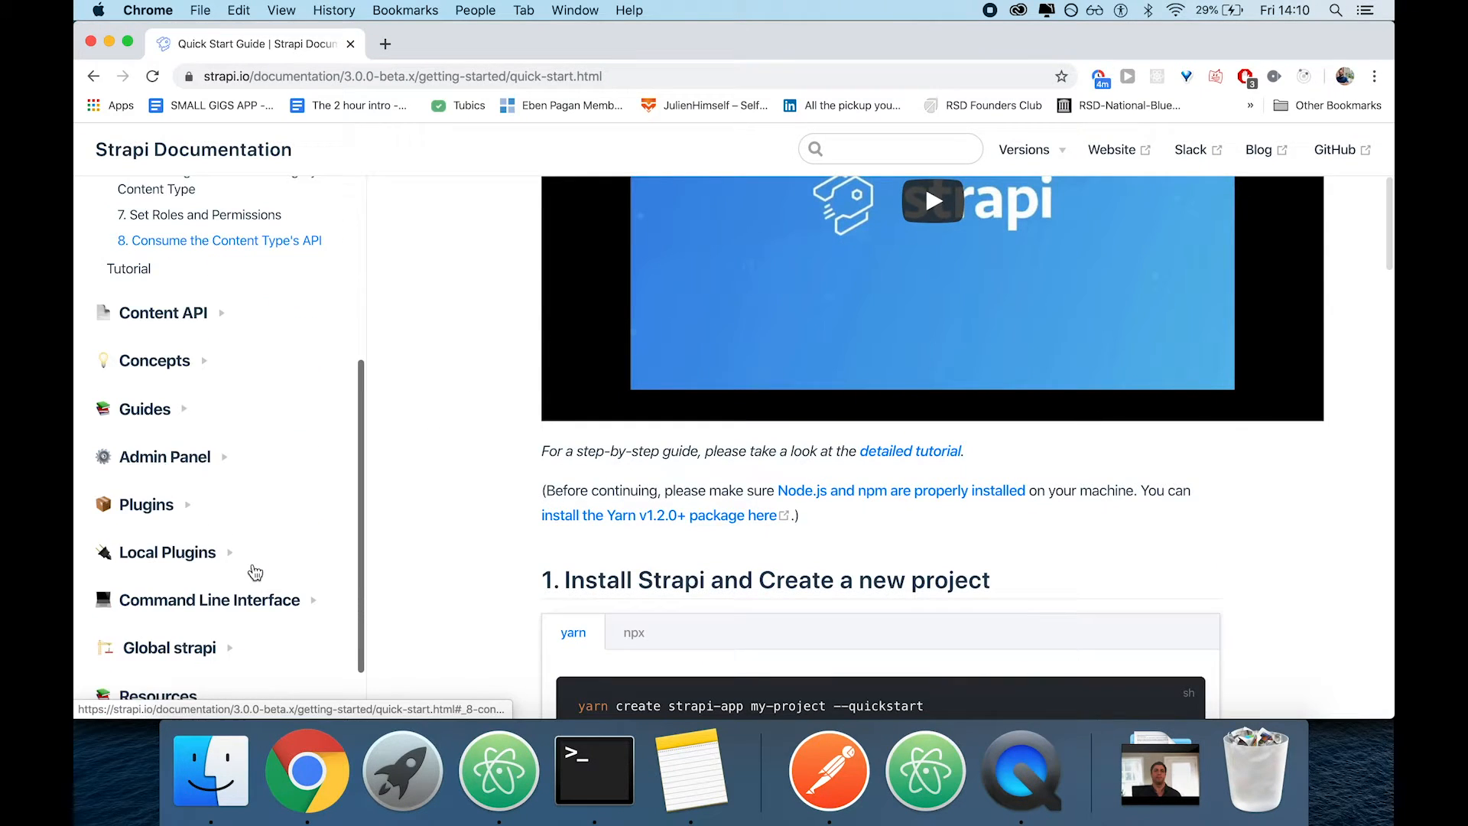
click(187, 507)
click(177, 539)
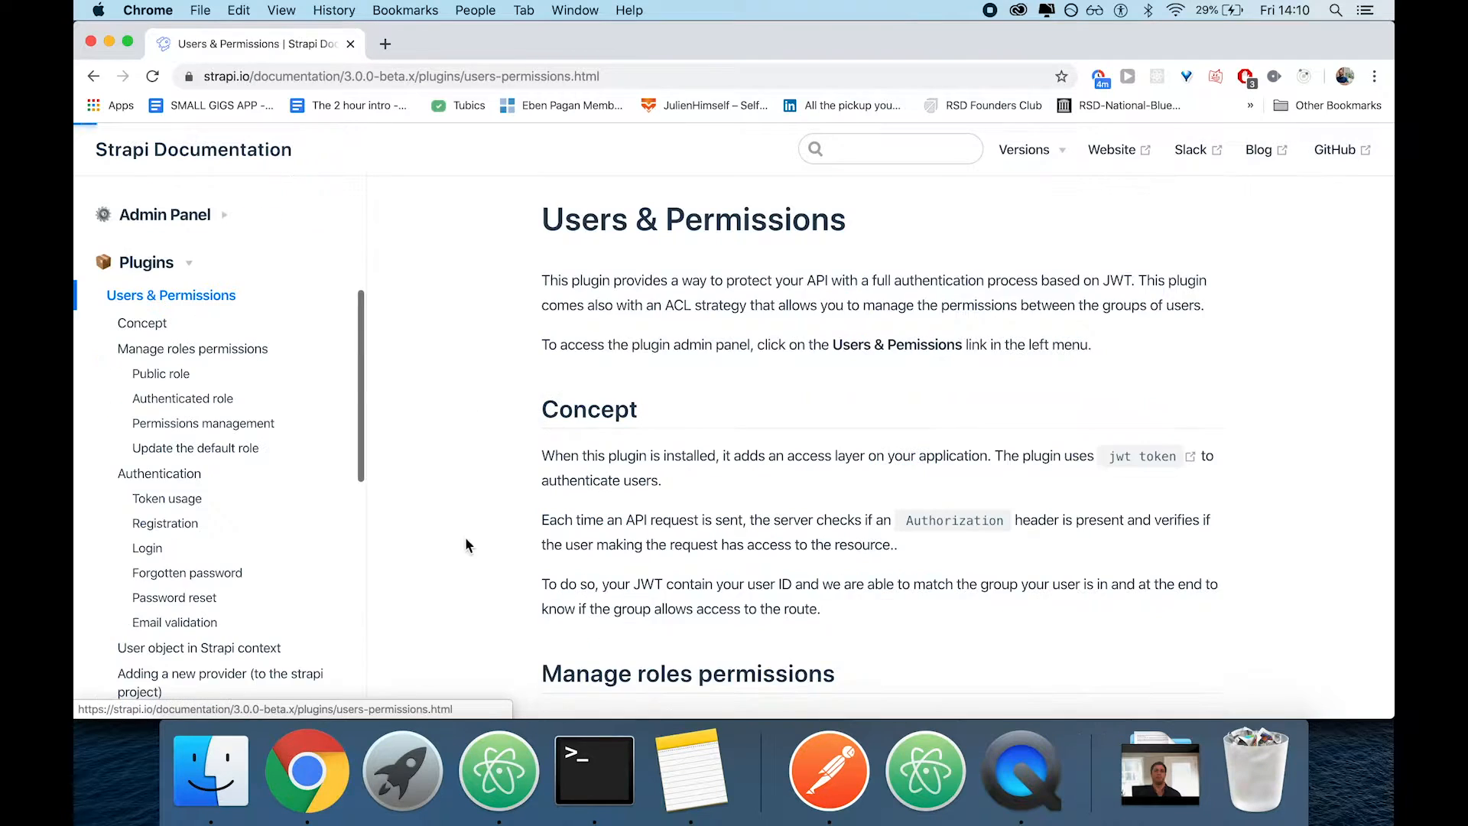
Check the installation in Terminal and test the internet connection in Chrome with a Google search for "asd", closing the search tab
click(595, 768)
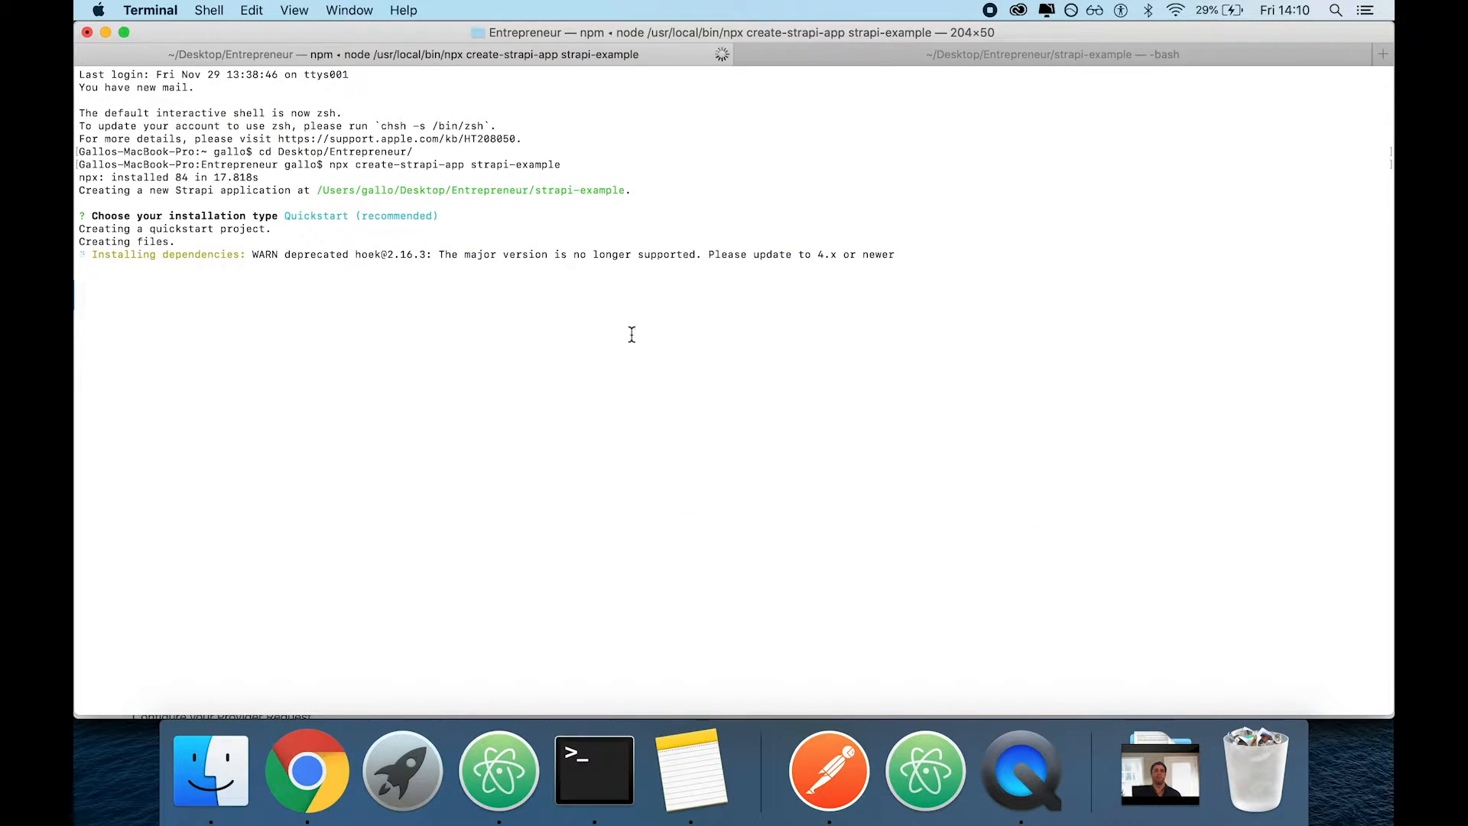
click(348, 768)
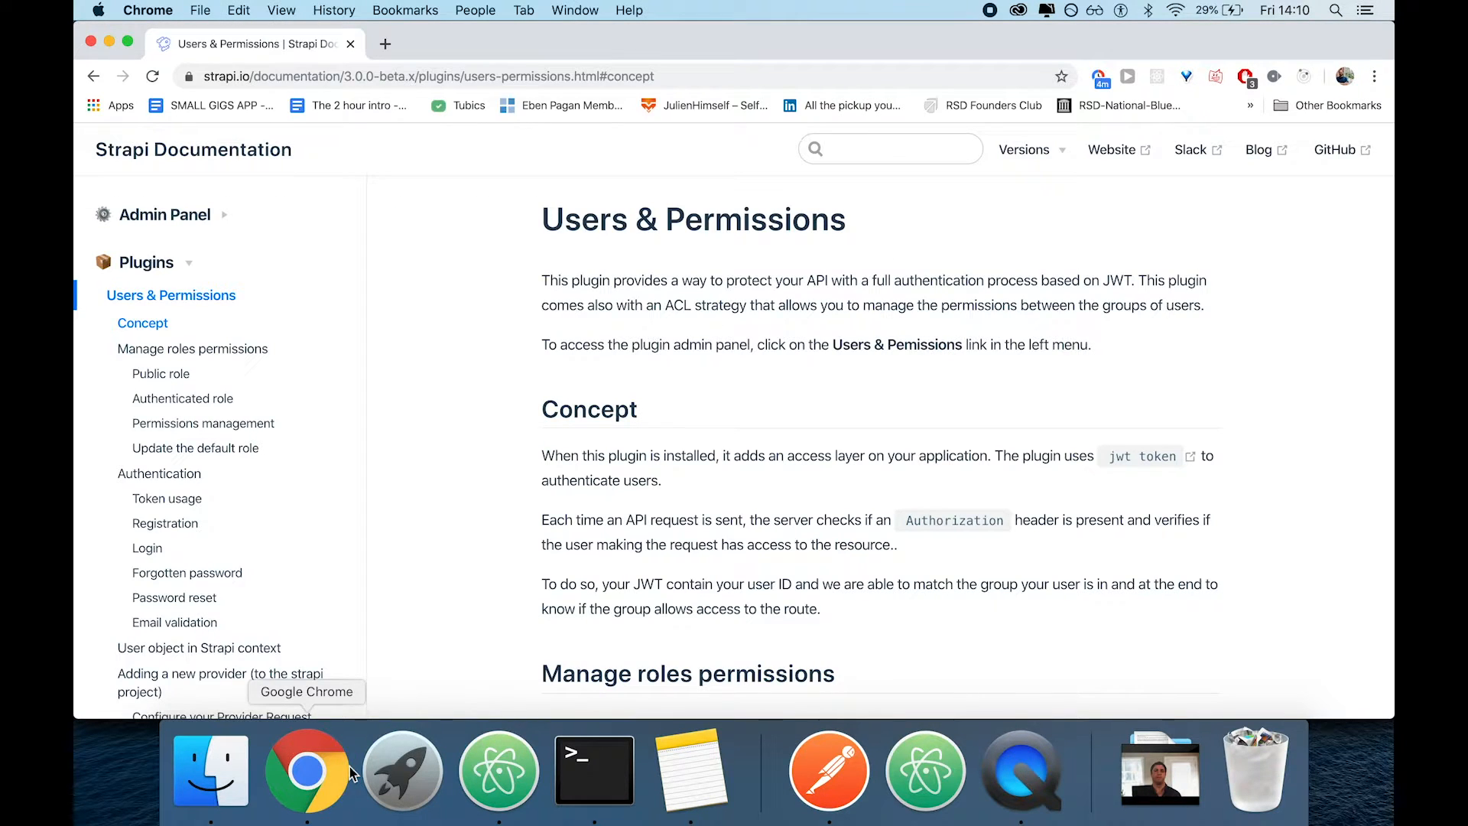
key(super+t)
text(asd)
key(Return)
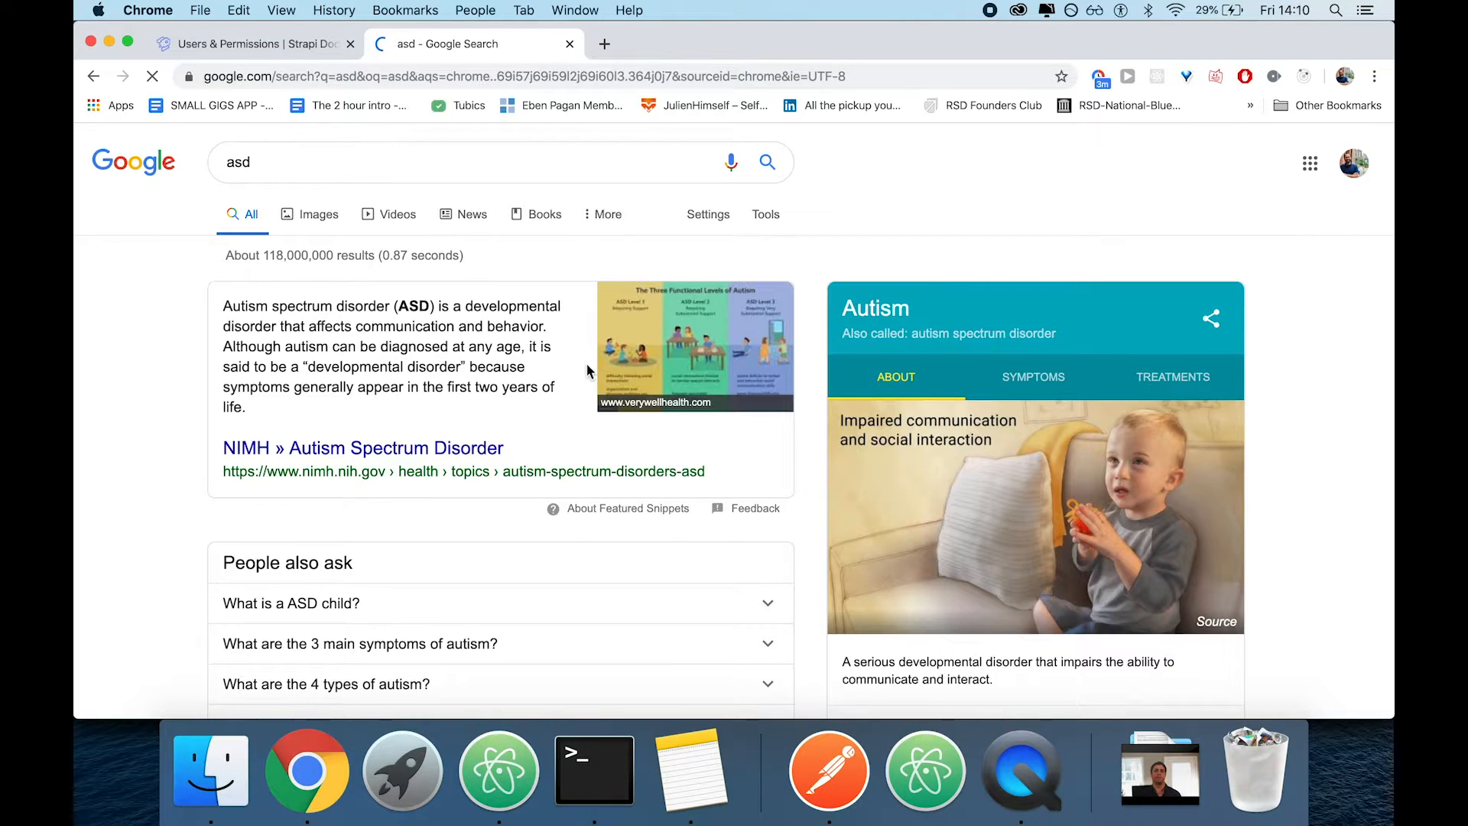
key(super+w)
click(603, 770)
key(super+Tab)
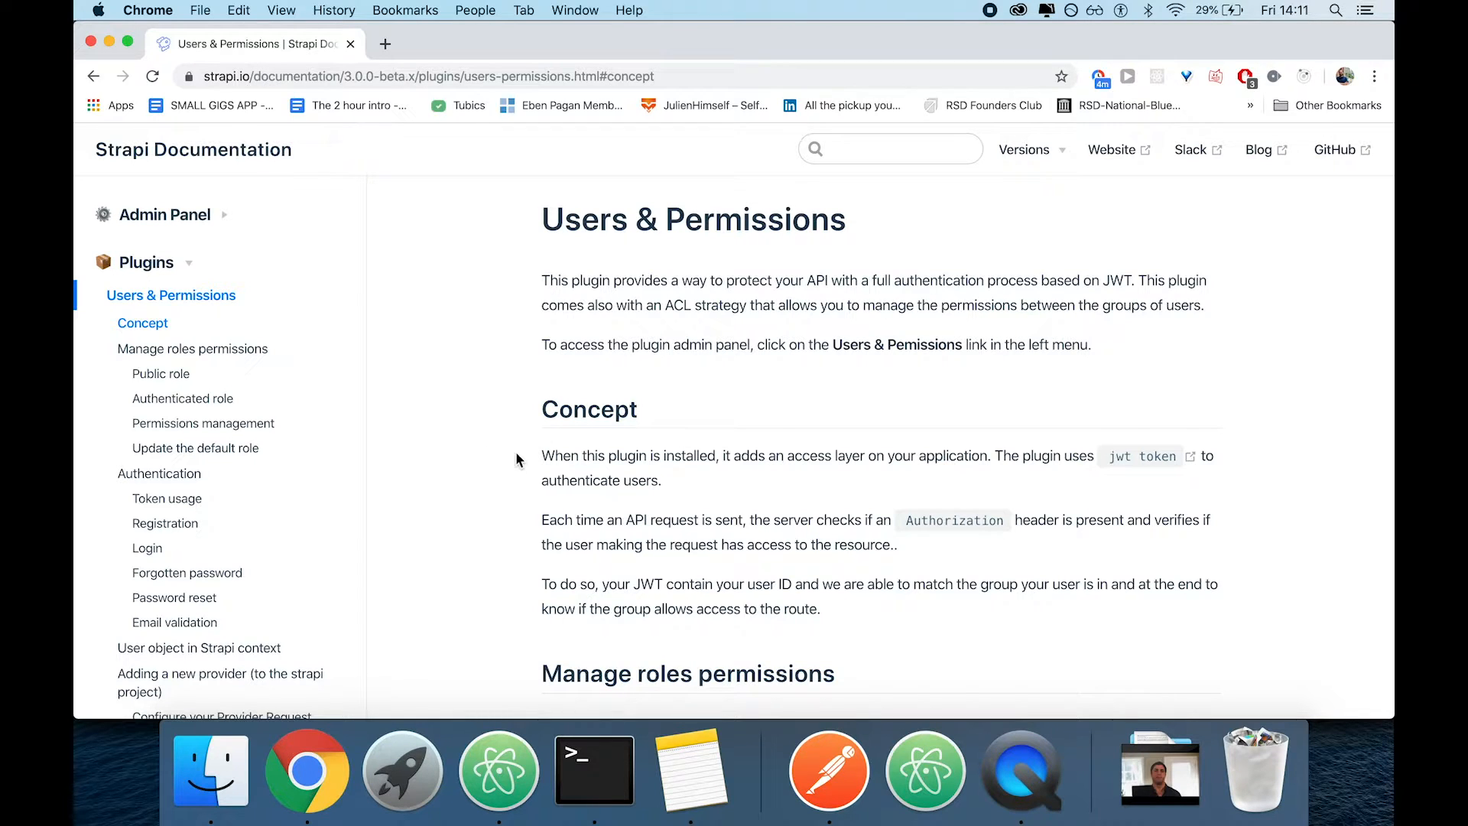
Read the Users & Permissions documentation from Concept through the Manage roles permissions section
scroll(516, 459, down, 1)
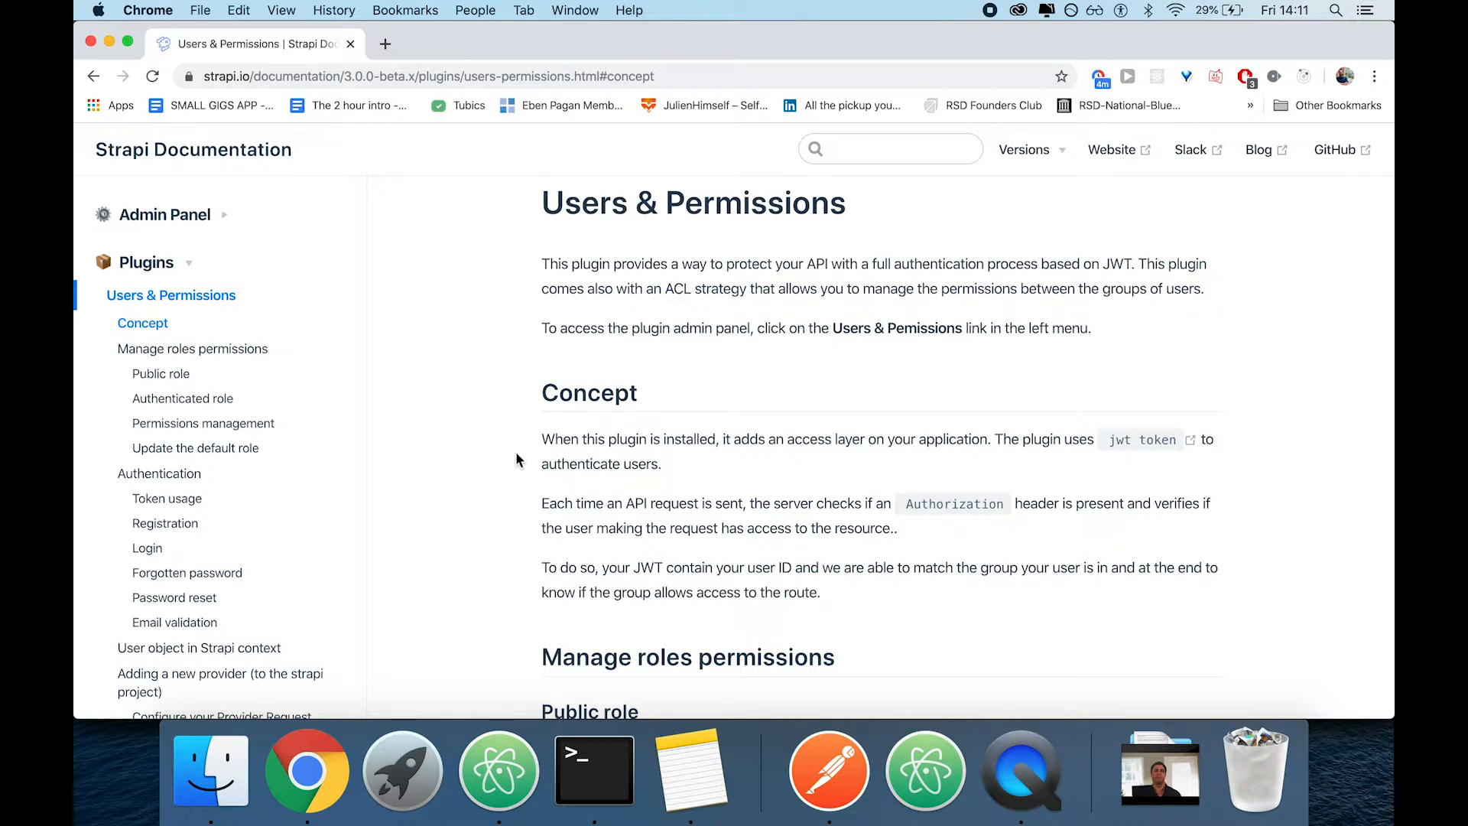
scroll(516, 453, down, 1)
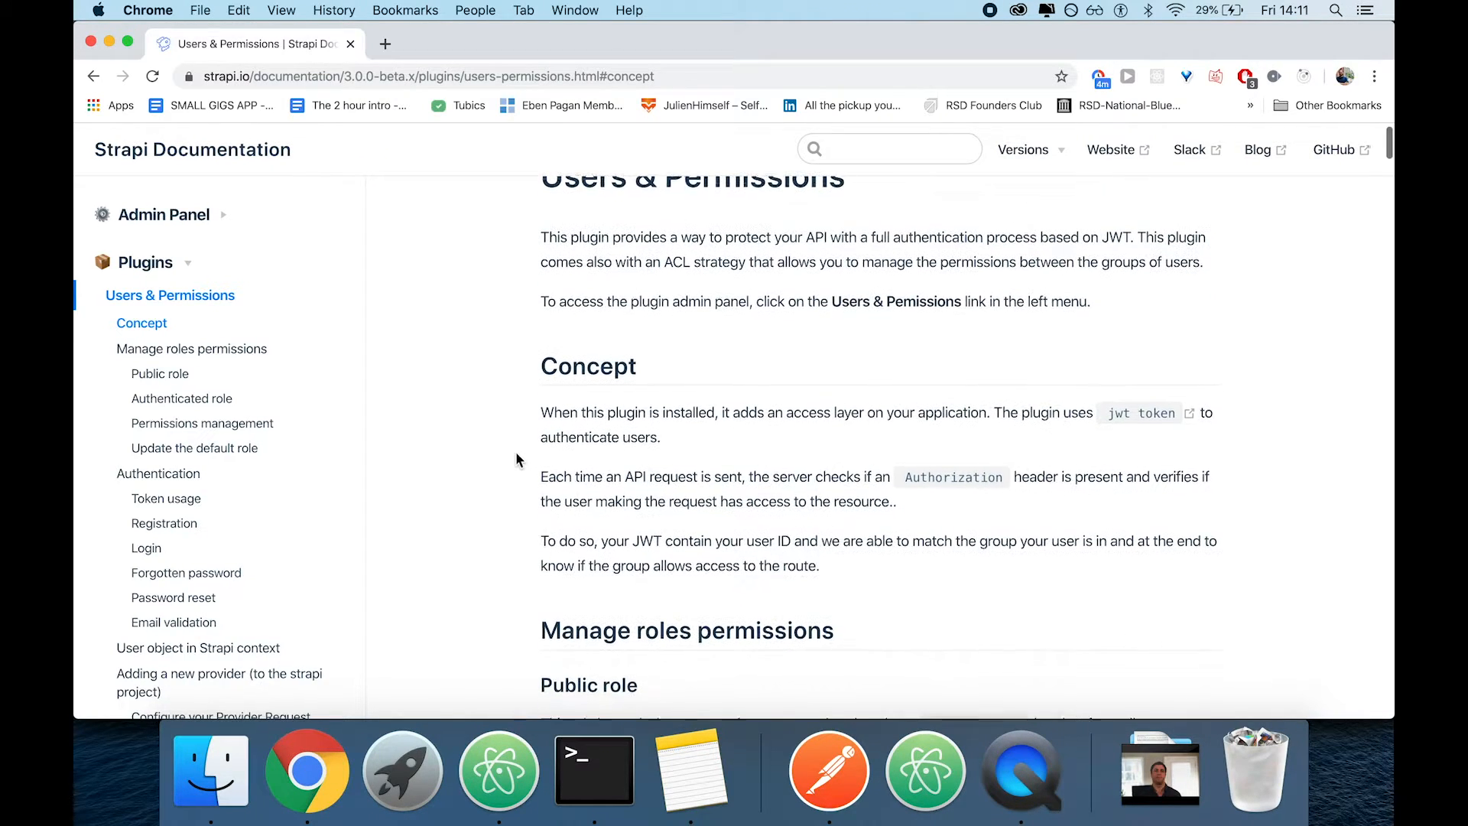
scroll(513, 459, down, 10)
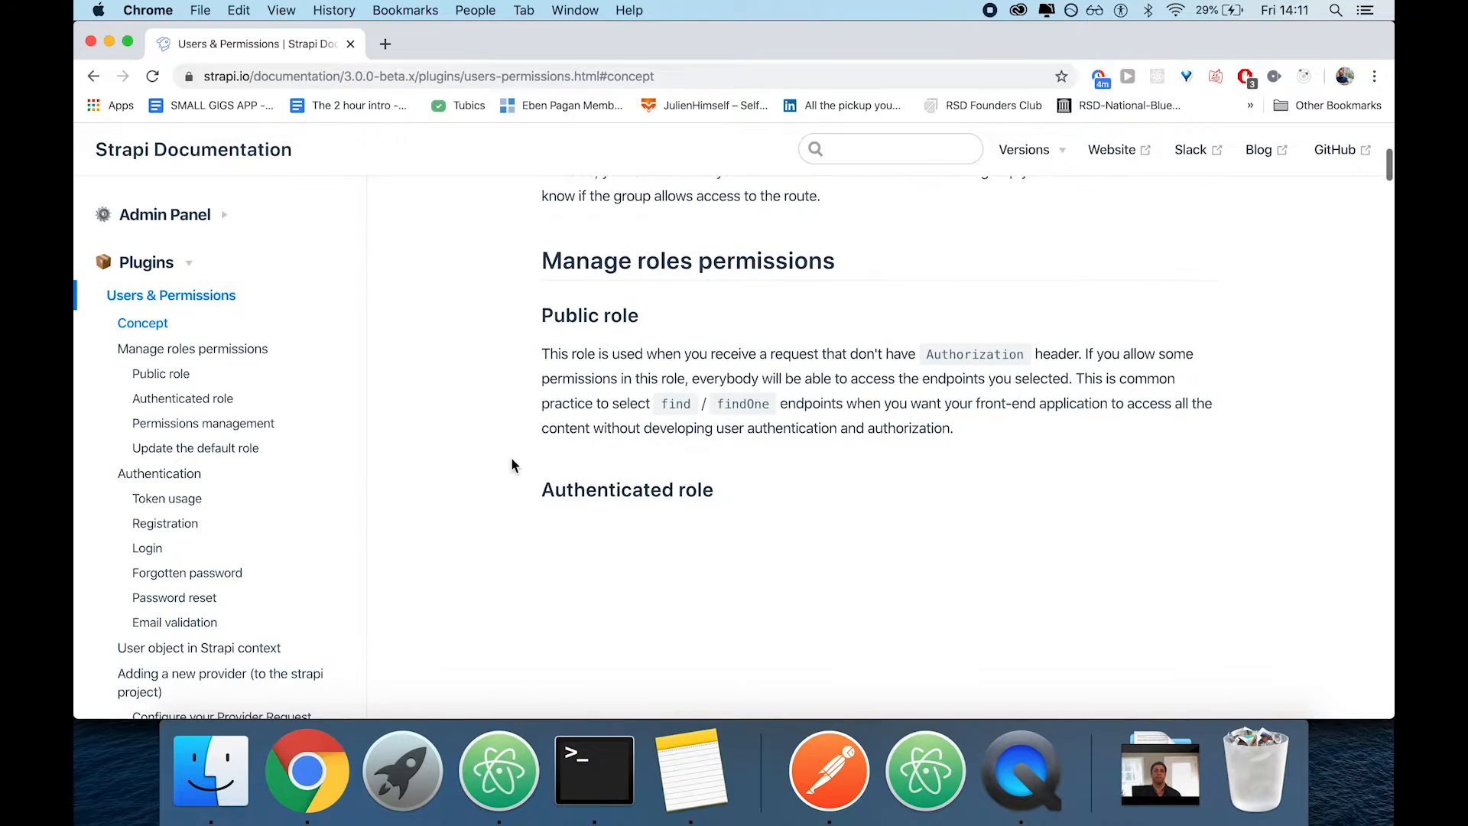
scroll(512, 461, down, 3)
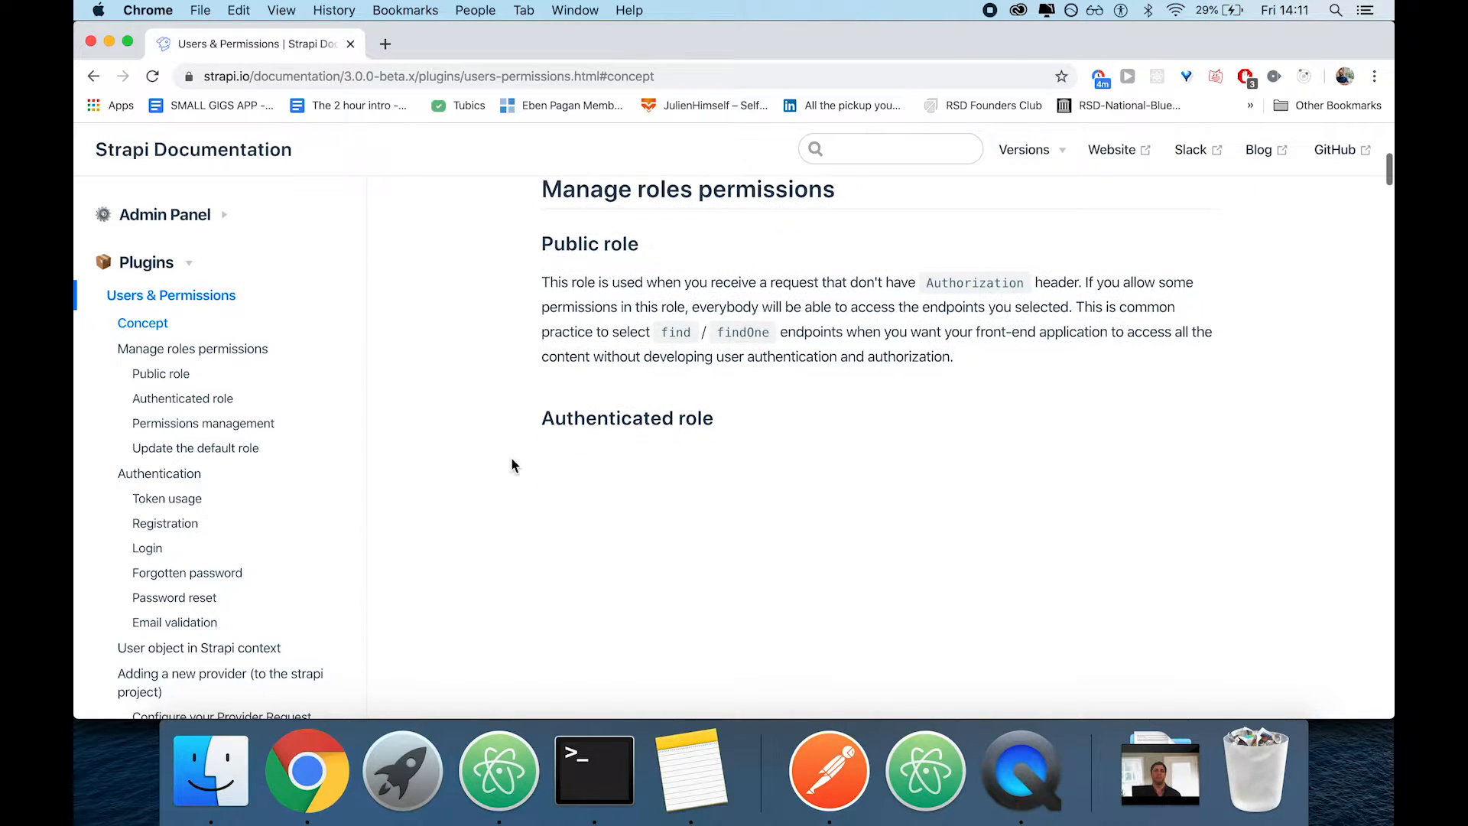
scroll(511, 460, up, 10)
scroll(512, 460, down, 7)
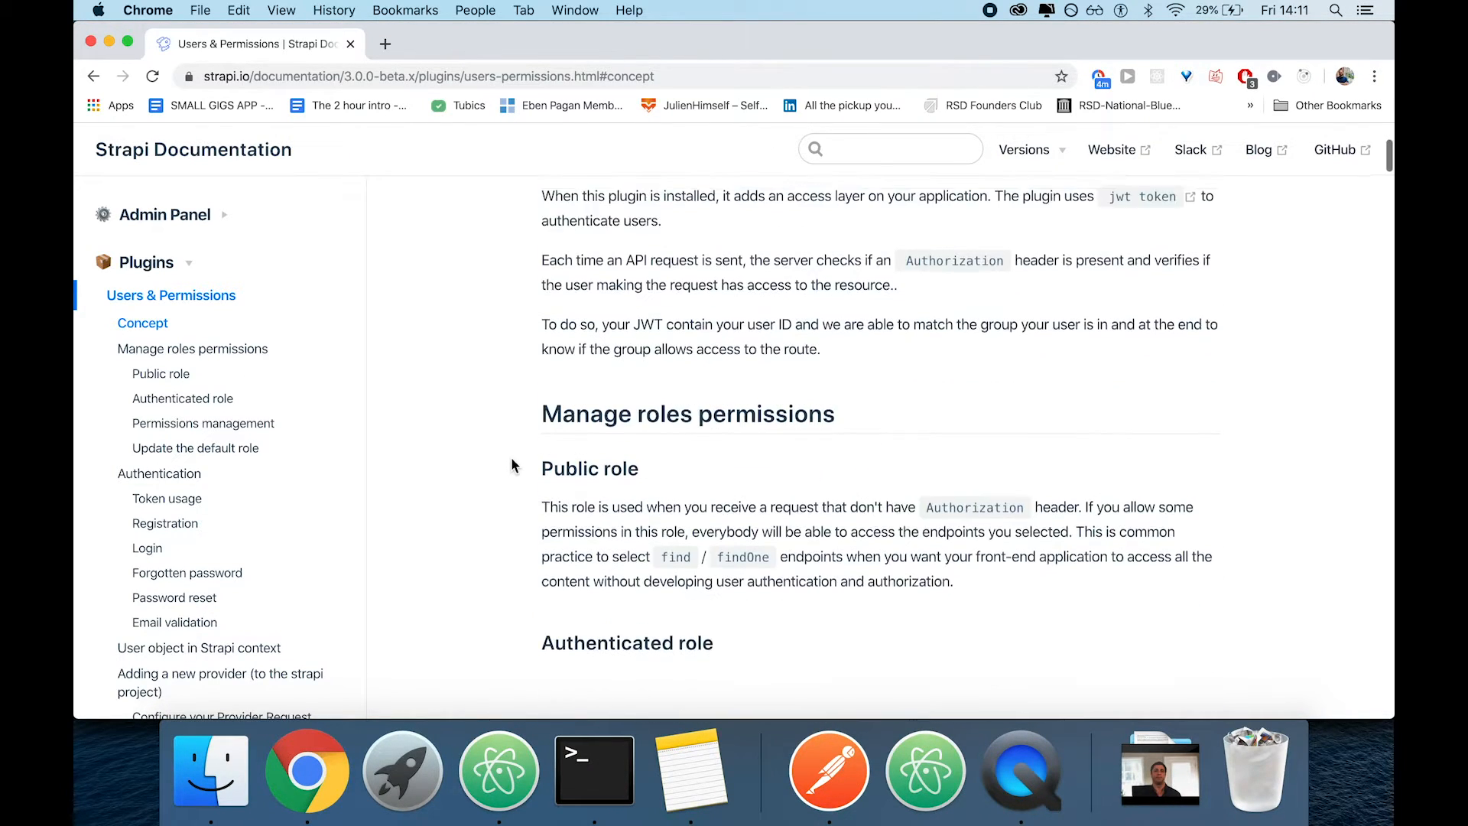
scroll(511, 459, down, 10)
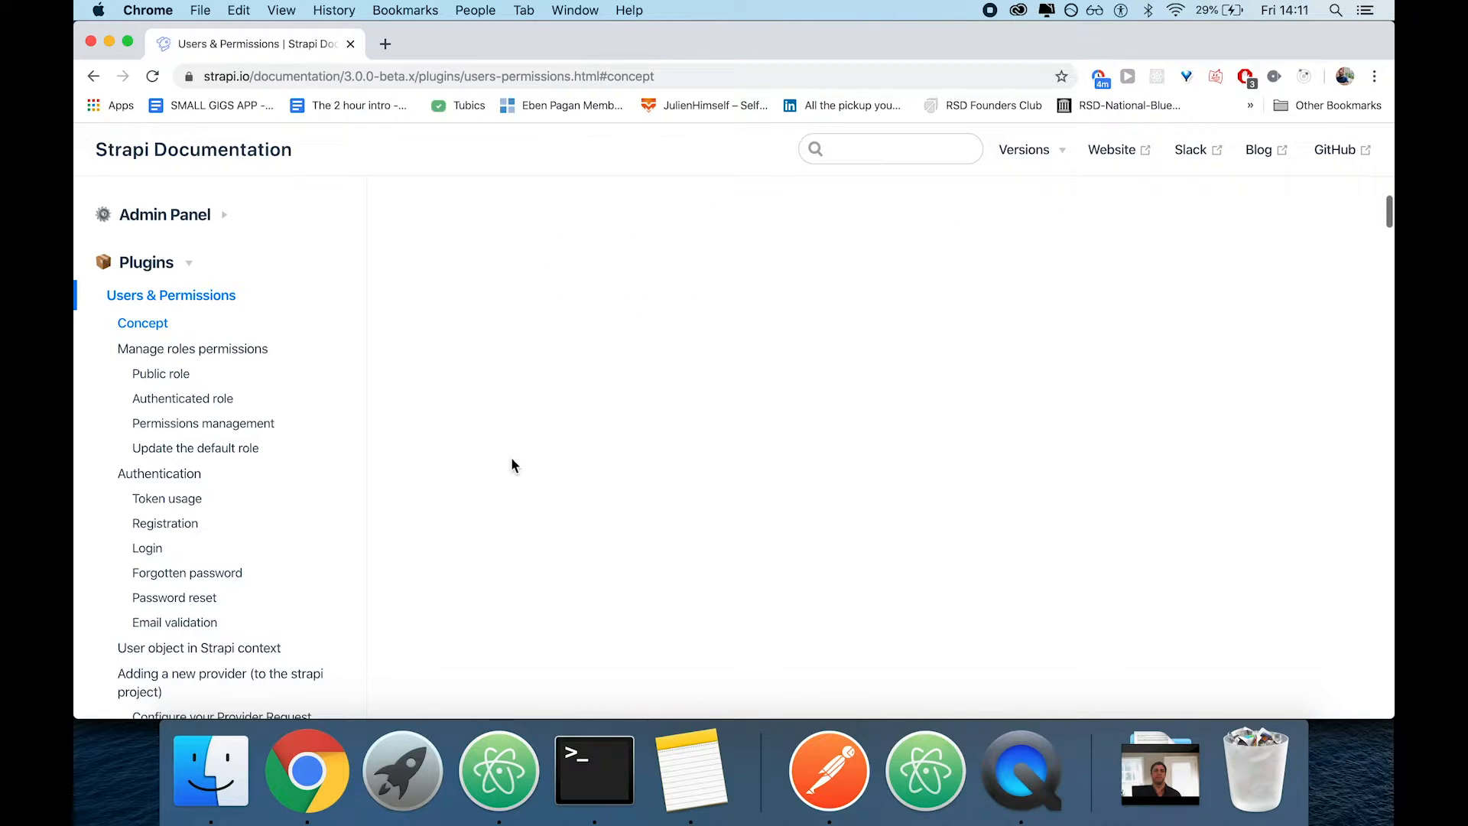
Check the installation in Terminal, return to Chrome and examine the axios request example under Token usage
key(super+Tab)
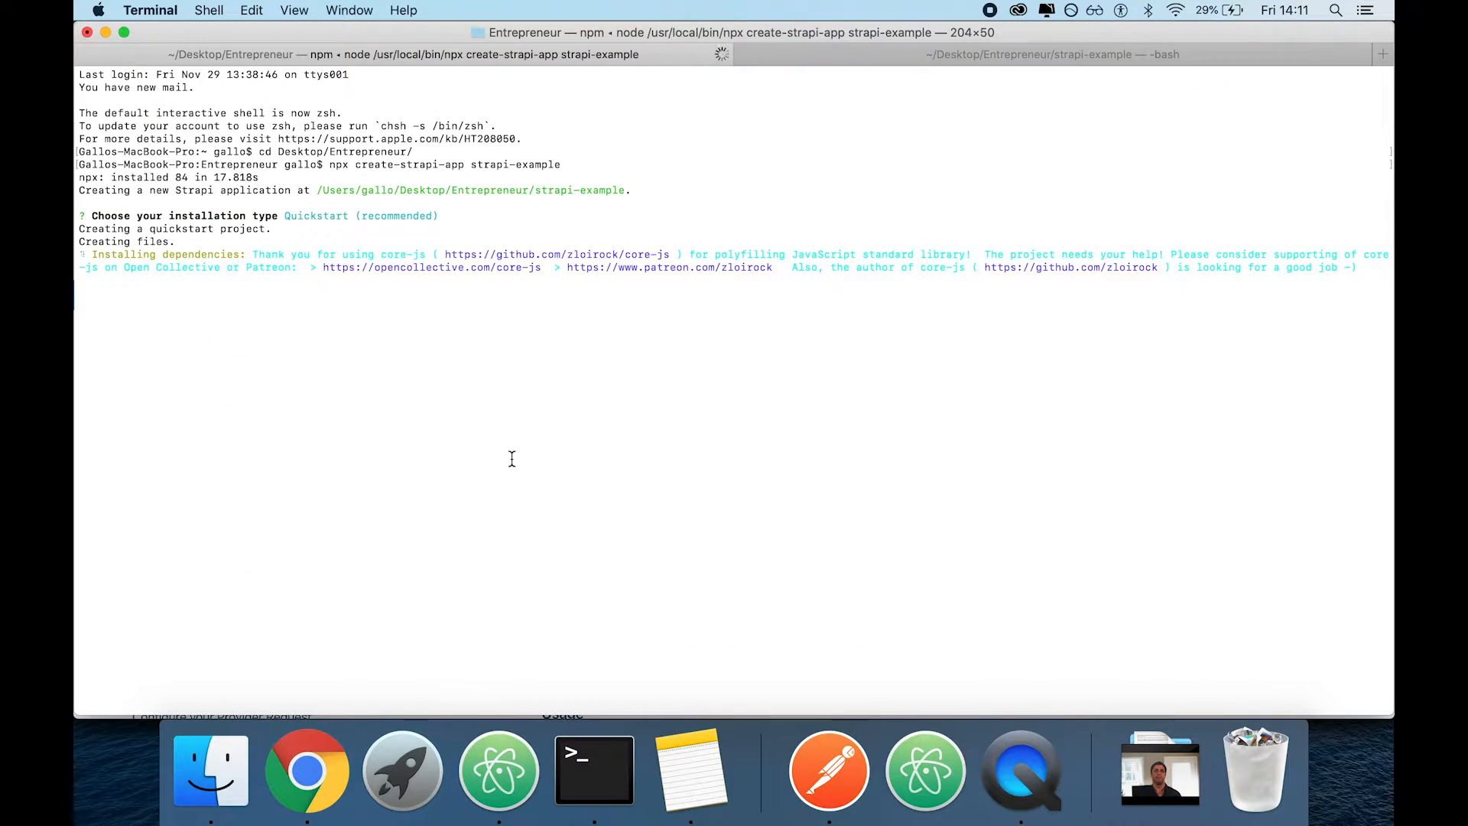
key(super+Tab)
scroll(512, 458, up, 2)
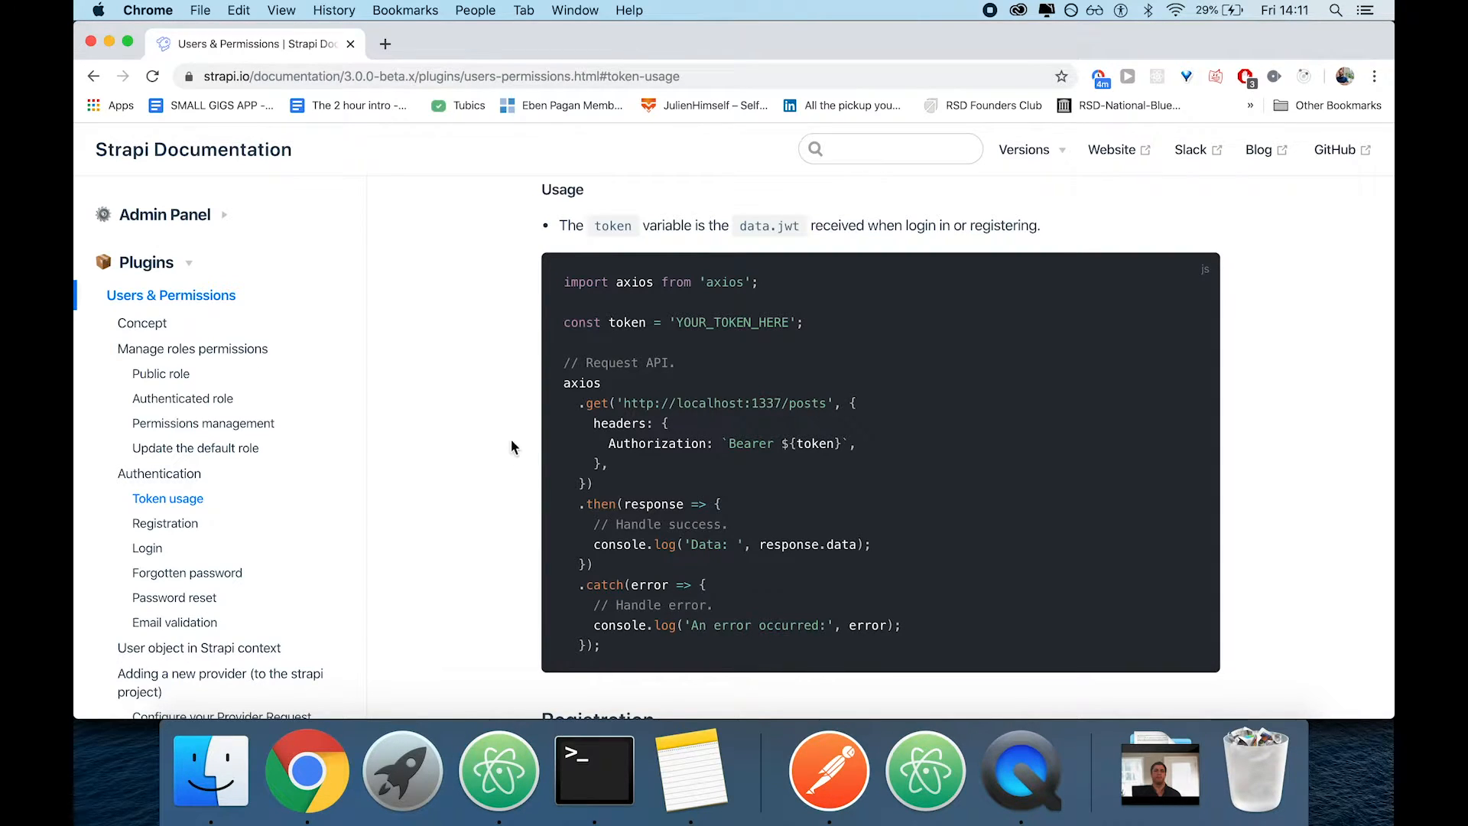
drag(564, 280, 760, 524)
click(760, 525)
scroll(472, 413, up, 2)
scroll(473, 413, up, 3)
scroll(473, 412, down, 6)
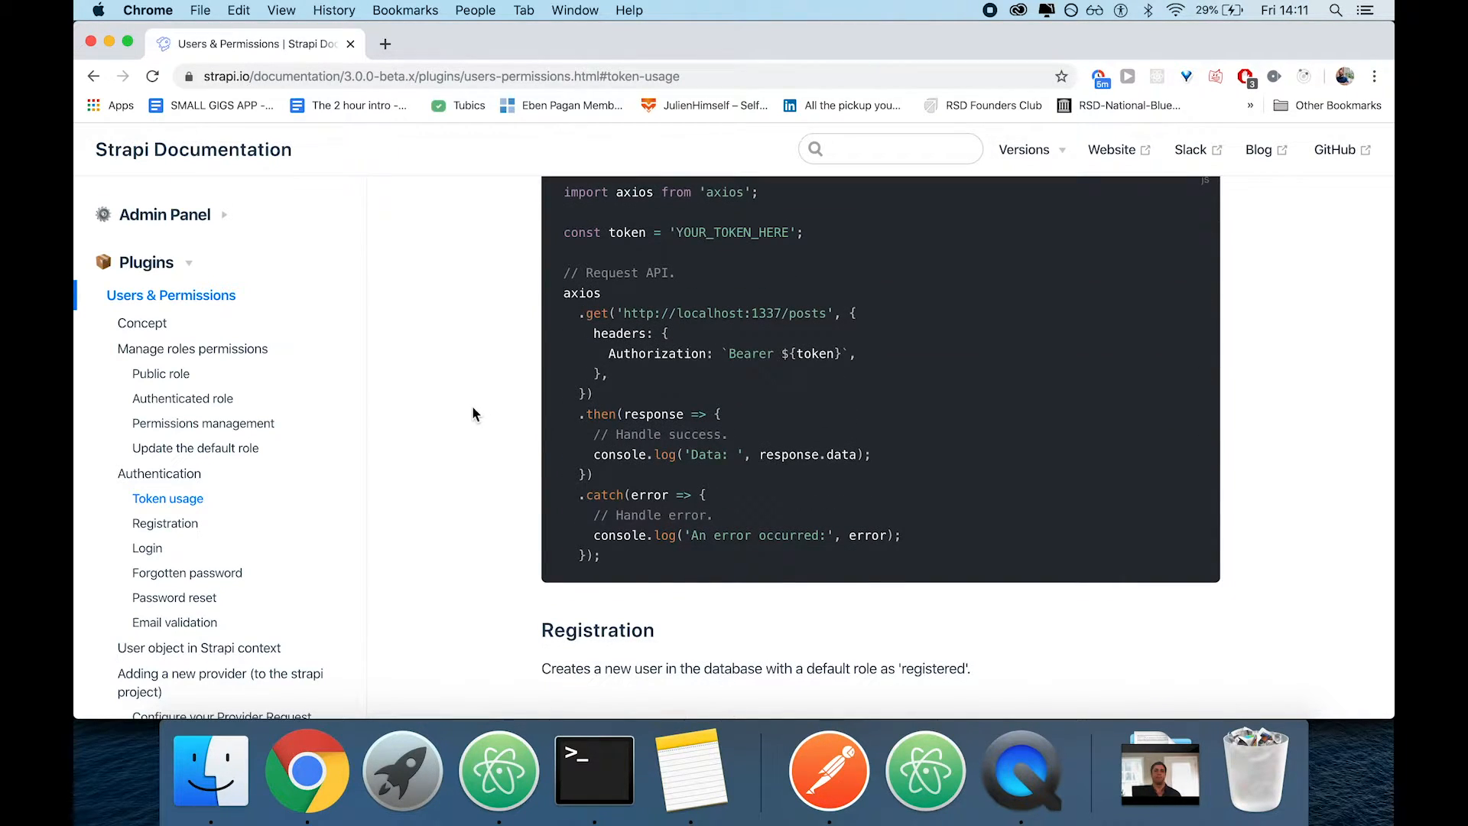
click(594, 768)
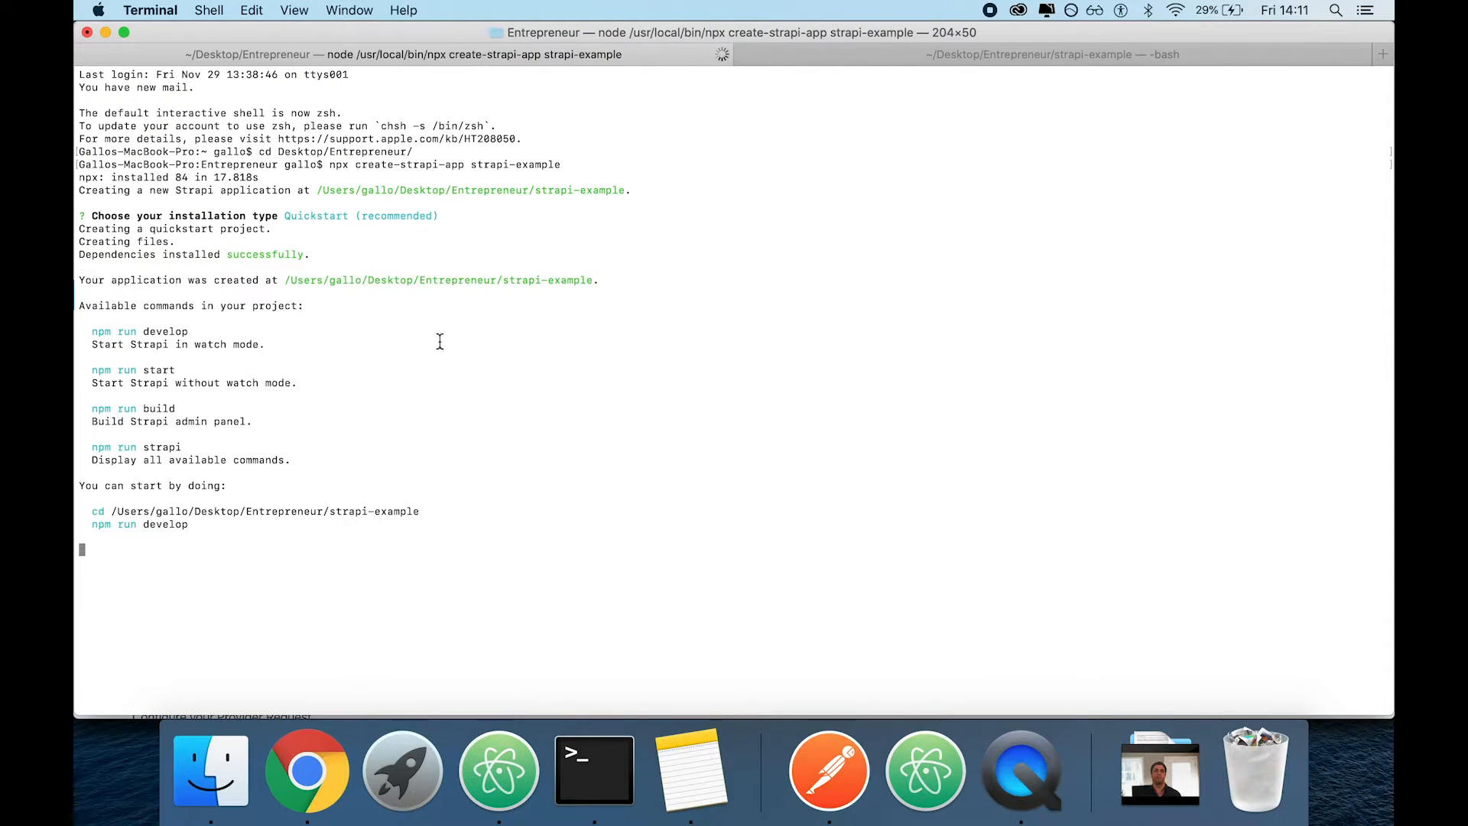
text(cd s)
key(BackSpace)
key(BackSpace)
key(BackSpace)
key(ctrl+r)
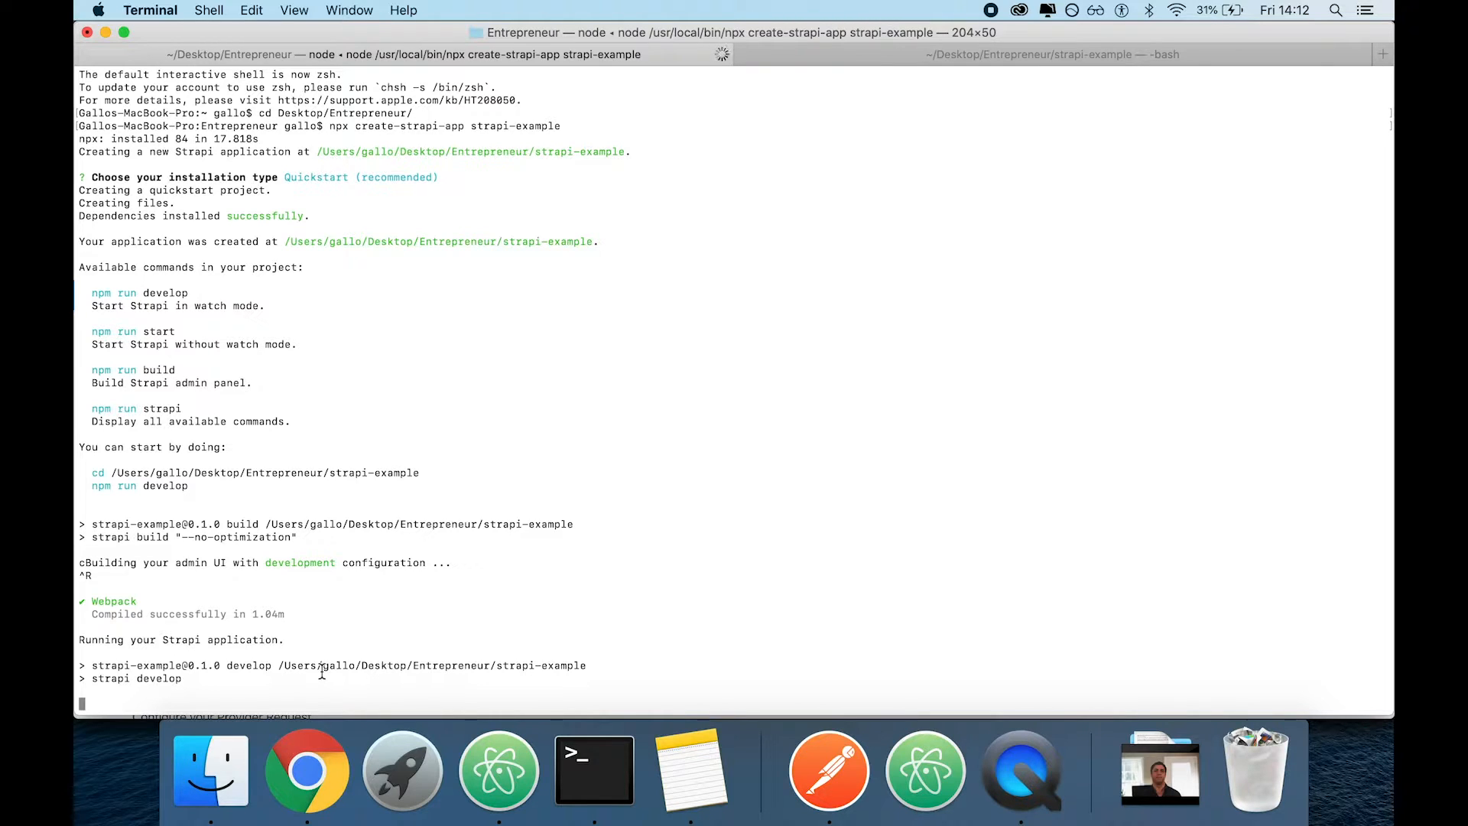
Switch to Chrome and open localhost:1337/admin in a new tab
click(322, 745)
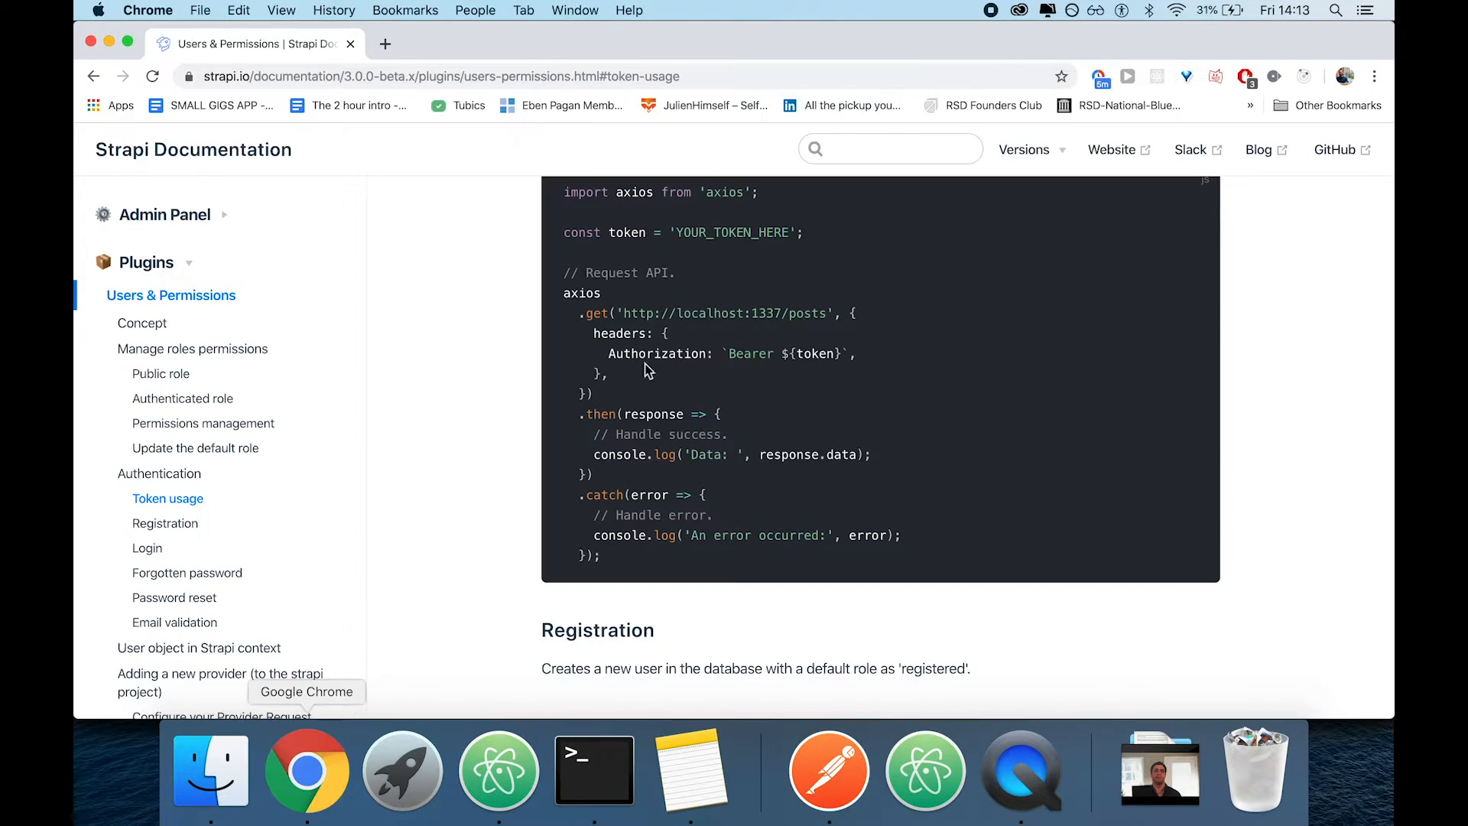
key(super+t)
text(localhost:)
key(BackSpace)
text(1337/admin)
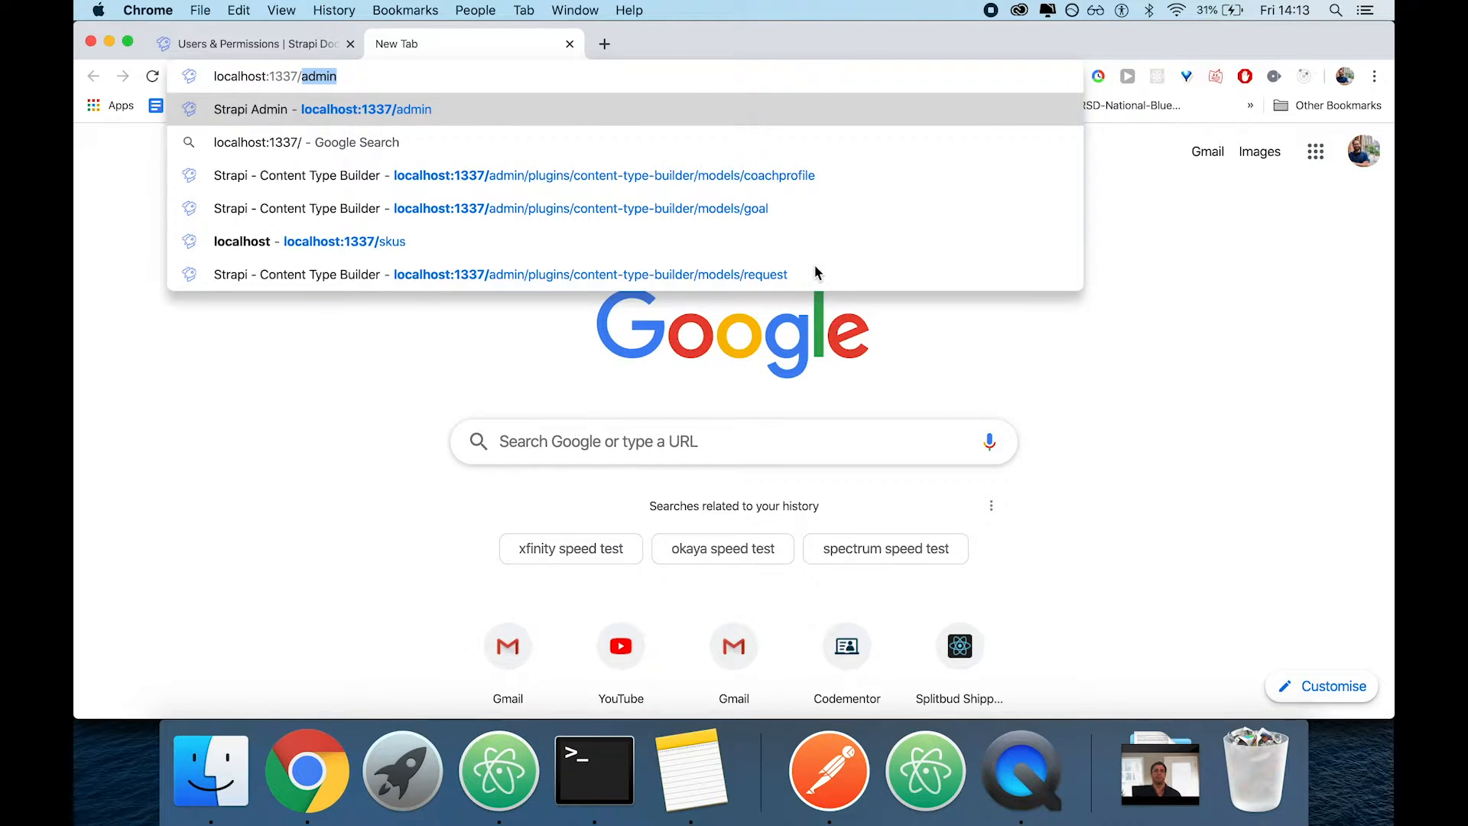
key(Return)
Check the Strapi server's startup in Terminal and reload the admin page in Chrome
key(super+Tab)
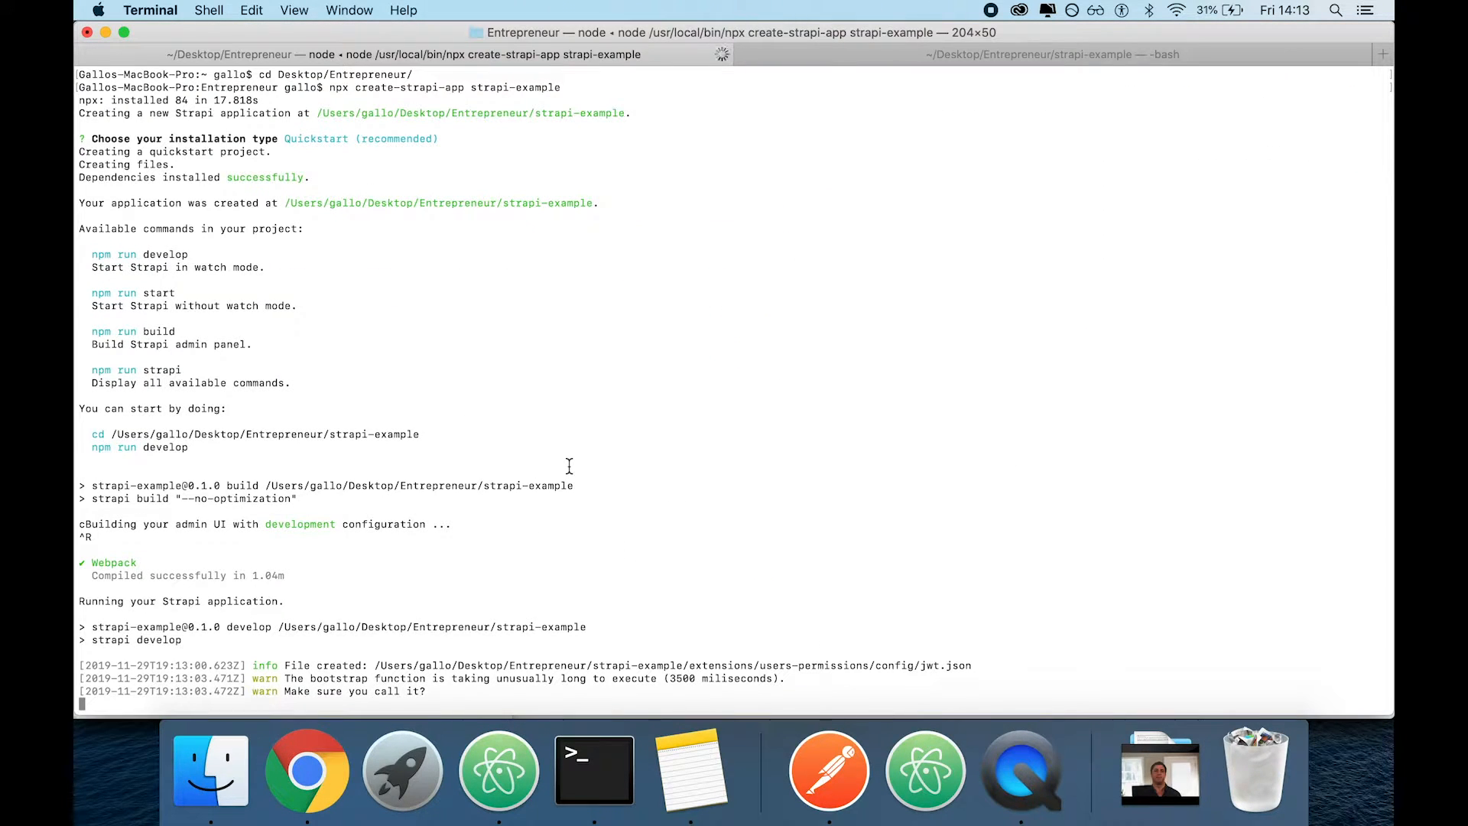
key(super+Tab)
key(super+r)
key(super+Tab)
key(super+Tab)
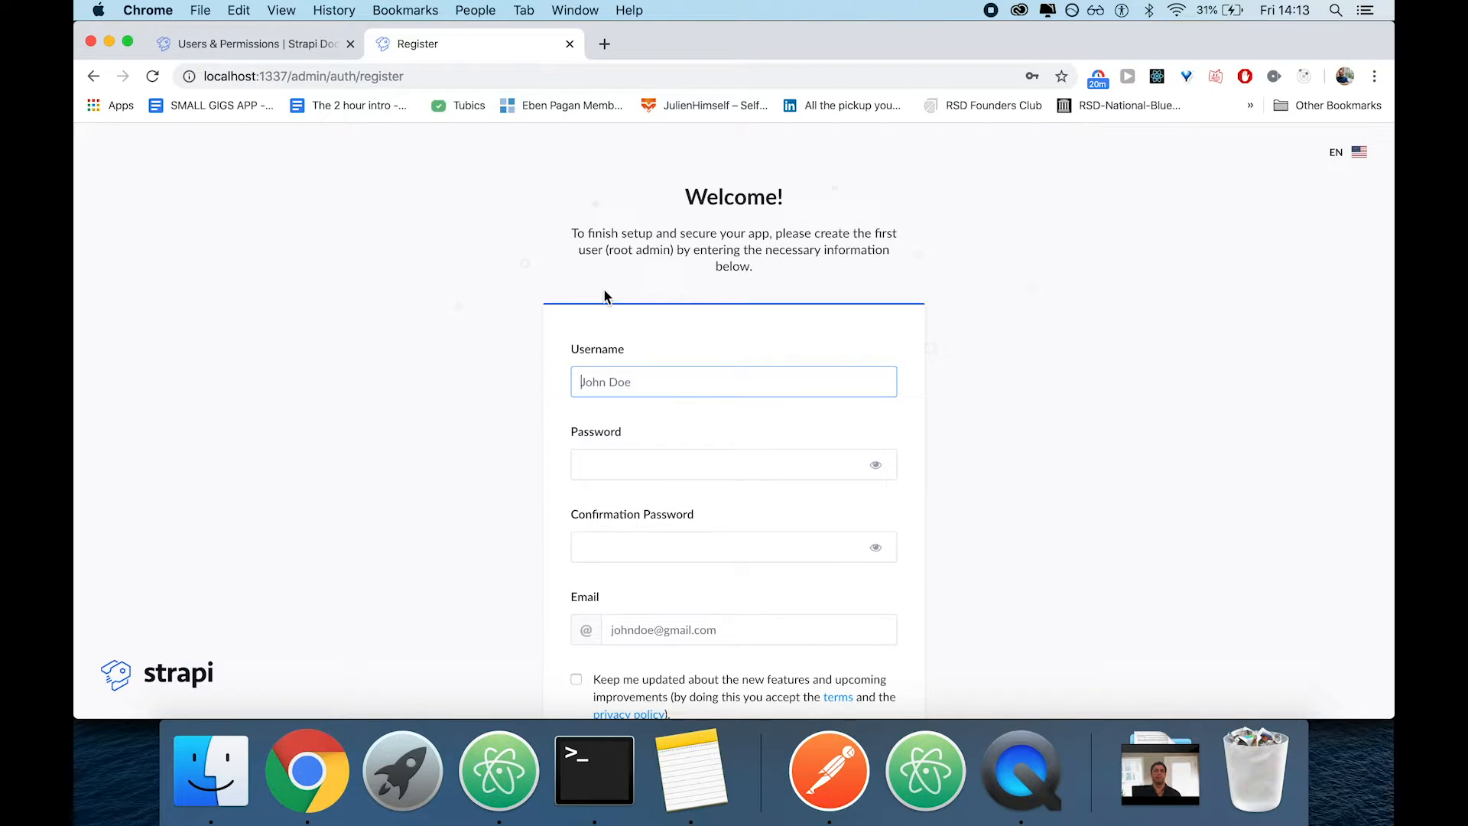
Fill in the root admin's username, password and confirmation password in the registration form
text(mango)
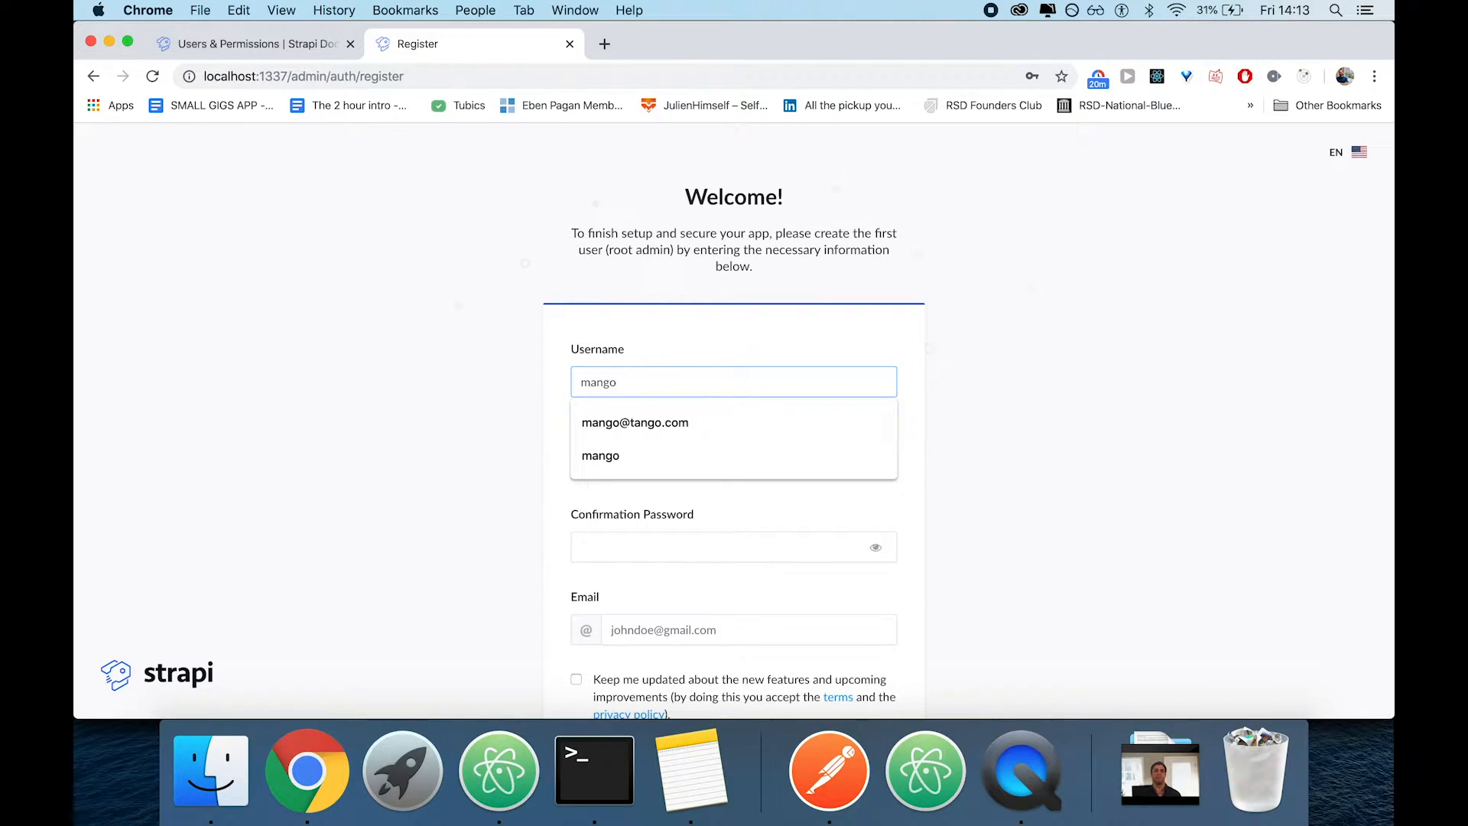
key(Down)
key(Return)
key(Tab)
text(•••••)
key(Tab)
text(•••••)
Fill in the admin's e-mail with the same address as the username and submit the registration form
key(Tab)
text(mango)
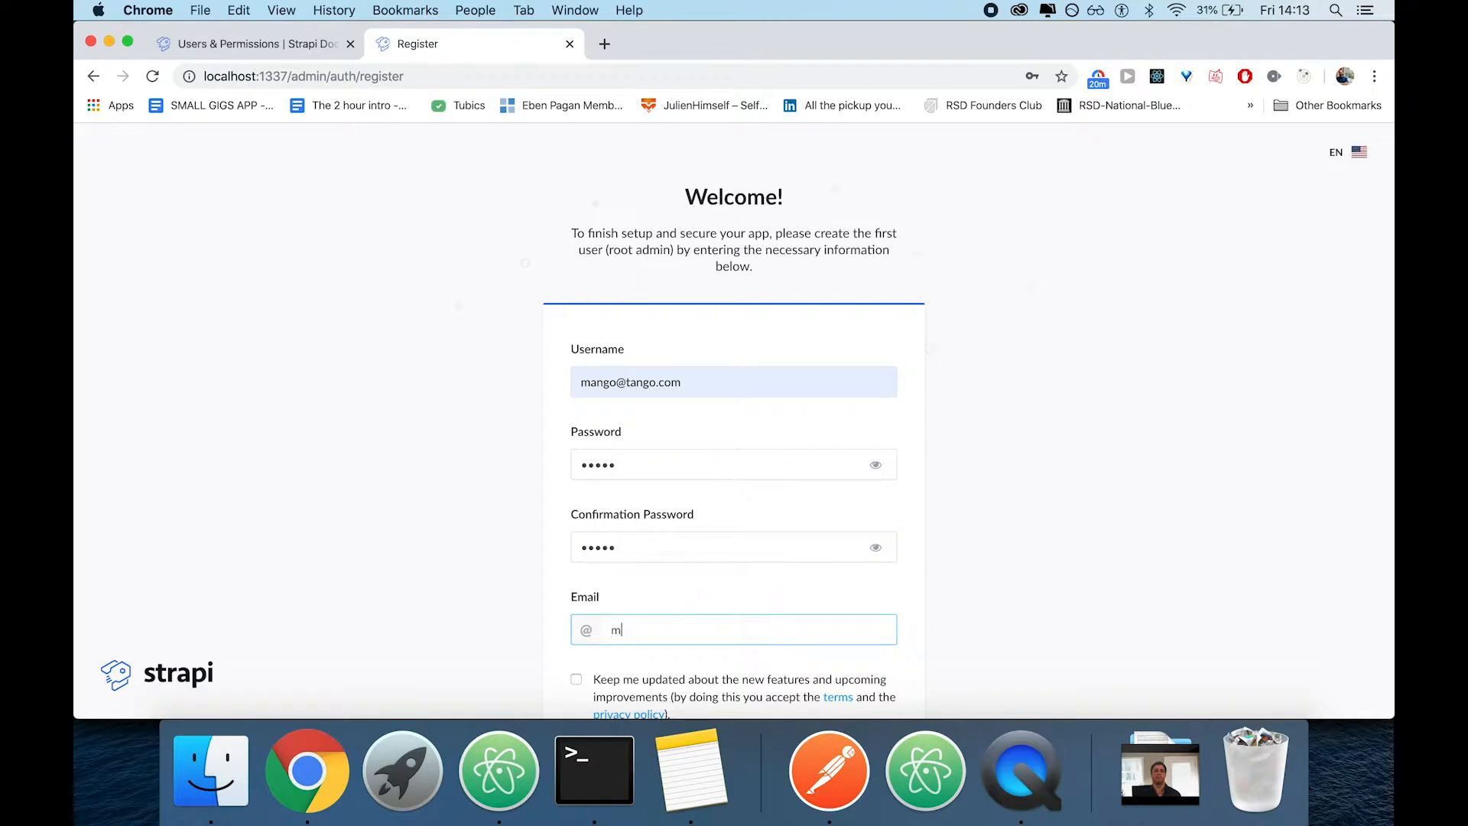
key(Up)
key(Up)
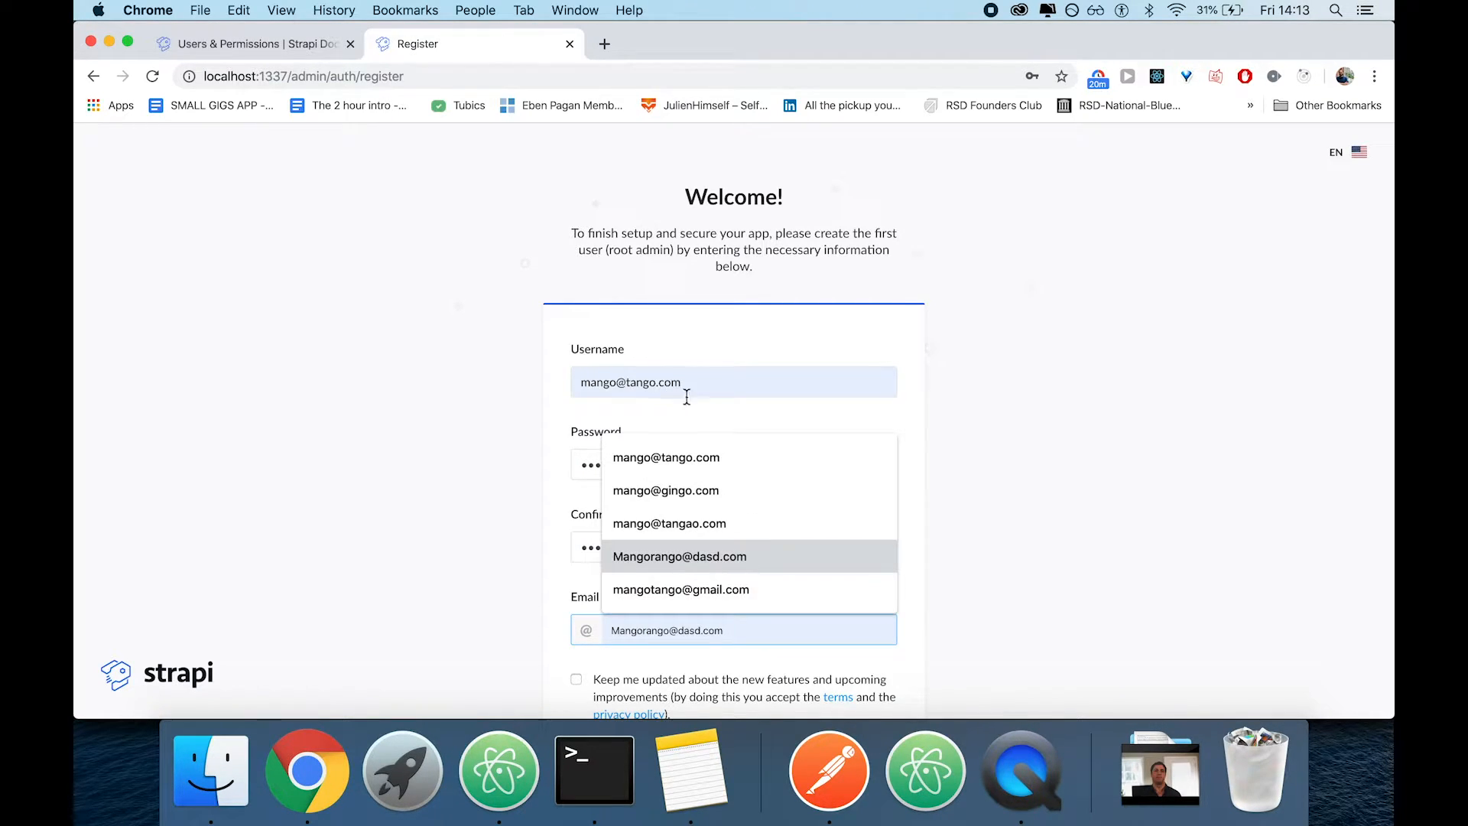
click(696, 455)
scroll(852, 505, down, 2)
click(747, 673)
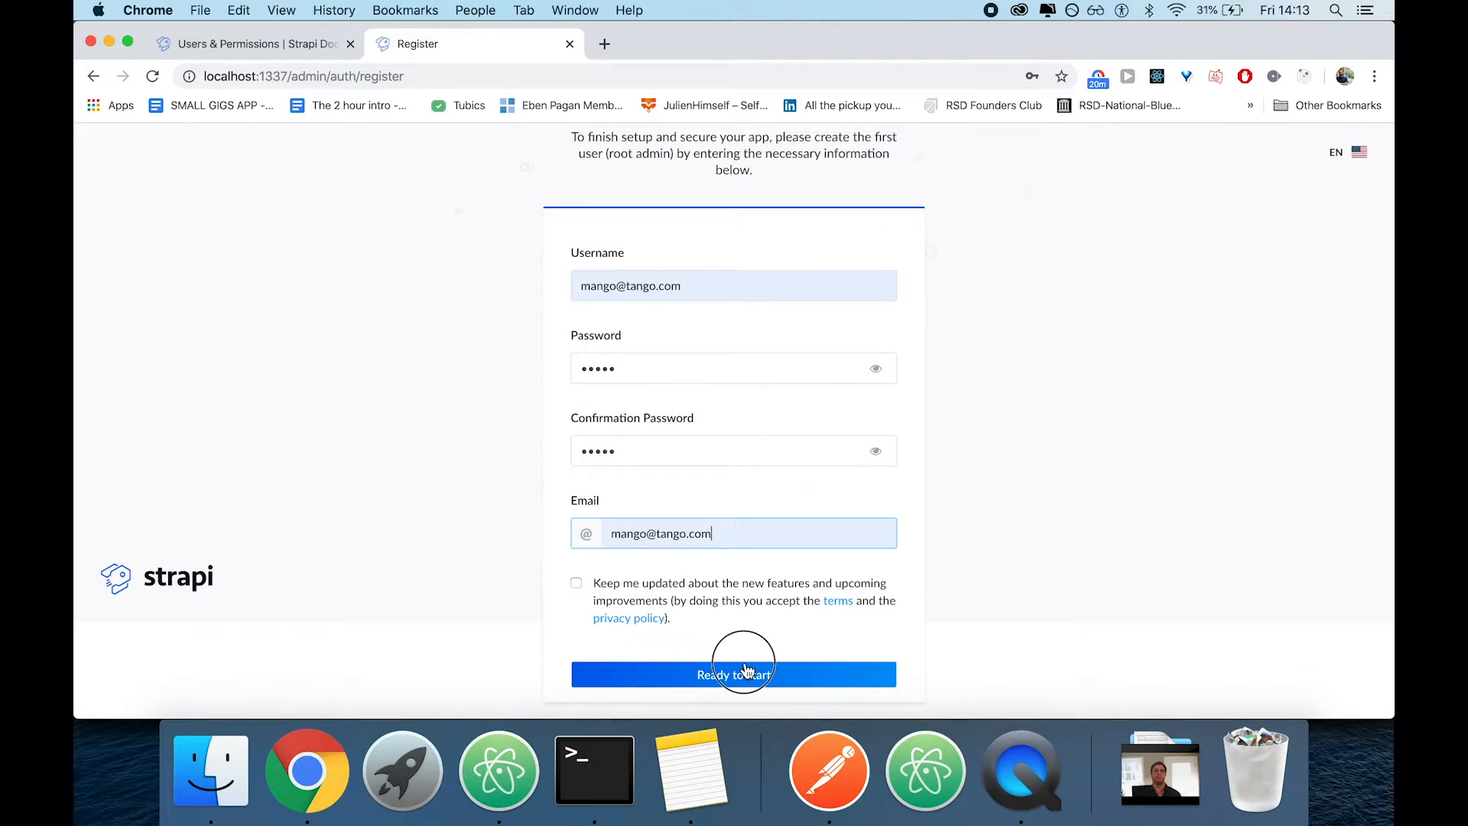
Lengthen the password and its confirmation to eight characters, submit the registration, and save the login in the browser
click(626, 371)
text(•)
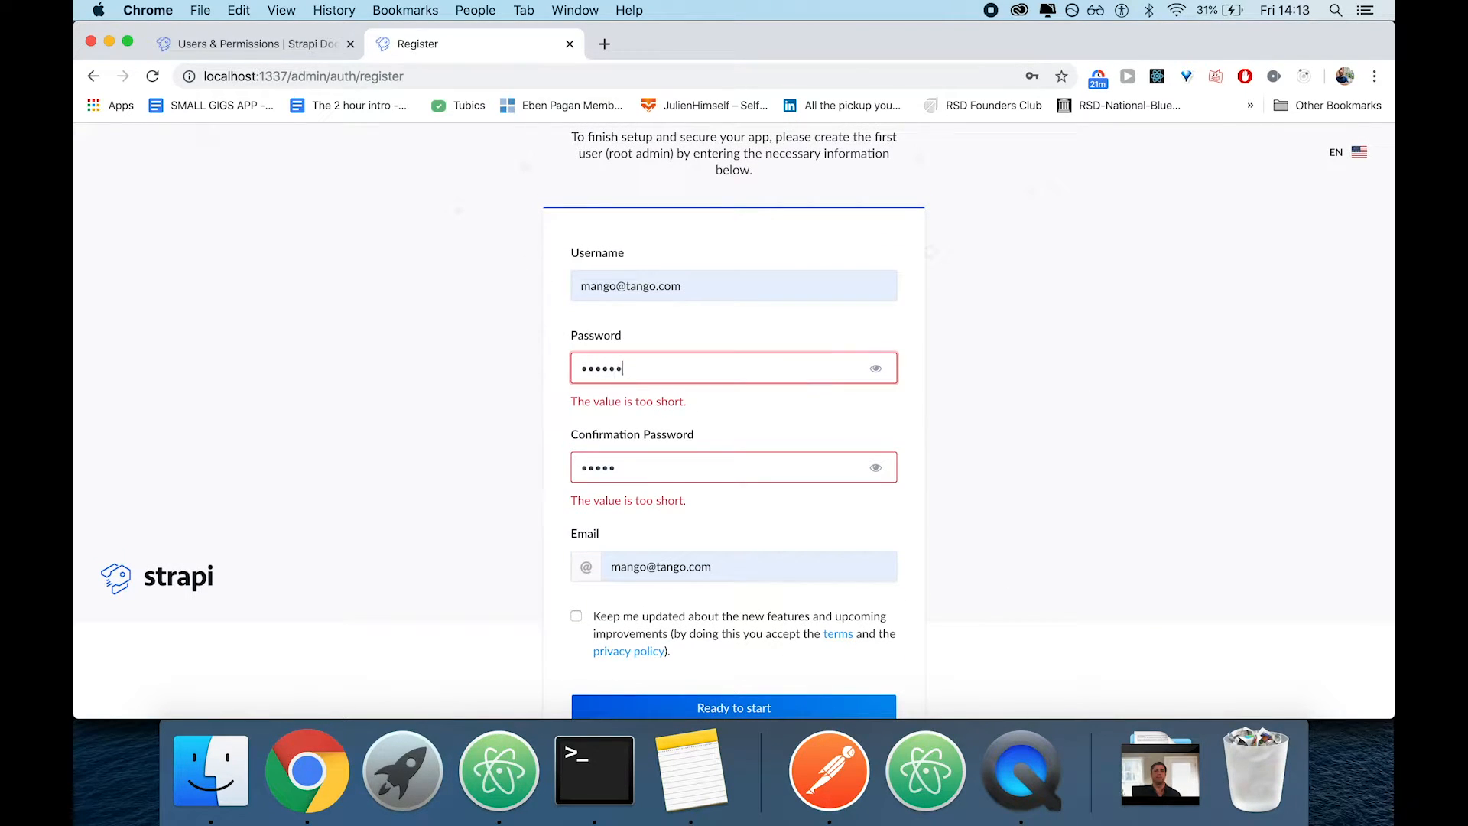
click(654, 468)
text(•••)
click(719, 703)
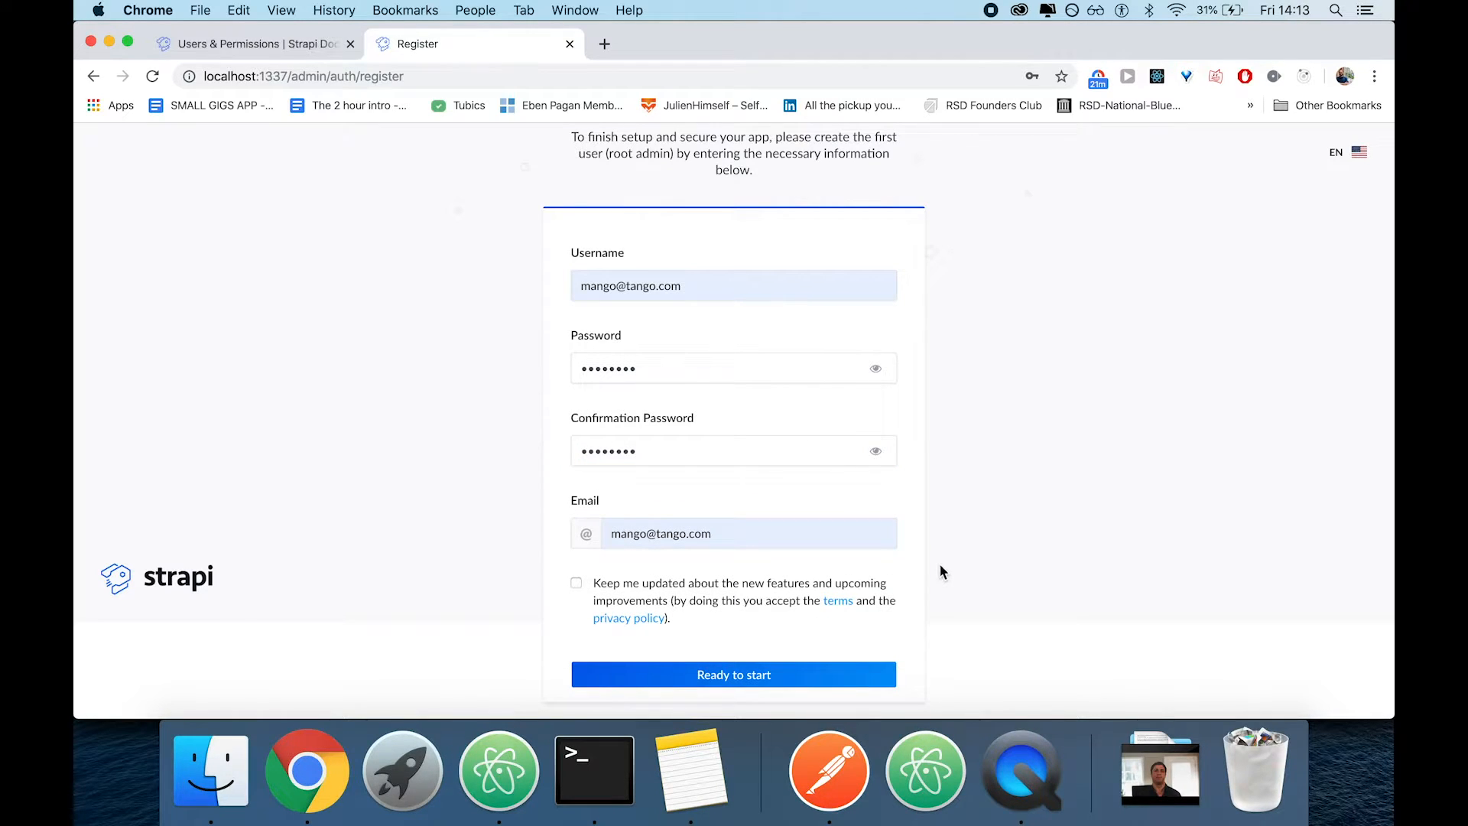
click(744, 689)
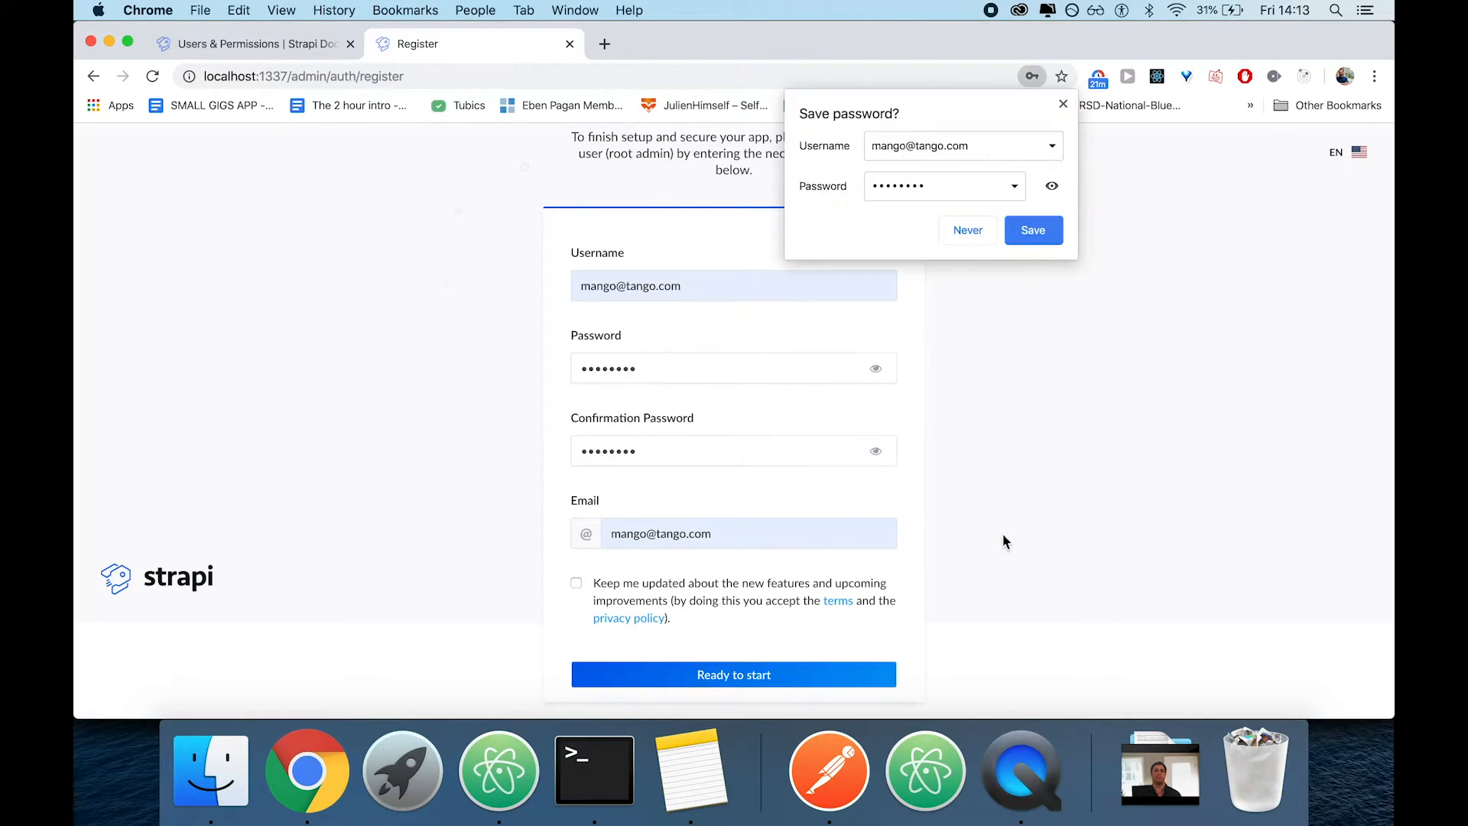
click(1032, 234)
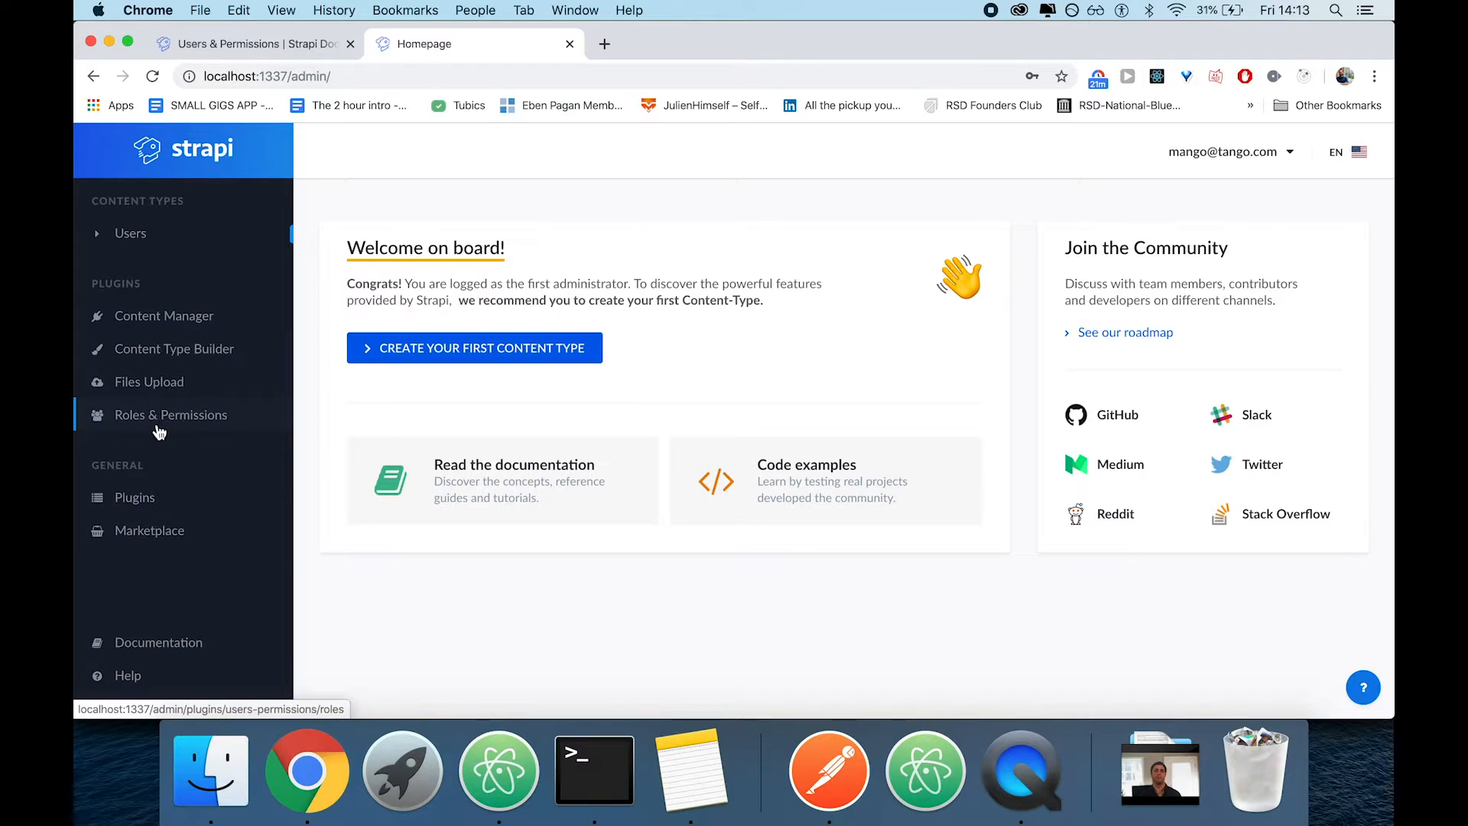
Create a new content type named "article" in the Content Type Builder, keeping the default connection
click(207, 360)
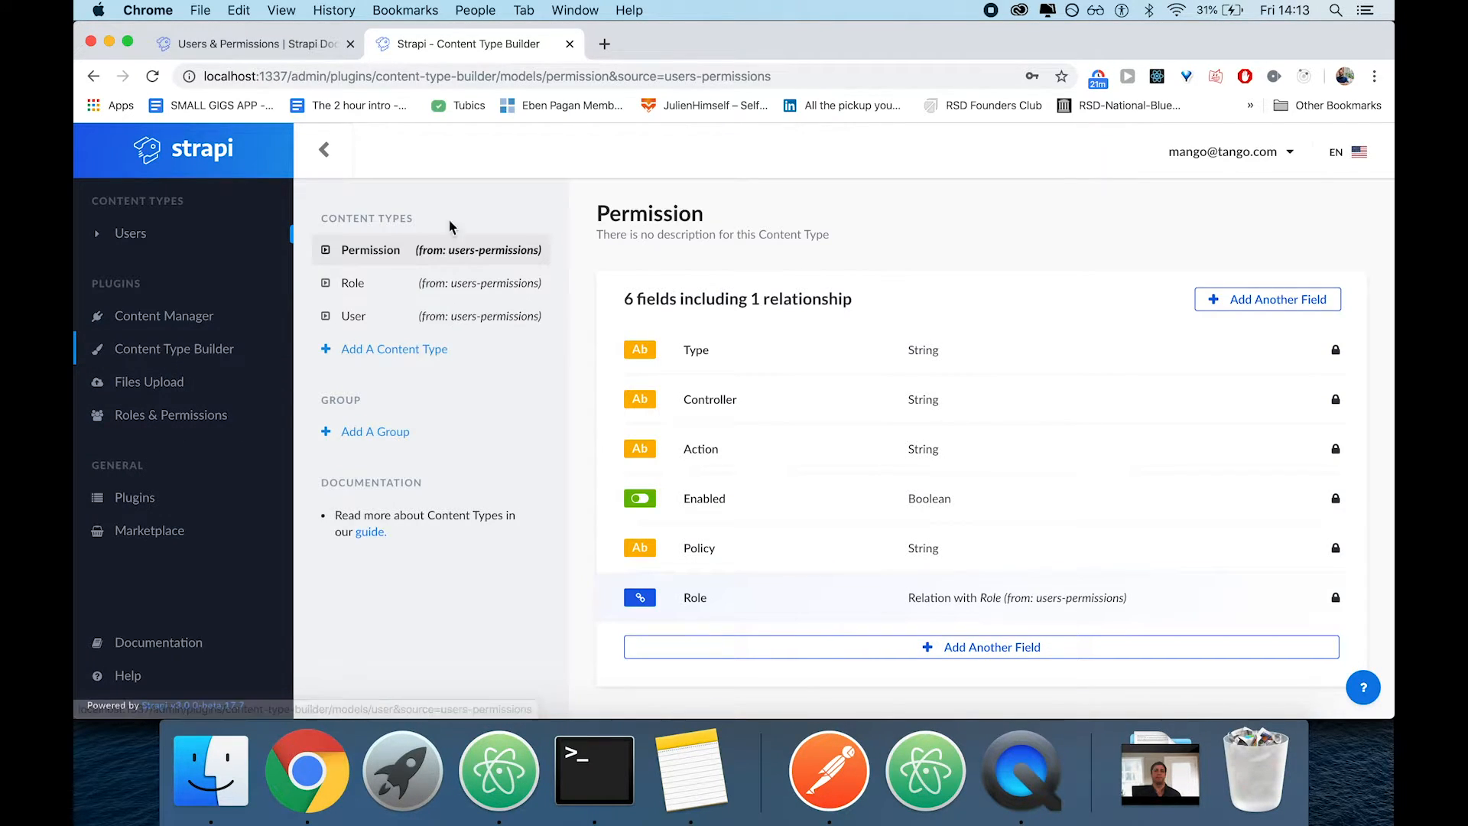
click(367, 350)
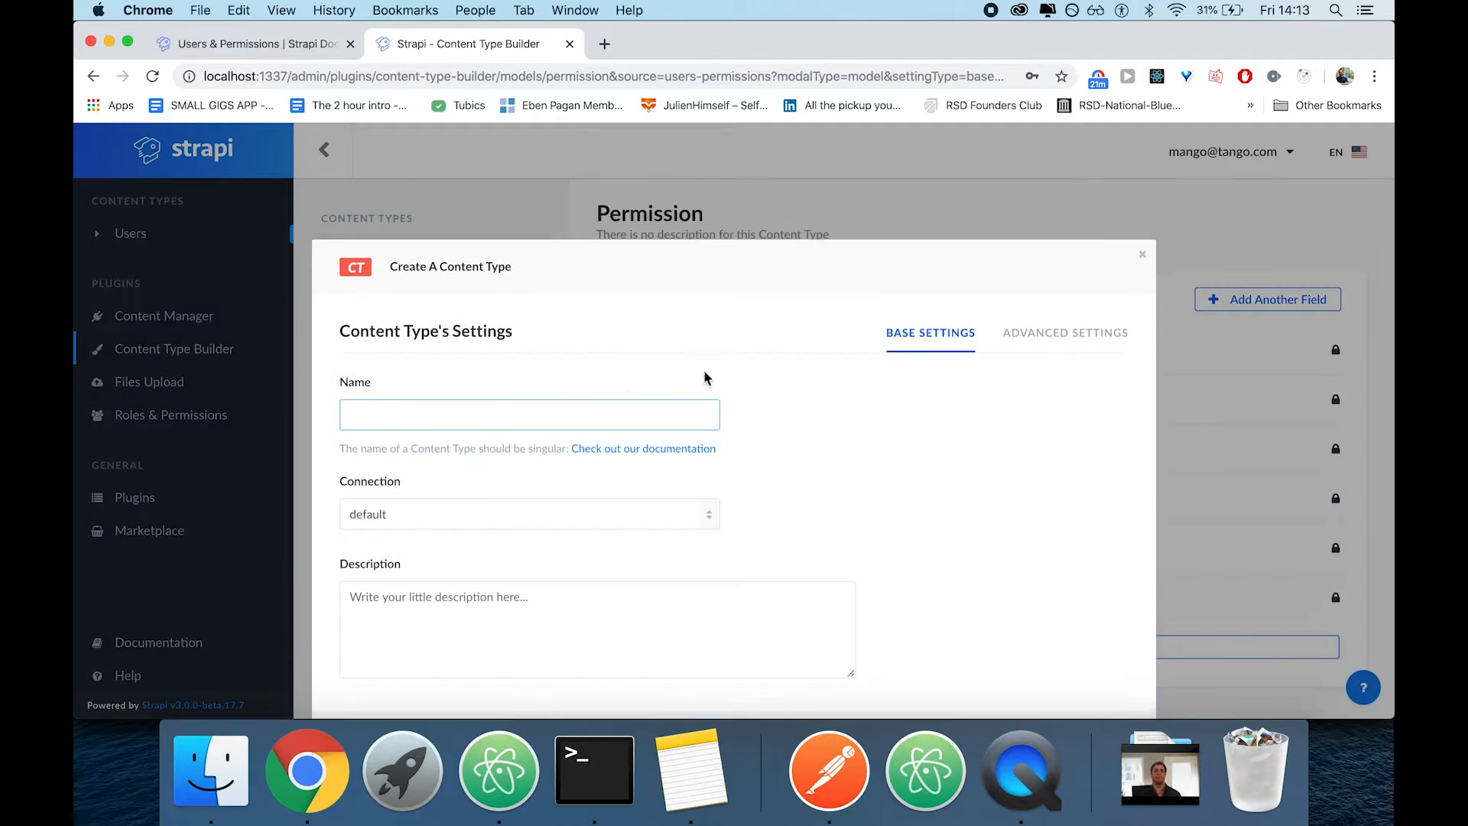
click(475, 423)
text(article)
scroll(606, 469, down, 1)
scroll(958, 528, down, 2)
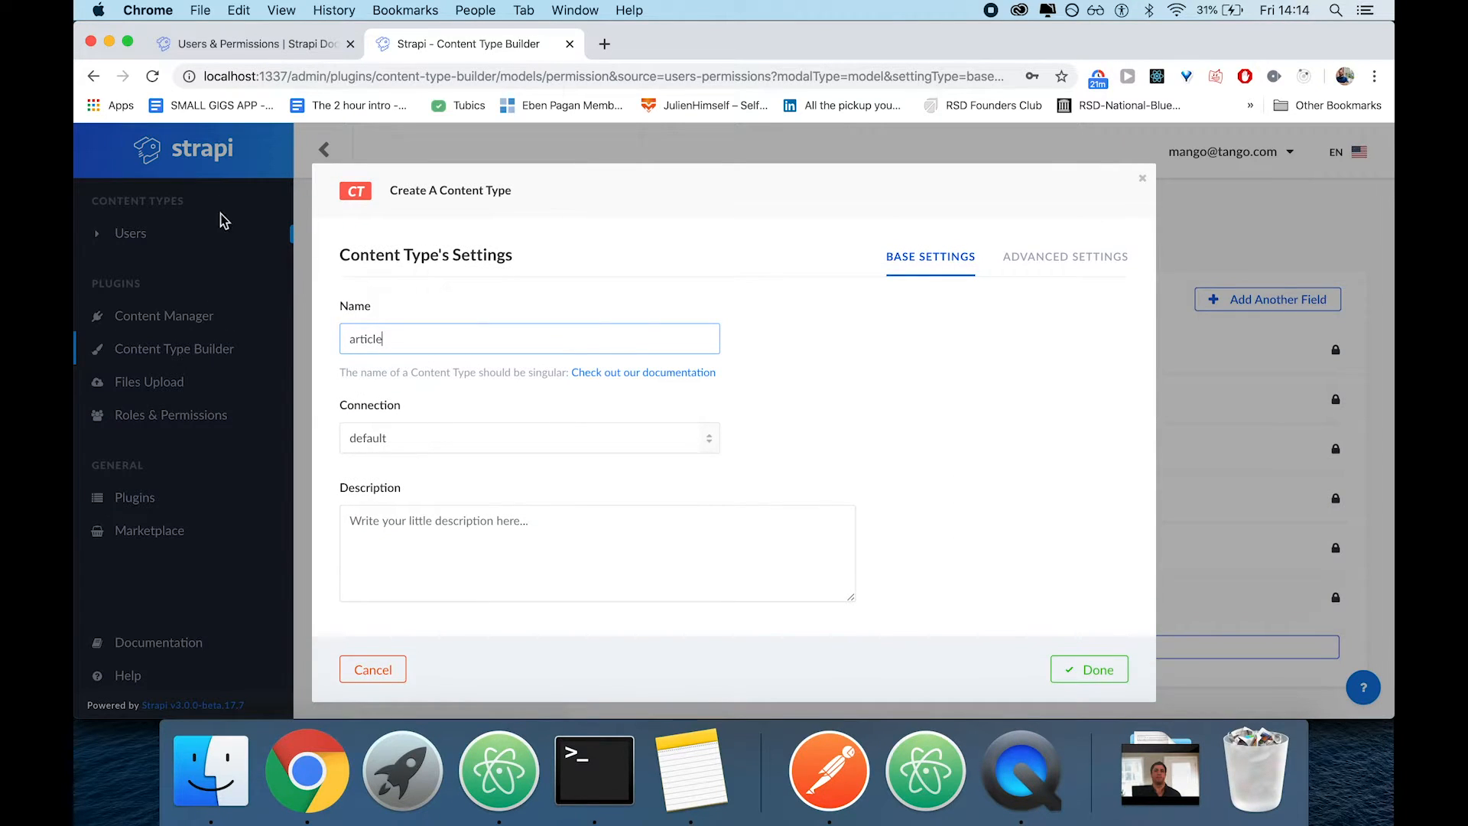
click(1086, 663)
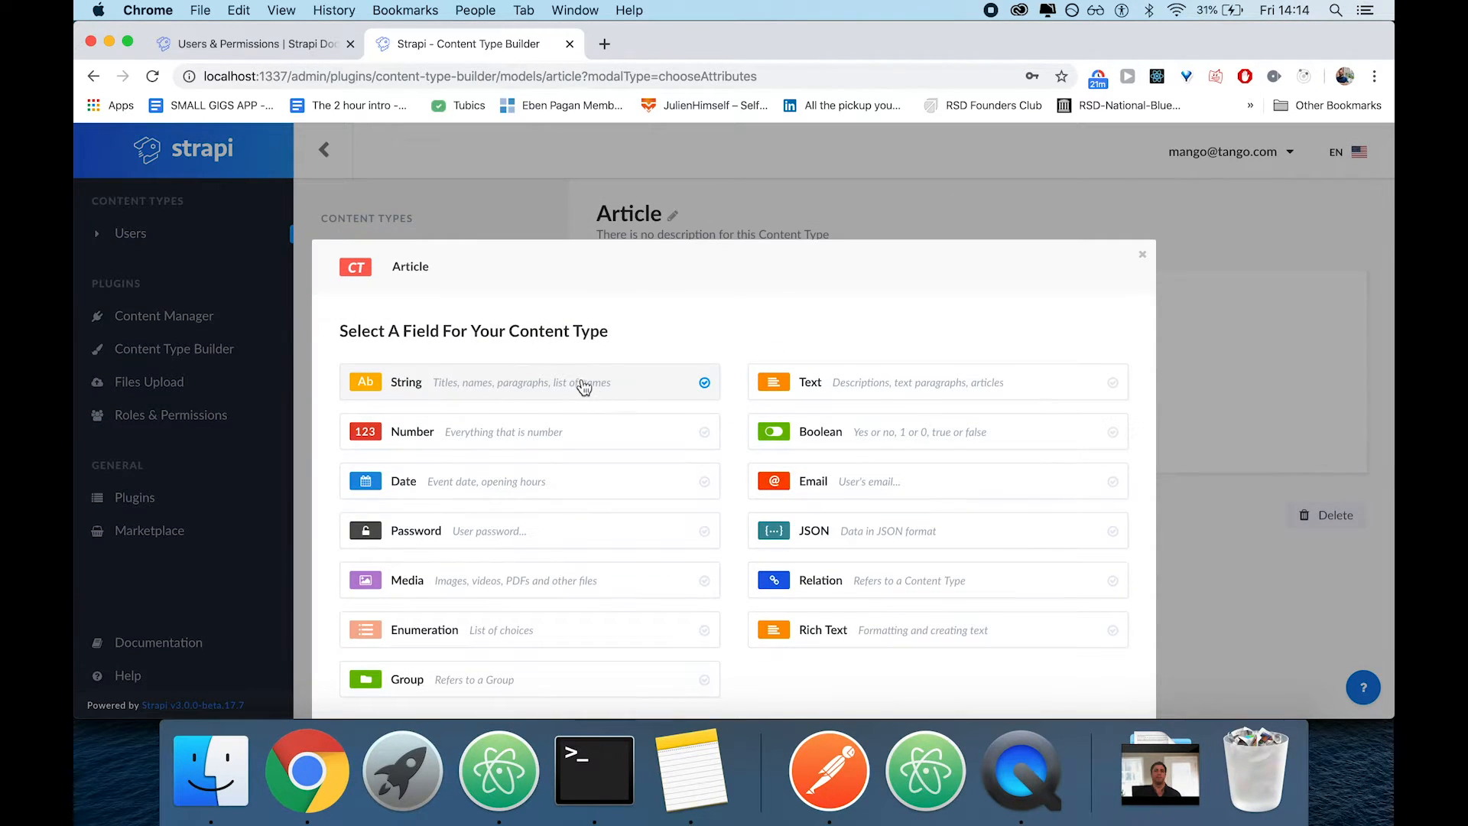
Add a String field named "title" to the Article content type and continue to another field
click(582, 383)
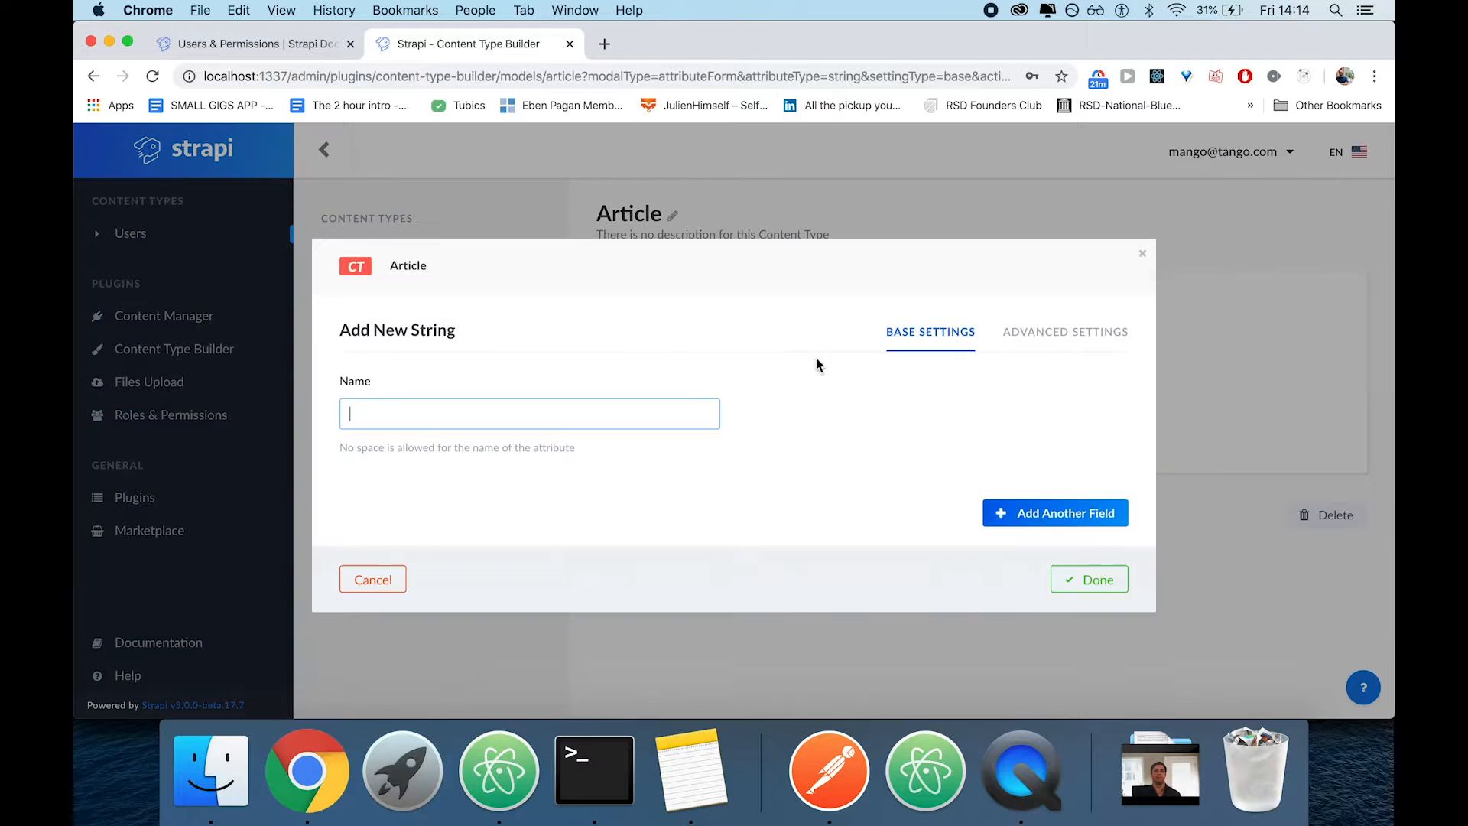
click(365, 579)
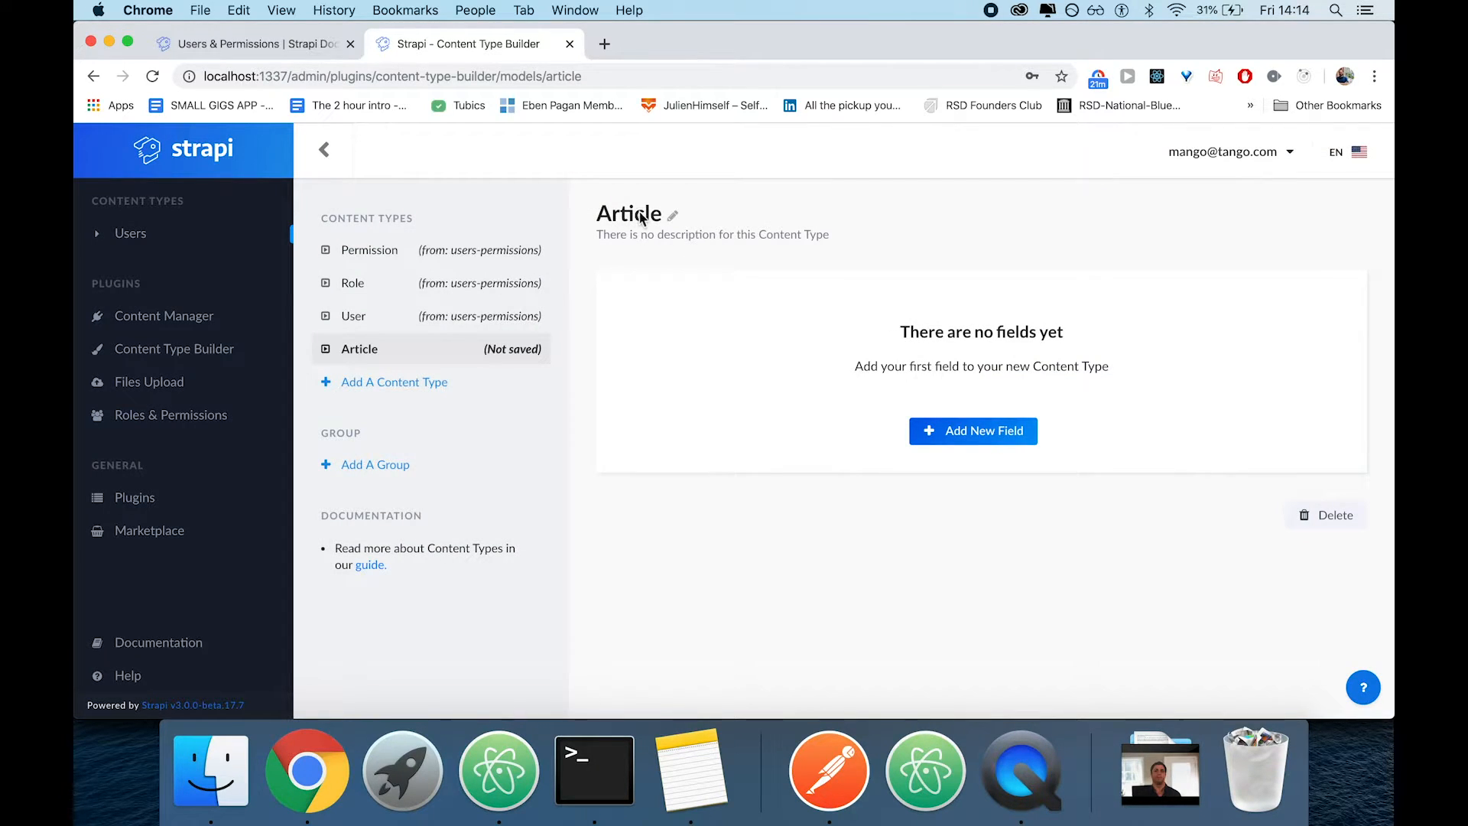
click(993, 435)
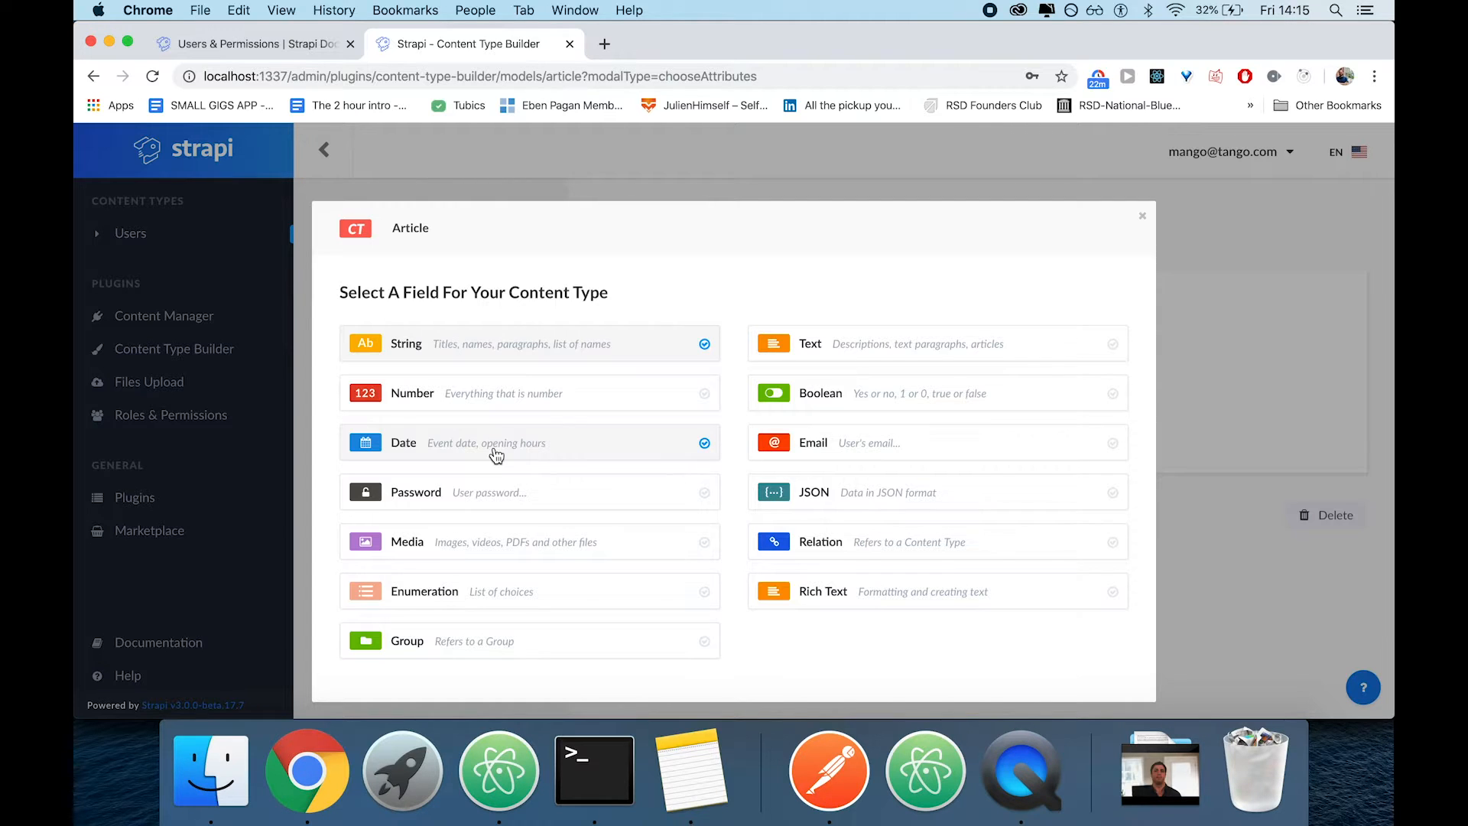
click(516, 348)
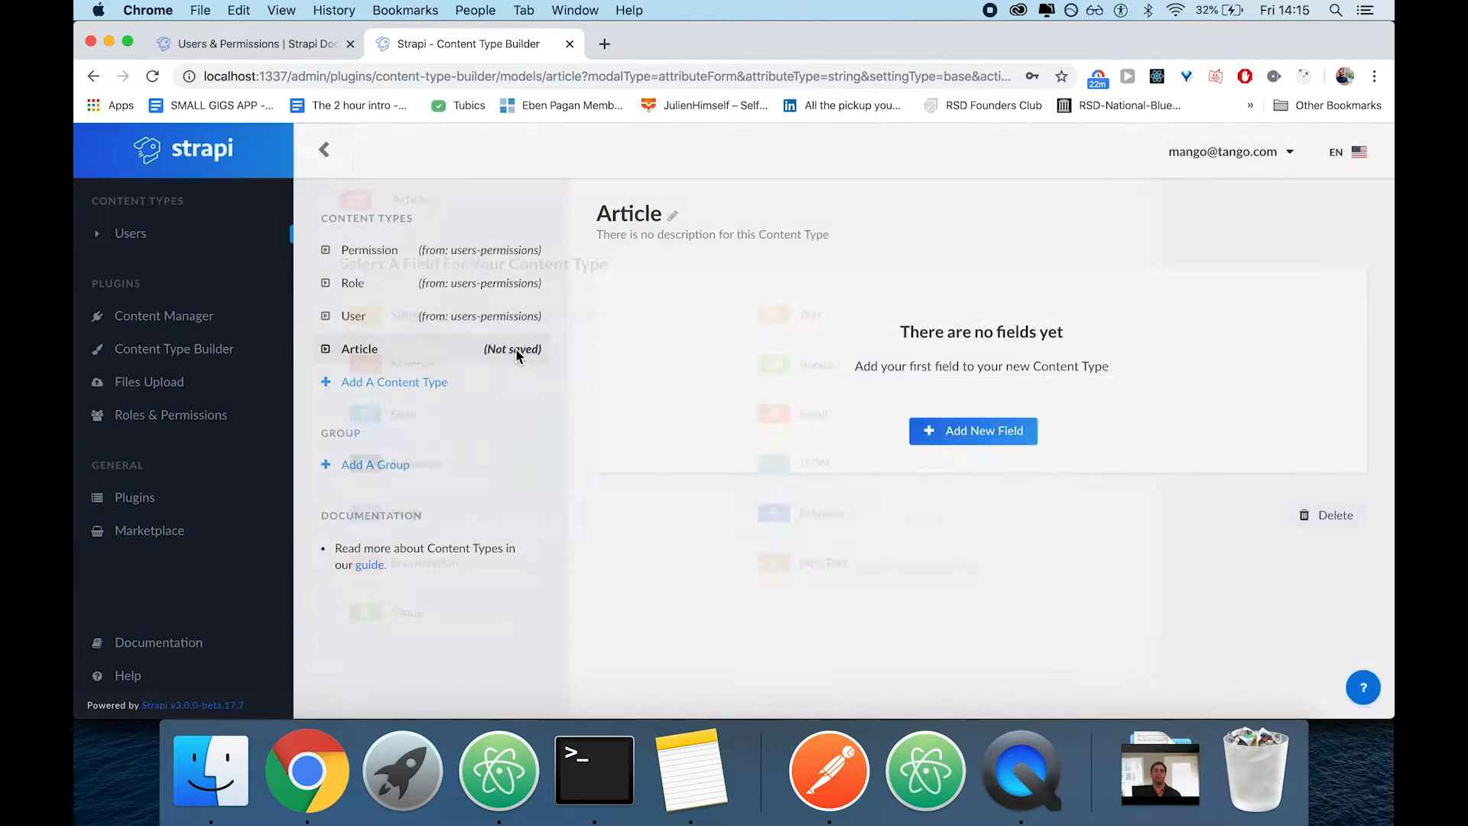
text(title)
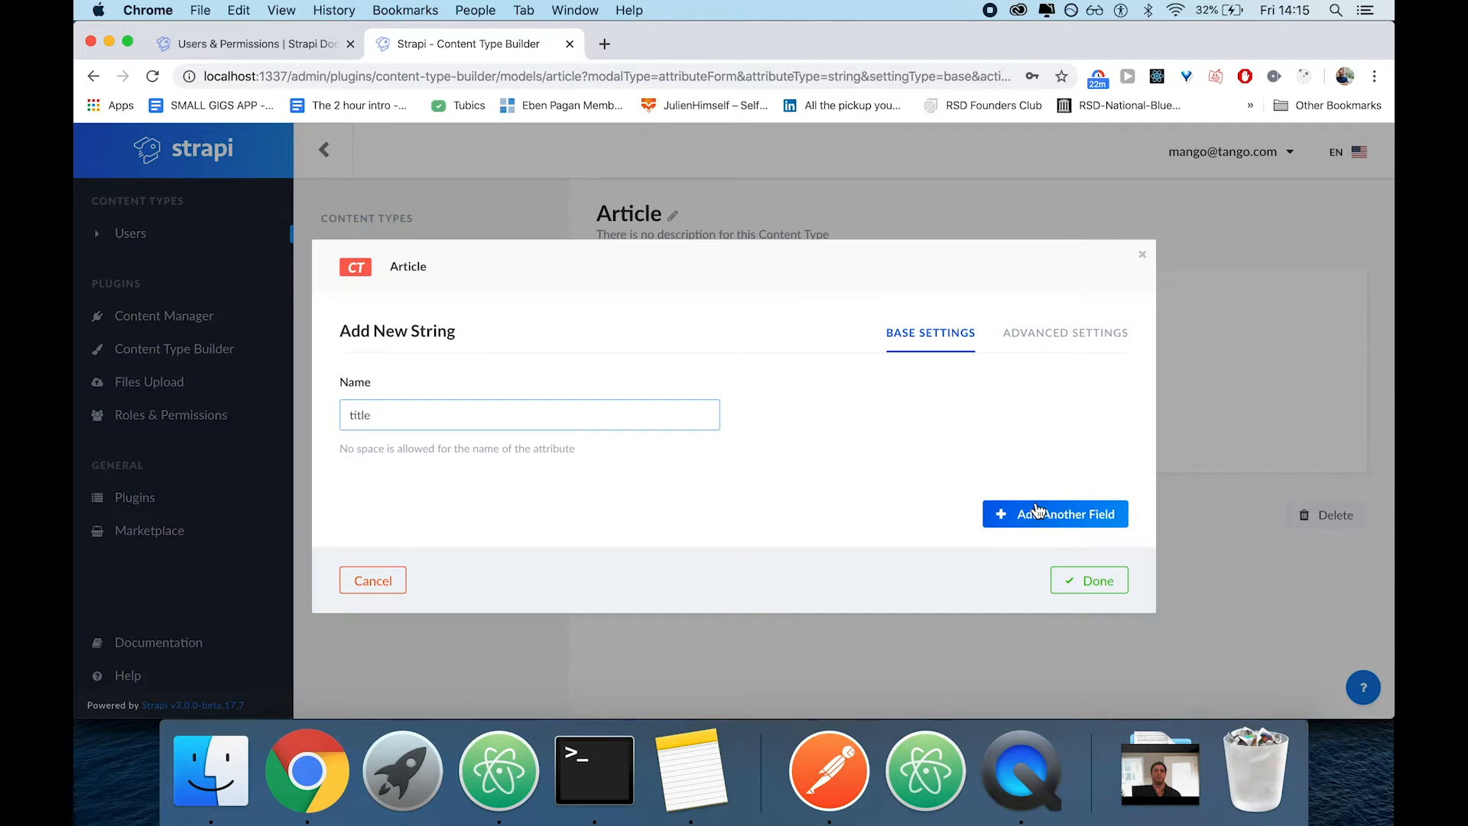
click(1017, 513)
Add a Rich Text field named "content" to the Article content type and continue to another field
click(846, 628)
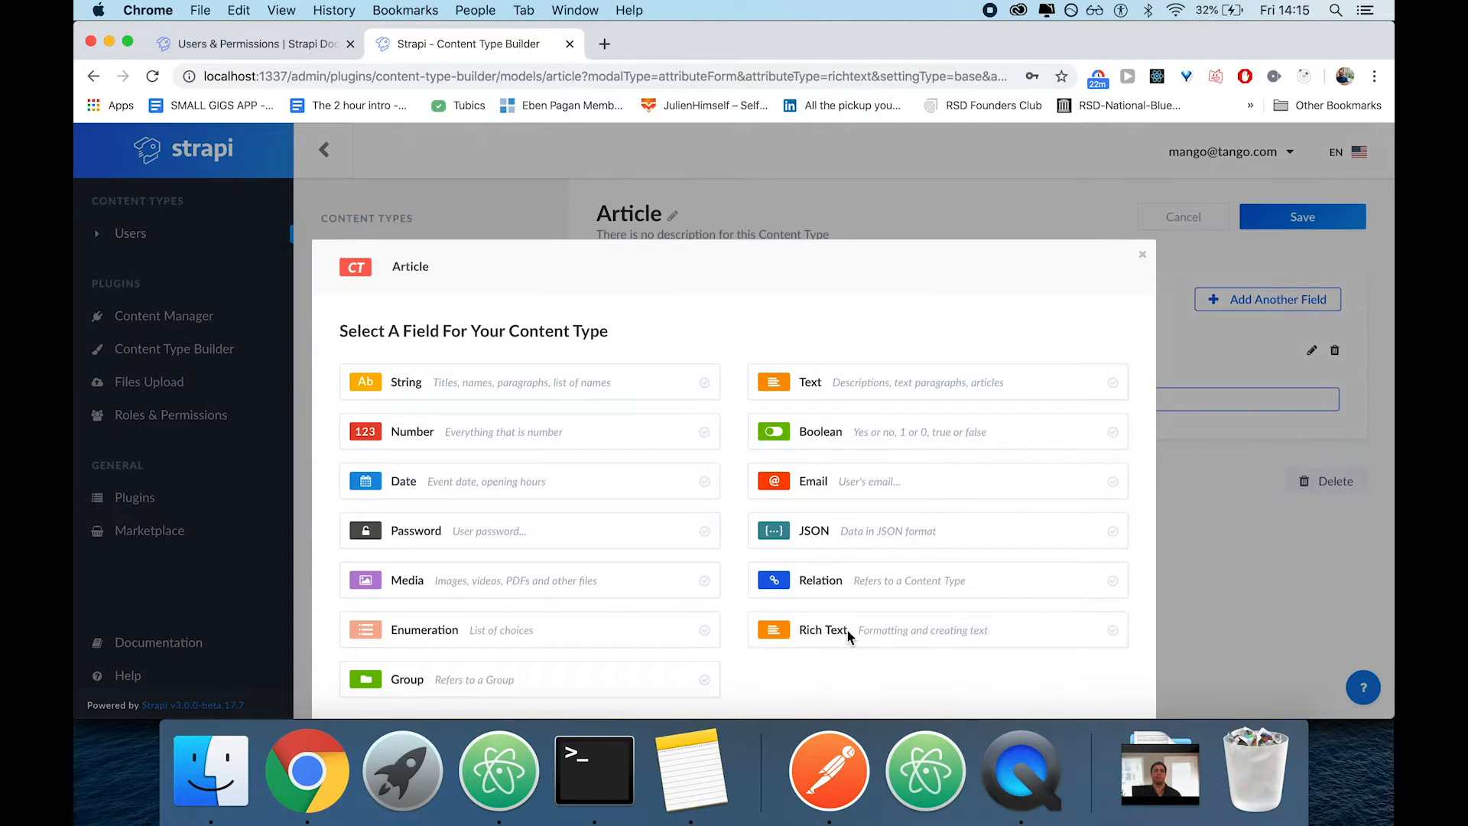
text(content)
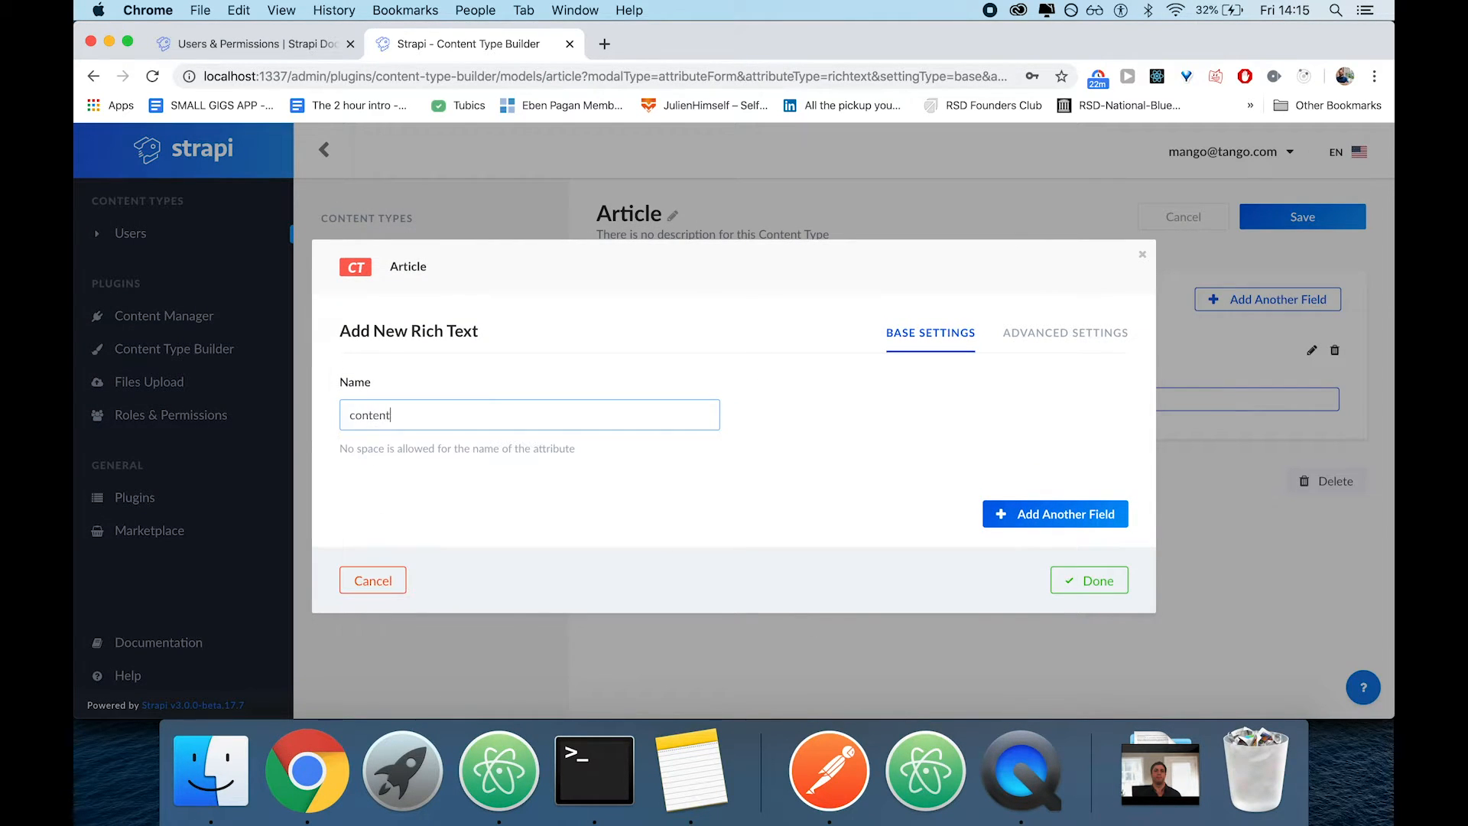
click(1021, 518)
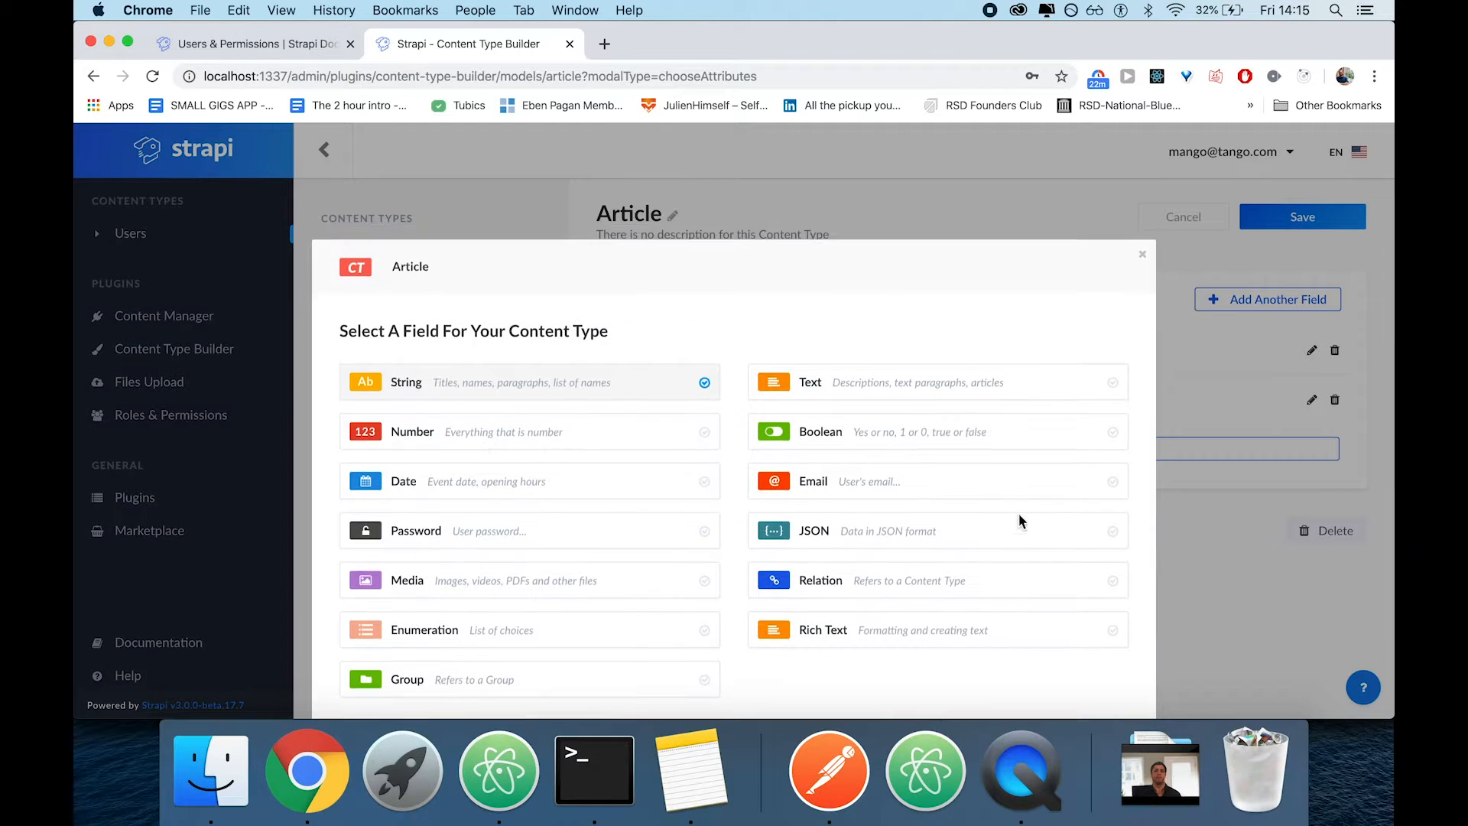
Add a Date field named "published" and save the Article content type
click(470, 475)
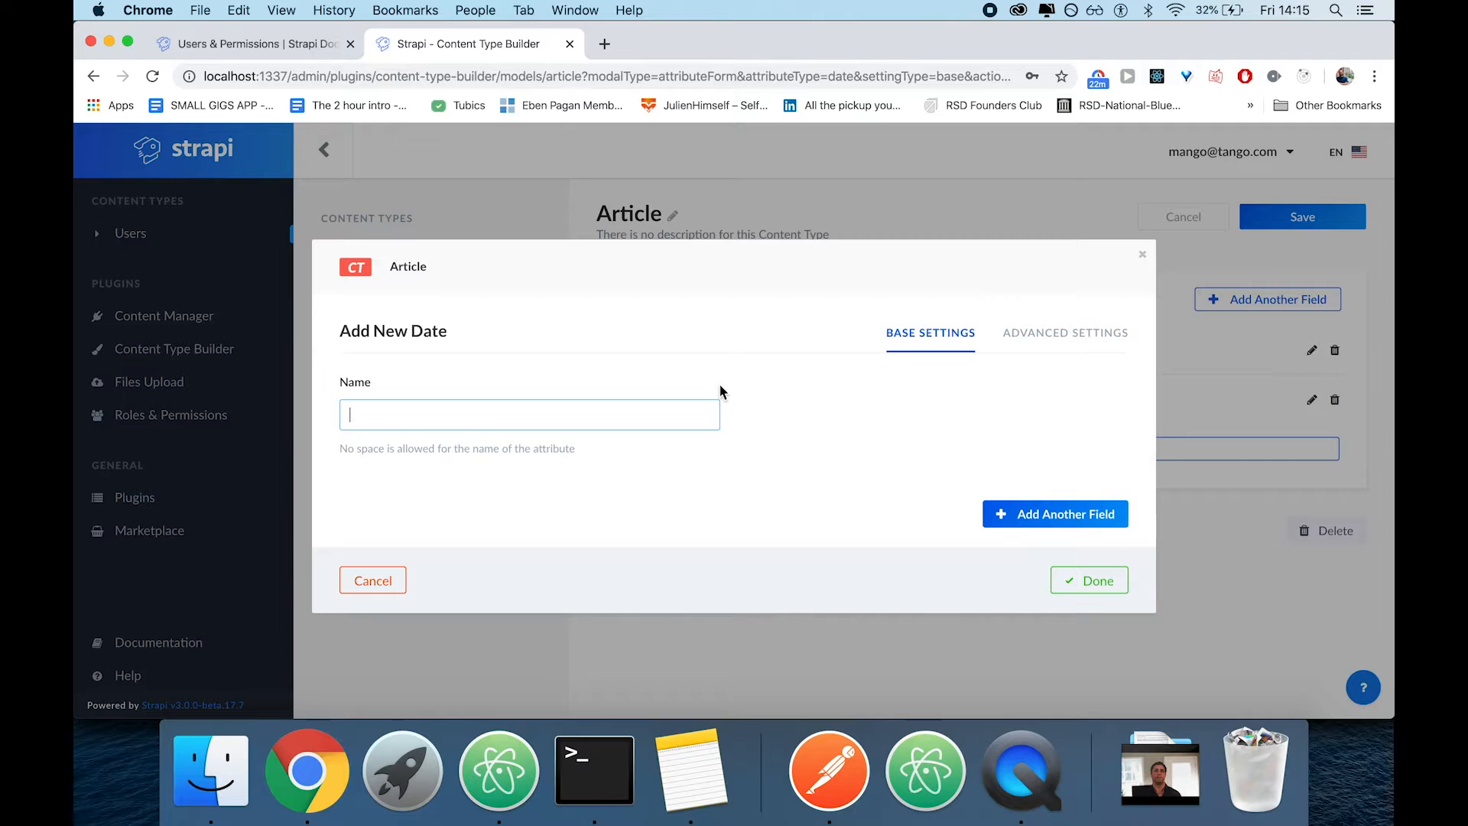
text(published)
click(1084, 580)
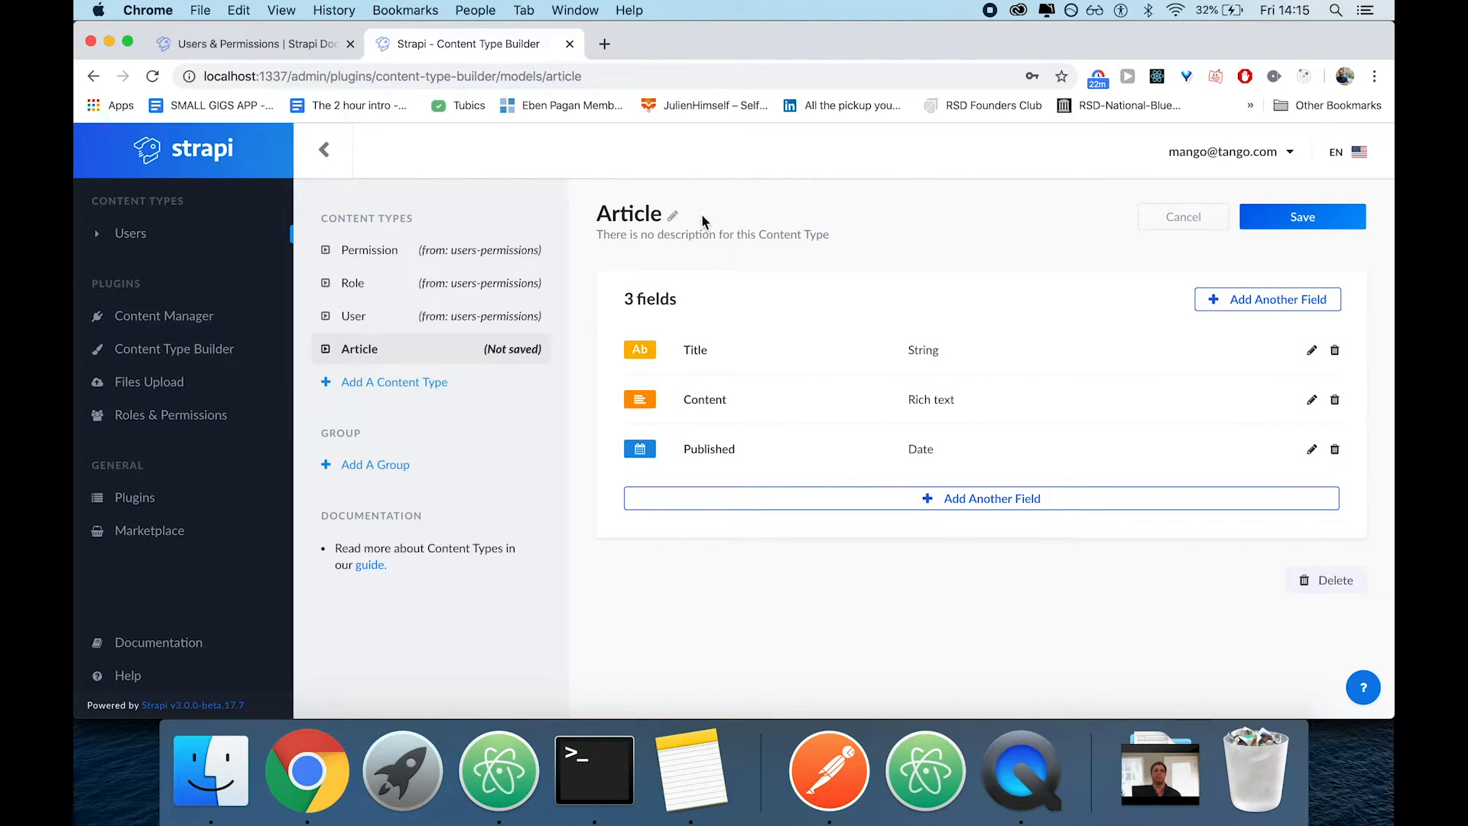
click(1295, 221)
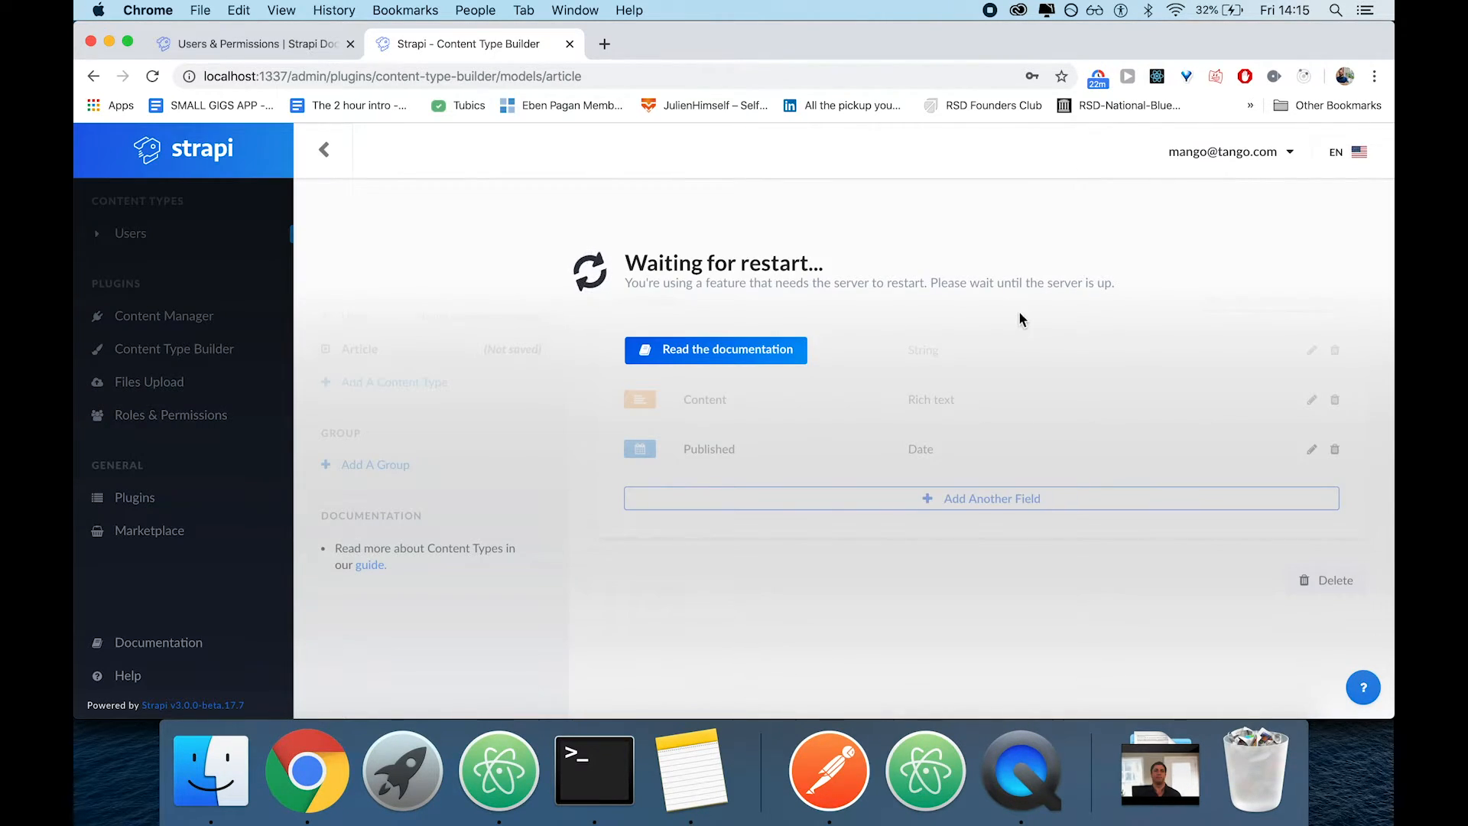
Switch to Atom and expand the api/article folder with its config, controllers, models and services subfolders
click(505, 788)
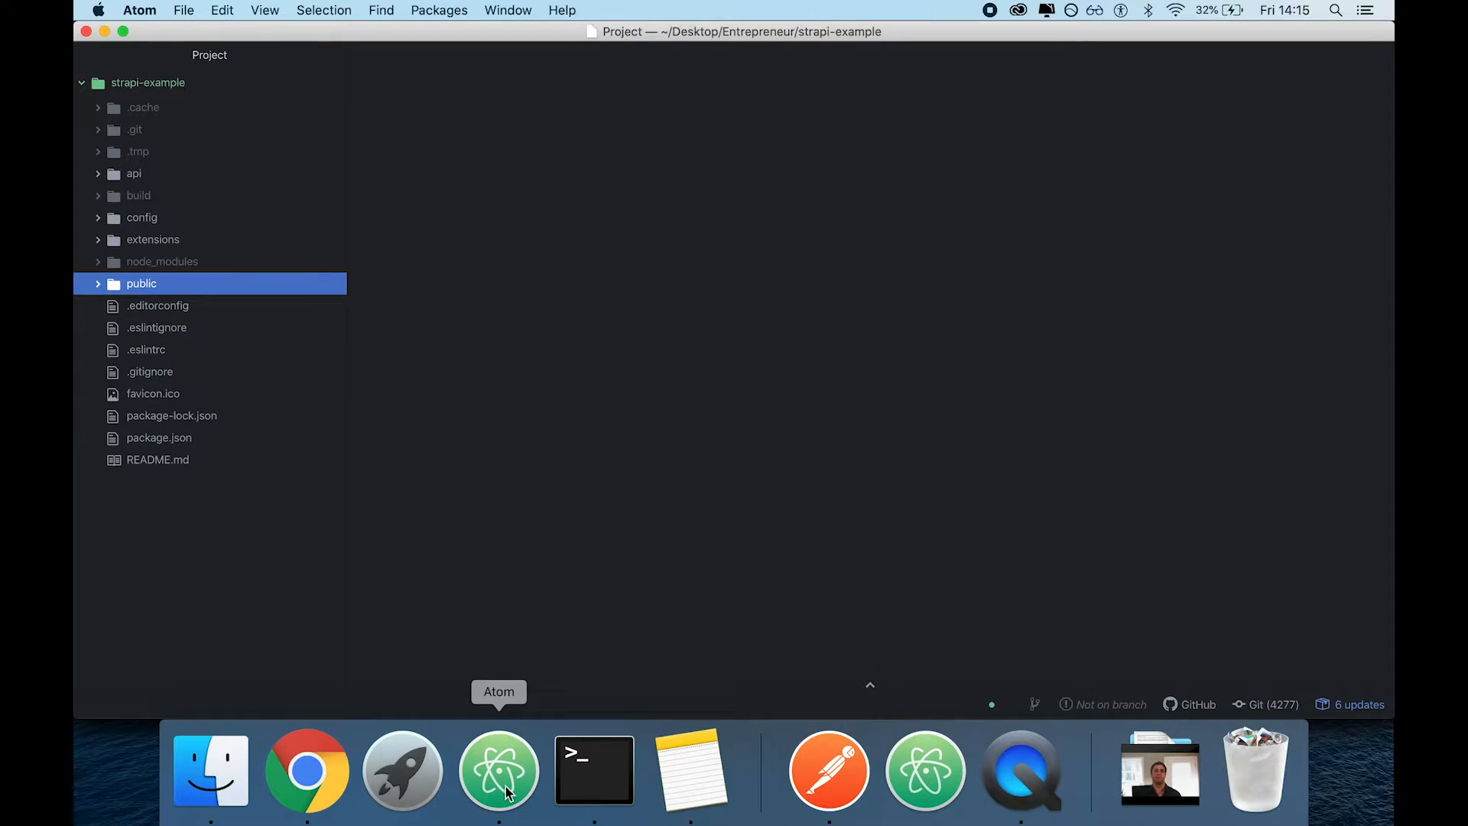
click(129, 180)
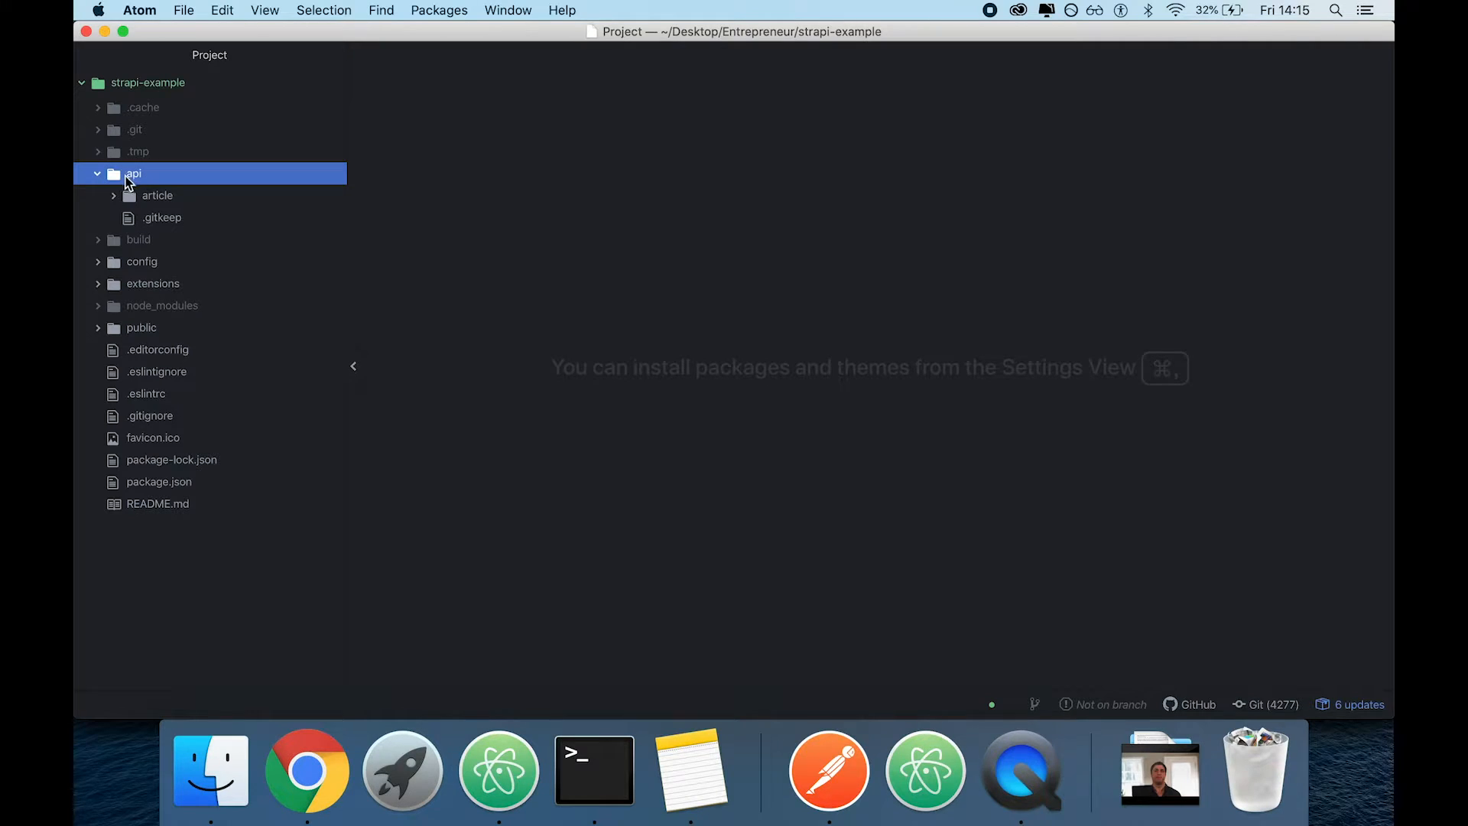
click(145, 197)
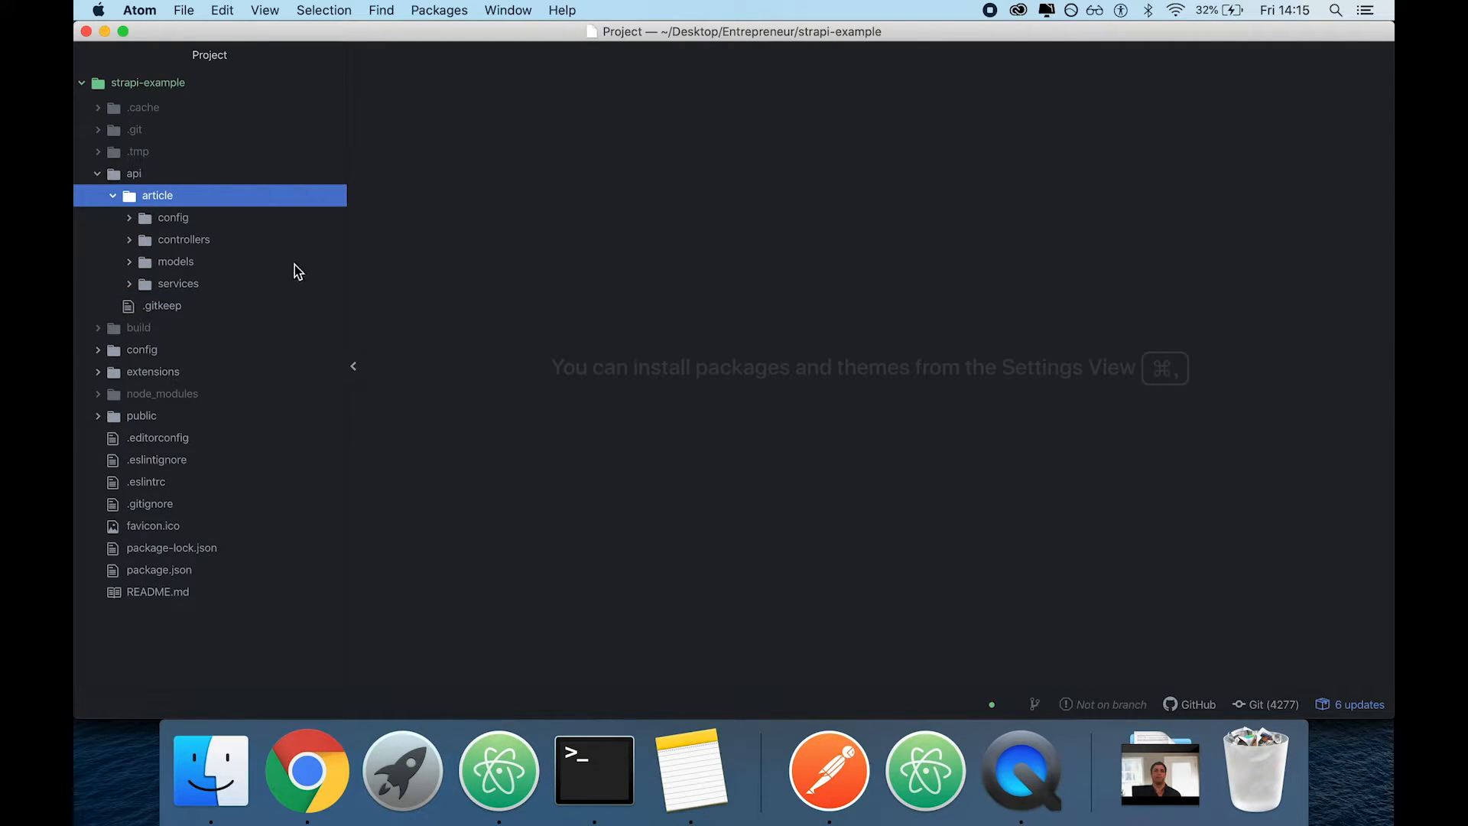
click(117, 198)
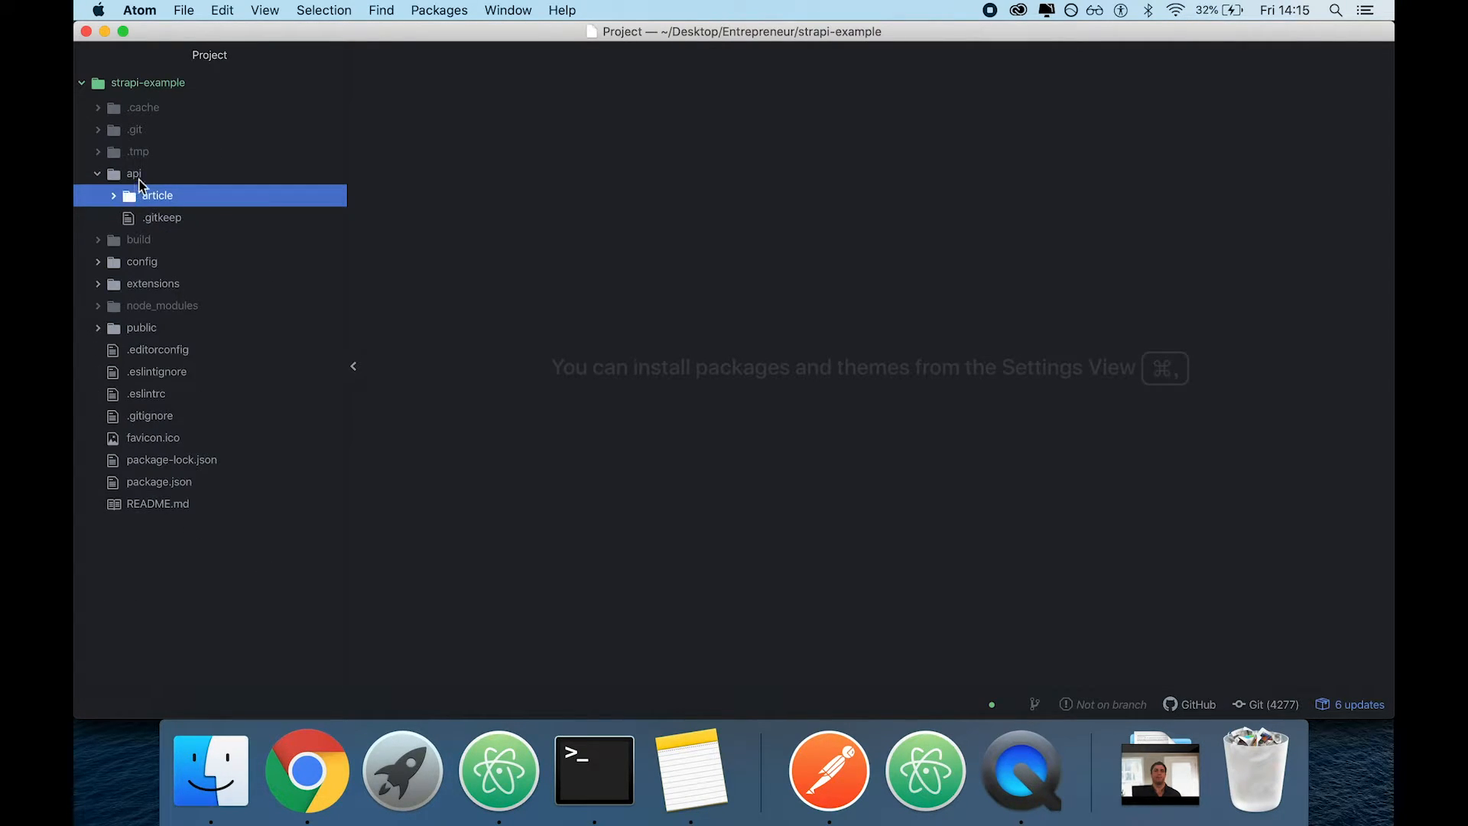
click(145, 196)
click(163, 218)
click(165, 262)
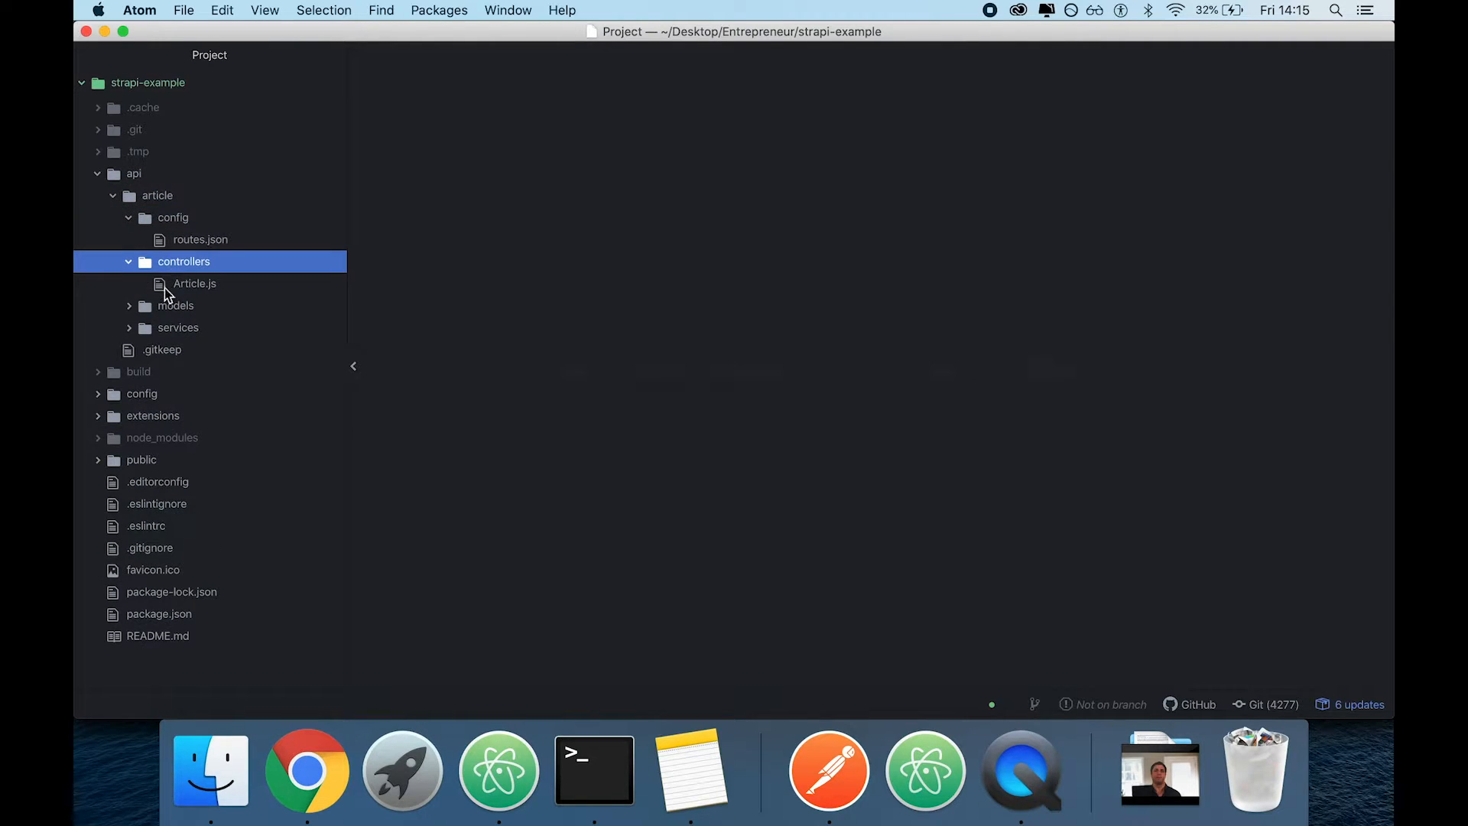
click(169, 305)
click(176, 393)
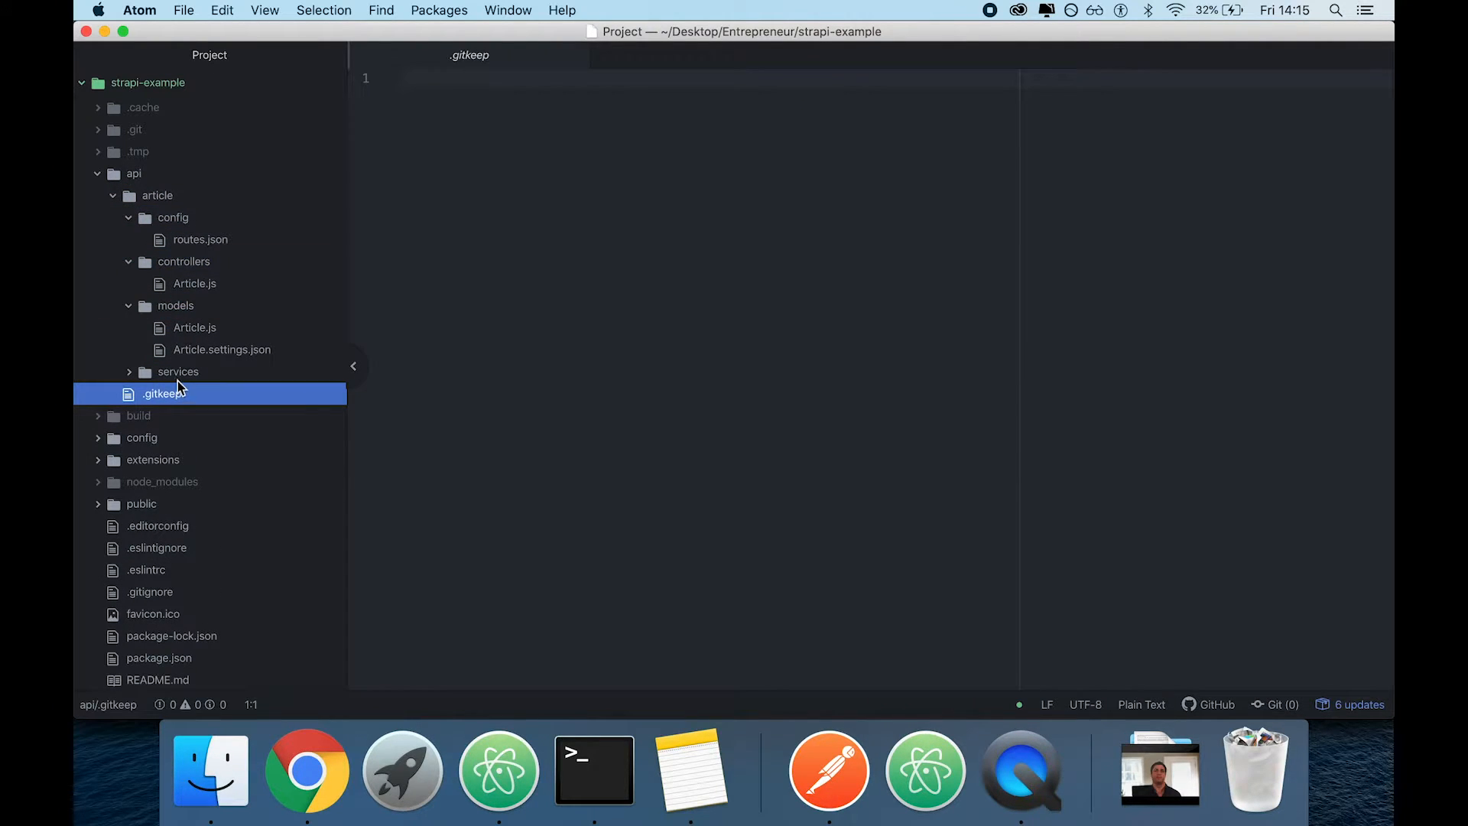
click(187, 373)
click(575, 55)
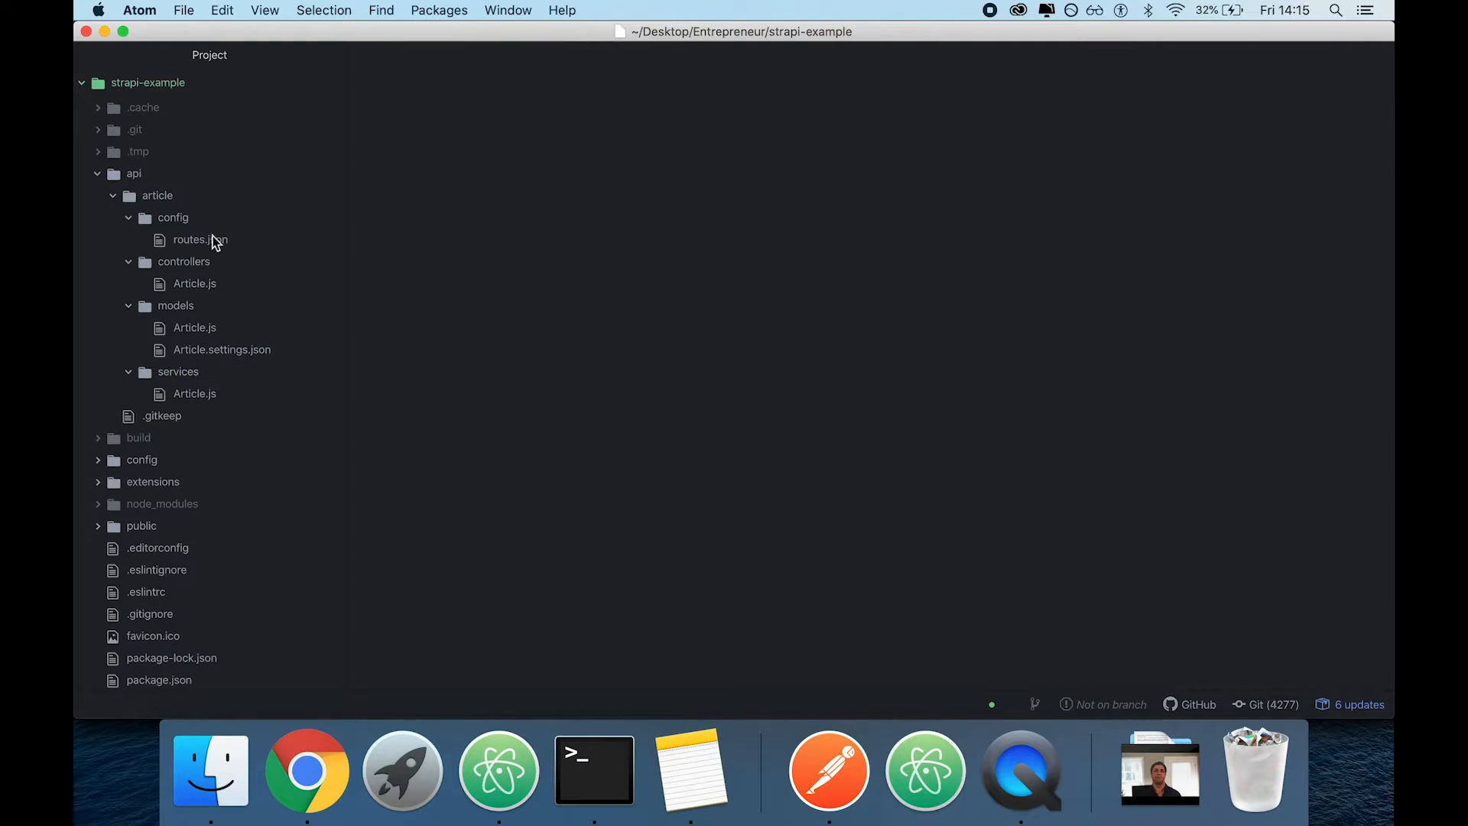
Examine the article API's Article.js files for the controller, model and service, including the controller's documentation link
click(197, 240)
click(185, 287)
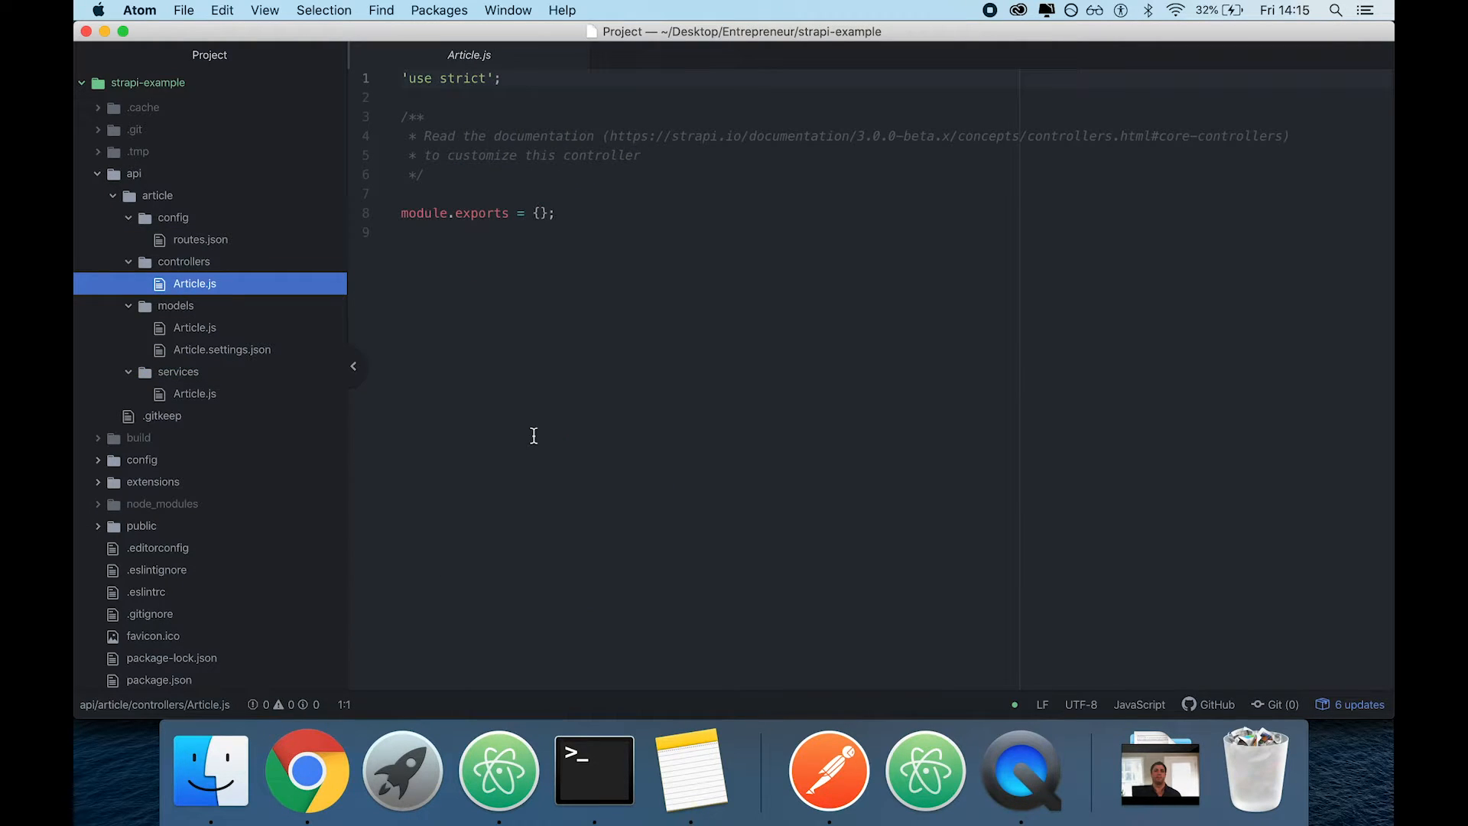
click(192, 327)
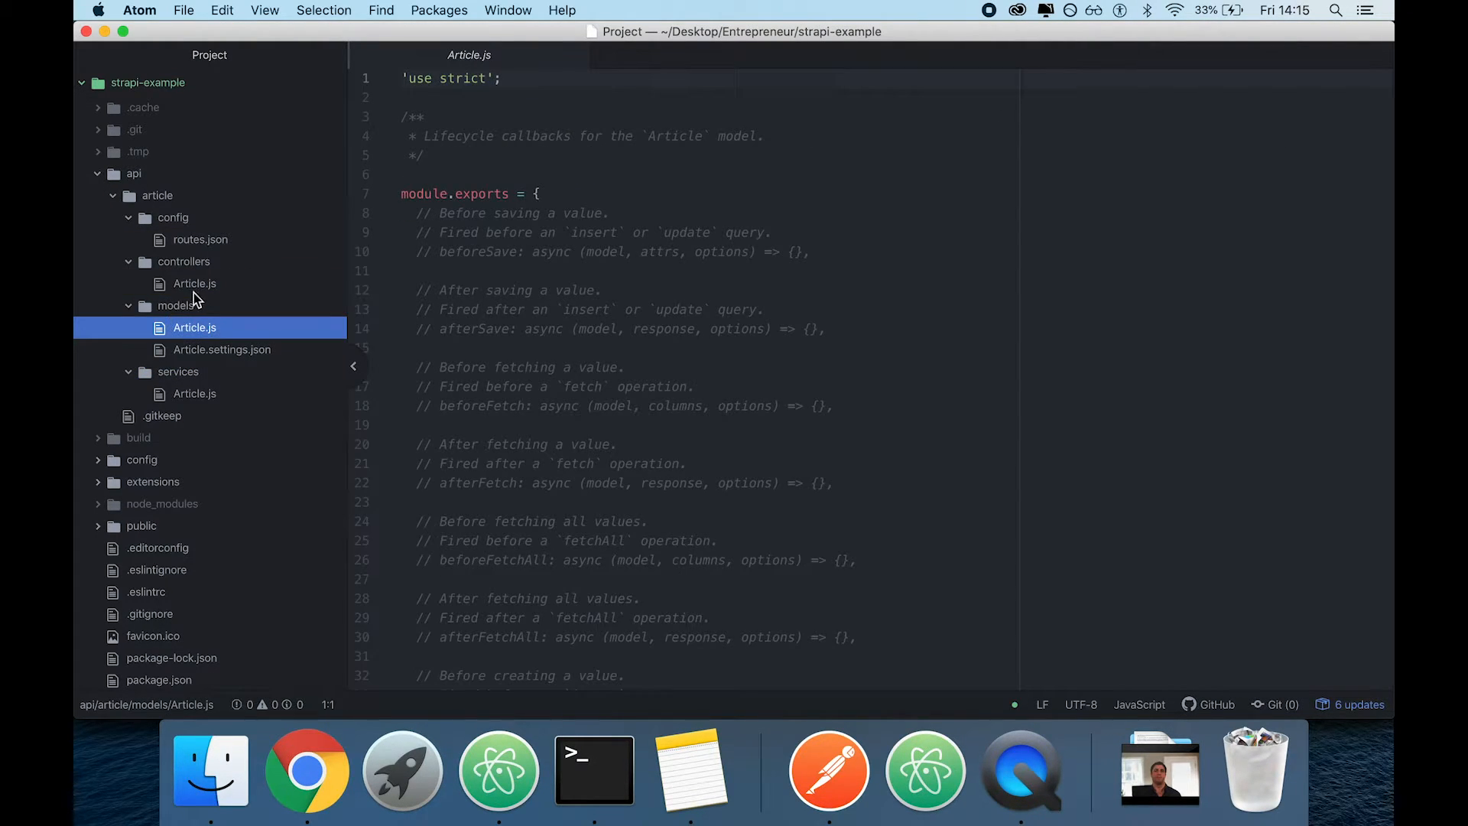
click(334, 282)
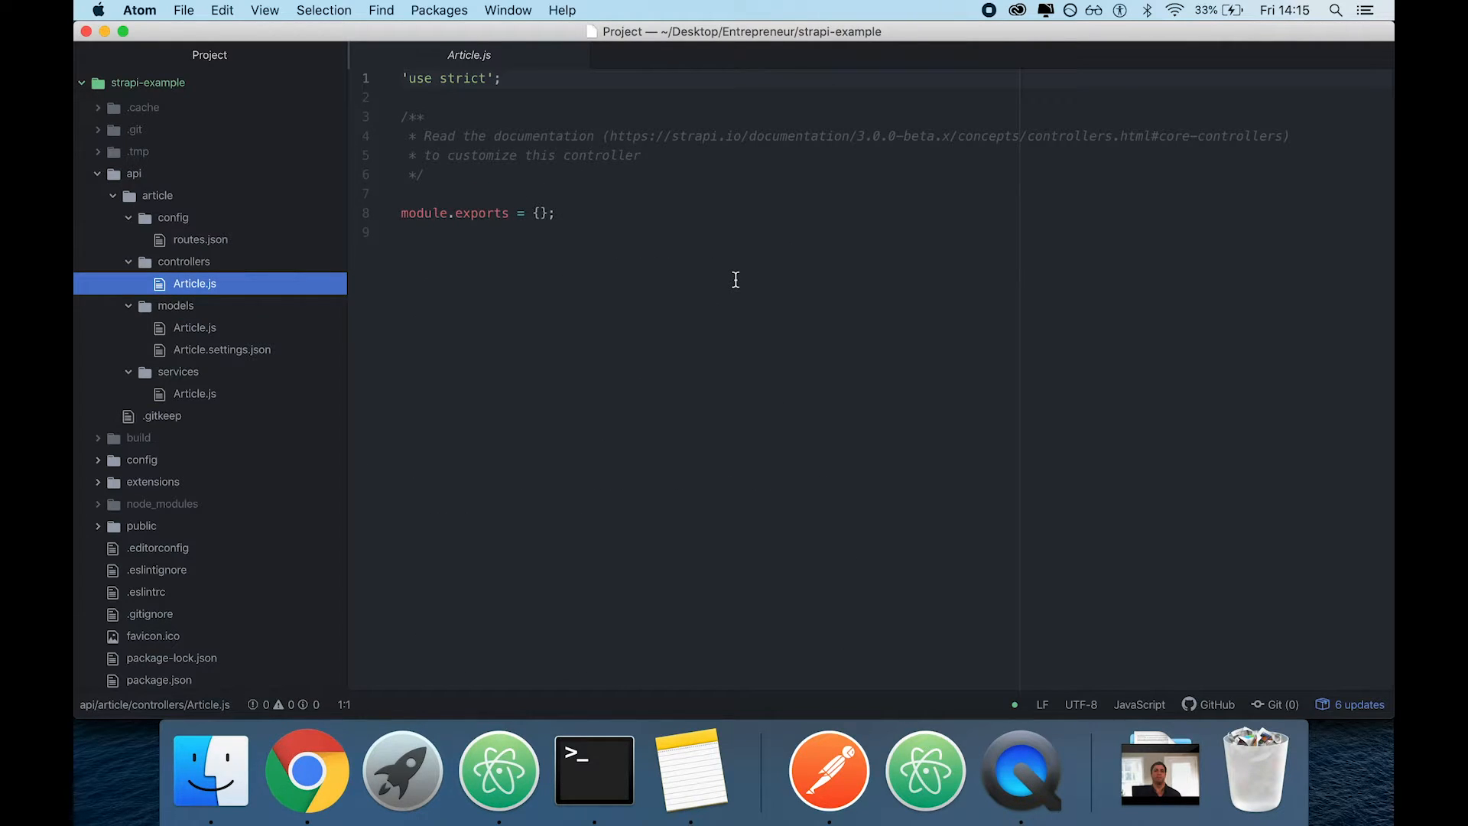
click(203, 322)
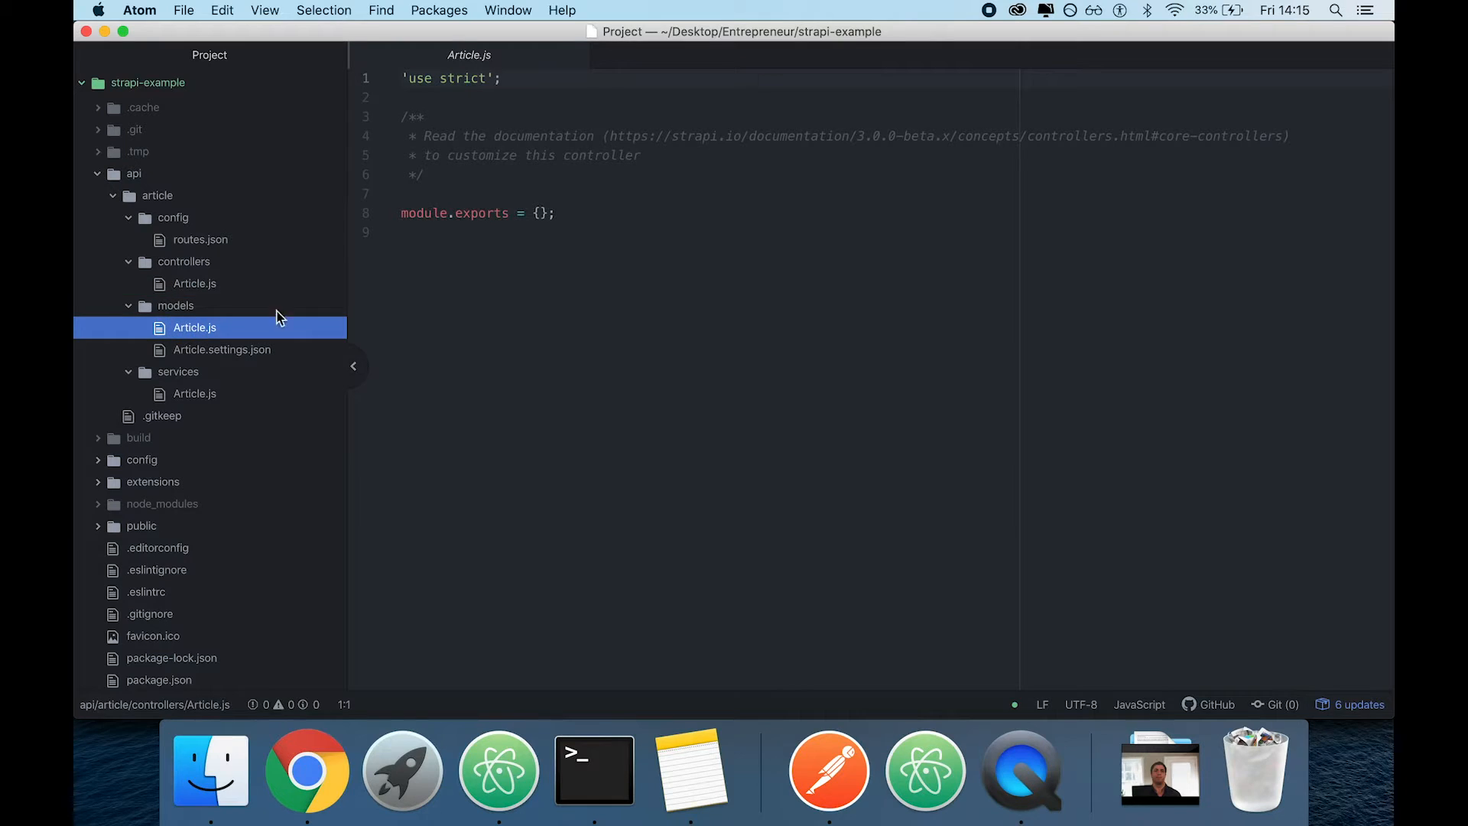
click(203, 394)
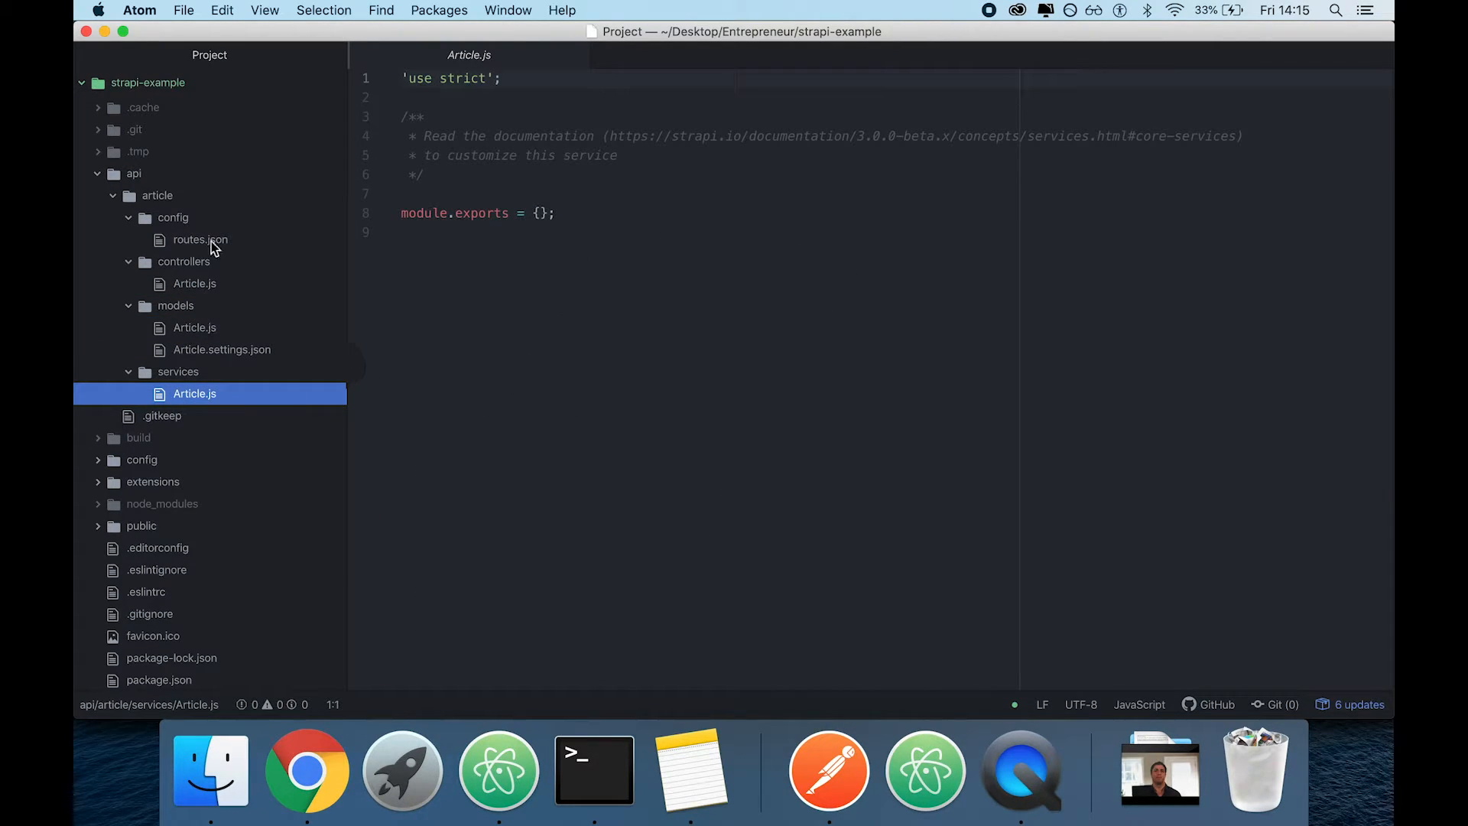
click(200, 283)
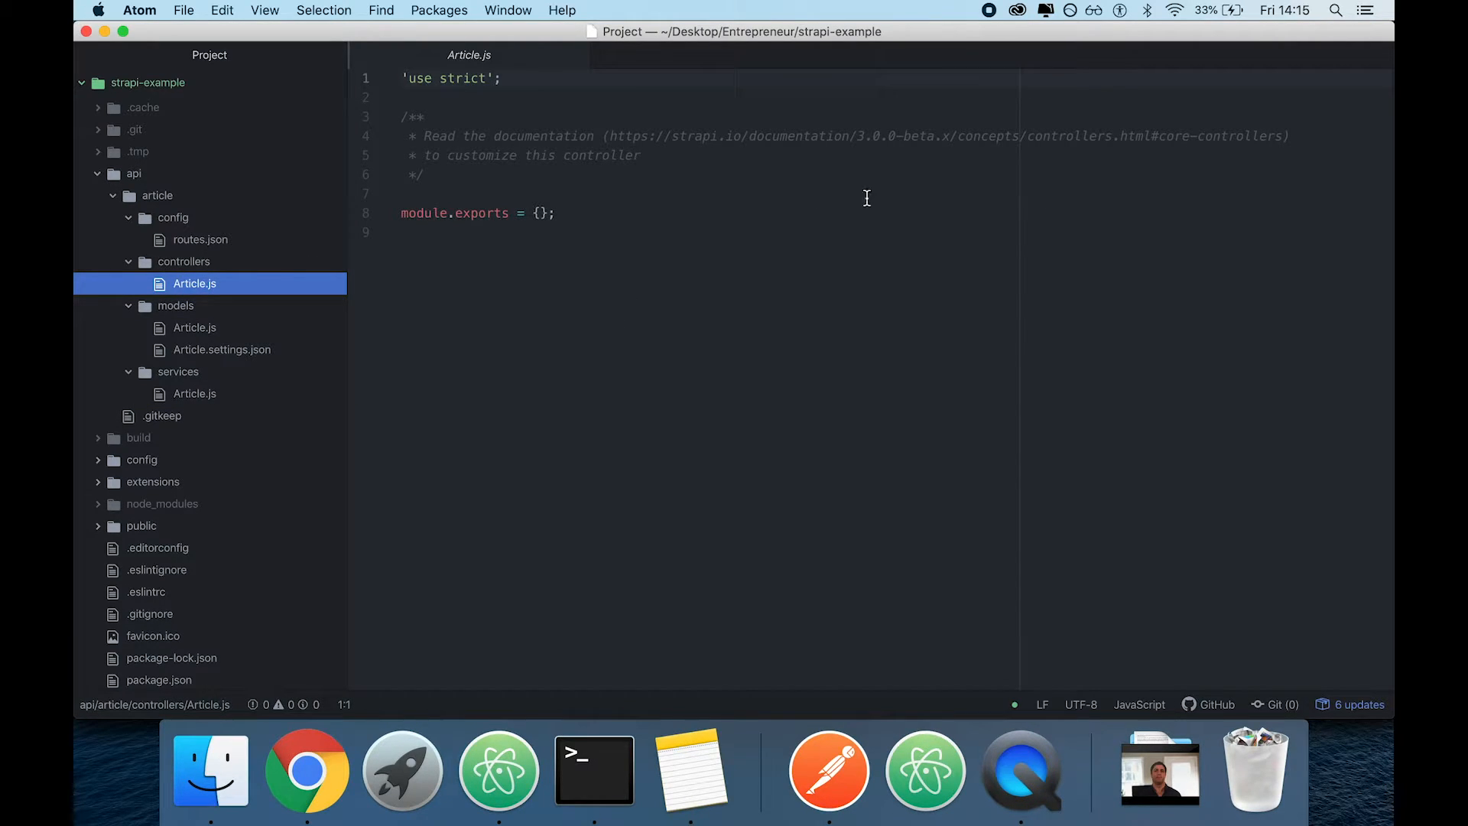
drag(607, 136, 1280, 141)
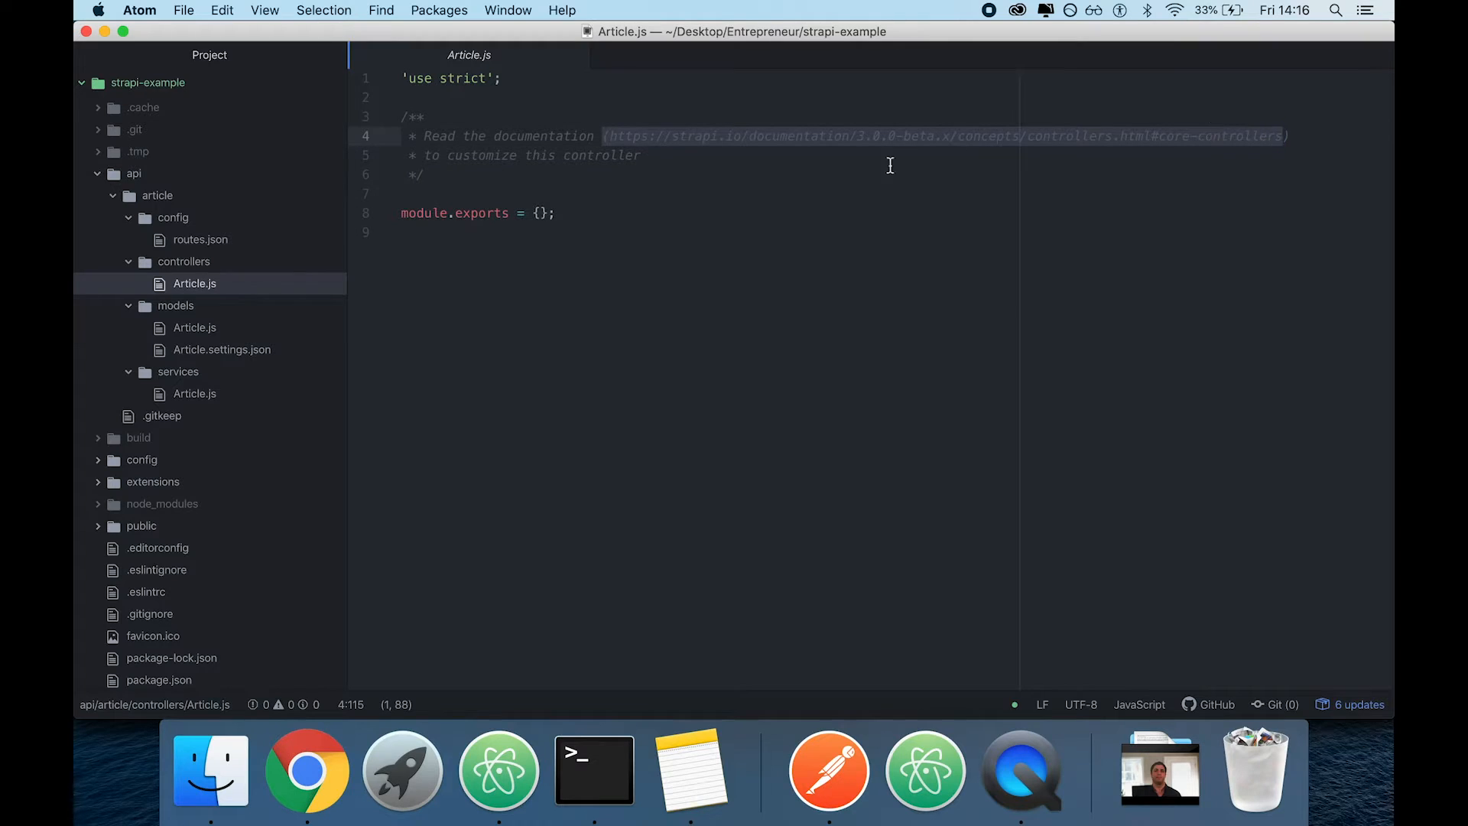
Review the article routes defined in config/routes.json
click(200, 239)
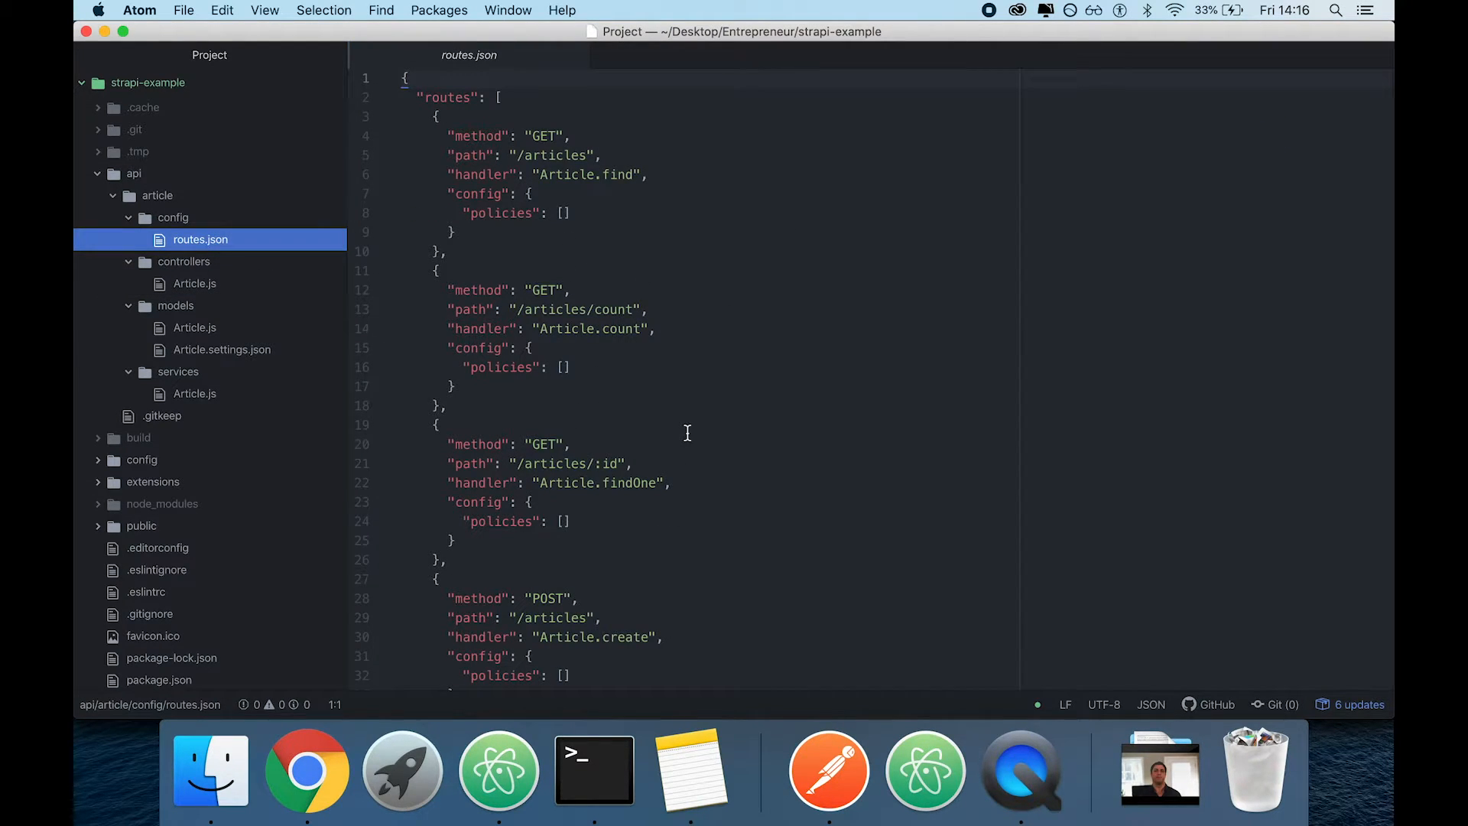
scroll(671, 489, down, 10)
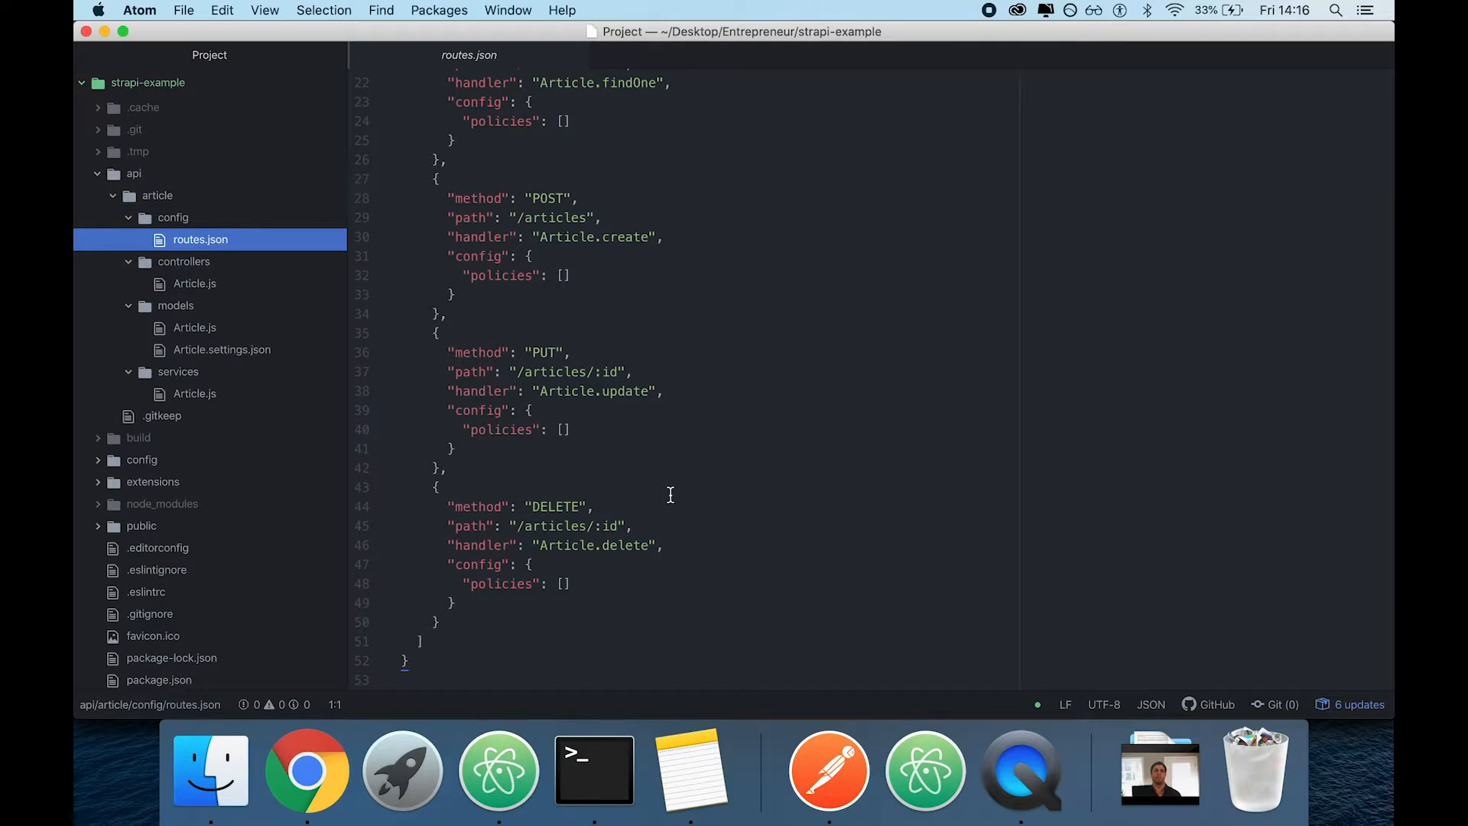
scroll(671, 495, up, 10)
Switch to Chrome and start a new Article entry titled "From strapi backend"
click(306, 769)
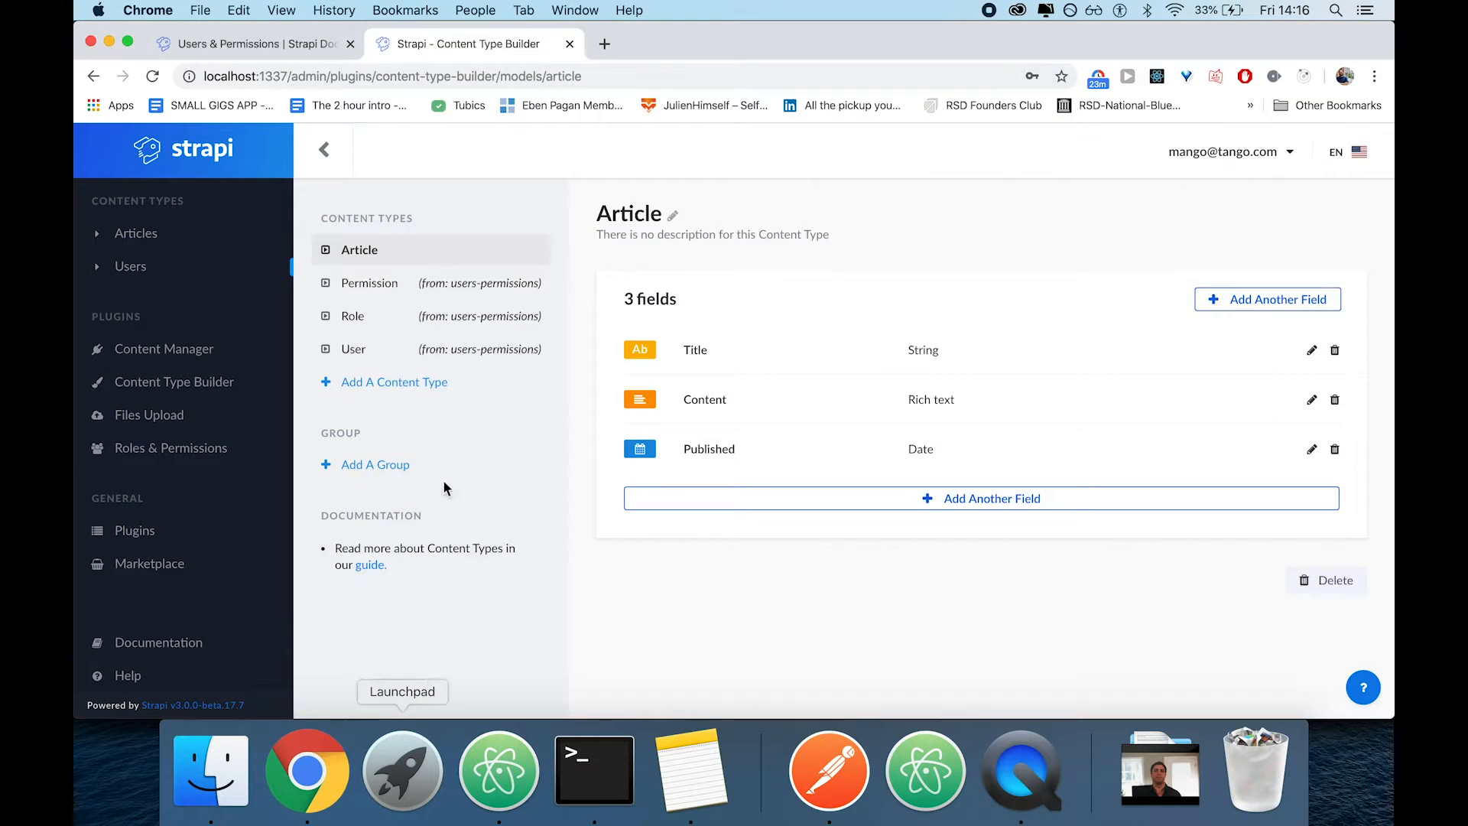
click(140, 235)
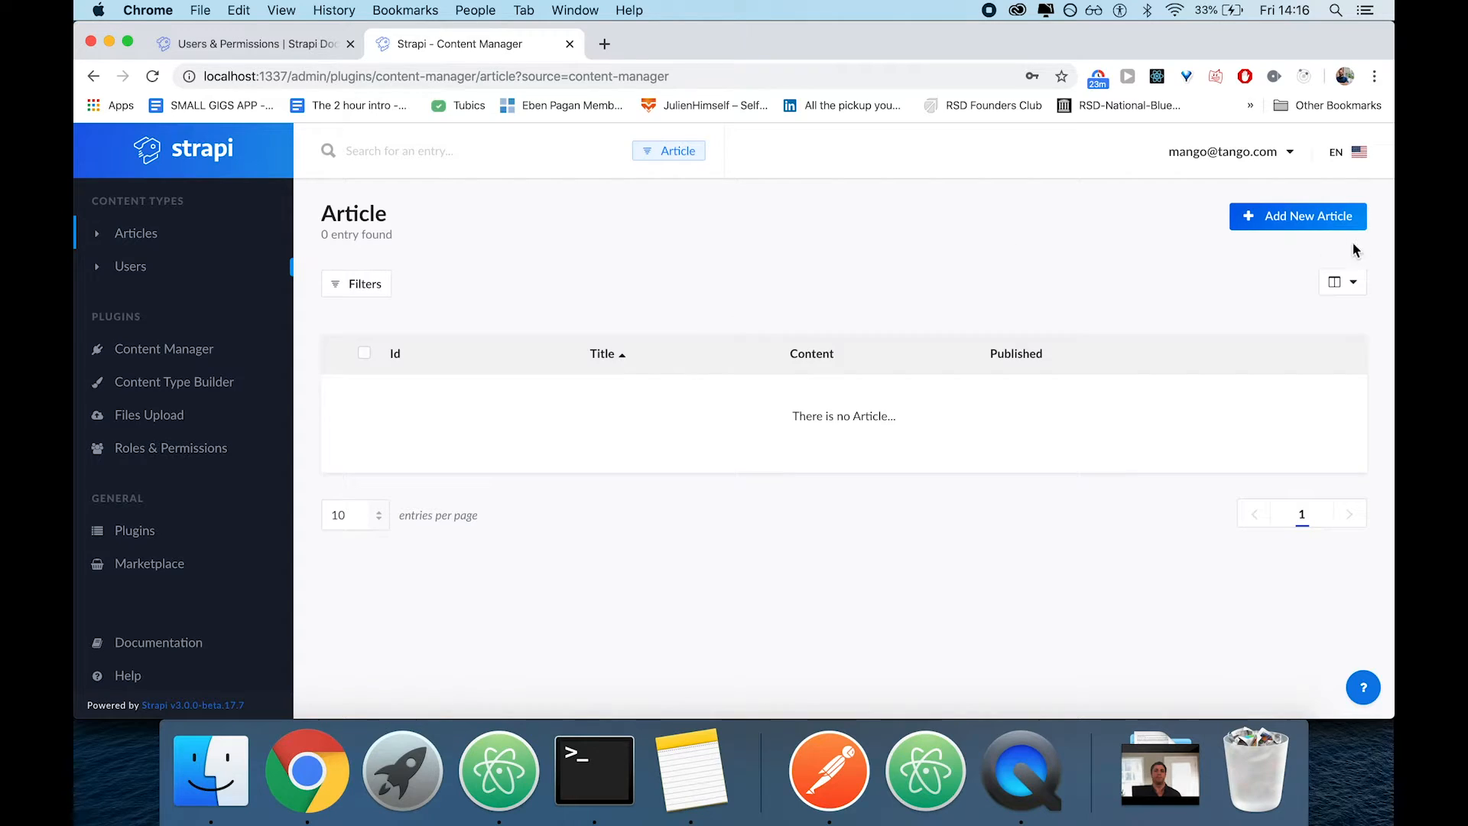
click(1311, 216)
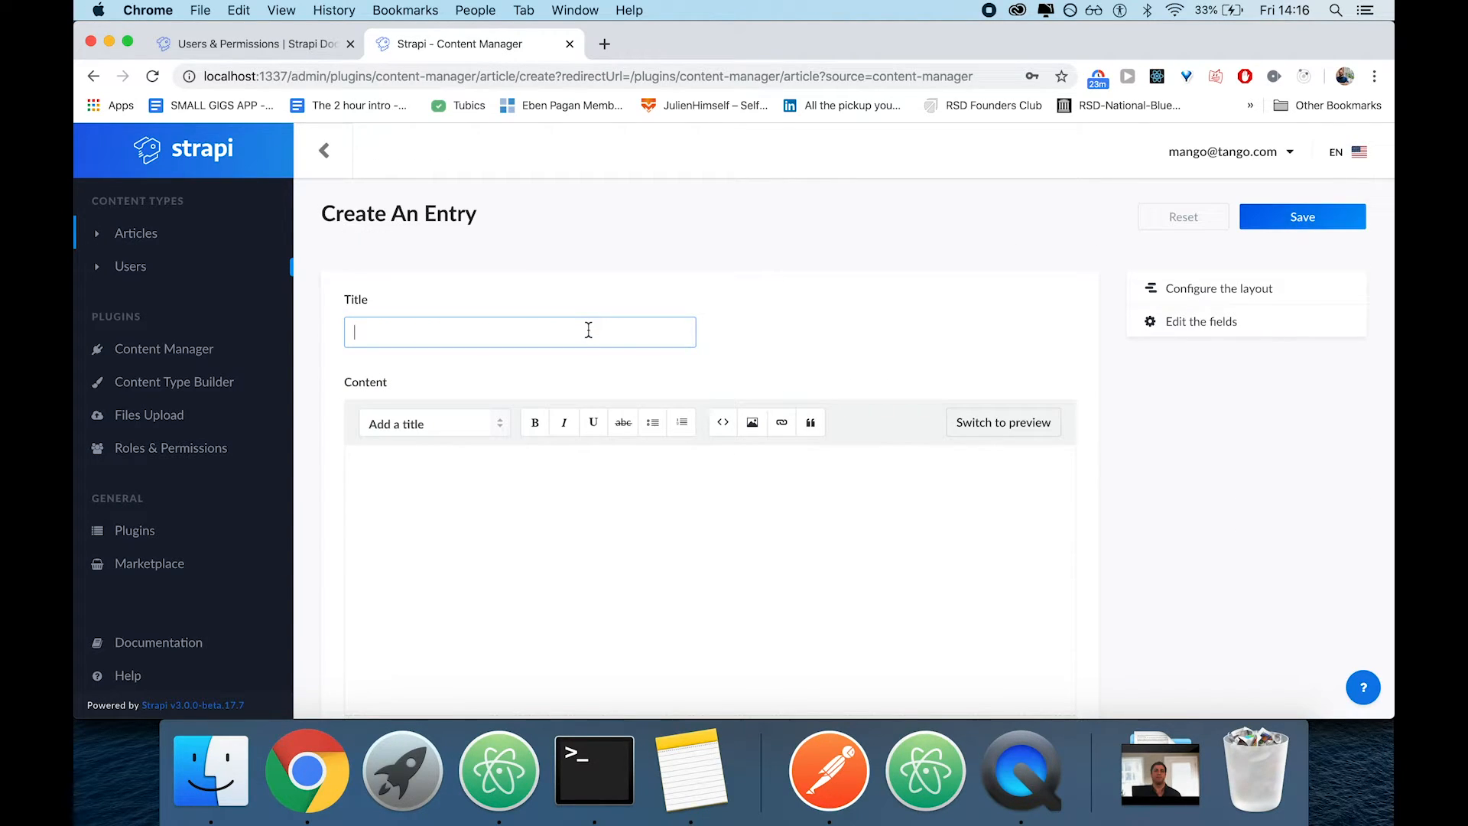
text(From strapi ba)
Enter "This is the secret and somebody once told me the world was going to roll me" as the article's content
click(652, 514)
text(This is st)
key(BackSpace)
key(BackSpace)
text(the)
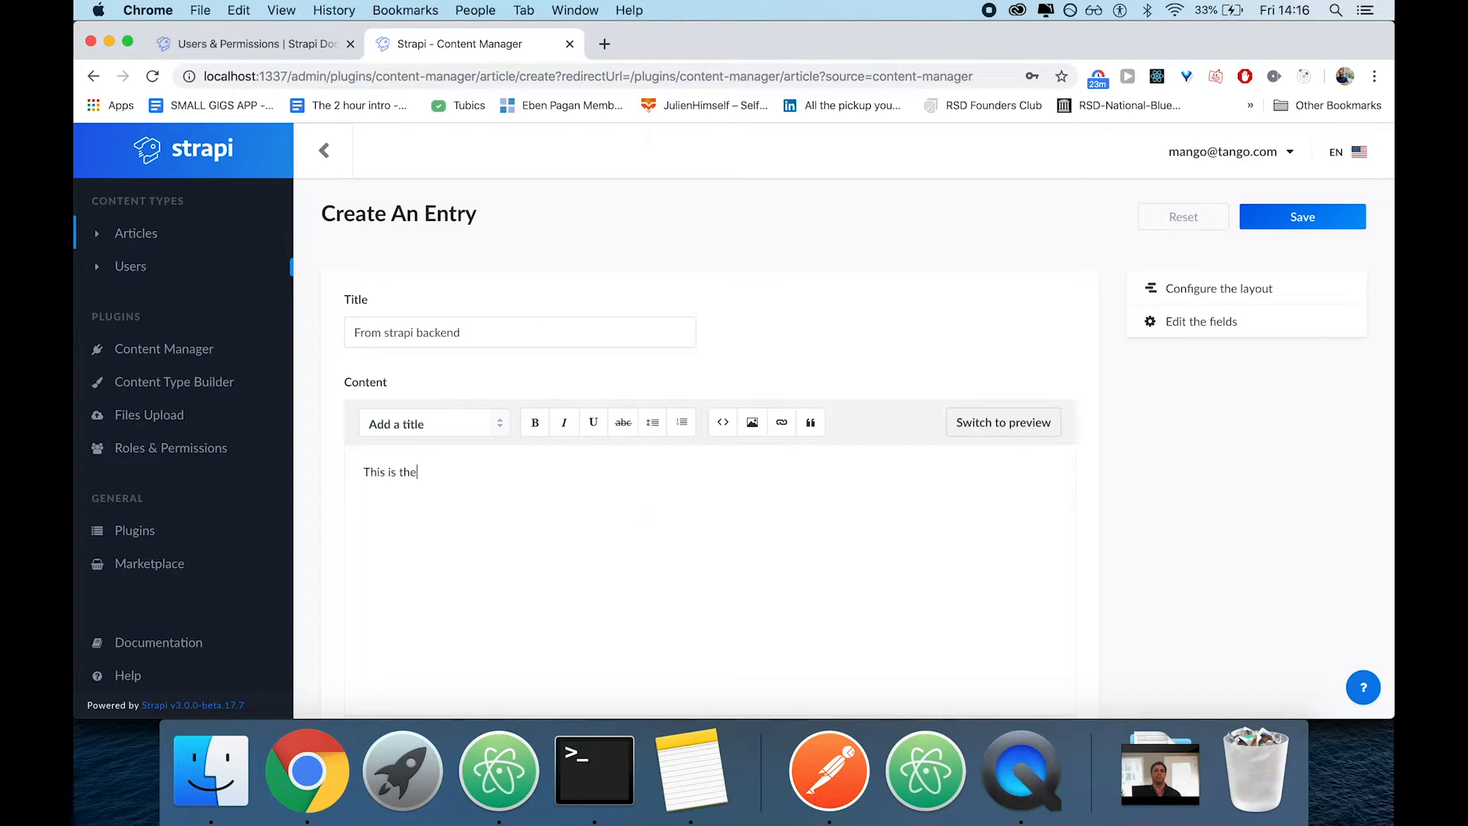
text( secret and somebody once told me the wo)
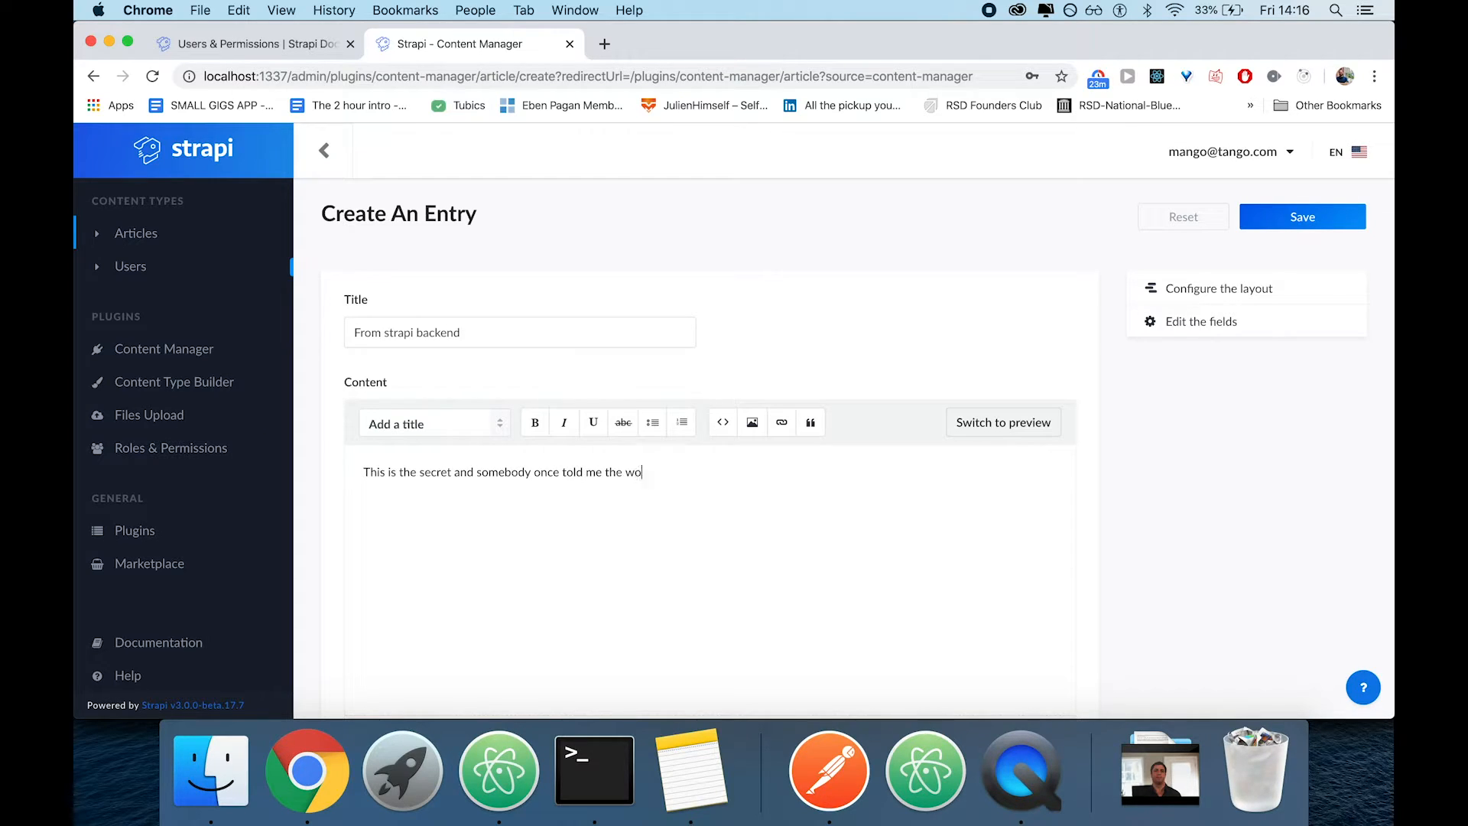
text(rld was going to roll me)
Set the article's Published date to 5 December 2019 at 00:00:00 and save the entry
scroll(609, 554, down, 5)
click(433, 634)
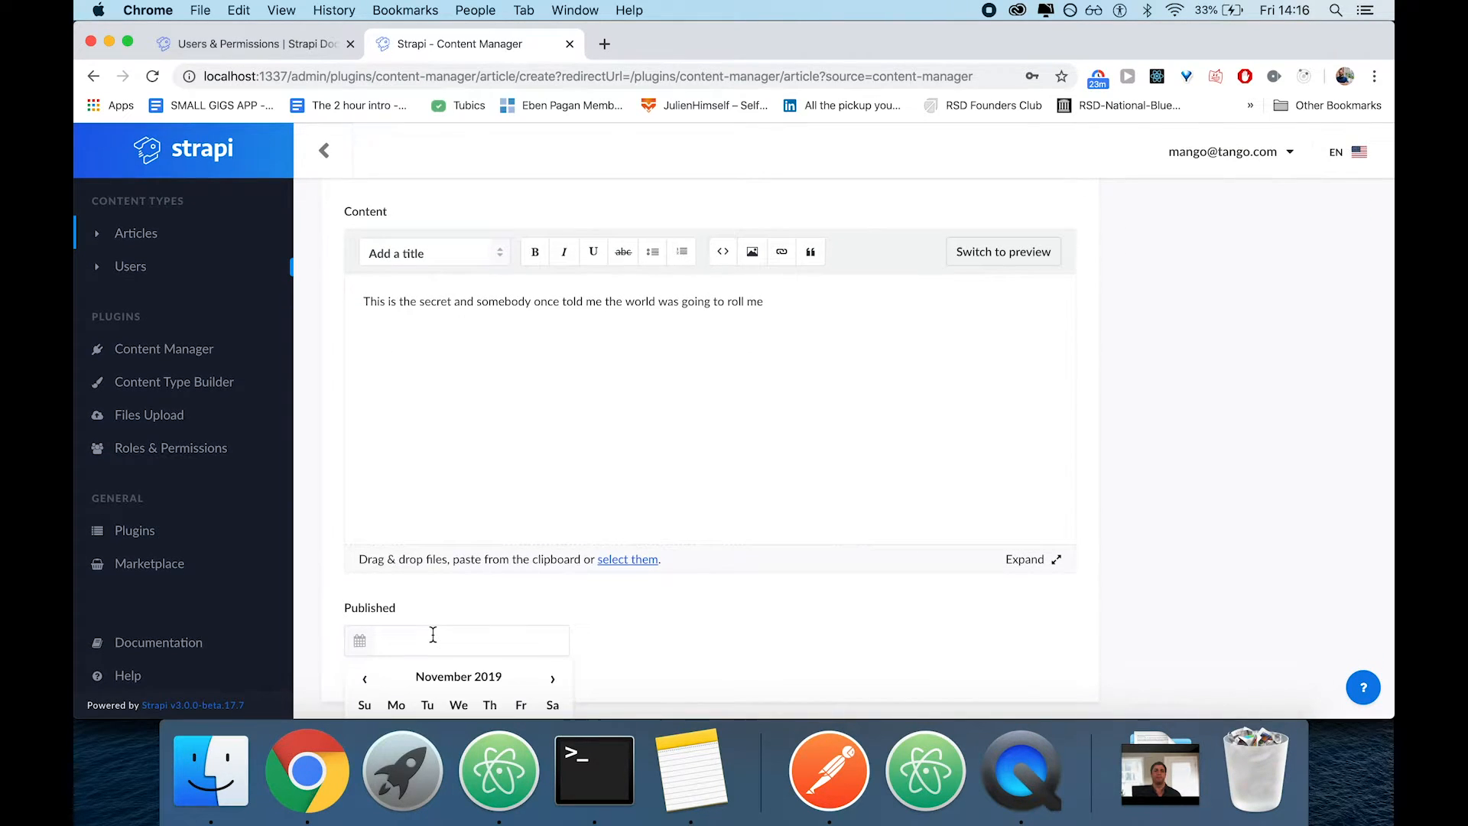
scroll(681, 529, down, 3)
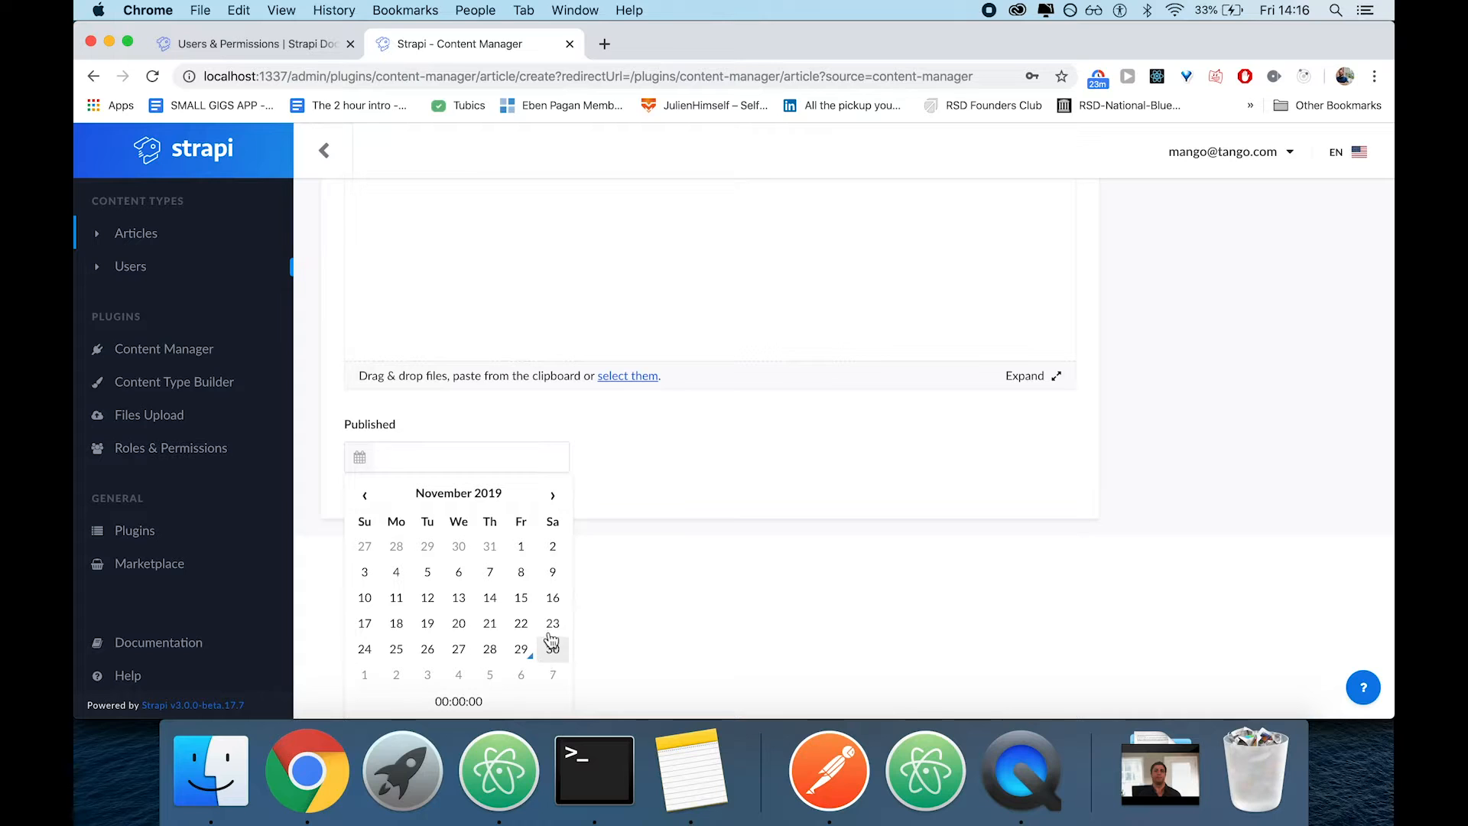
click(553, 496)
click(493, 572)
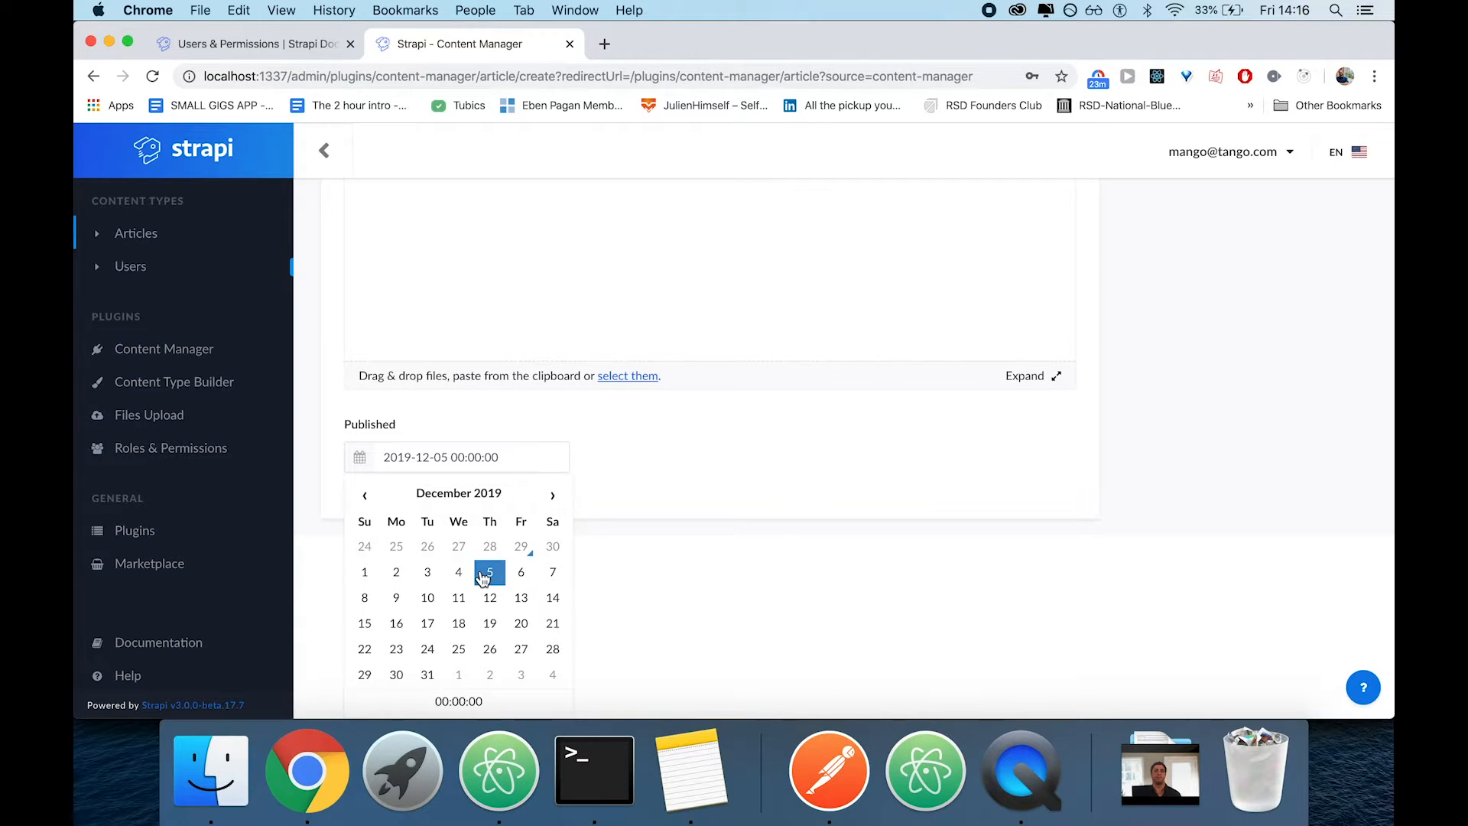
click(823, 430)
scroll(823, 431, up, 5)
click(1304, 221)
click(829, 768)
drag(587, 197, 900, 197)
key(BackSpace)
text(articles)
click(438, 200)
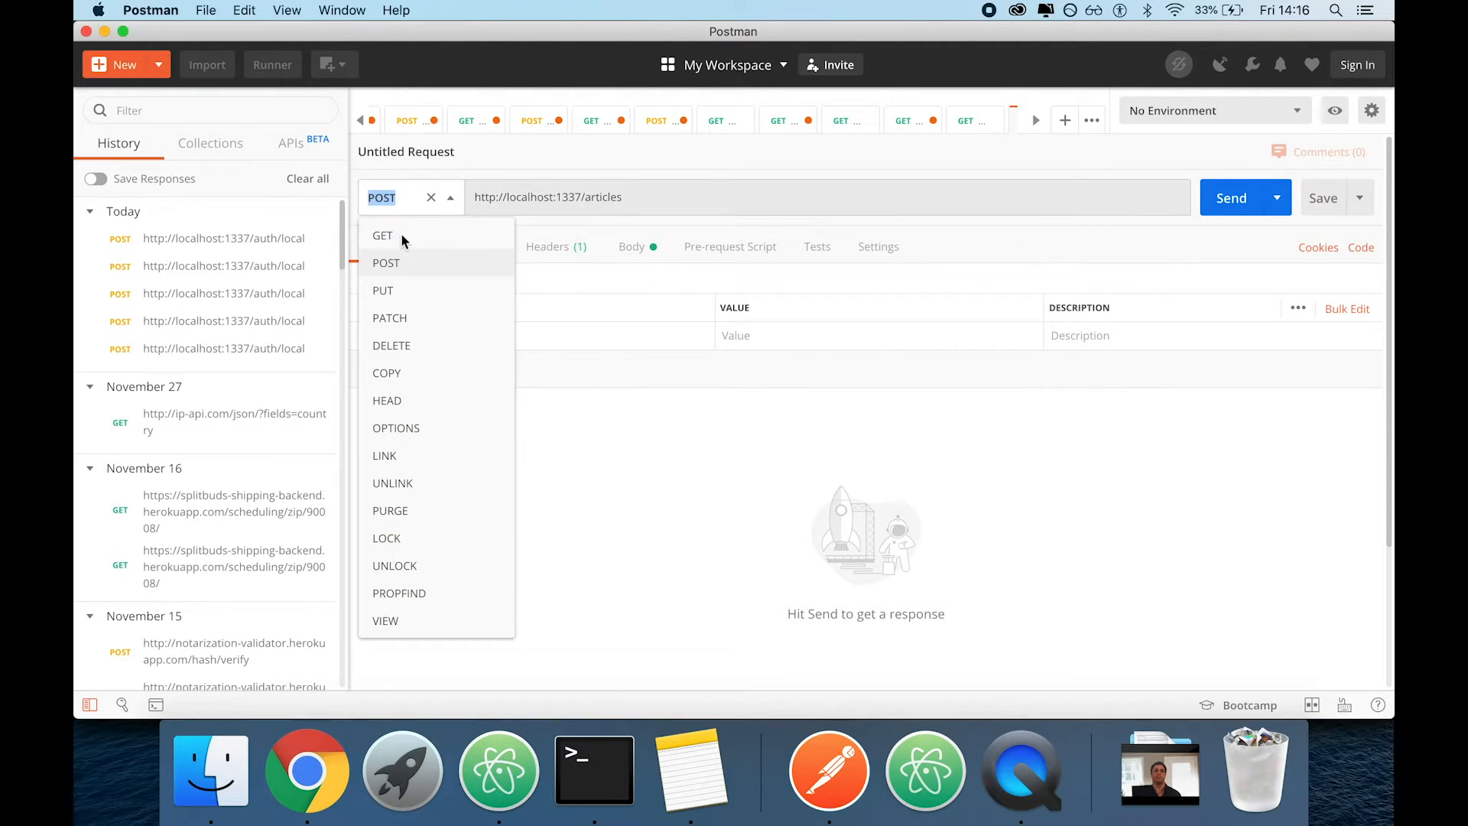
click(382, 235)
click(1232, 197)
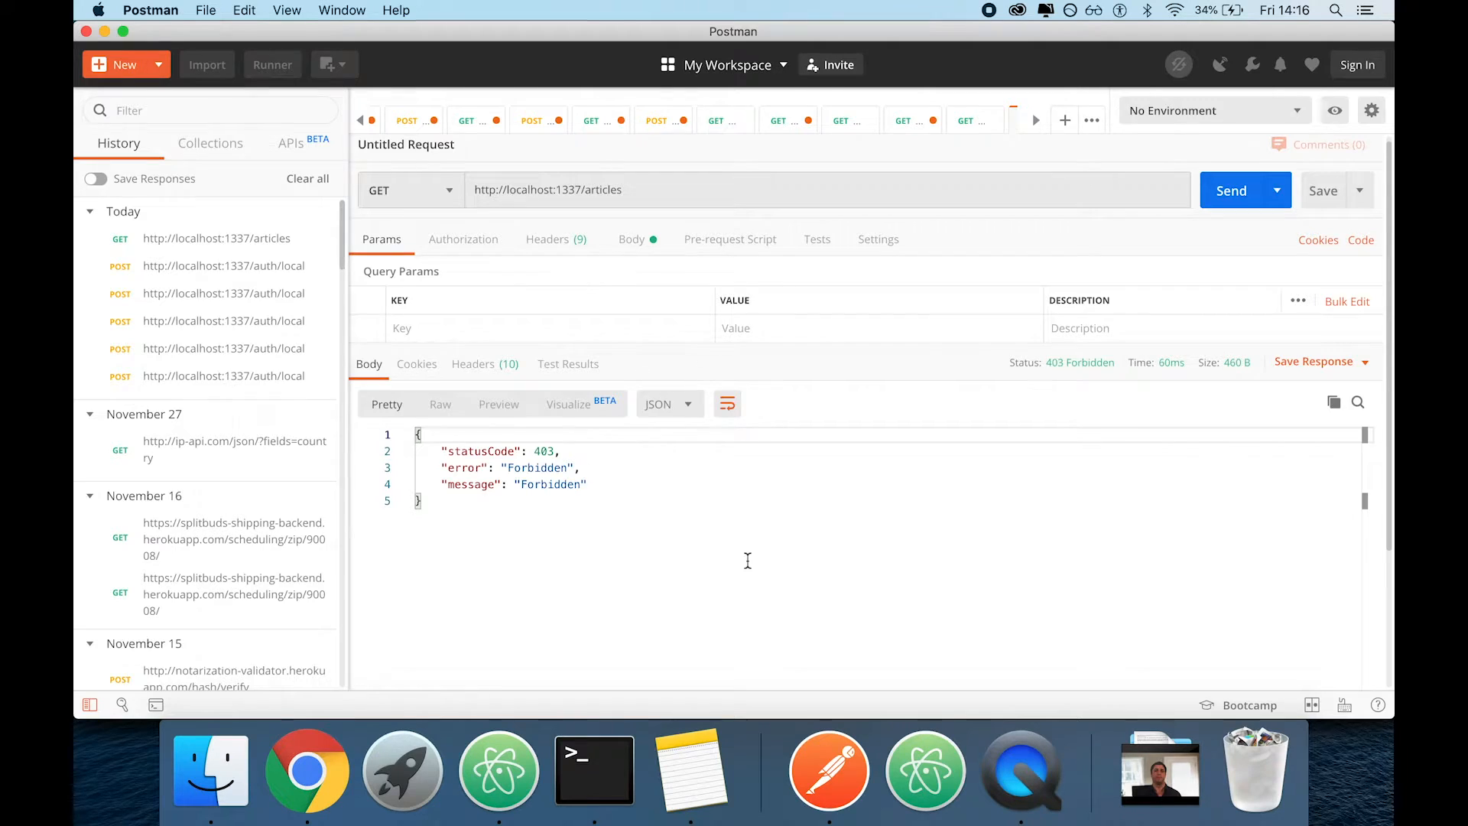
key(super+Tab)
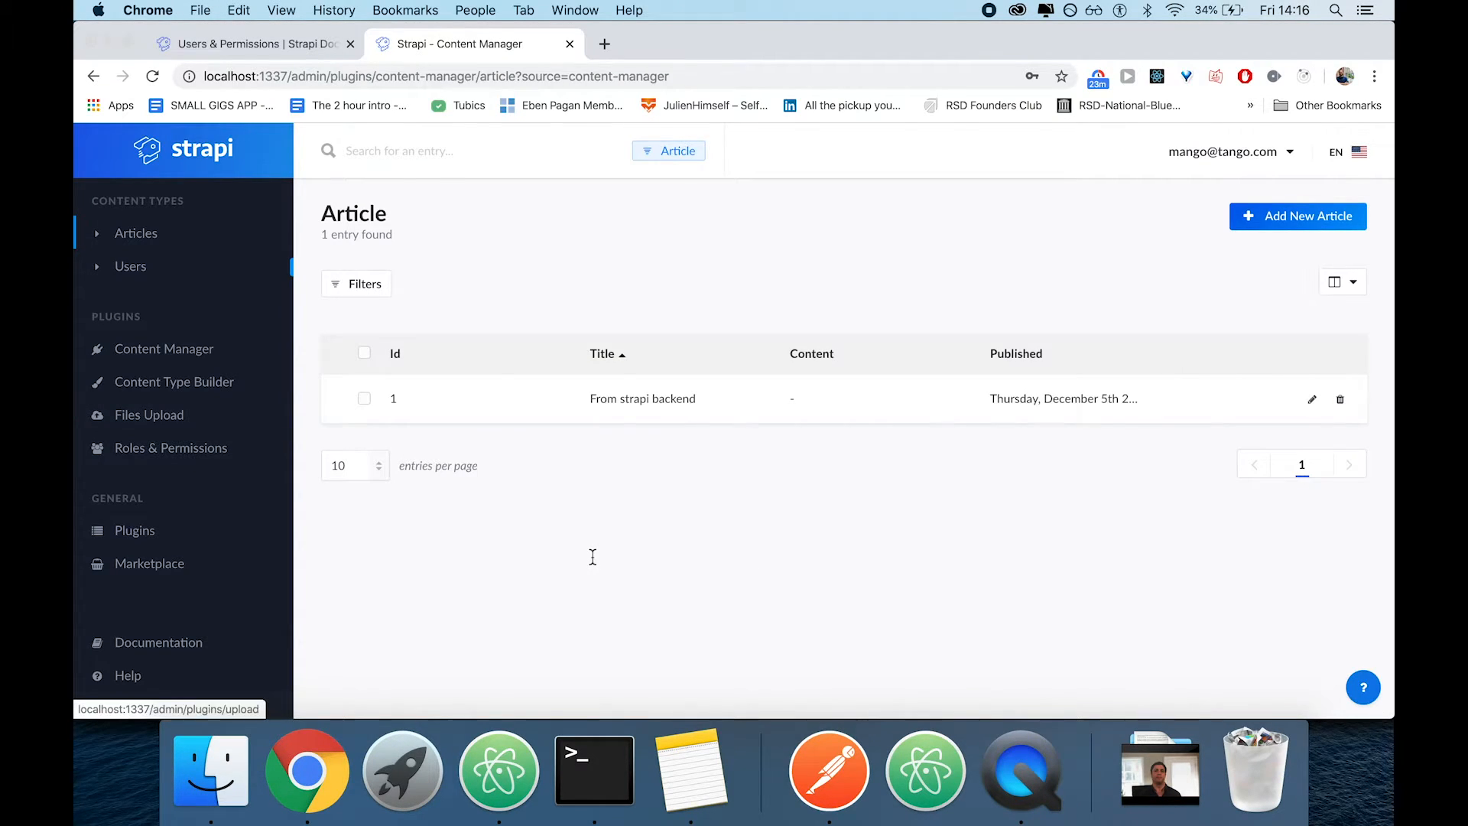
key(super+Tab)
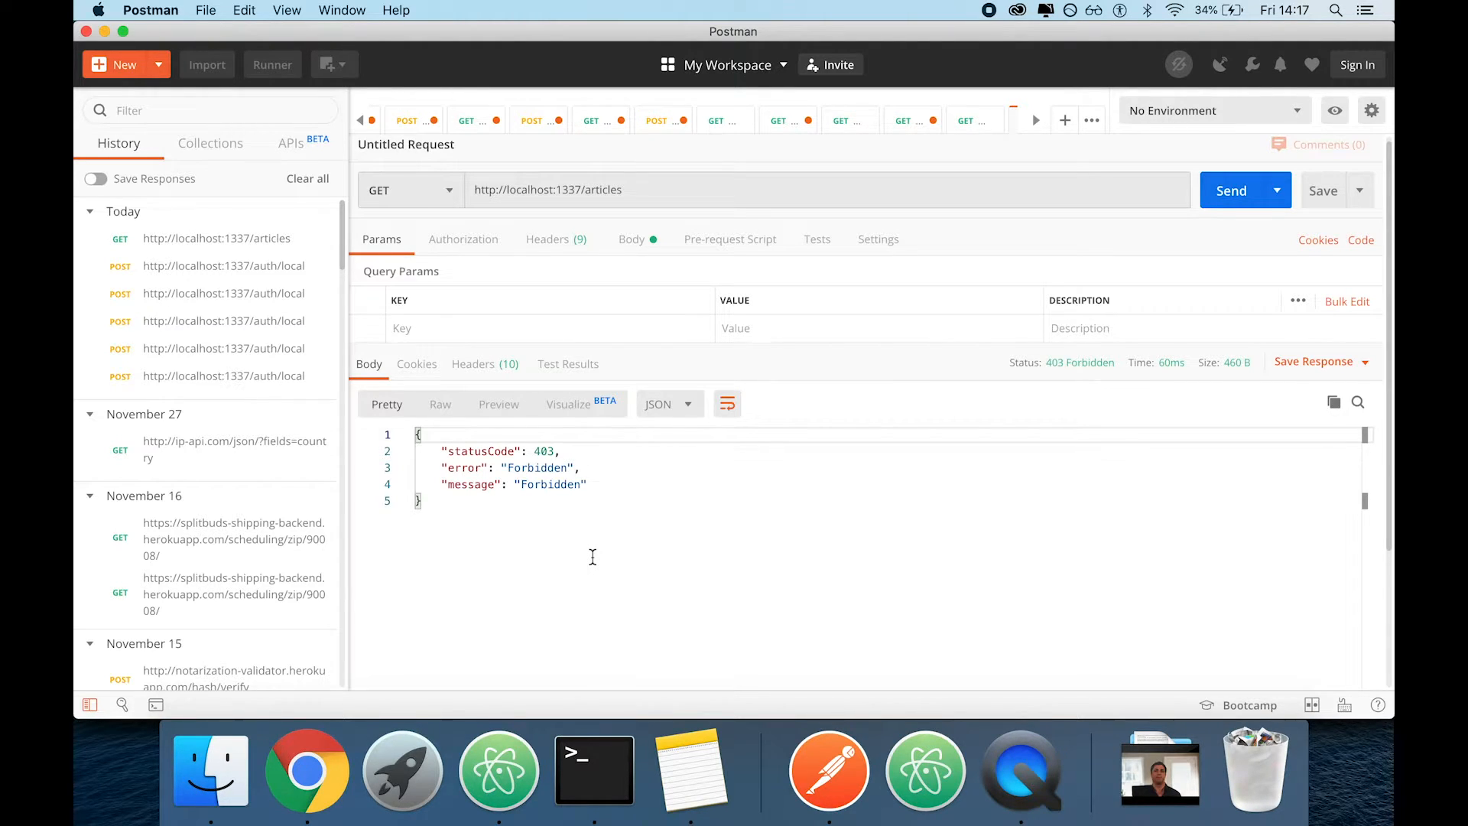
key(super+Tab)
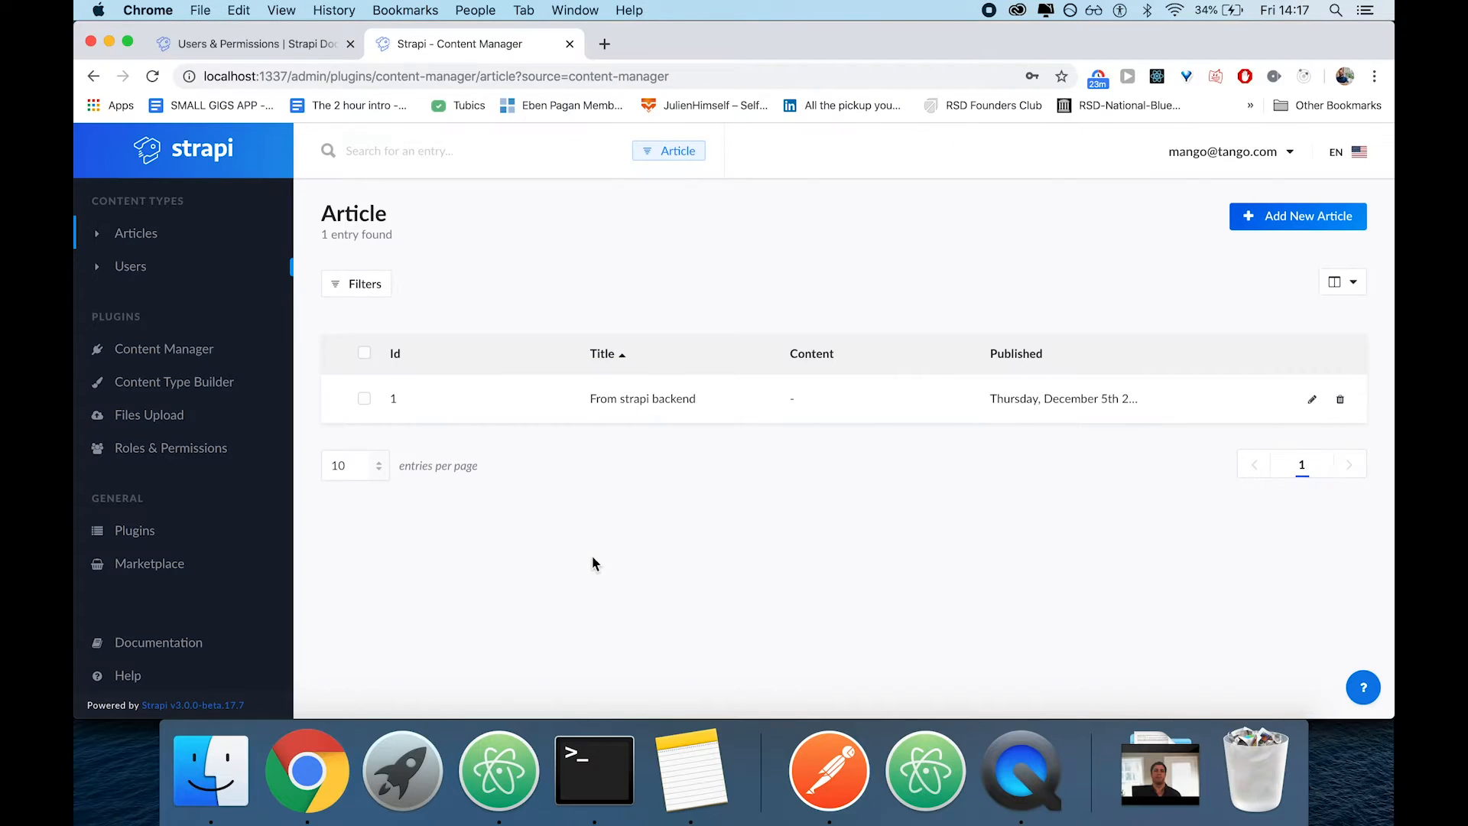
key(super+Tab)
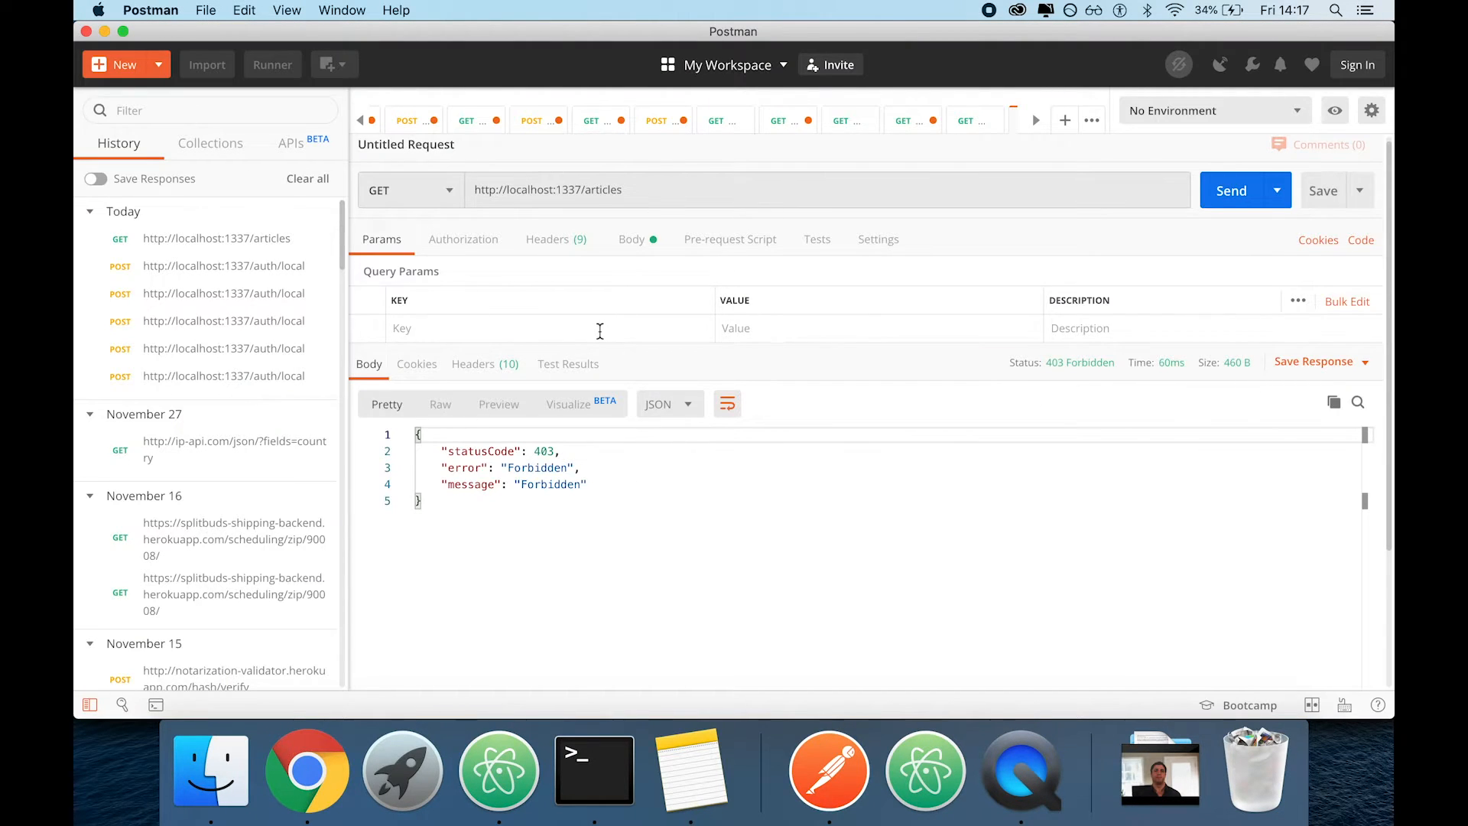
Switch to Chrome and start another Article entry titled "Giggle" with the content "Secret giggles and fun funn fun!"
key(super+Tab)
click(1279, 236)
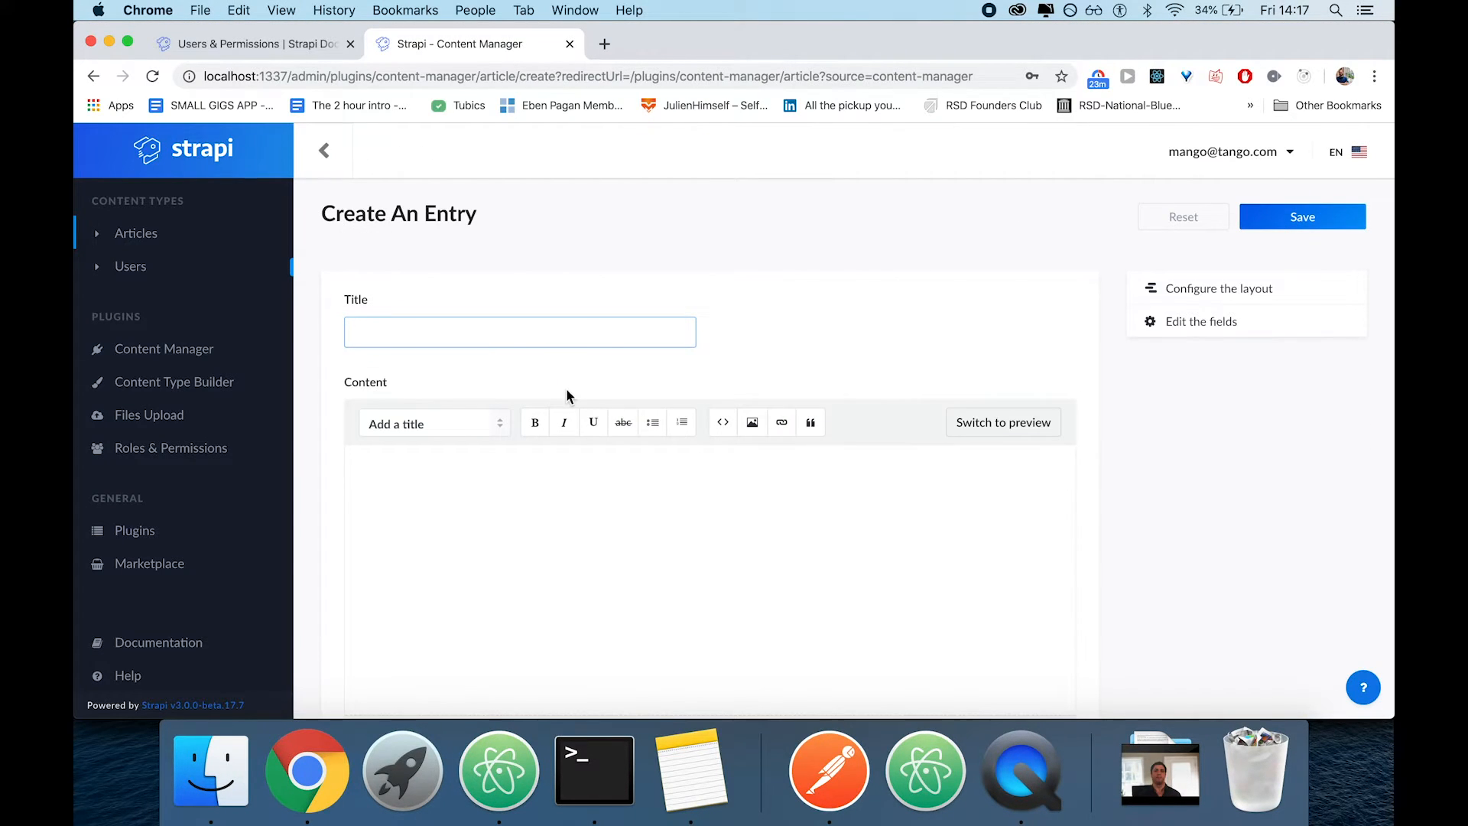
text(Giggle)
click(663, 673)
text(G)
key(BackSpace)
text(Secret giggles and fun funn fun!)
Set the Giggle article's Published date to 2 January 2020 and save the entry
scroll(459, 535, down, 5)
click(430, 647)
click(705, 615)
scroll(704, 613, down, 1)
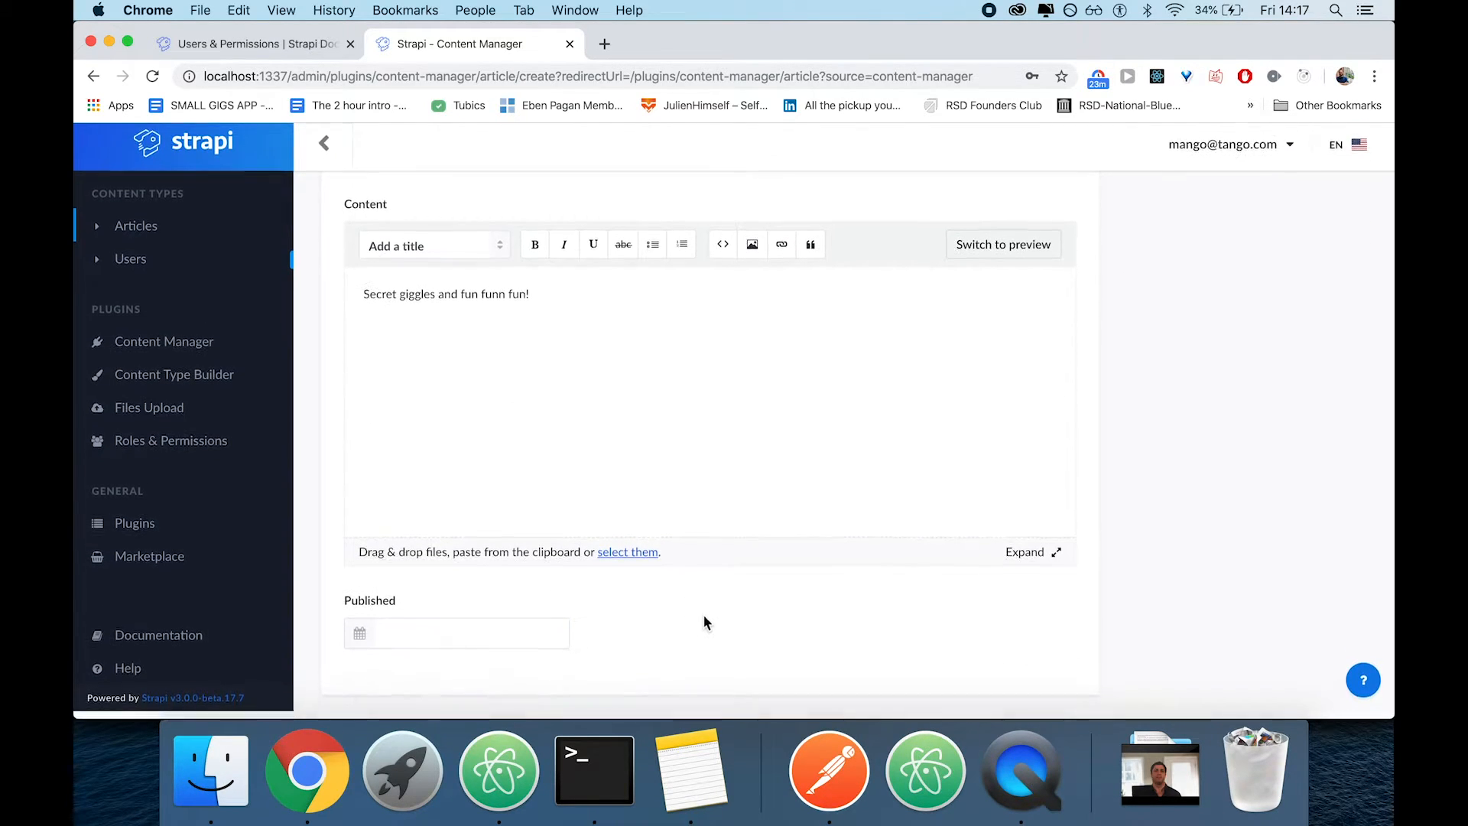
click(467, 629)
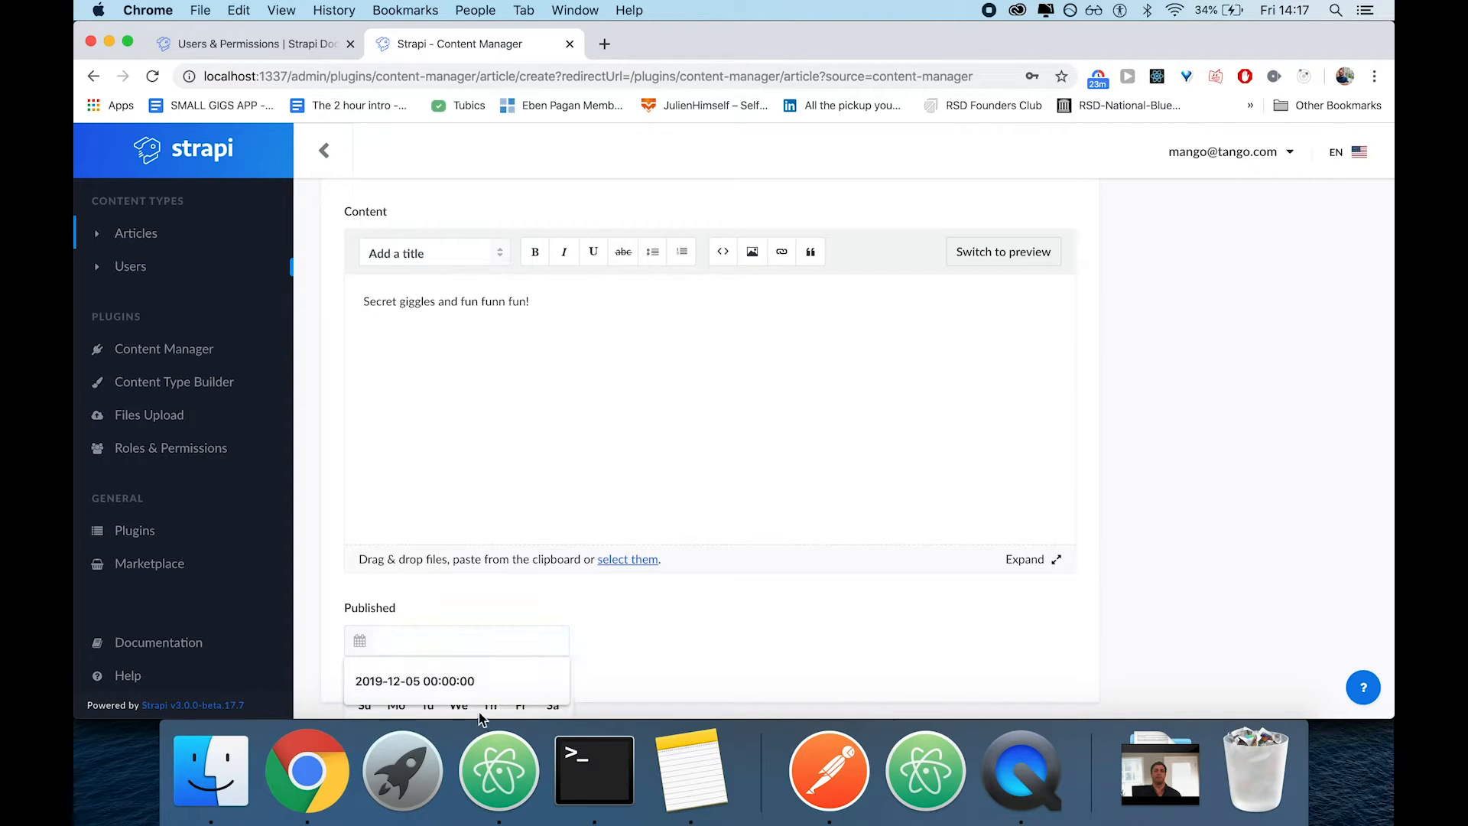
click(439, 679)
scroll(723, 659, down, 3)
click(486, 673)
scroll(763, 501, up, 8)
click(1297, 228)
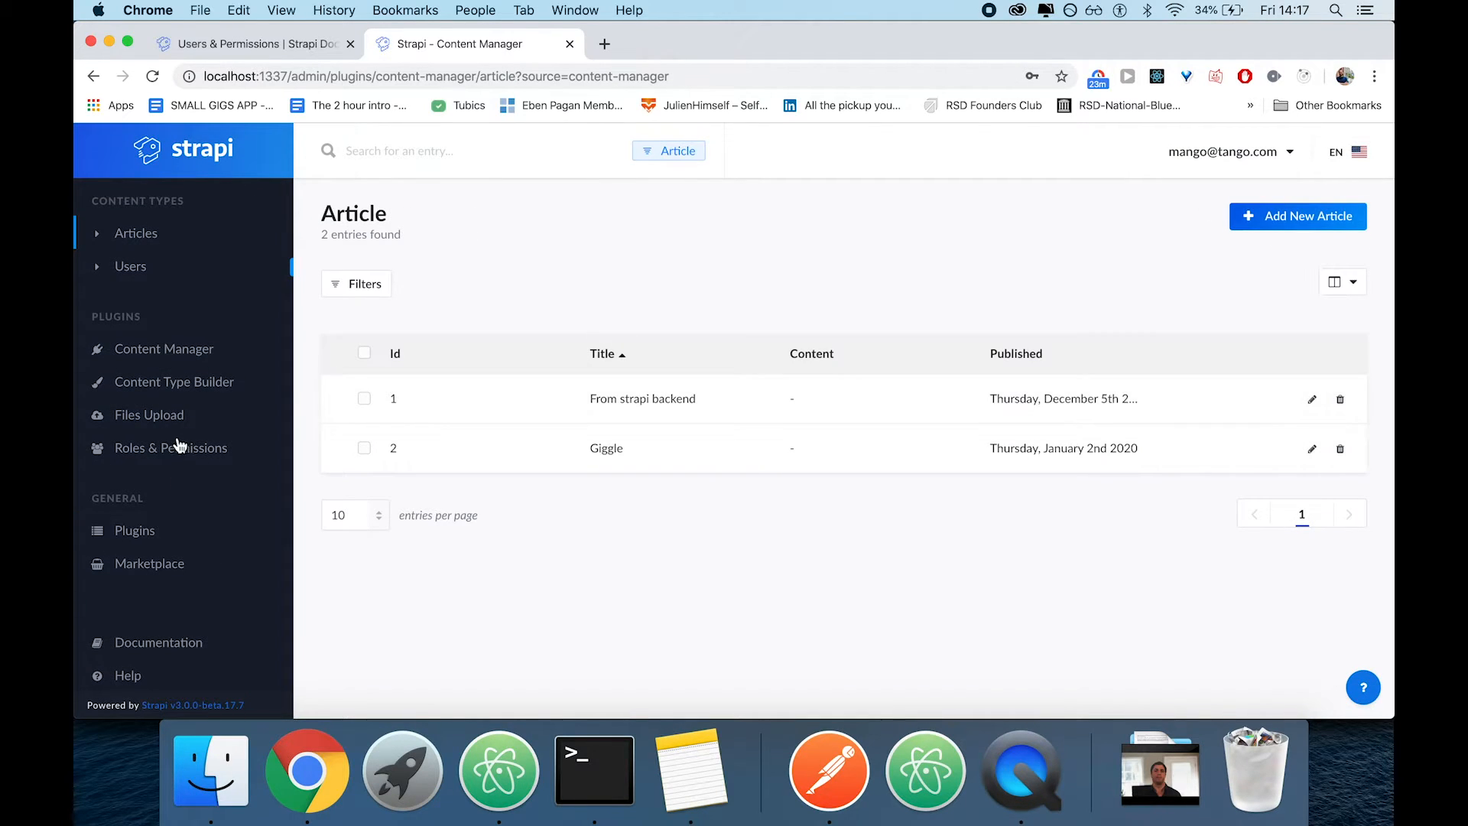
Switch to Postman and resend the GET request for the articles
key(super+Tab)
click(602, 499)
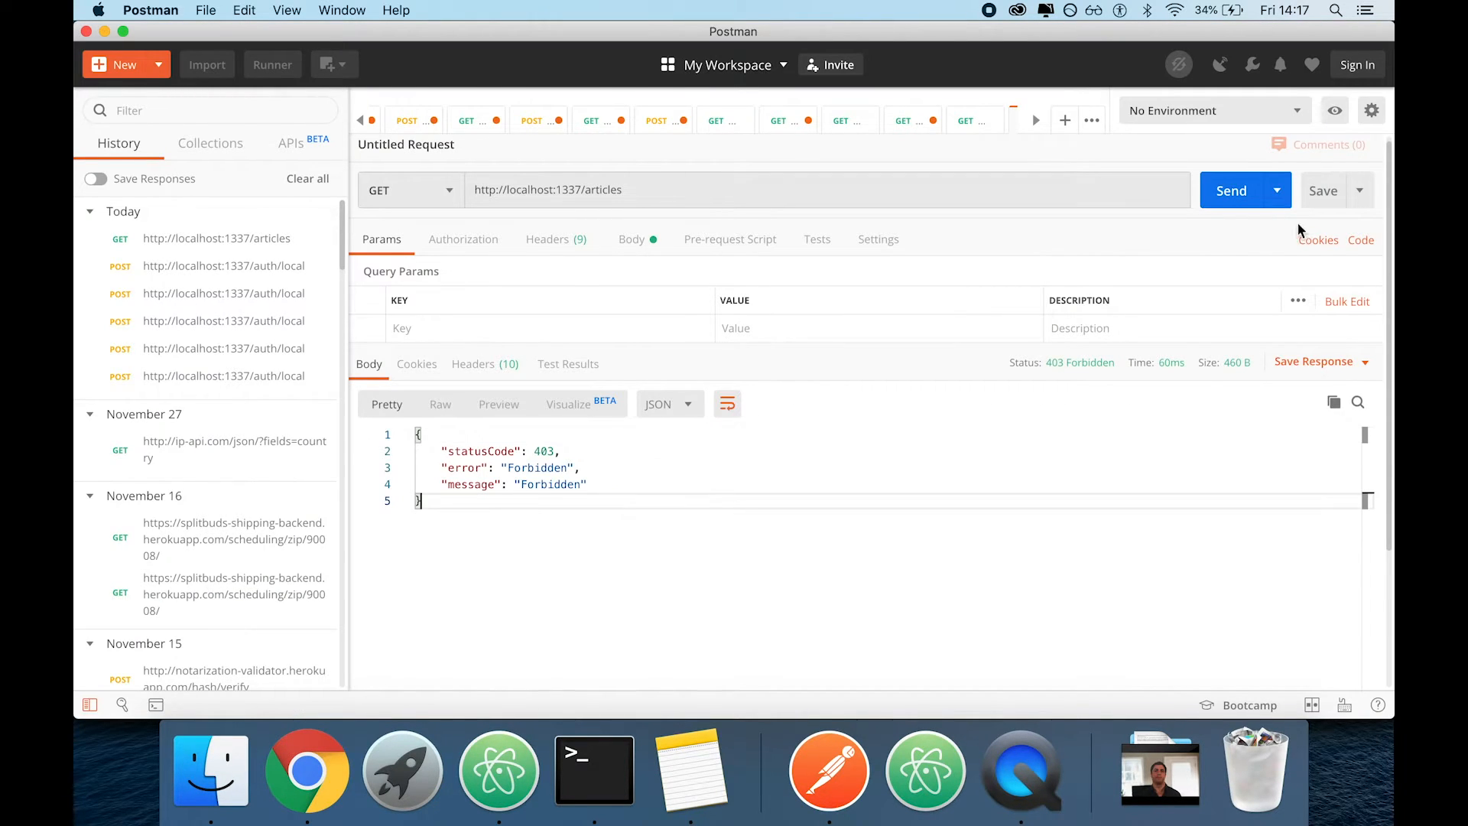
click(1217, 197)
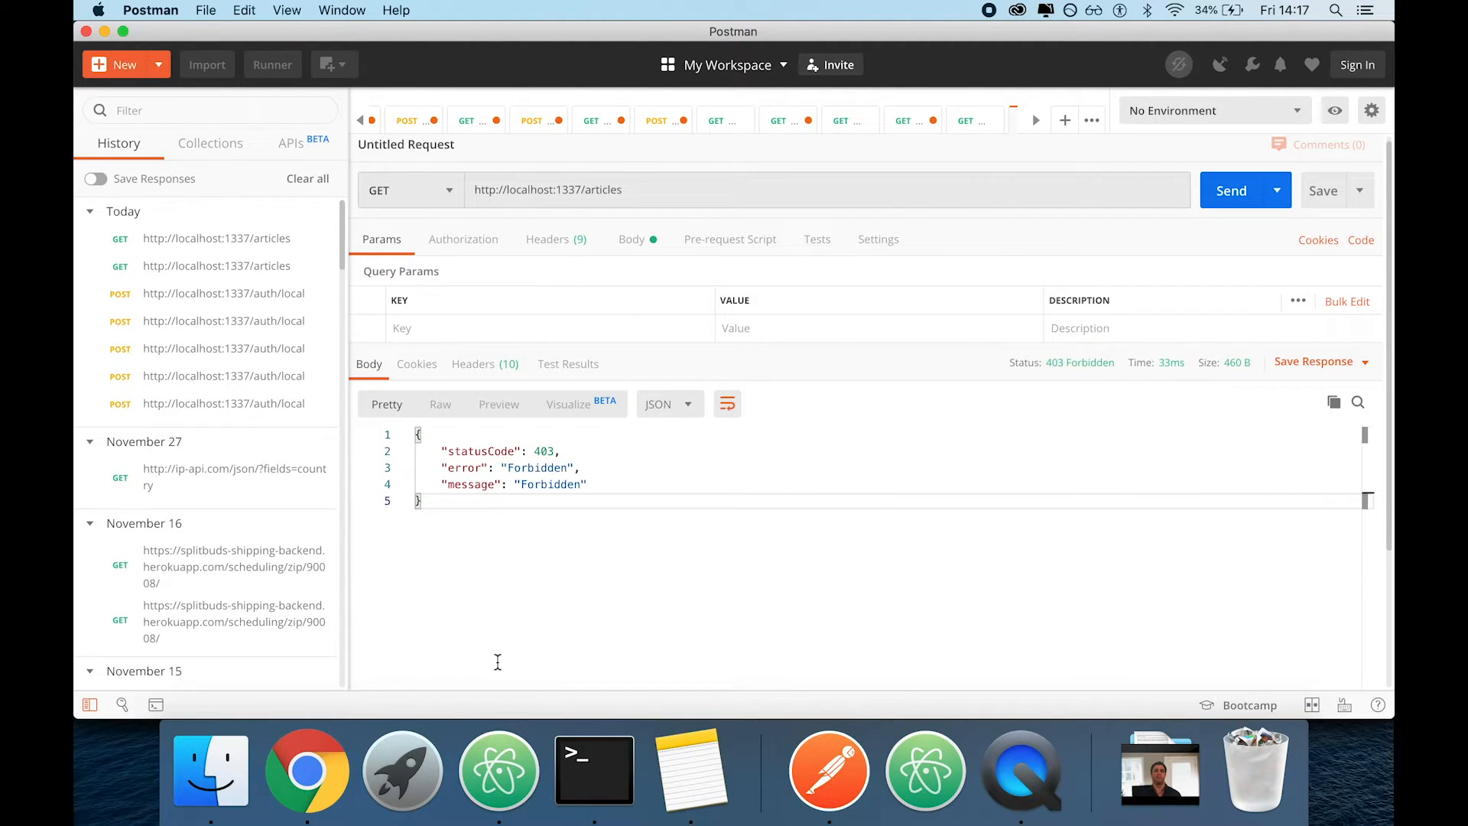
Switch to Chrome, allow the Article find and findone actions for the Public role, and save the role
key(super+Tab)
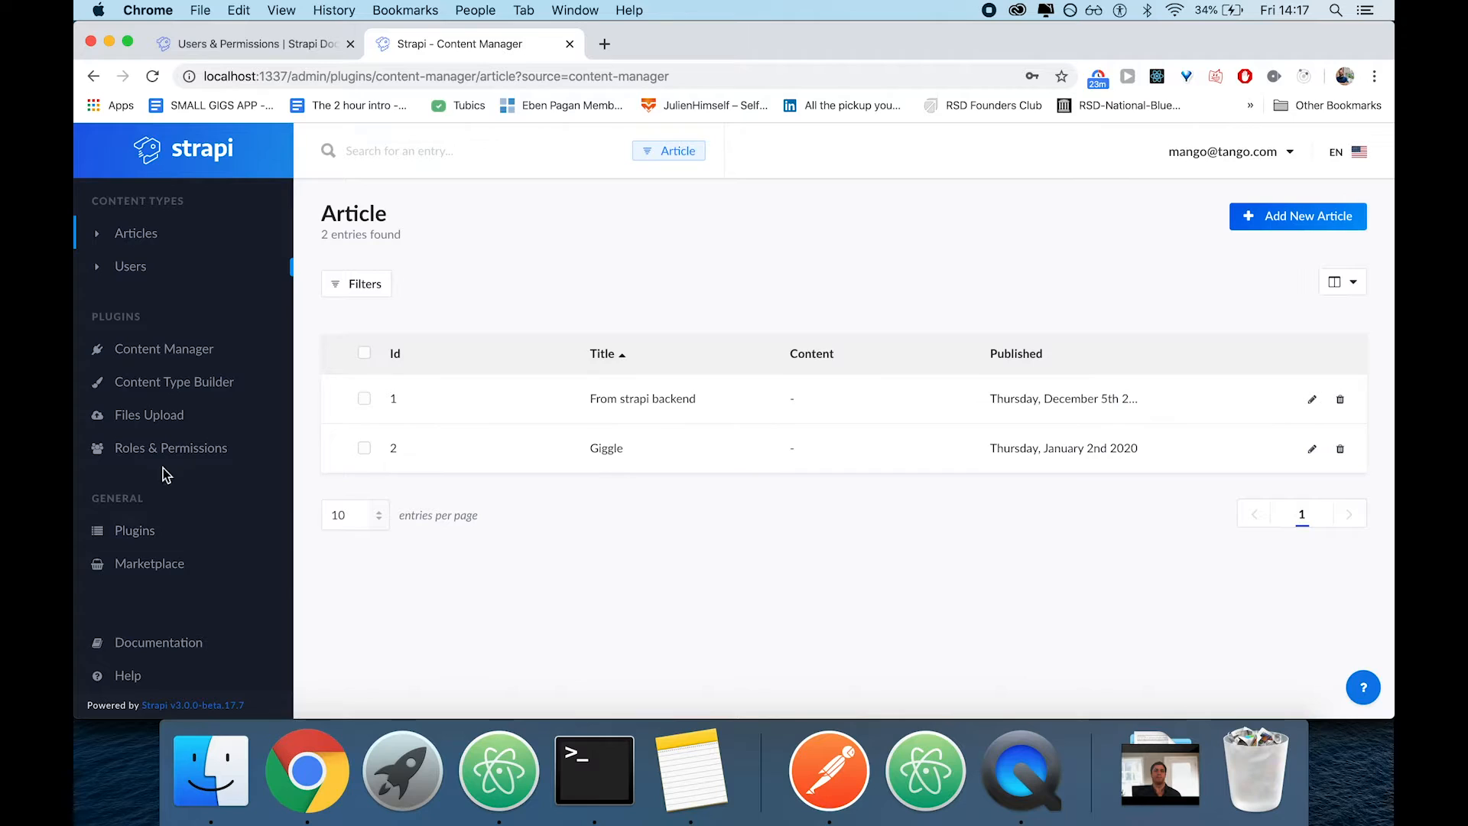
click(166, 446)
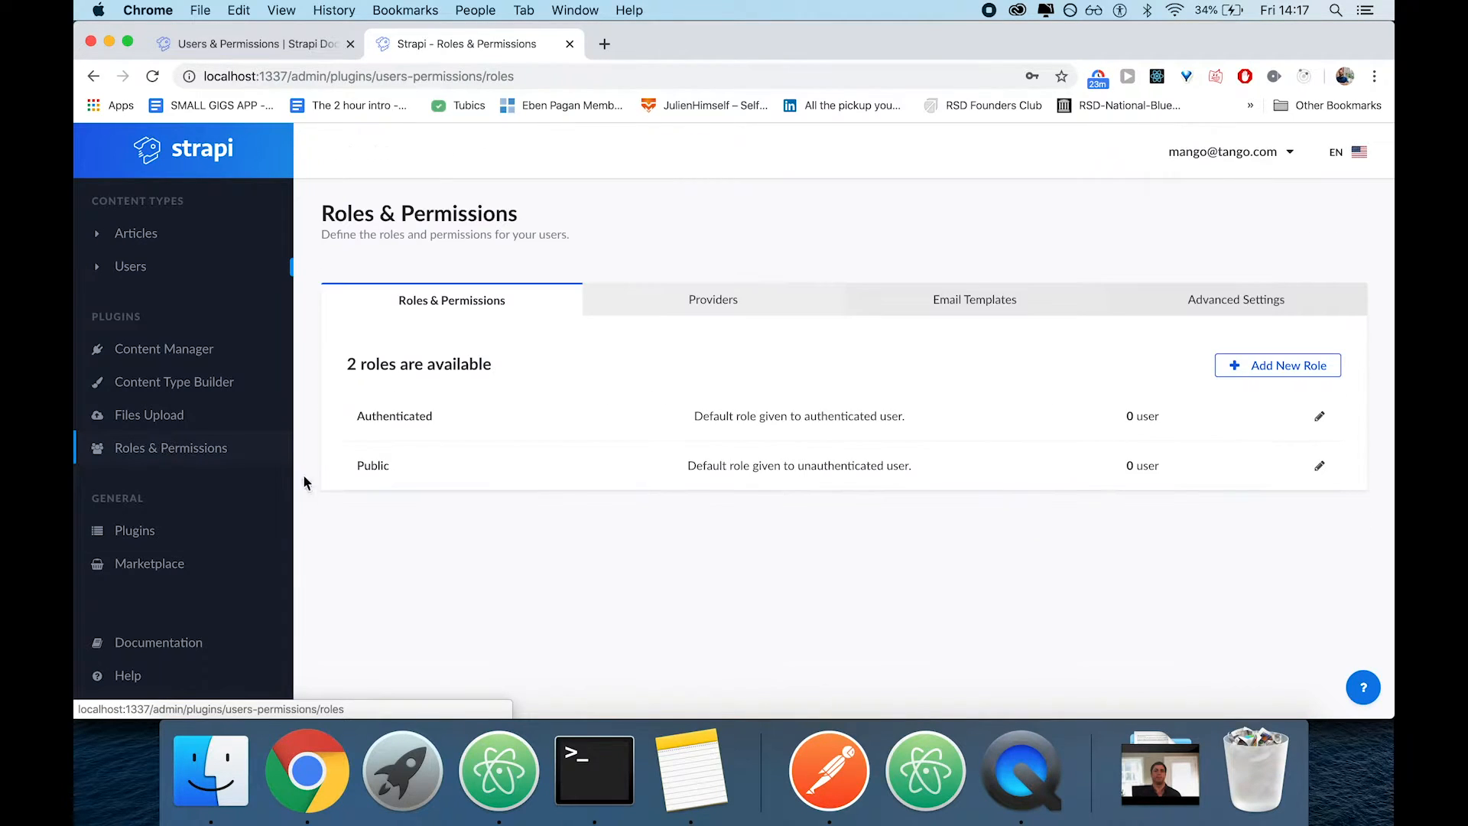
click(502, 464)
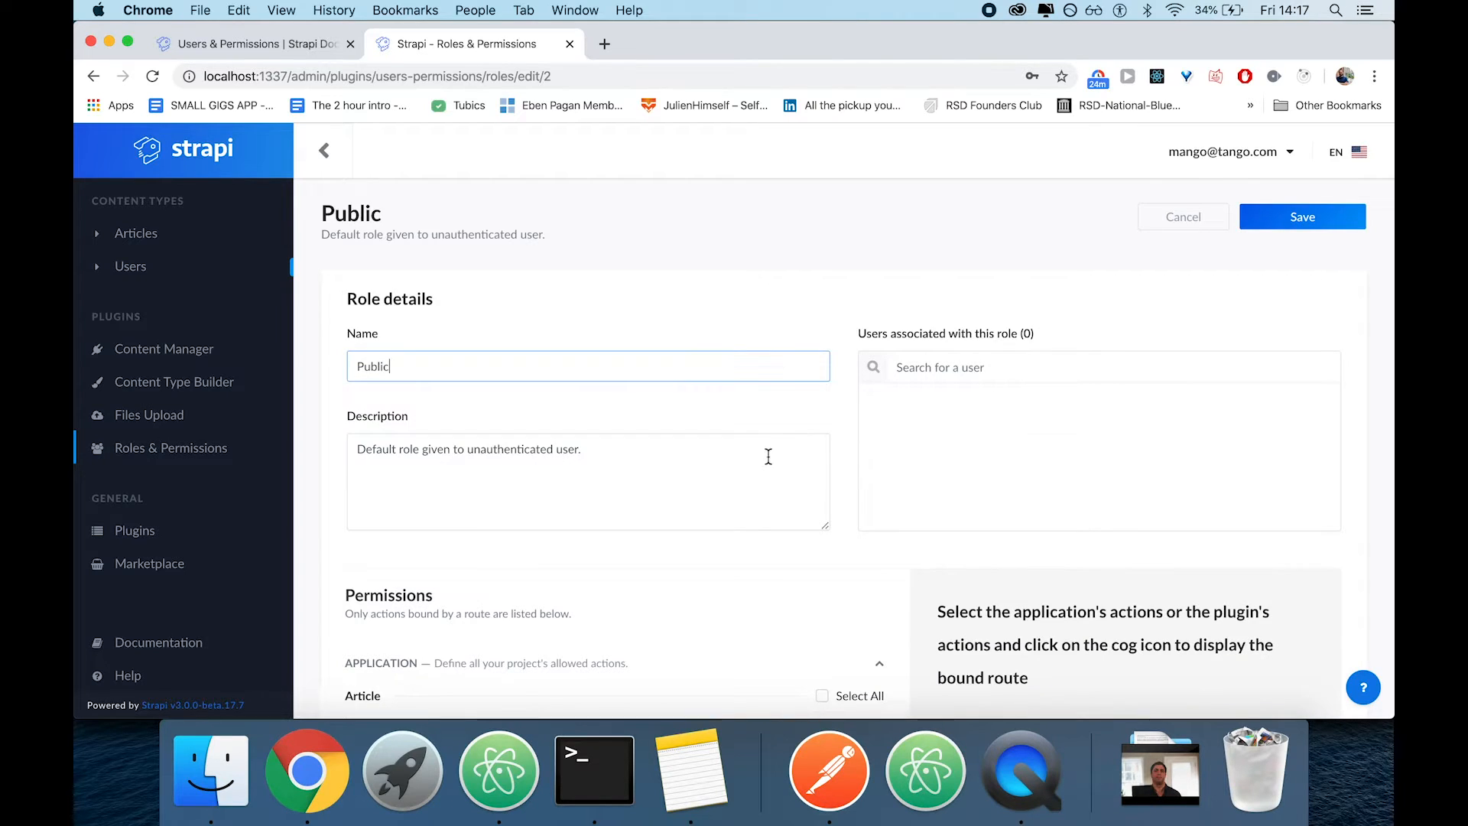
scroll(793, 449, down, 5)
scroll(436, 405, down, 2)
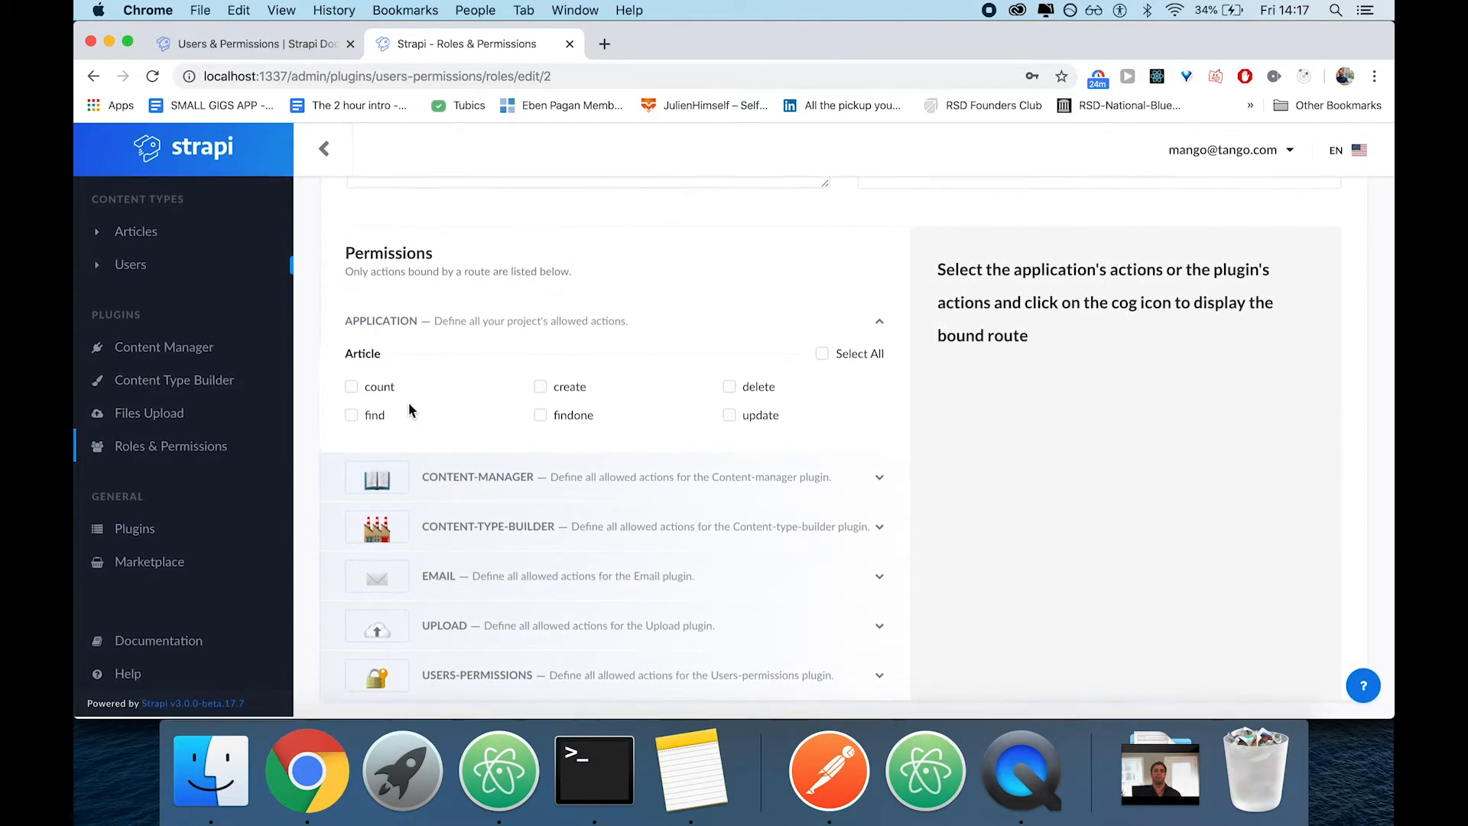
click(351, 416)
click(566, 418)
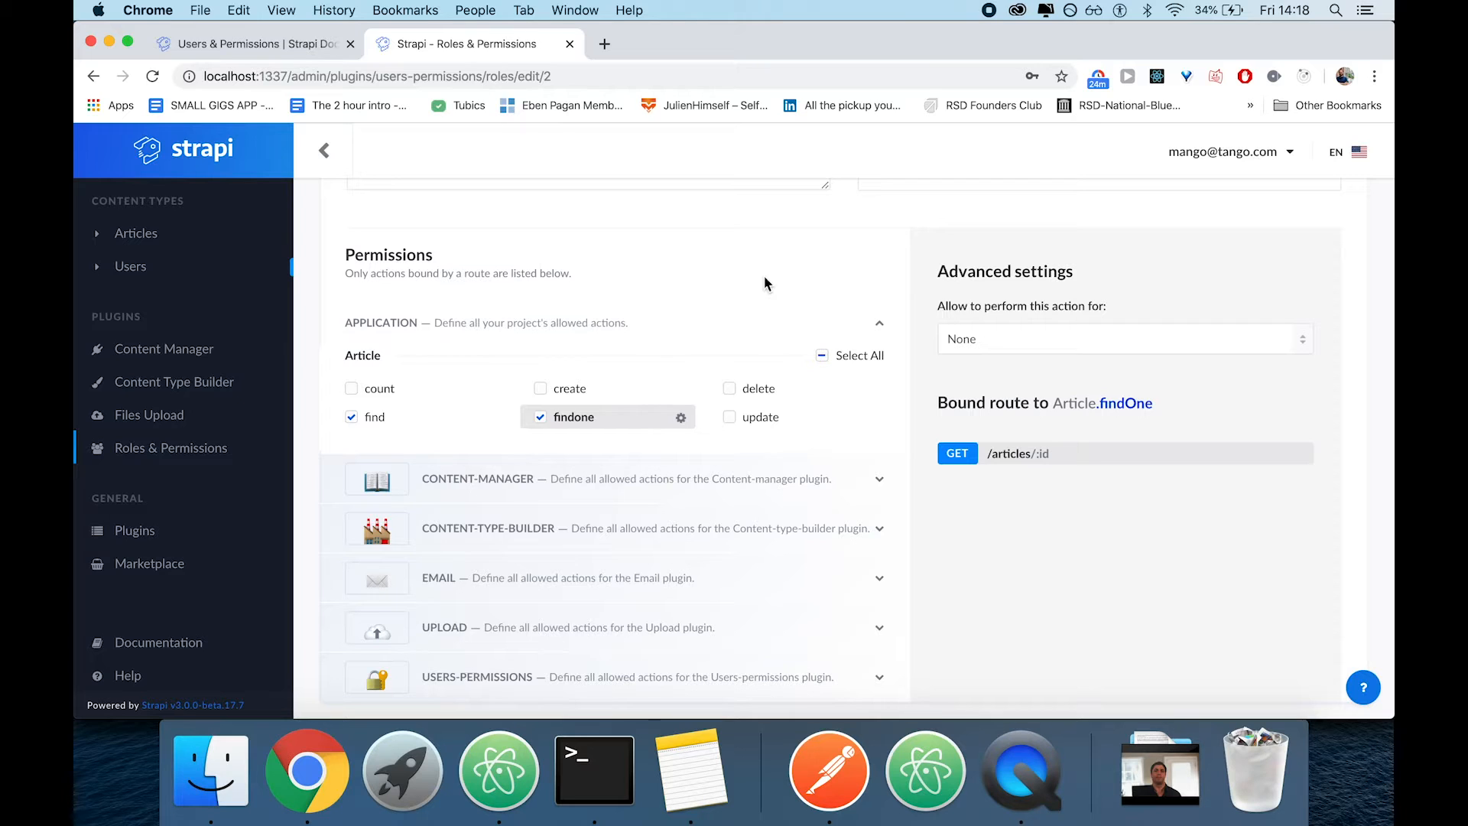
scroll(765, 283, up, 5)
click(1310, 216)
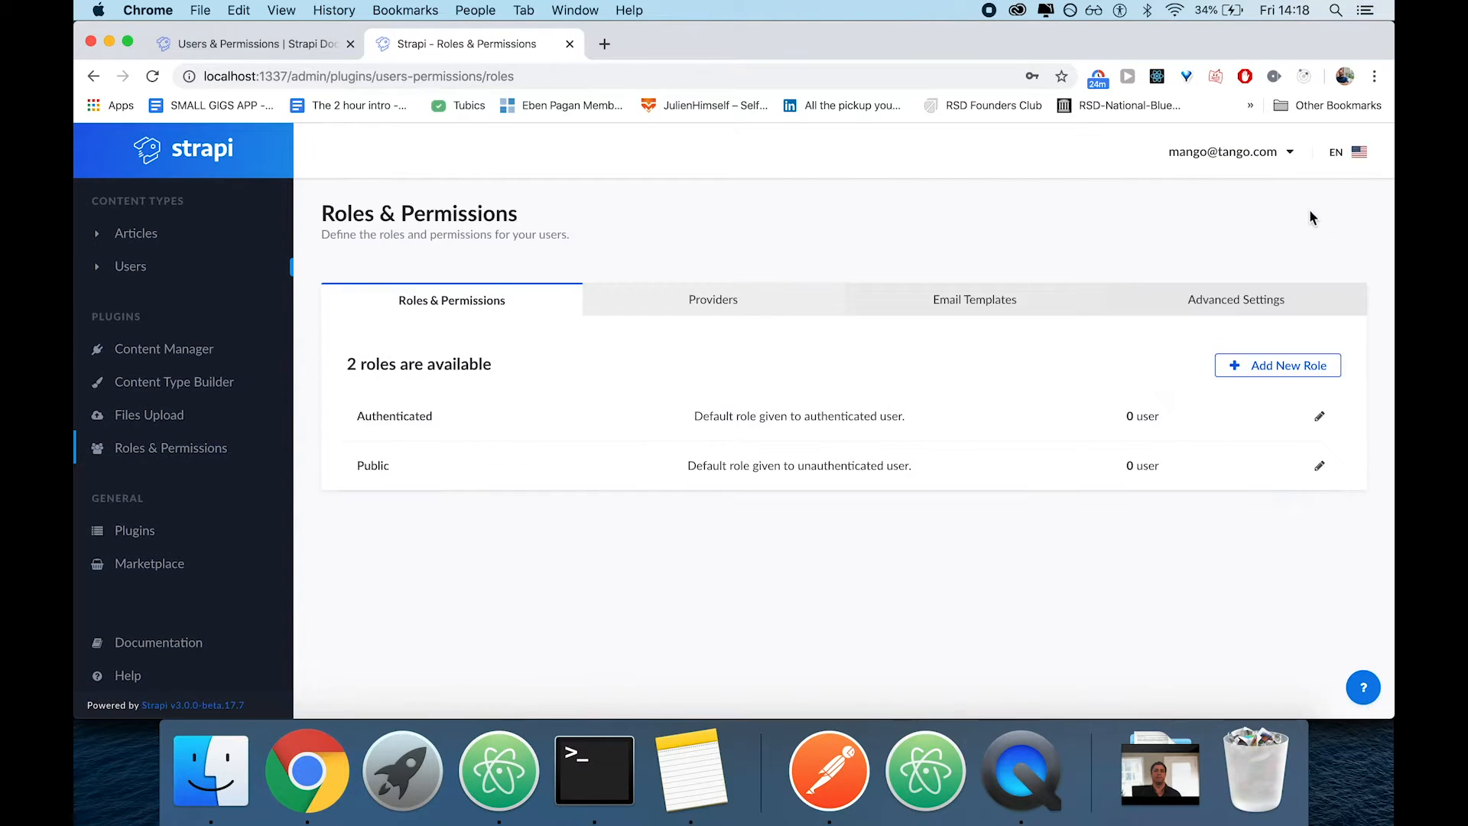
Switch to Postman, send the articles GET request again and examine the response body
click(830, 769)
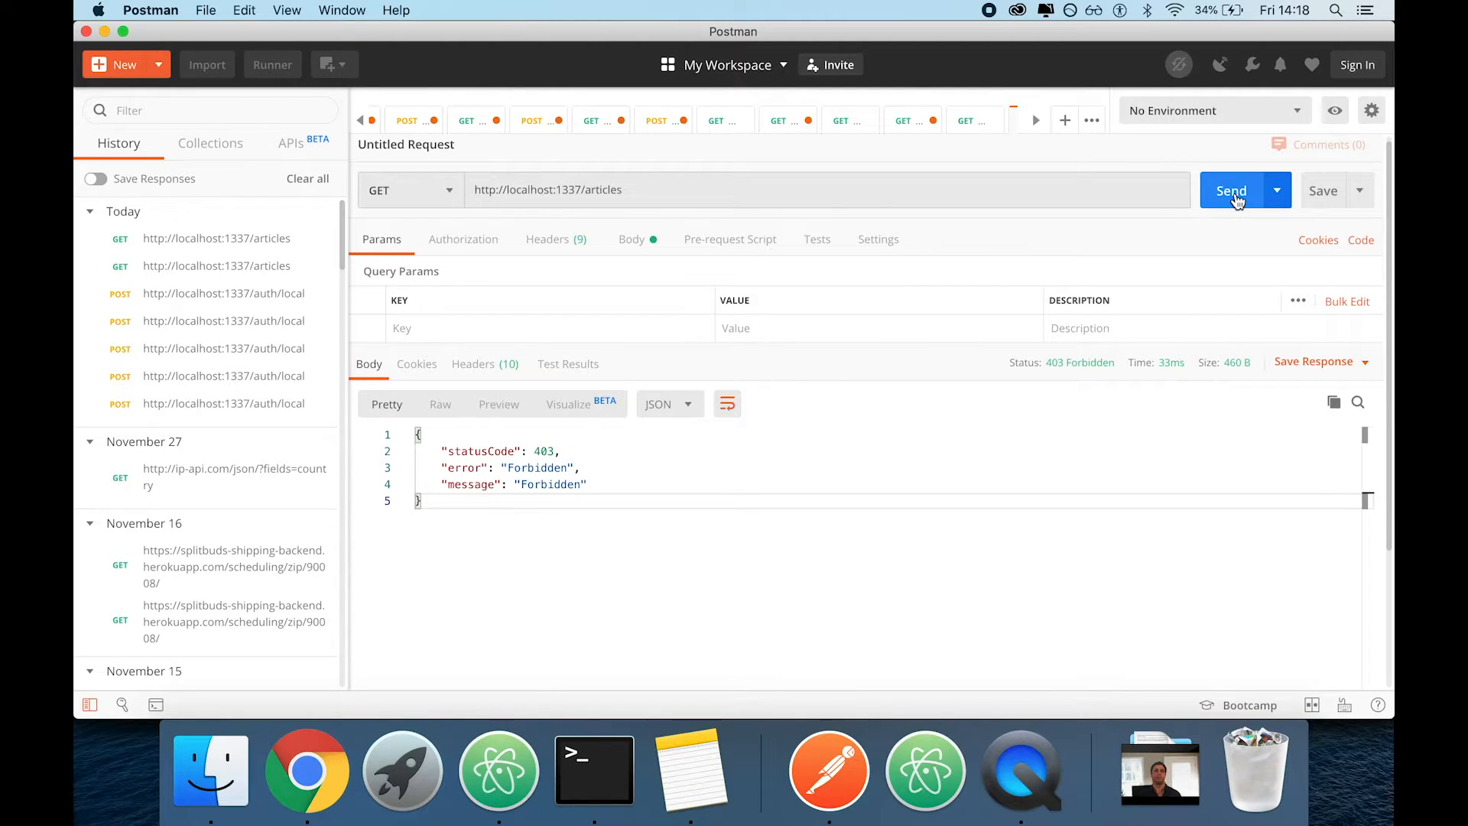
click(1234, 192)
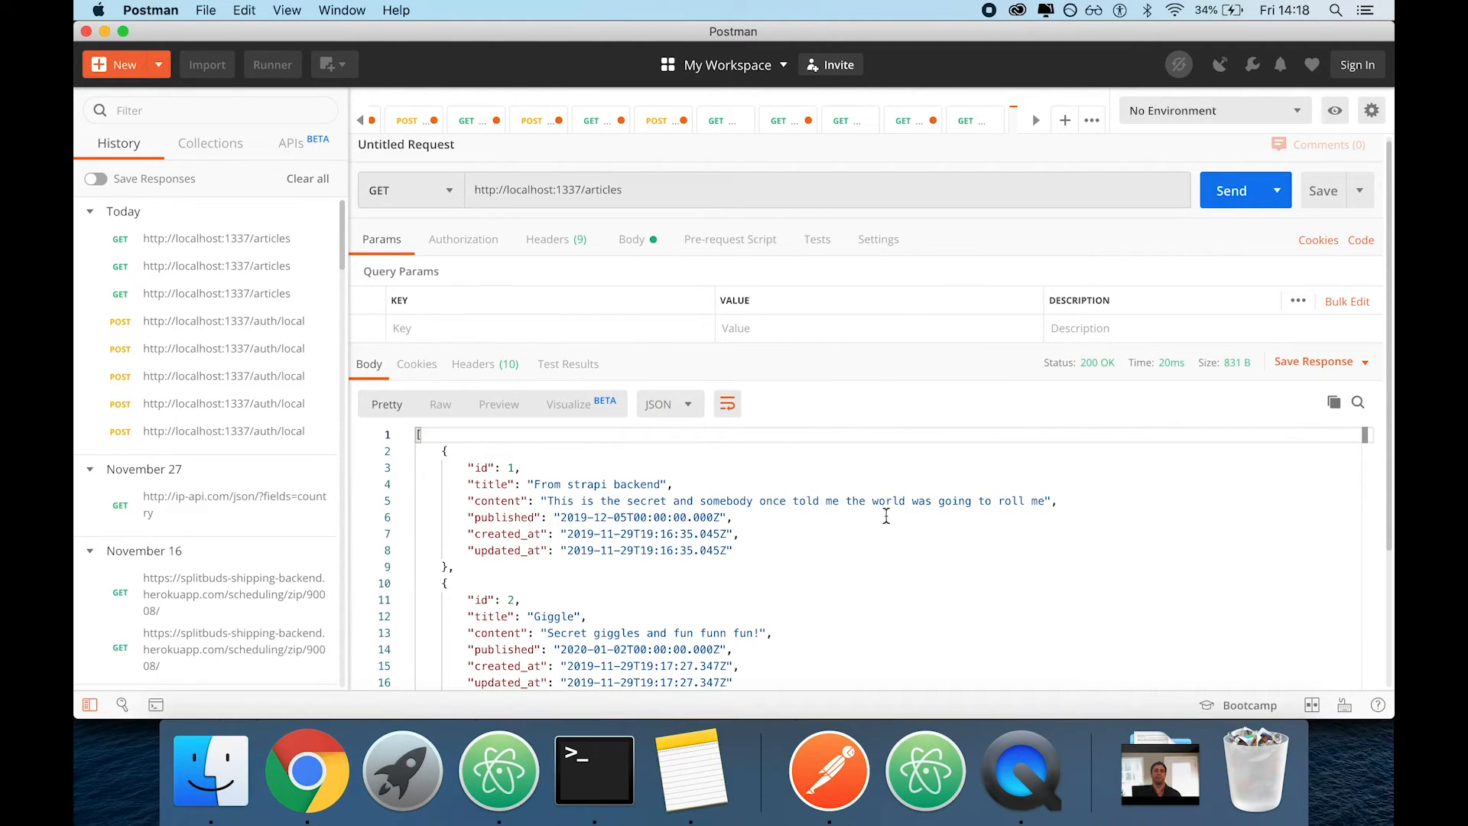
scroll(886, 516, down, 1)
scroll(887, 516, down, 3)
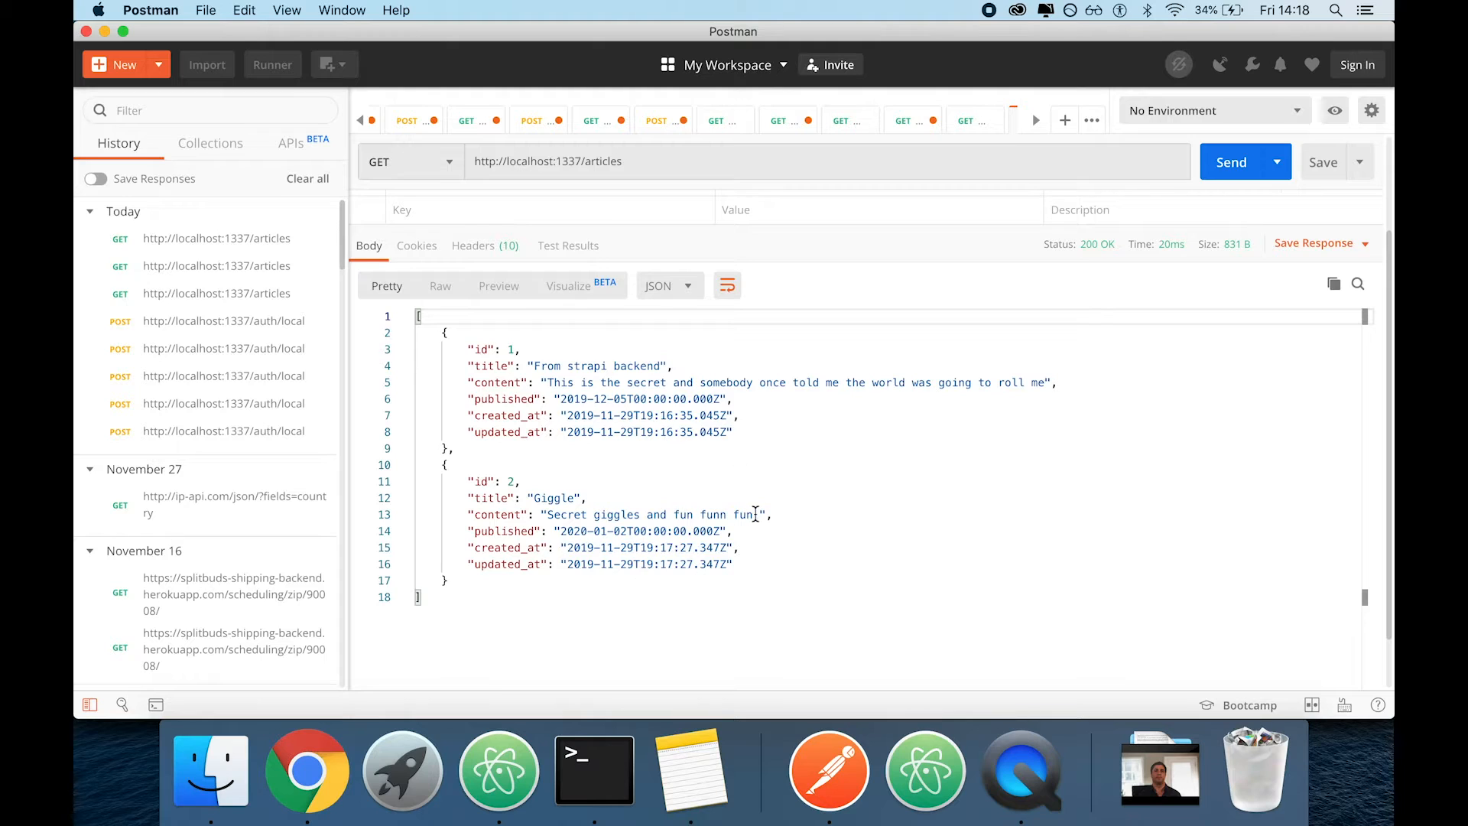
Switch to Chrome and review the Article permissions granted to the Public role
key(super+Tab)
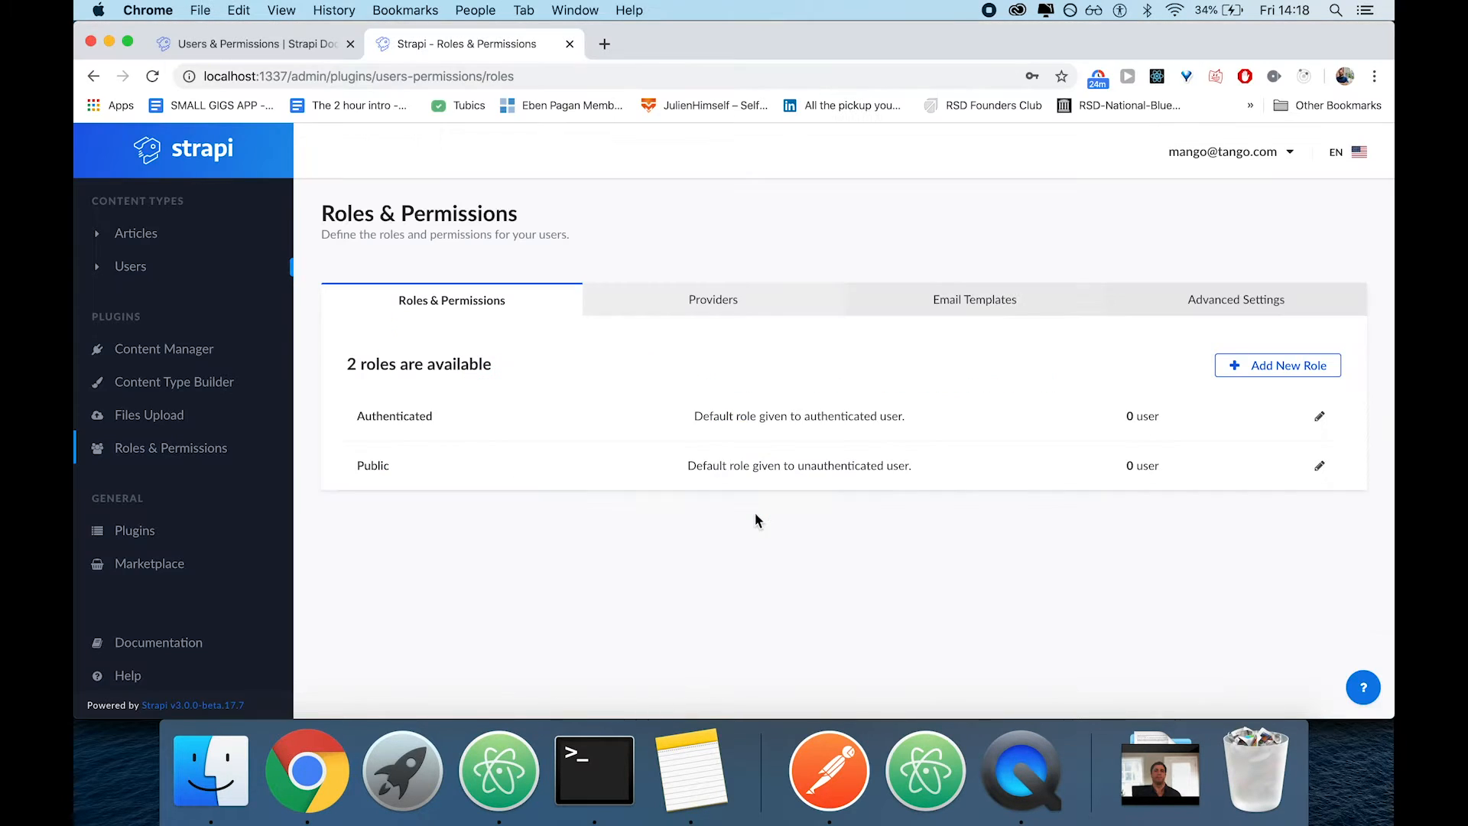
key(super+Tab)
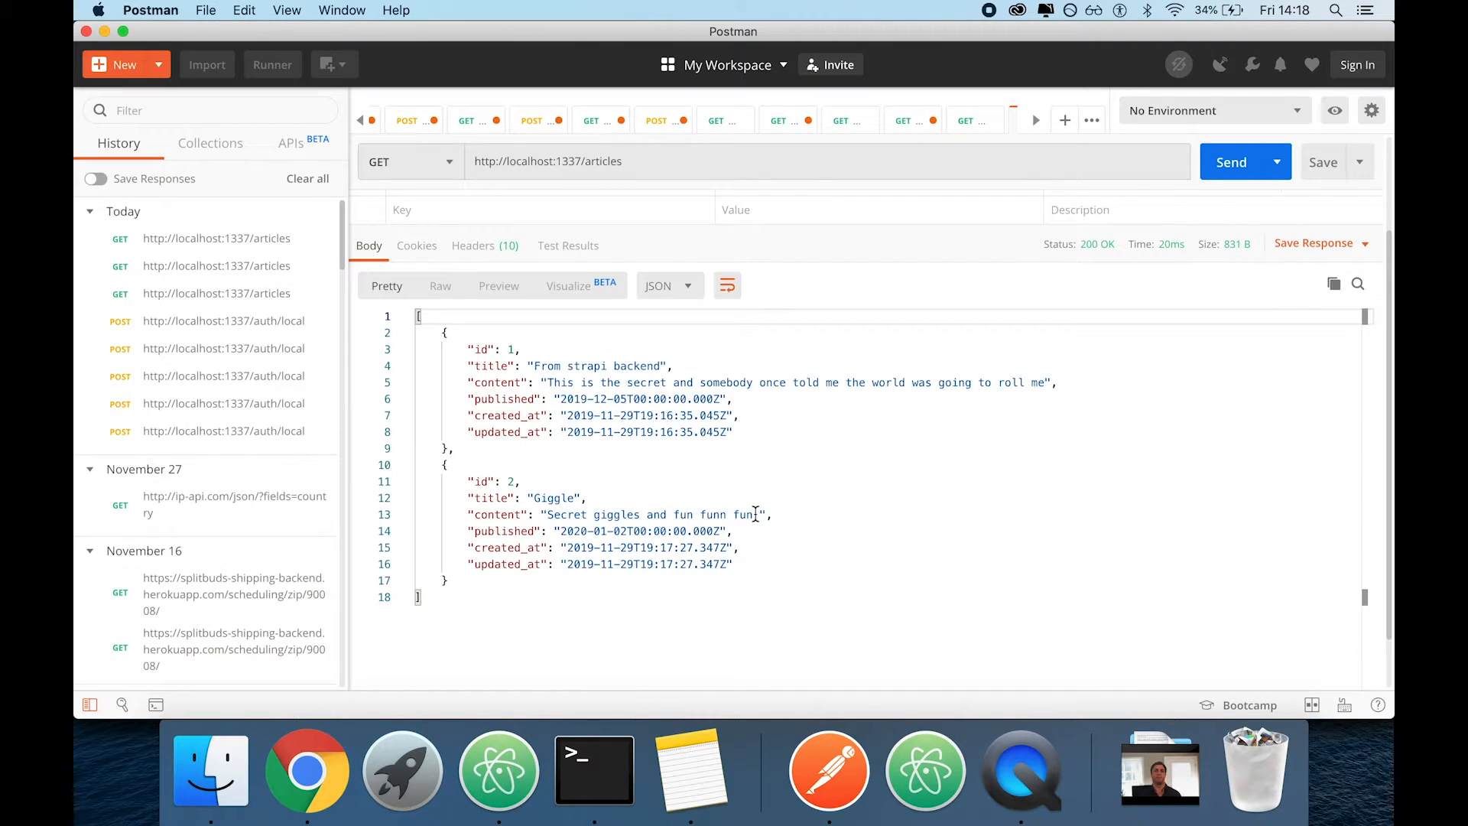
scroll(612, 470, up, 1)
key(super+Tab)
click(550, 474)
scroll(506, 555, down, 3)
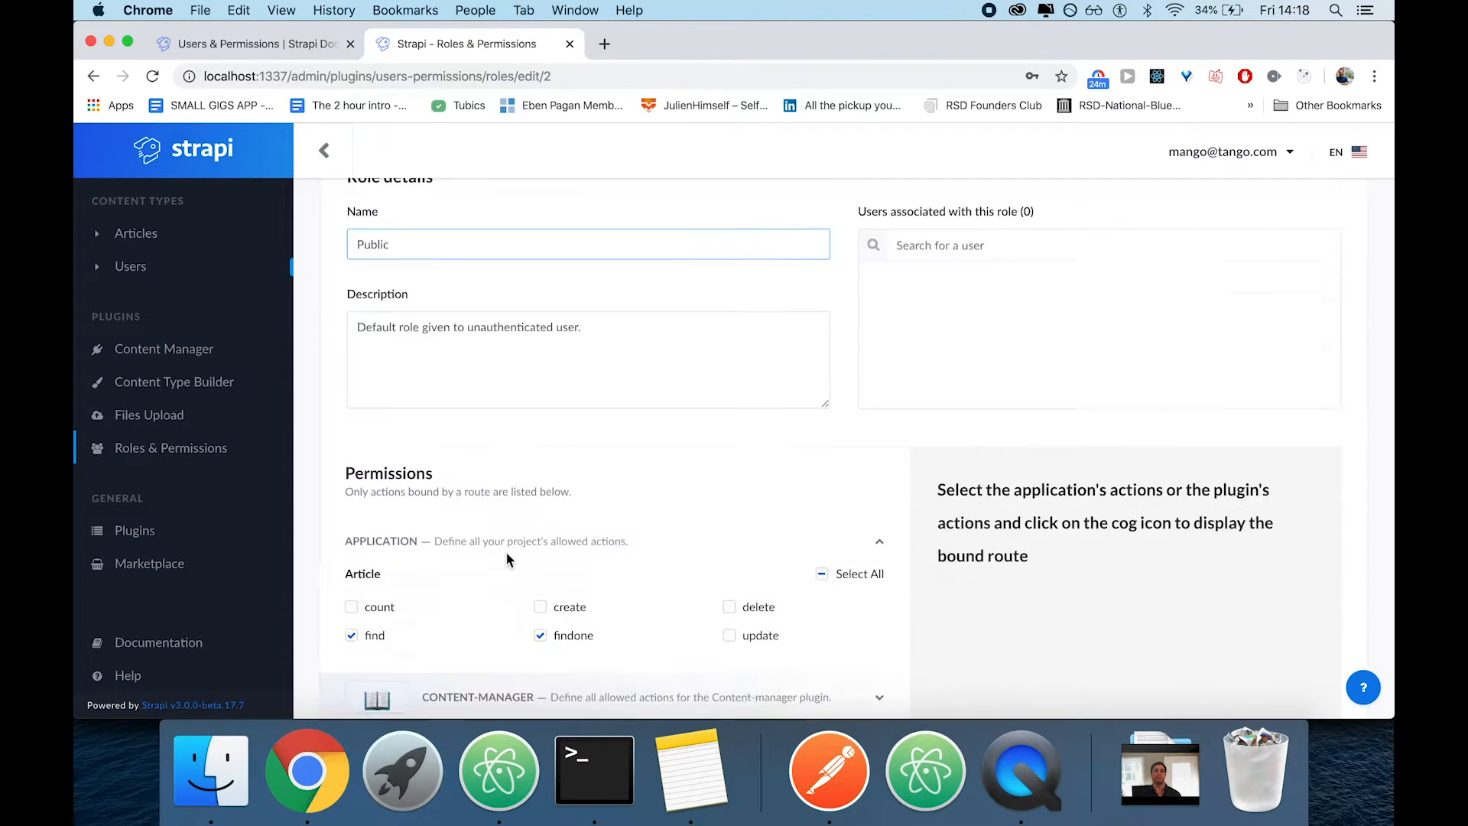
scroll(507, 559, down, 3)
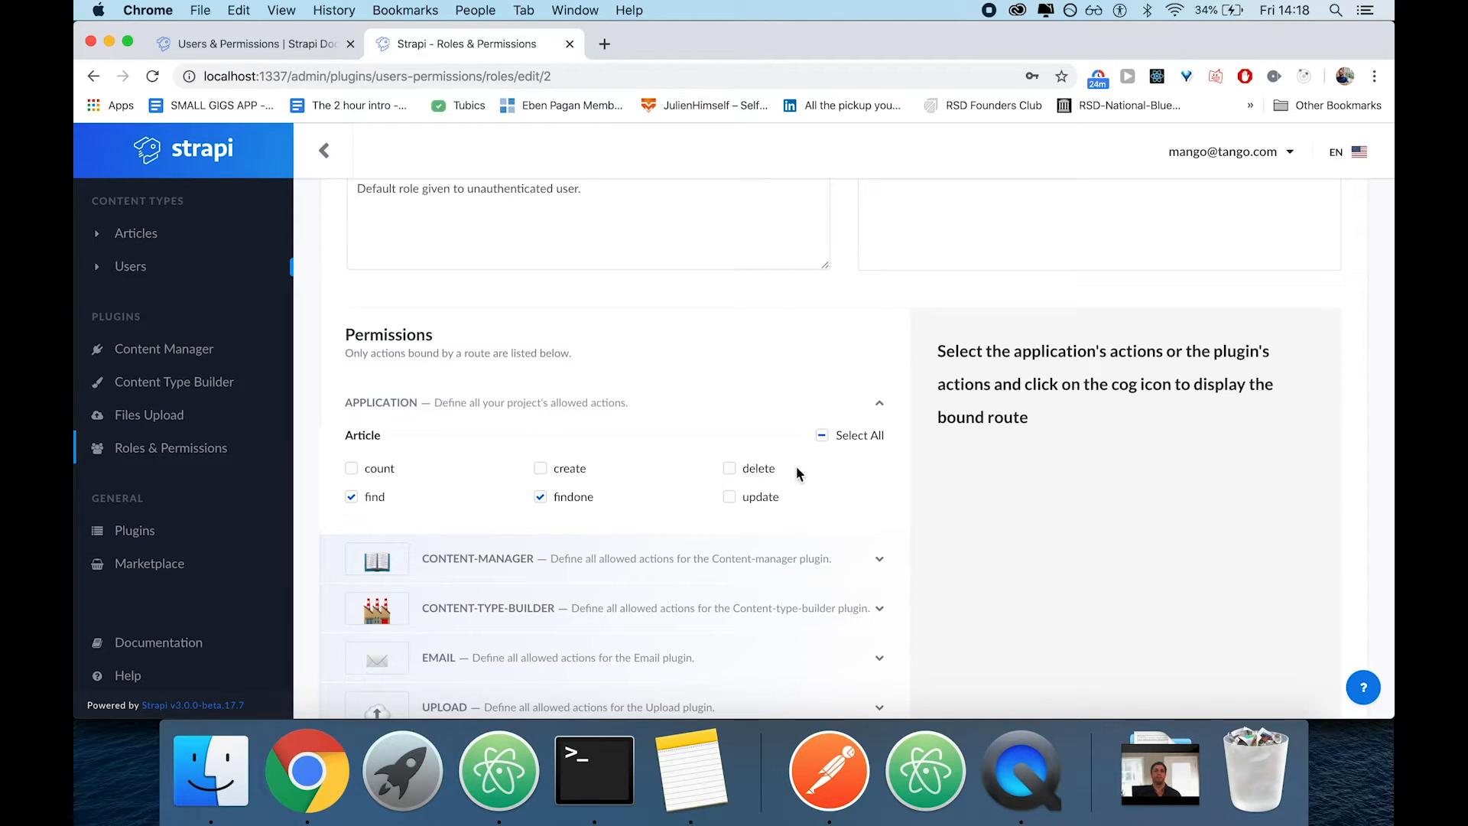
scroll(797, 467, up, 3)
scroll(797, 467, down, 3)
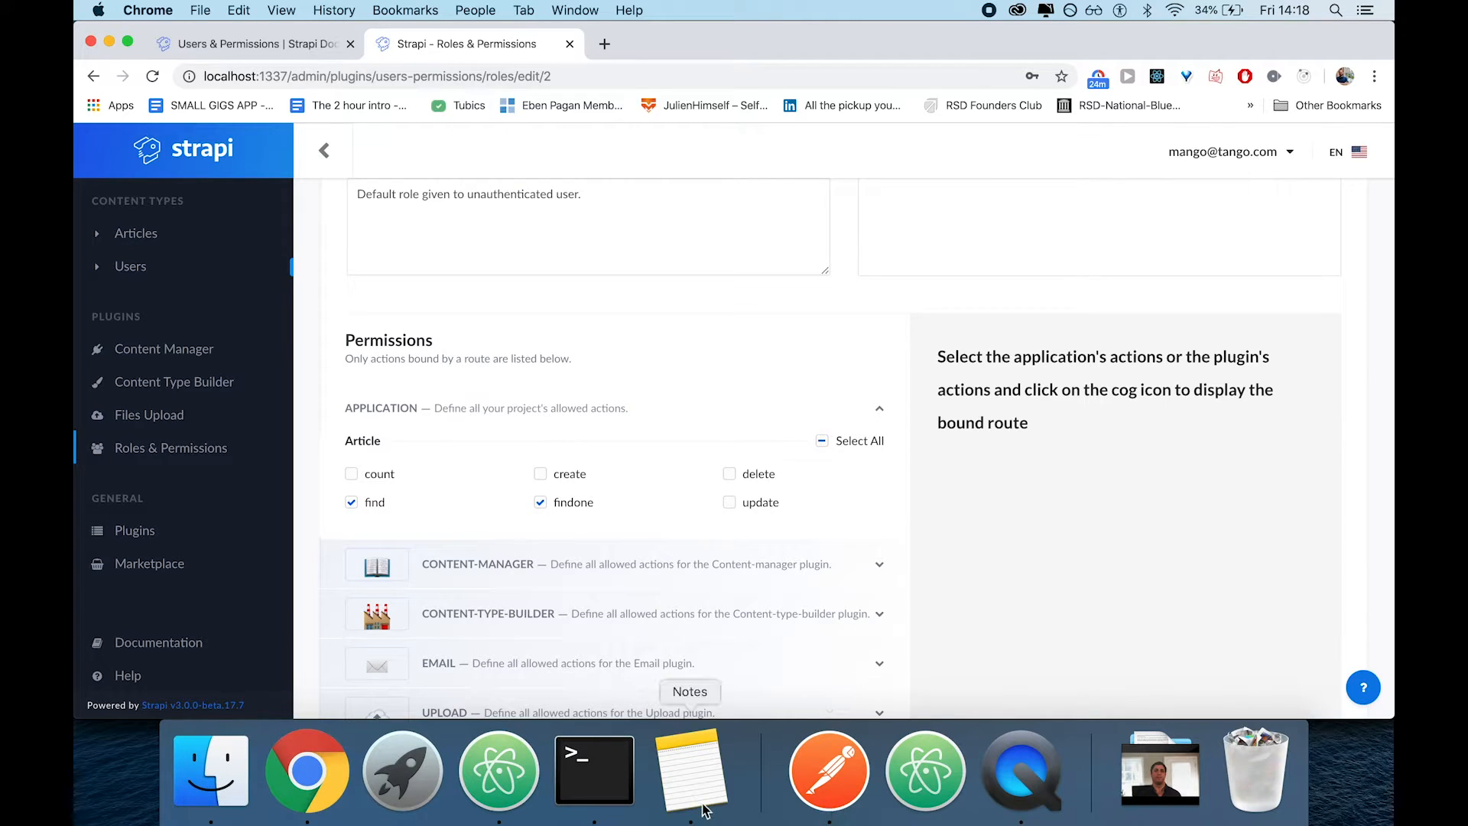
Switch to Notes and create a new note with "GET /articles" as its first line
click(835, 781)
click(672, 768)
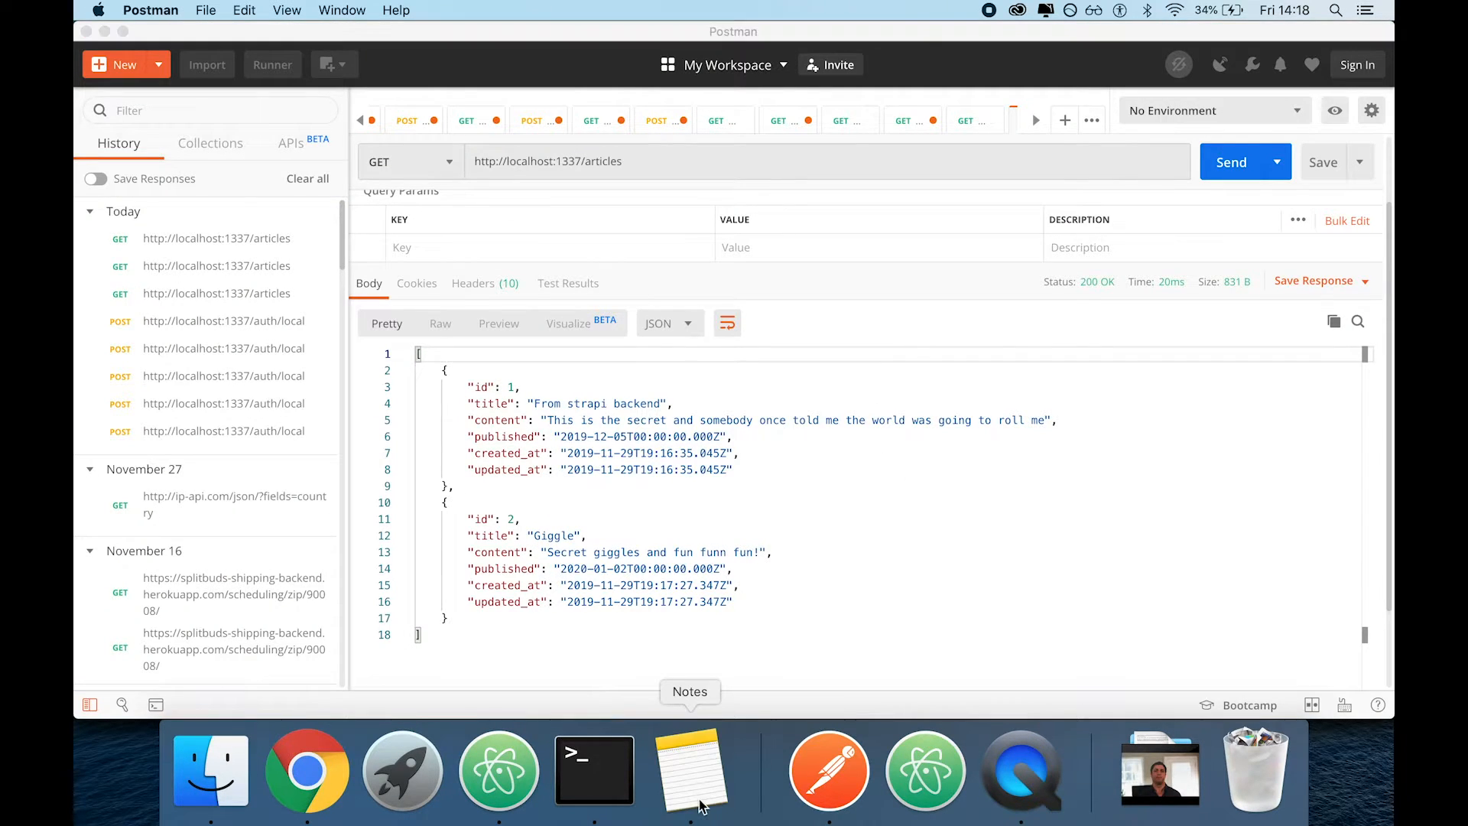
key(super+n)
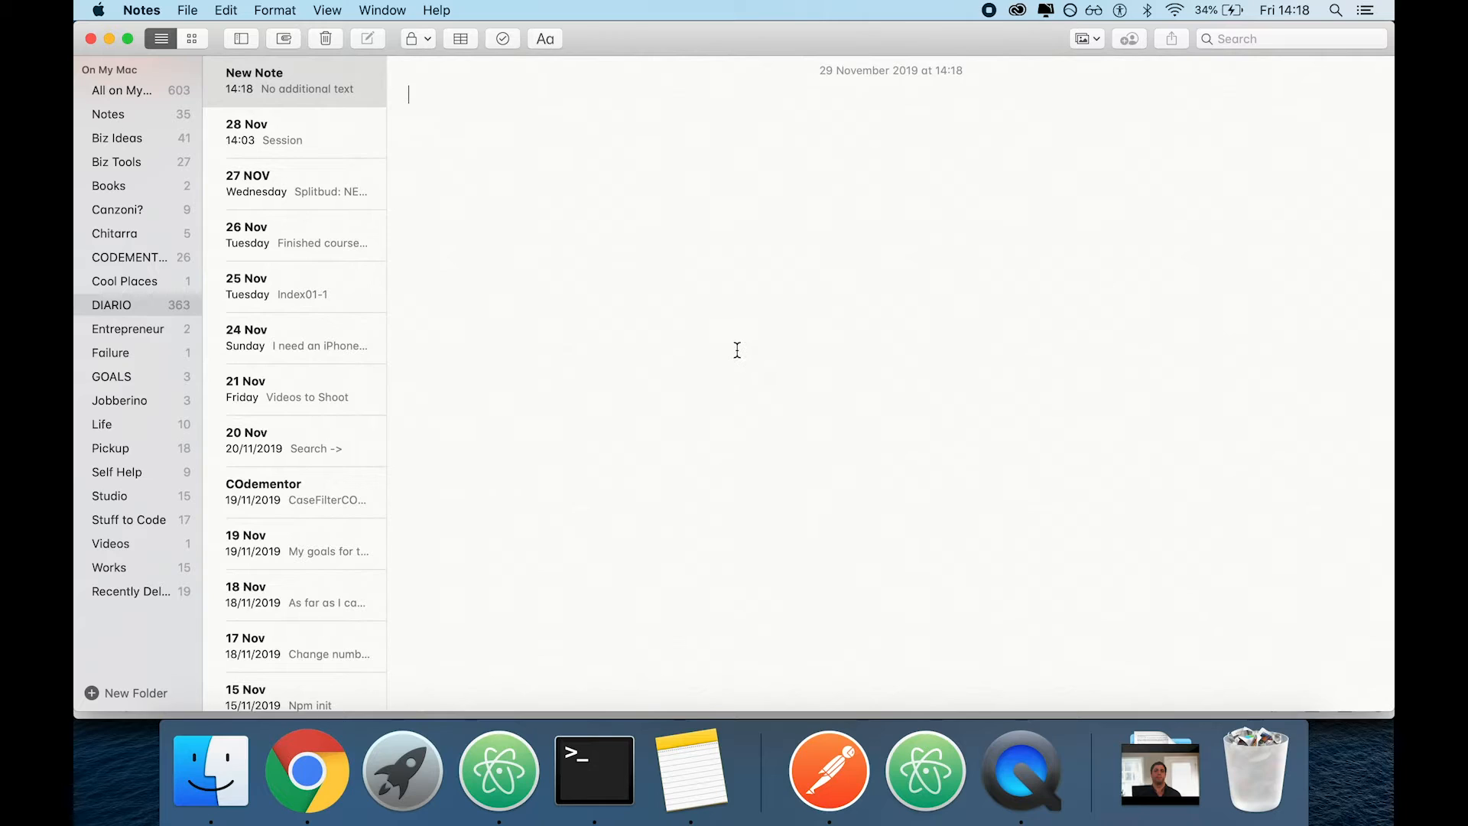
text(GET /)
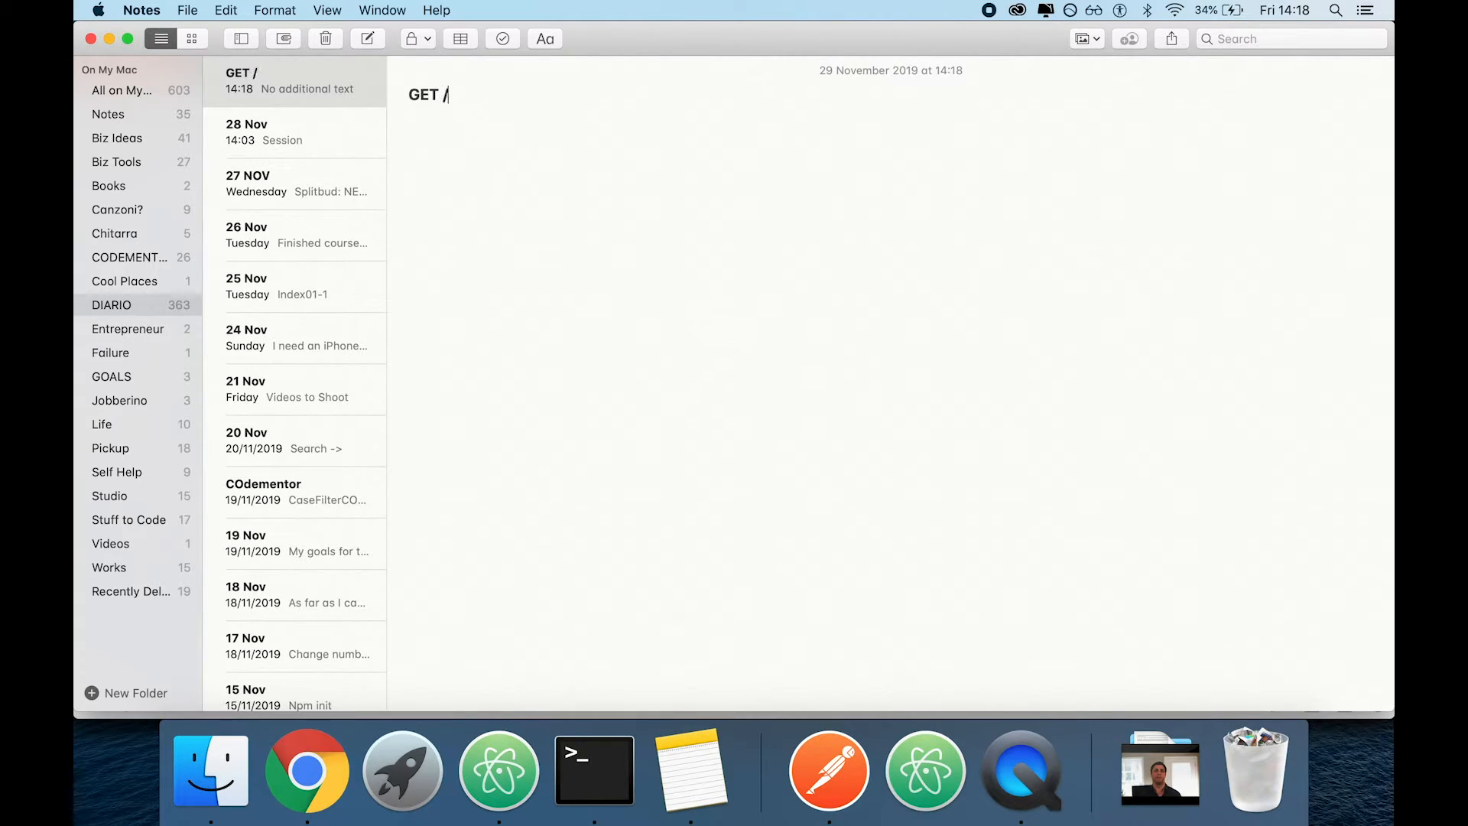
text(nrtciles)
key(BackSpace)
key(BackSpace)
key(BackSpace)
key(BackSpace)
key(BackSpace)
text(icles )
text(GET /)
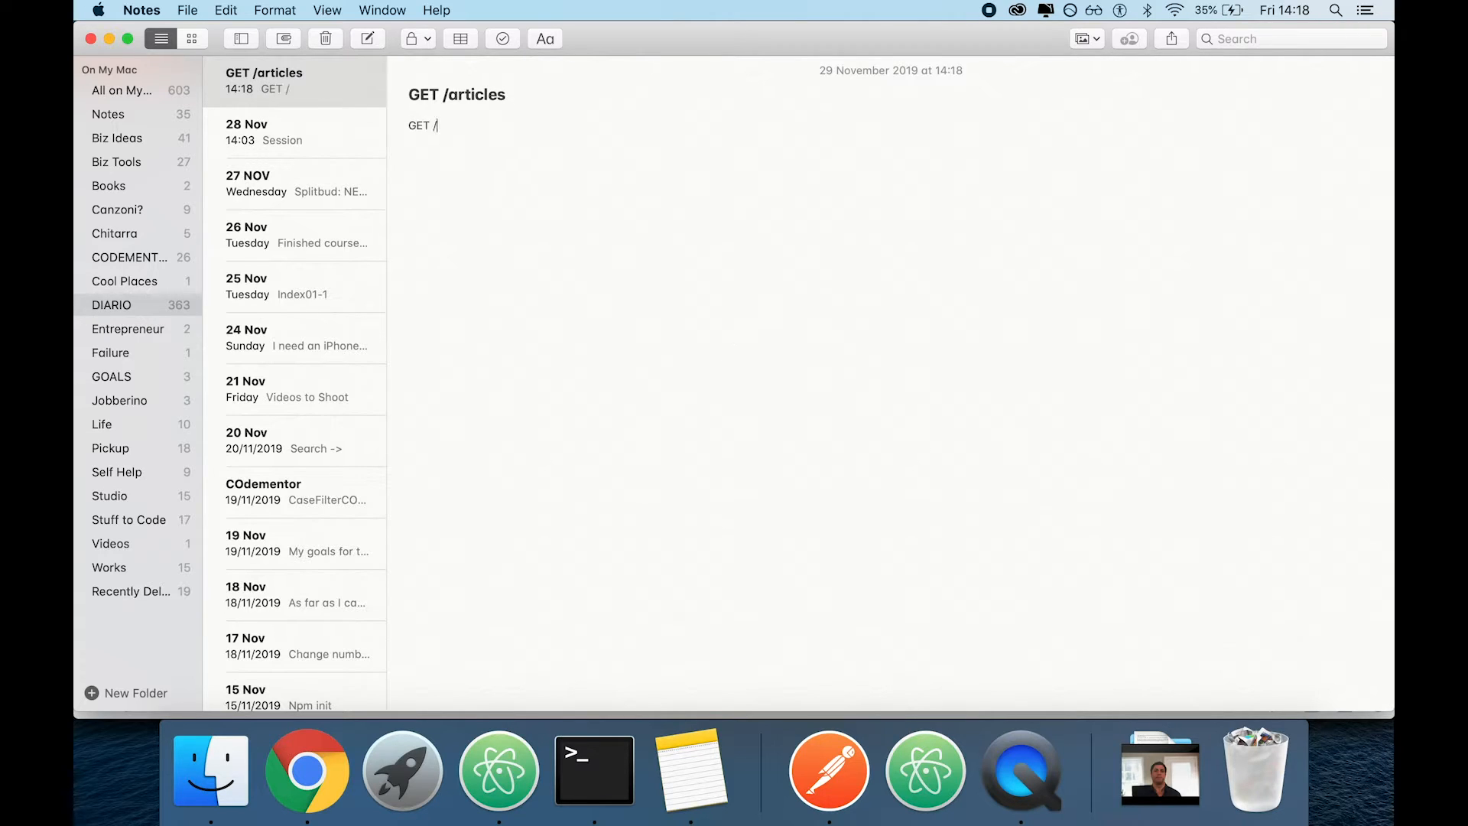
text(artci)
Add a "GET /articles/:id" line to the note and paste copies of it below
key(BackSpace)
text(icle)
drag(493, 127, 356, 138)
key(cmd+c)
click(529, 143)
key(super+v)
Change the copied endpoint lines to PUT and DELETE, and add another copy as a POST line
key(super+v)
double_click(419, 140)
text(PUT)
double_click(419, 156)
text(DELETE)
key(Return)
key(Return)
key(super+v)
double_click(418, 185)
text(POST)
key(BackSpace)
key(BackSpace)
key(BackSpace)
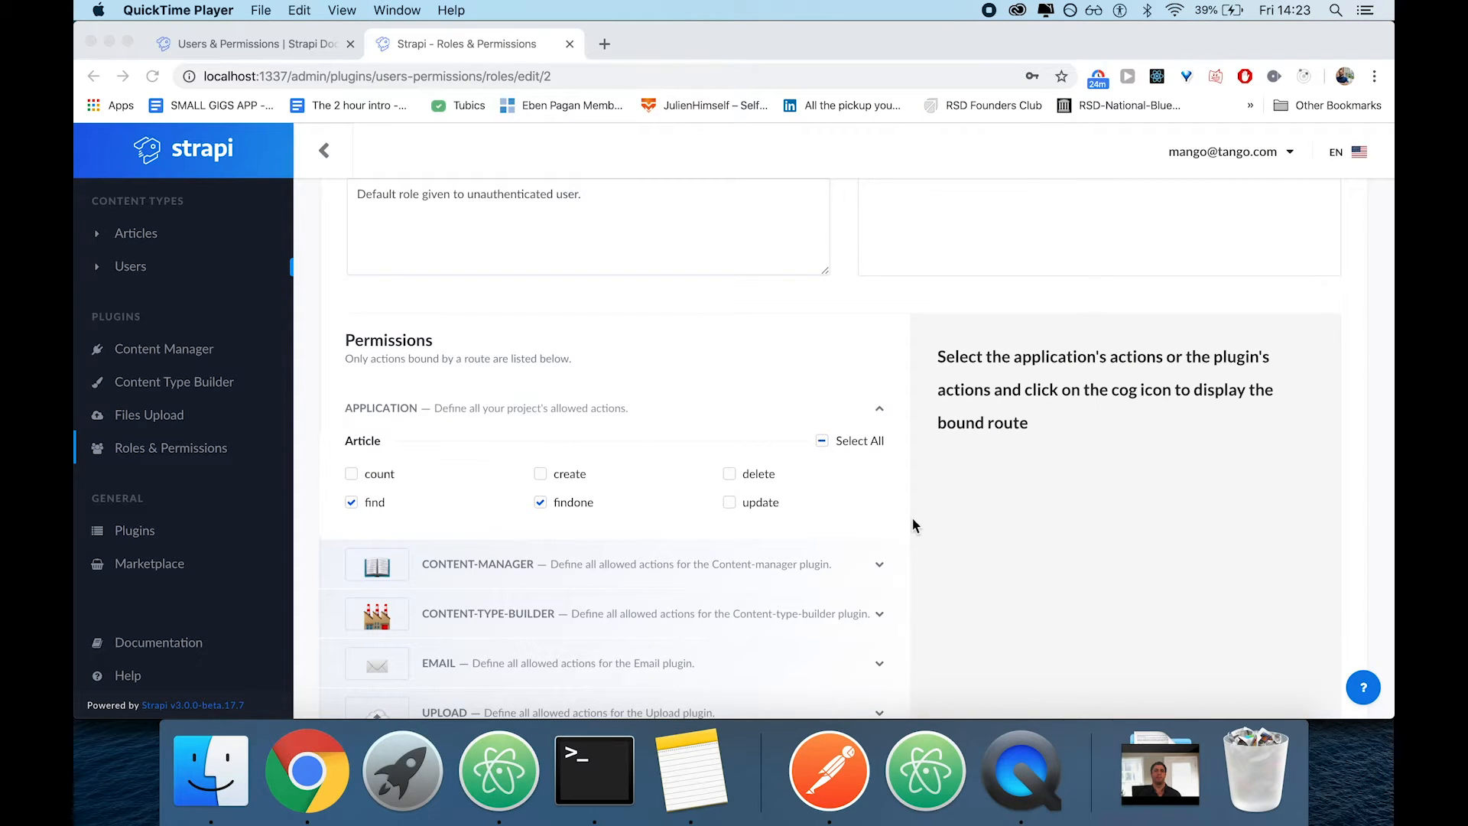
Switch to Chrome, reopen the Public role from Roles & Permissions and review its Article permissions
click(200, 451)
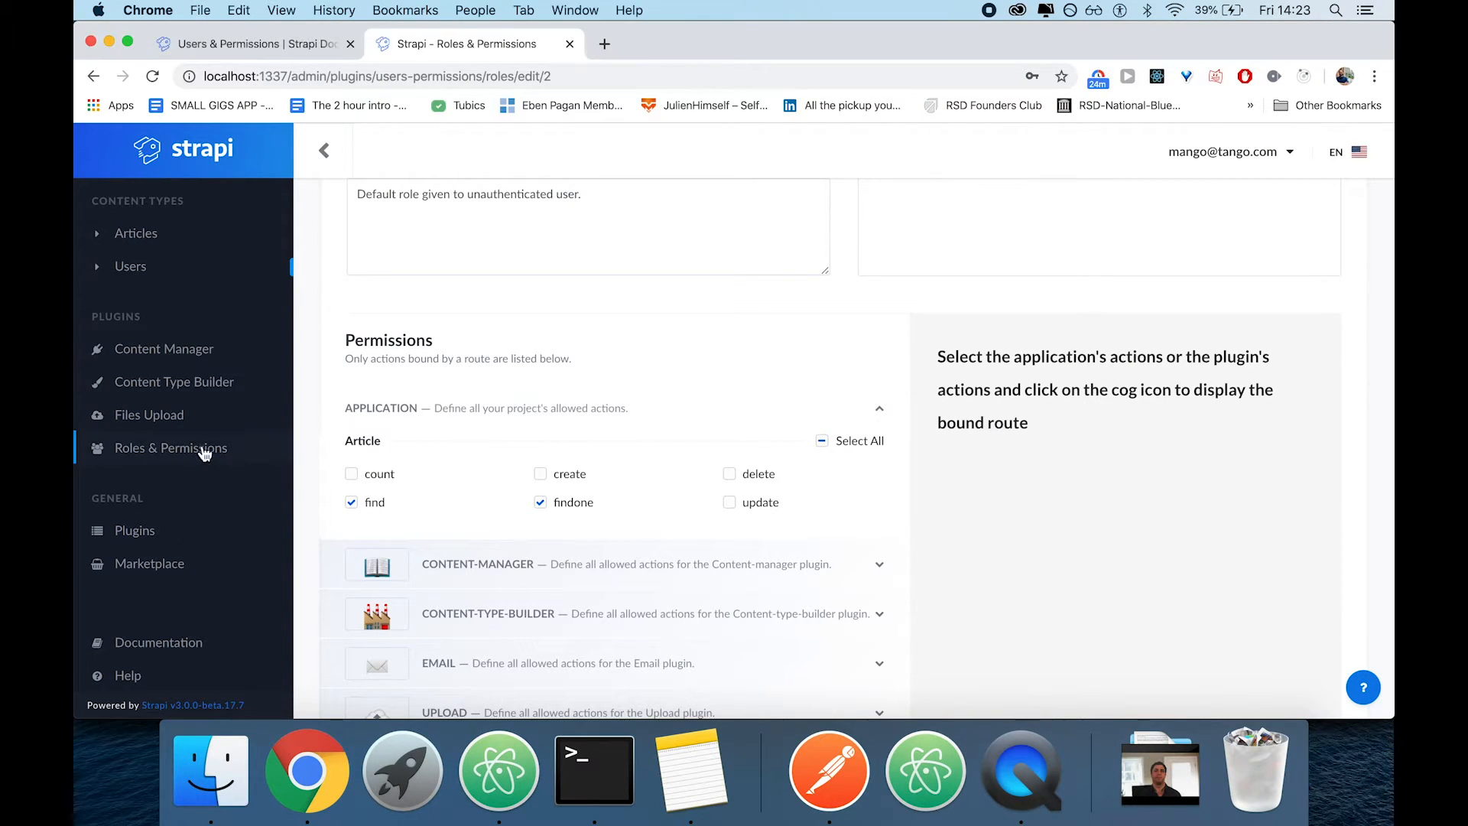
click(208, 452)
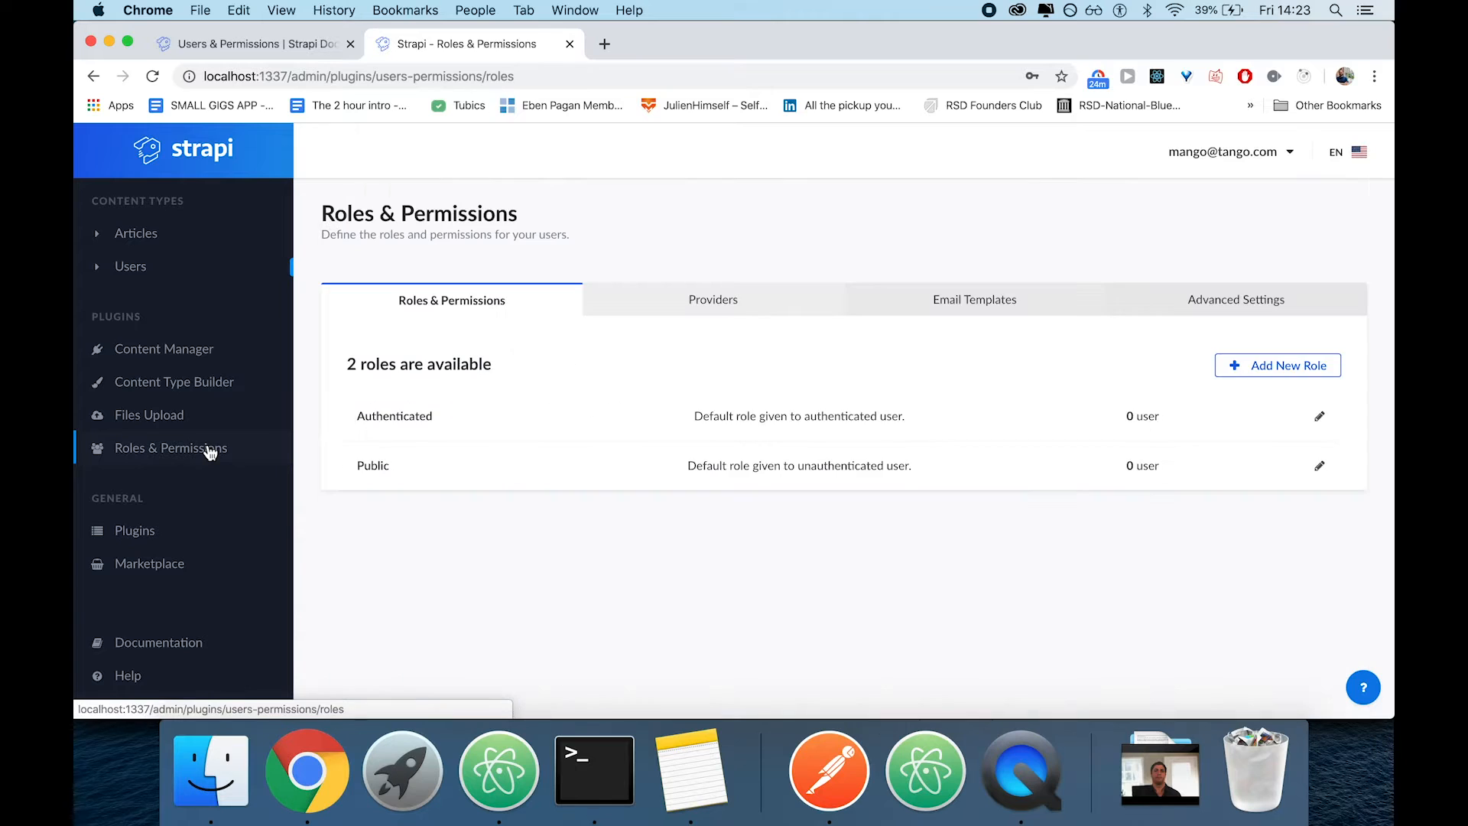
click(640, 456)
scroll(640, 450, down, 3)
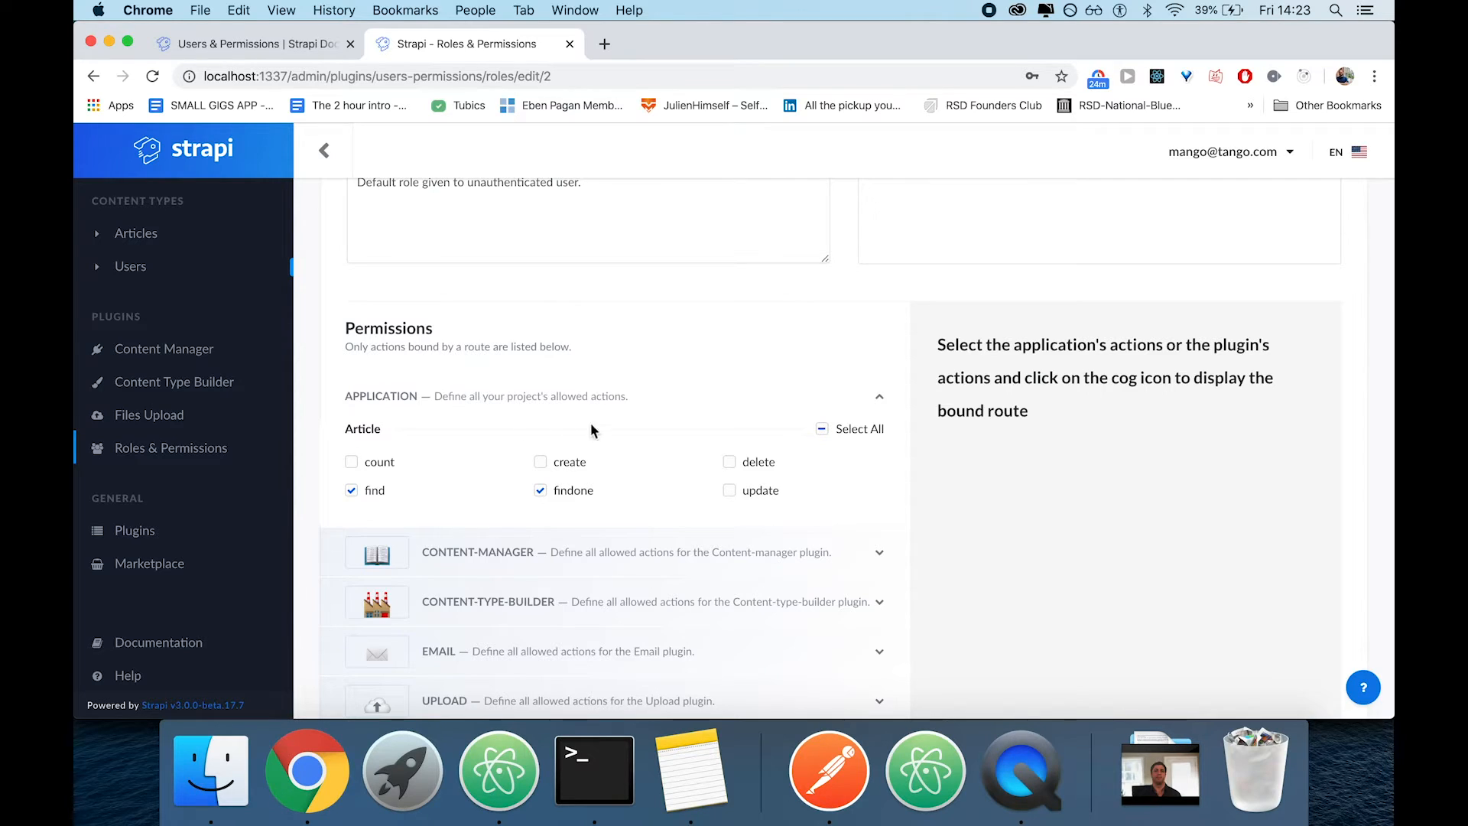
scroll(718, 351, up, 3)
click(785, 370)
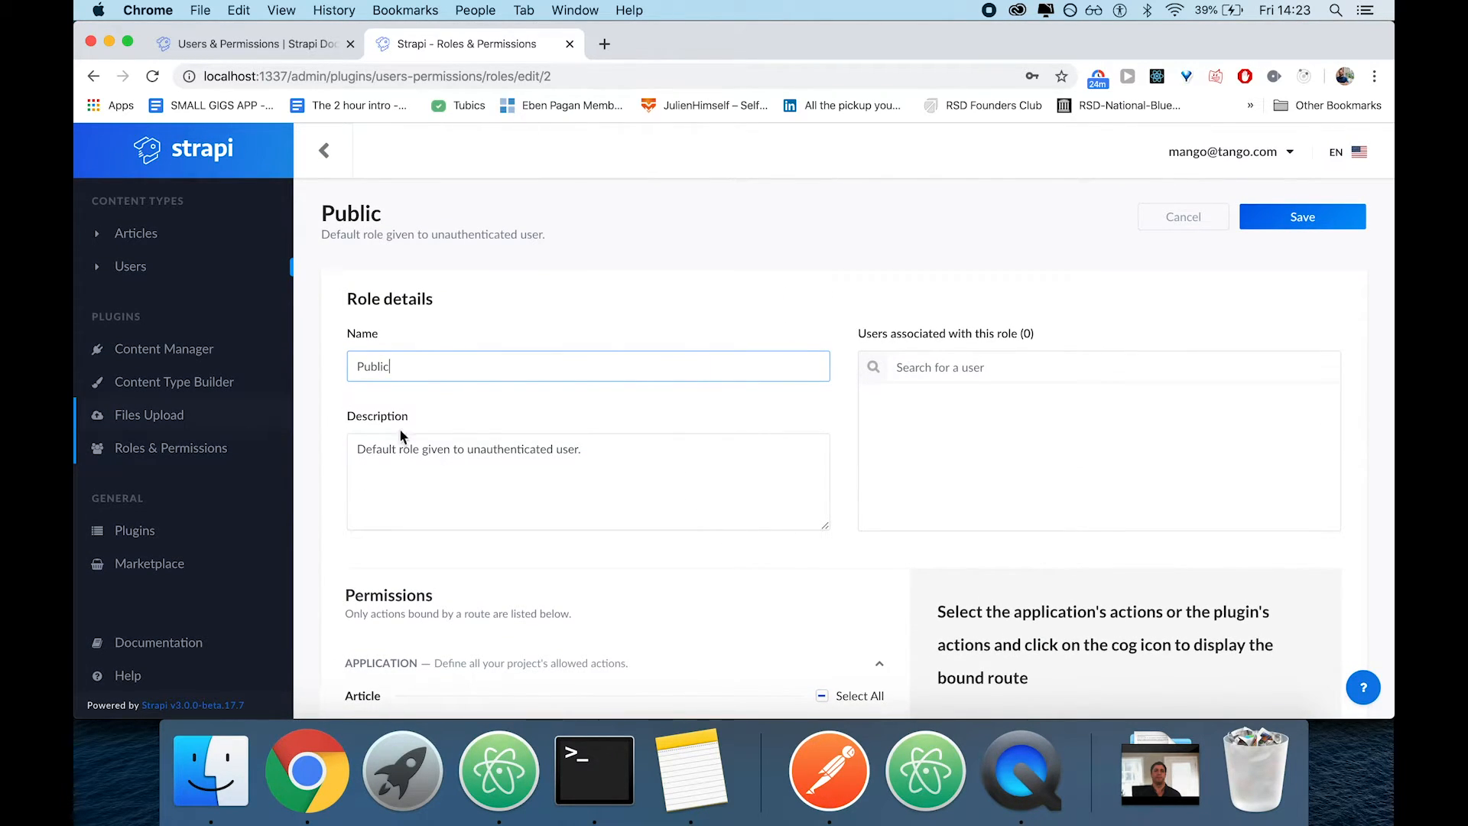
Allow the Article find, findone, create, delete and update actions for the Authenticated role and save the role
click(174, 457)
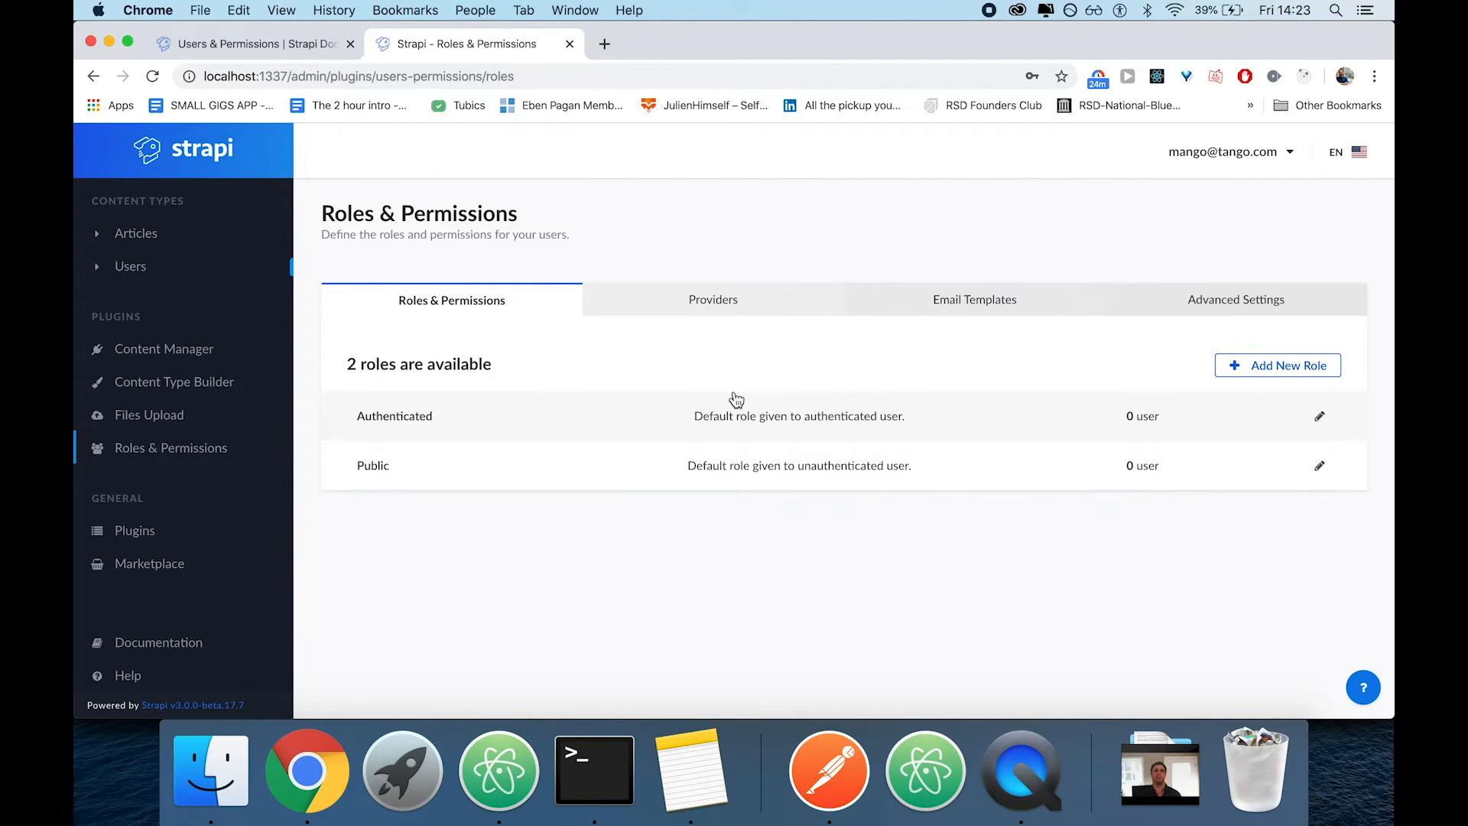
click(809, 411)
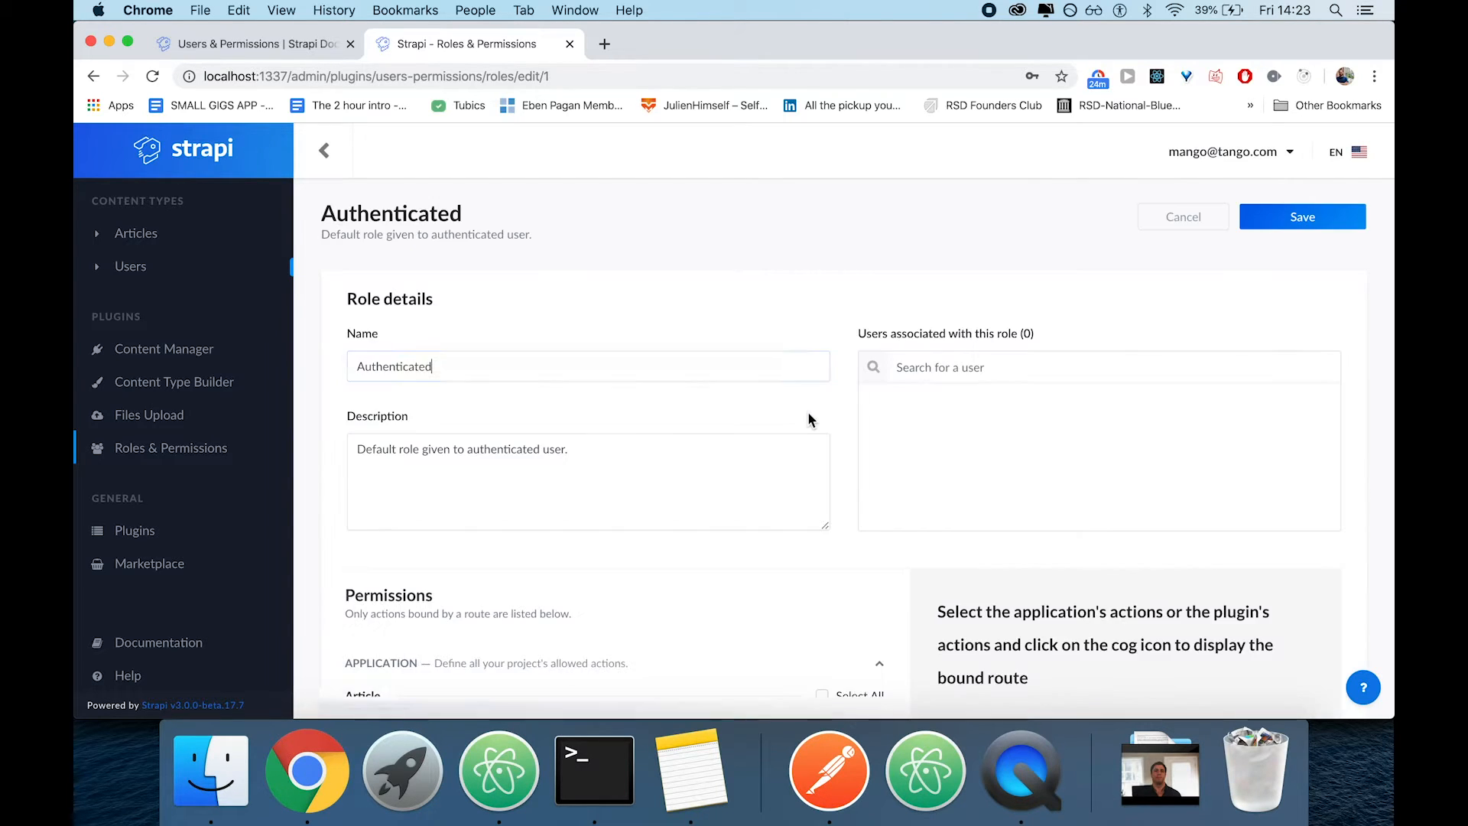
scroll(593, 387, down, 5)
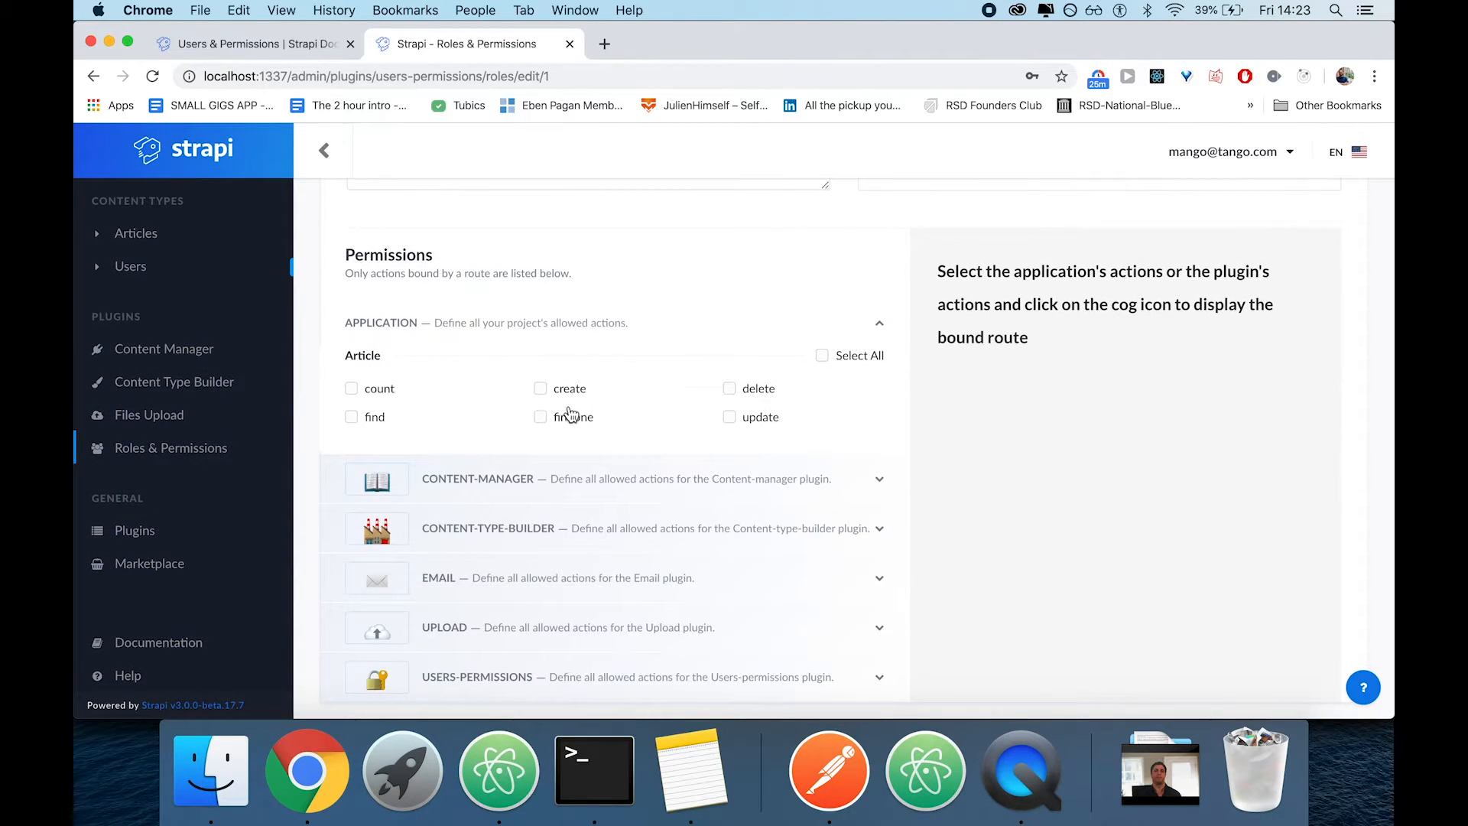
click(376, 425)
click(579, 417)
click(568, 390)
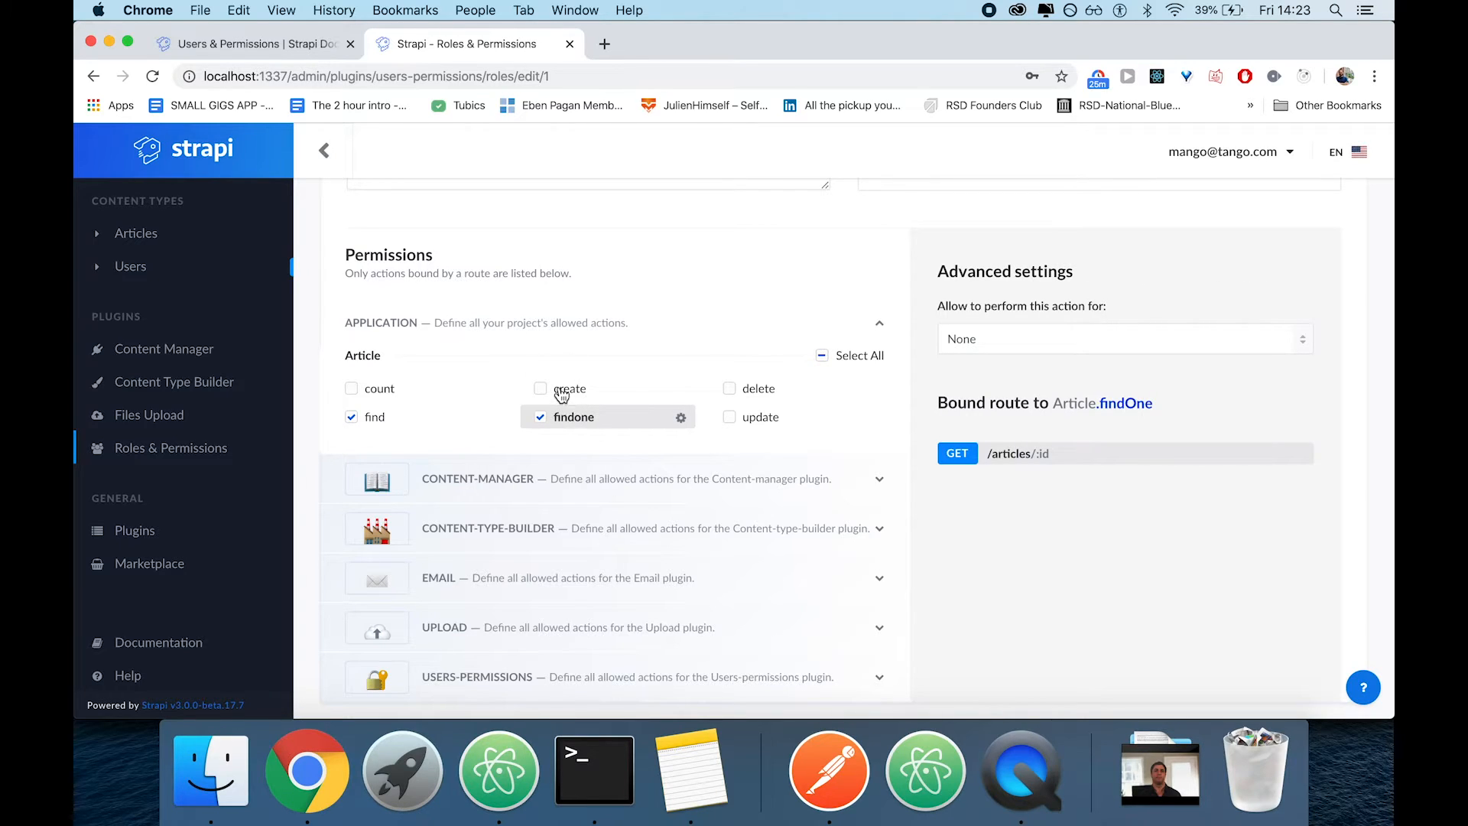
click(754, 389)
click(750, 419)
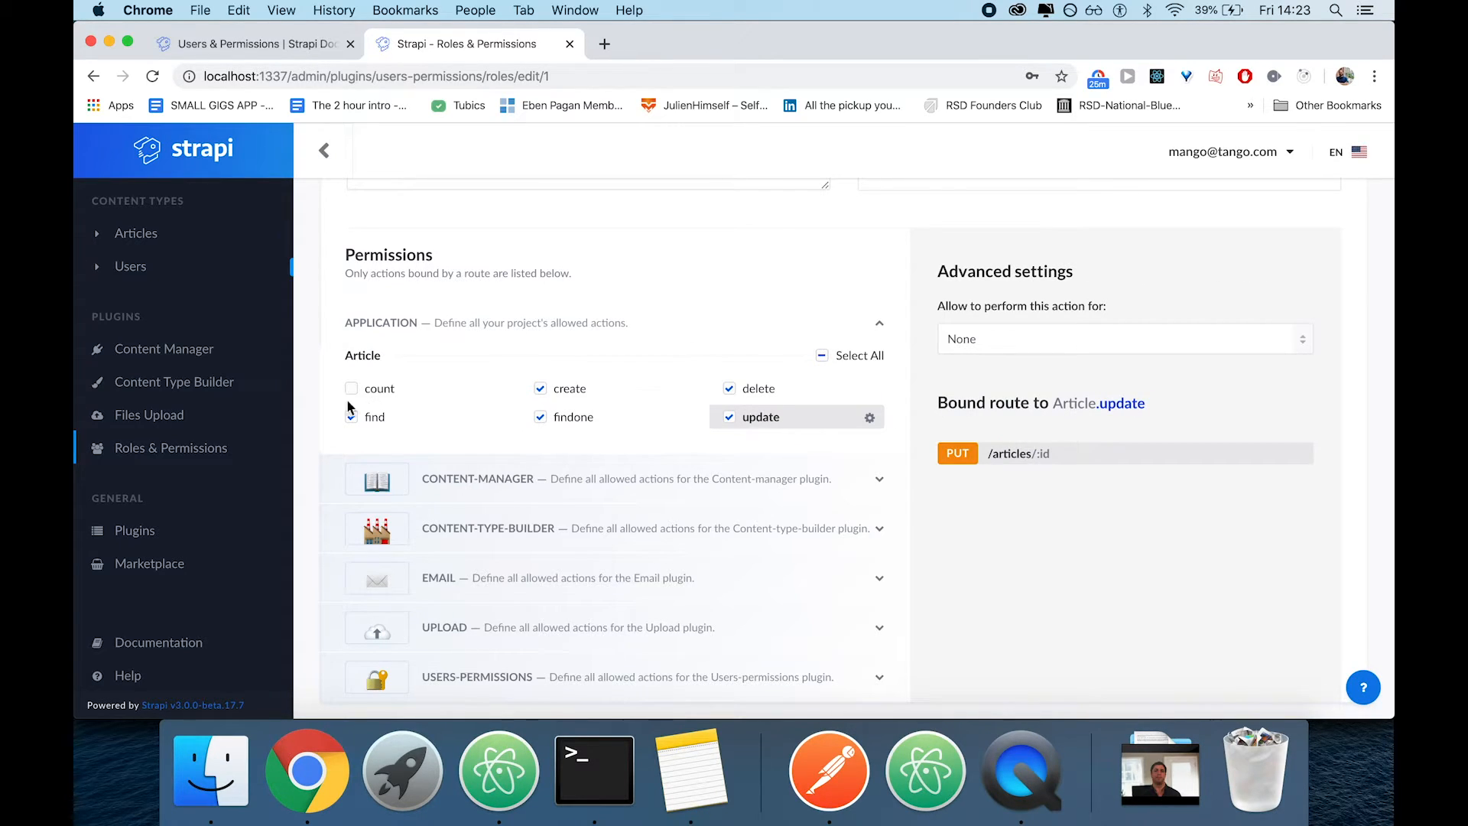
scroll(856, 342, up, 5)
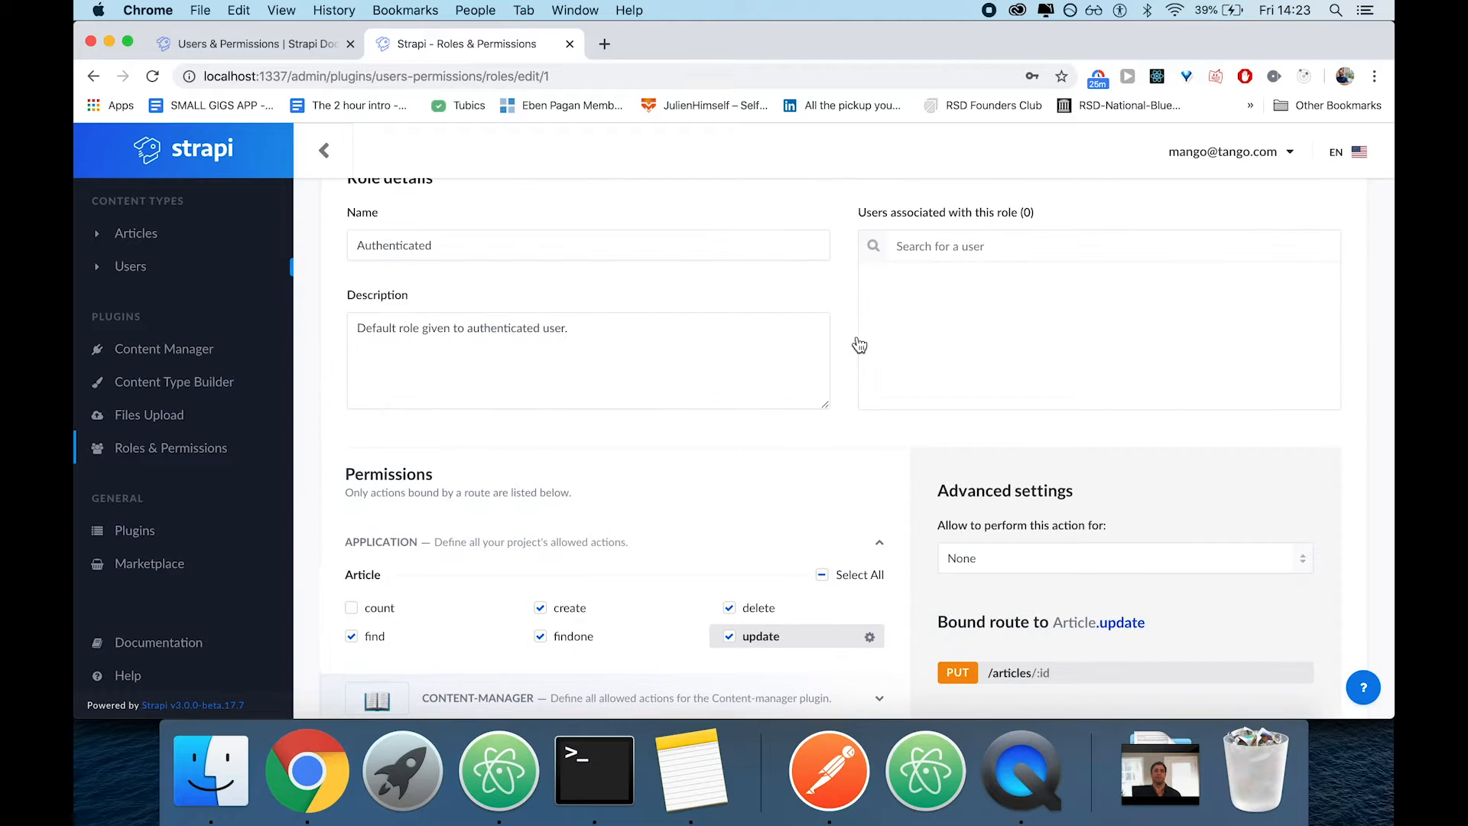
click(1308, 222)
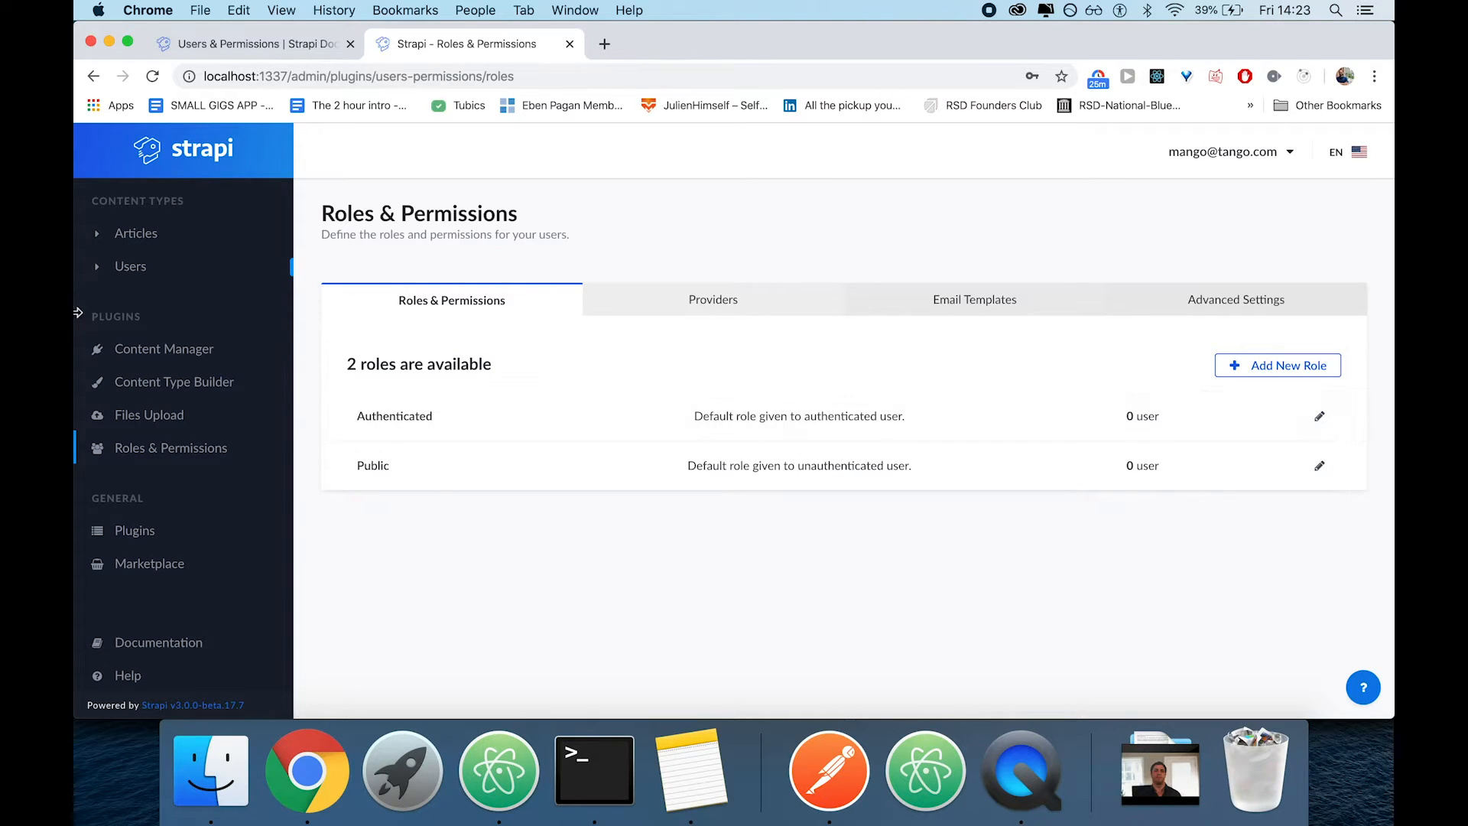
View the list of Strapi users, briefly check the articles request in Postman and return to Chrome
click(126, 279)
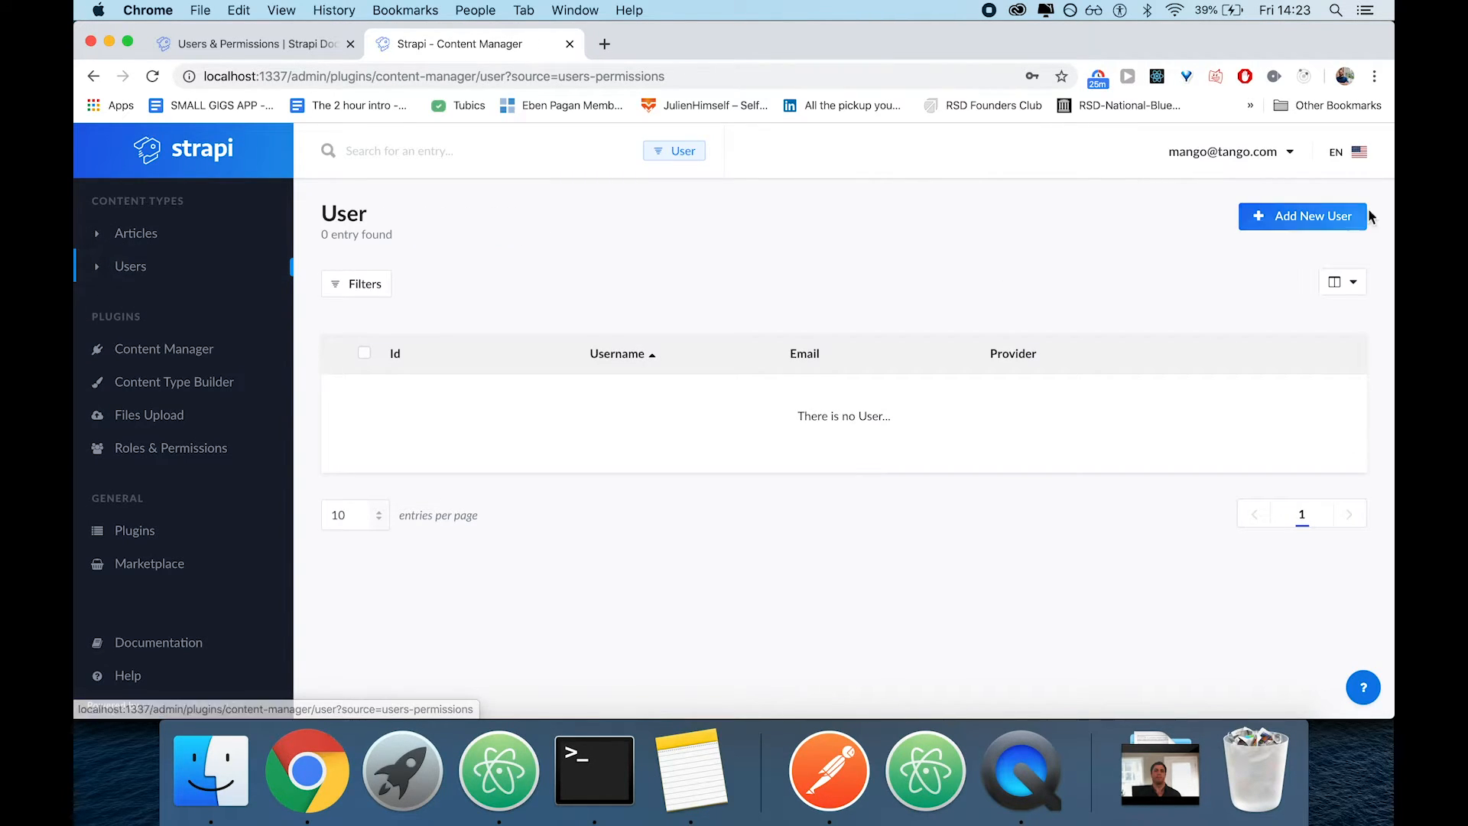
click(832, 799)
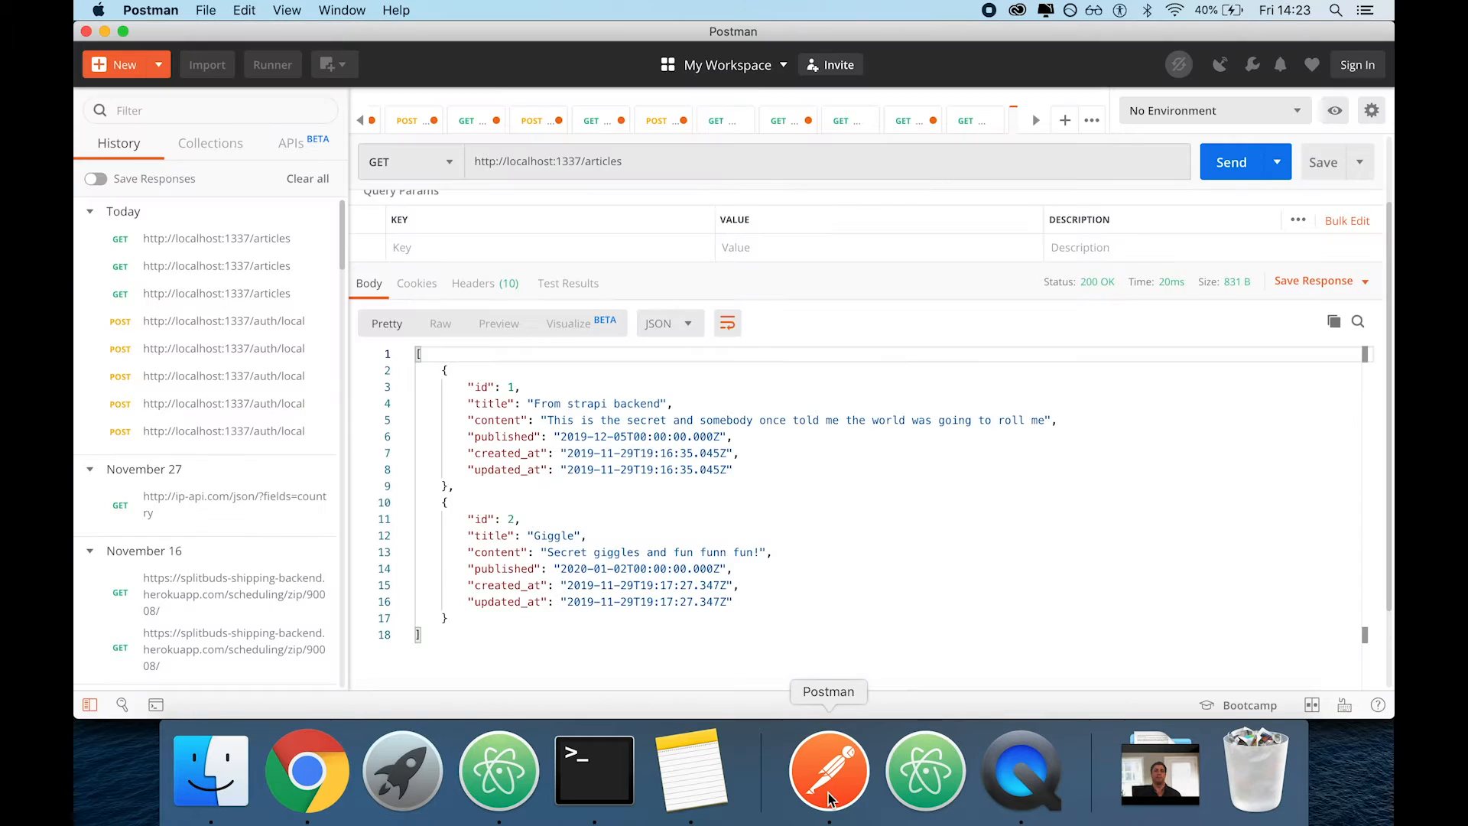
key(super+Tab)
Read the Users & Permissions documentation on authentication, from token usage to the registration example
click(275, 48)
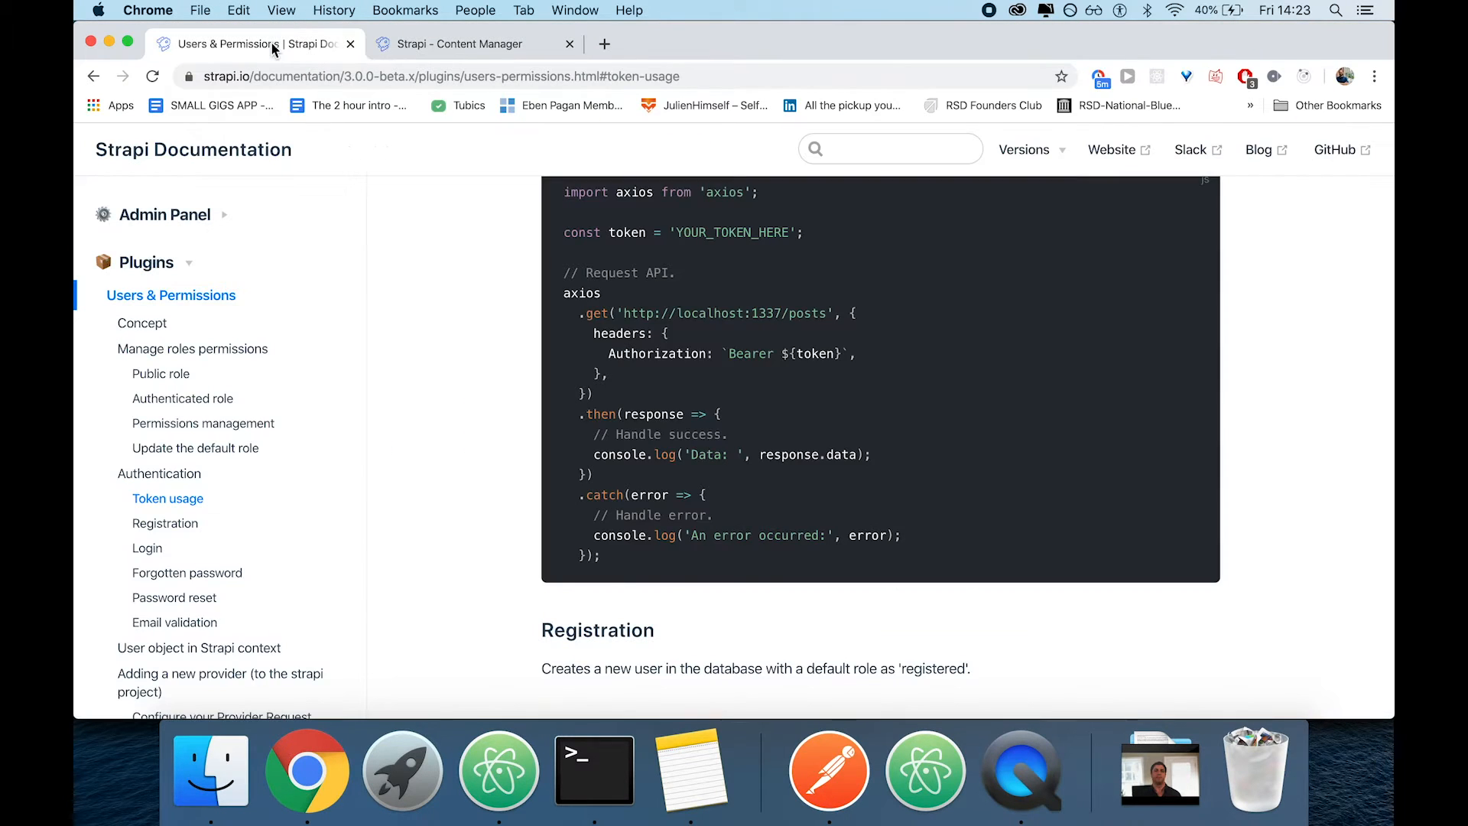
scroll(511, 509, up, 2)
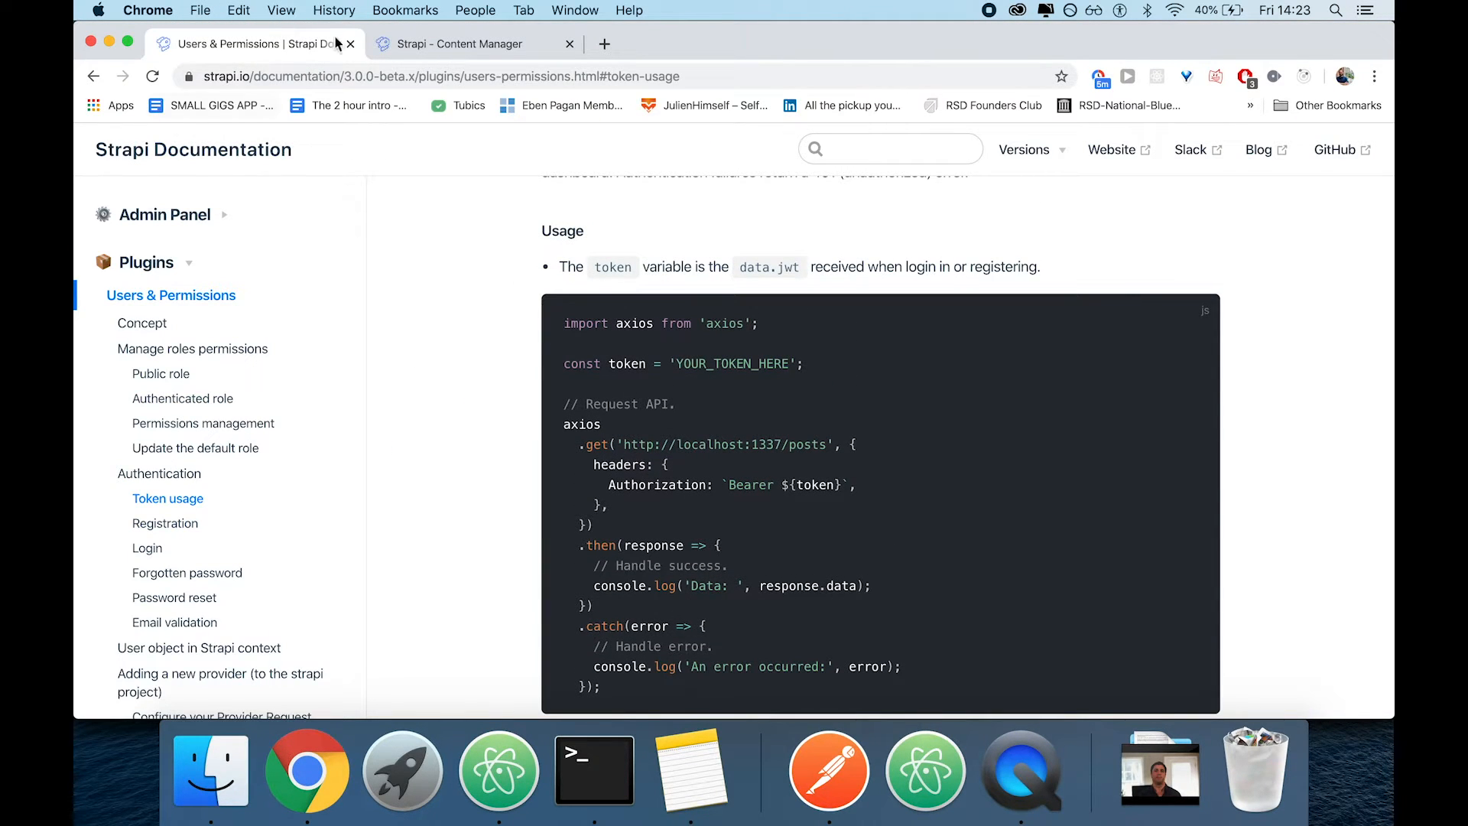
scroll(167, 386, up, 5)
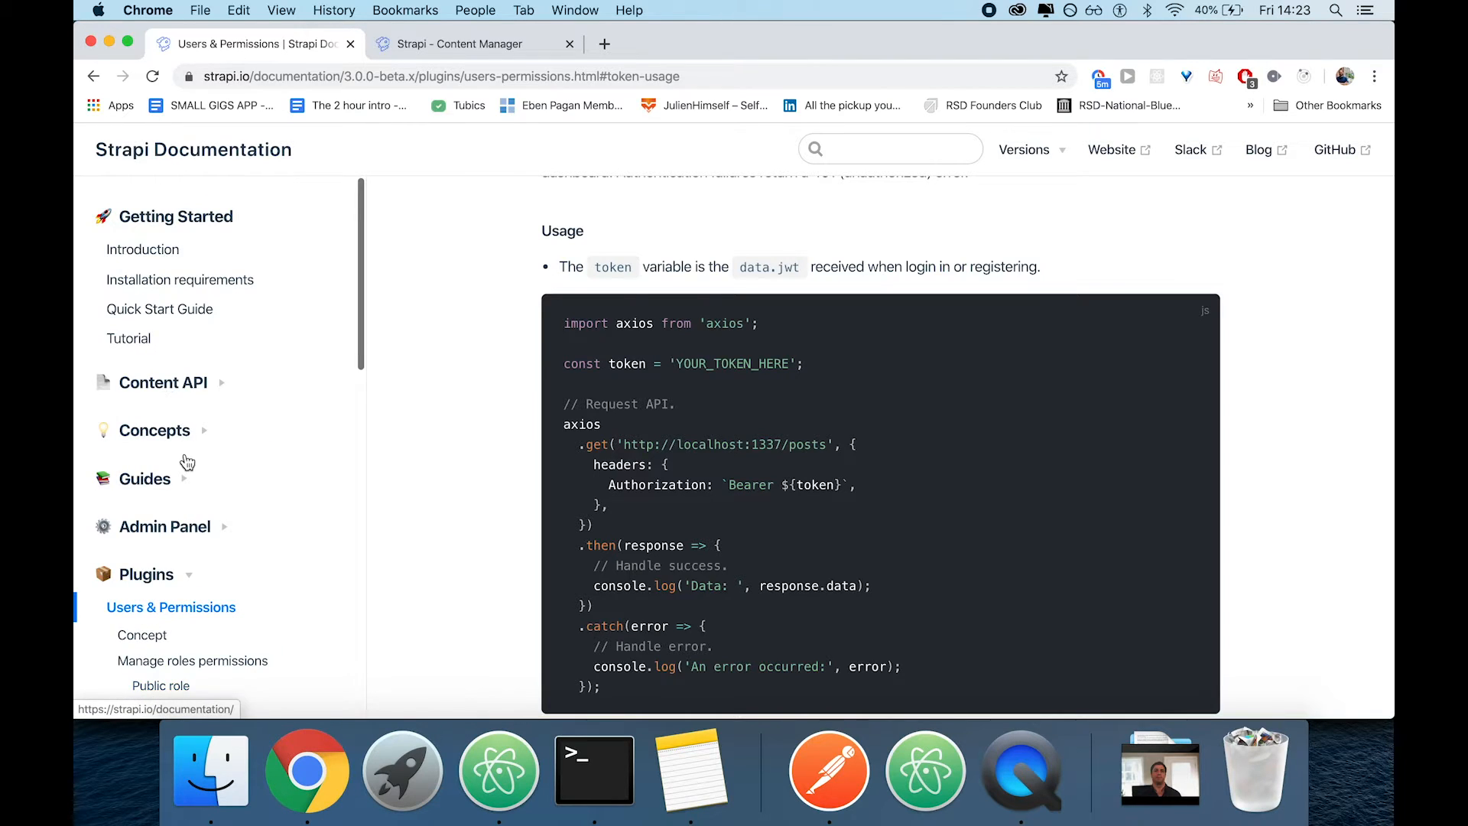
scroll(173, 490, down, 4)
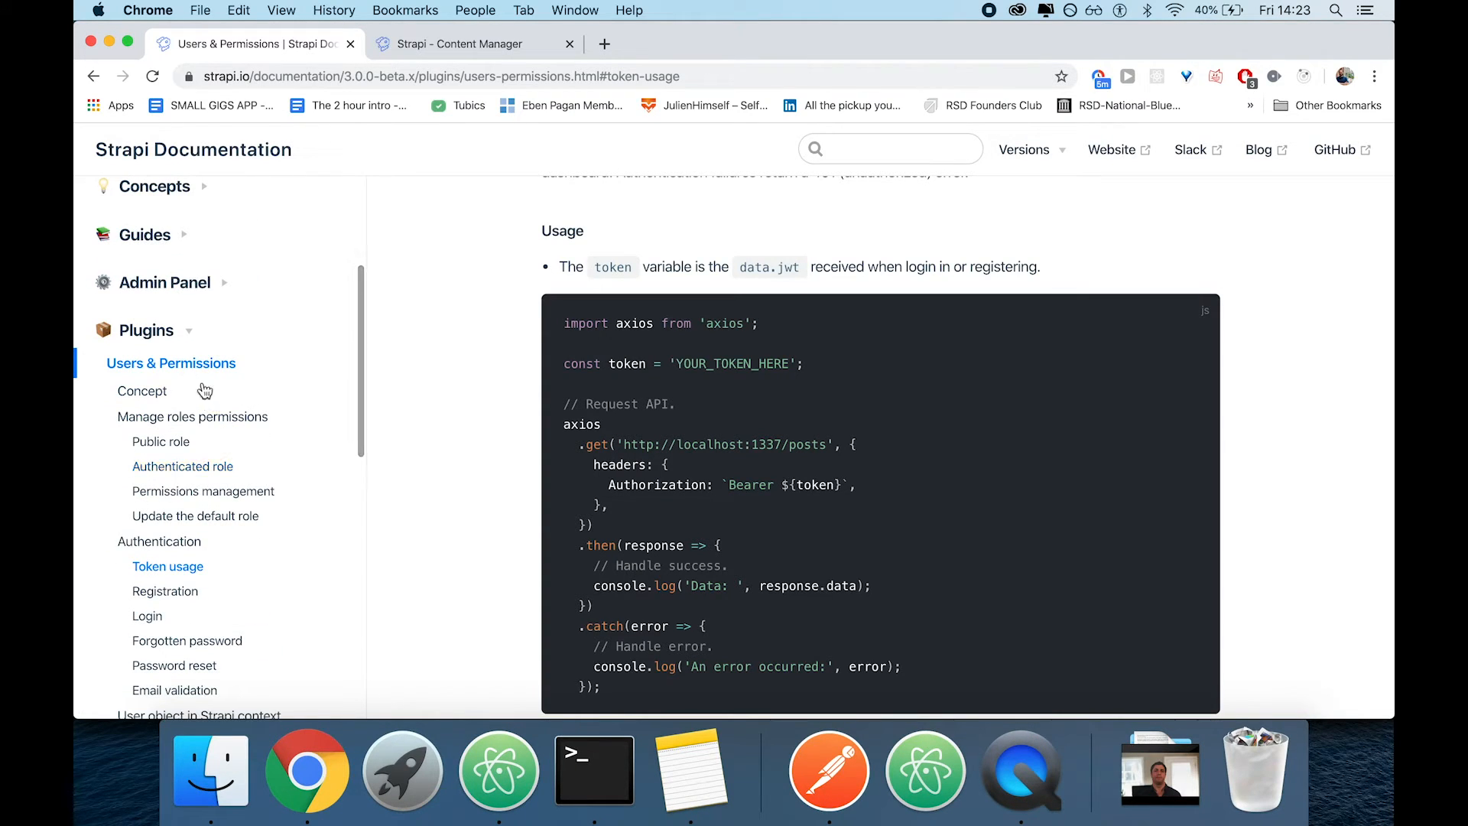
click(177, 368)
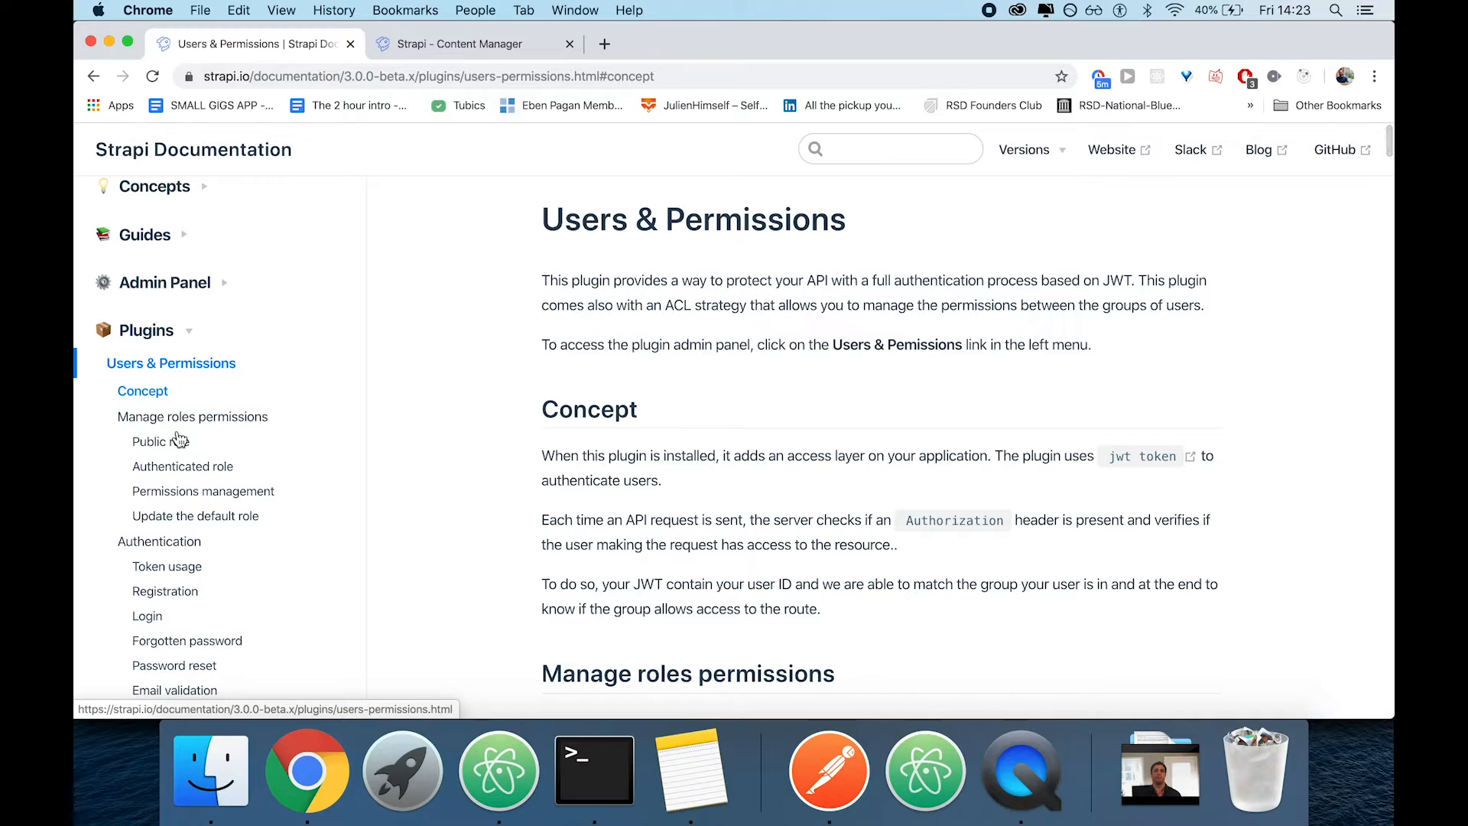
scroll(178, 438, down, 1)
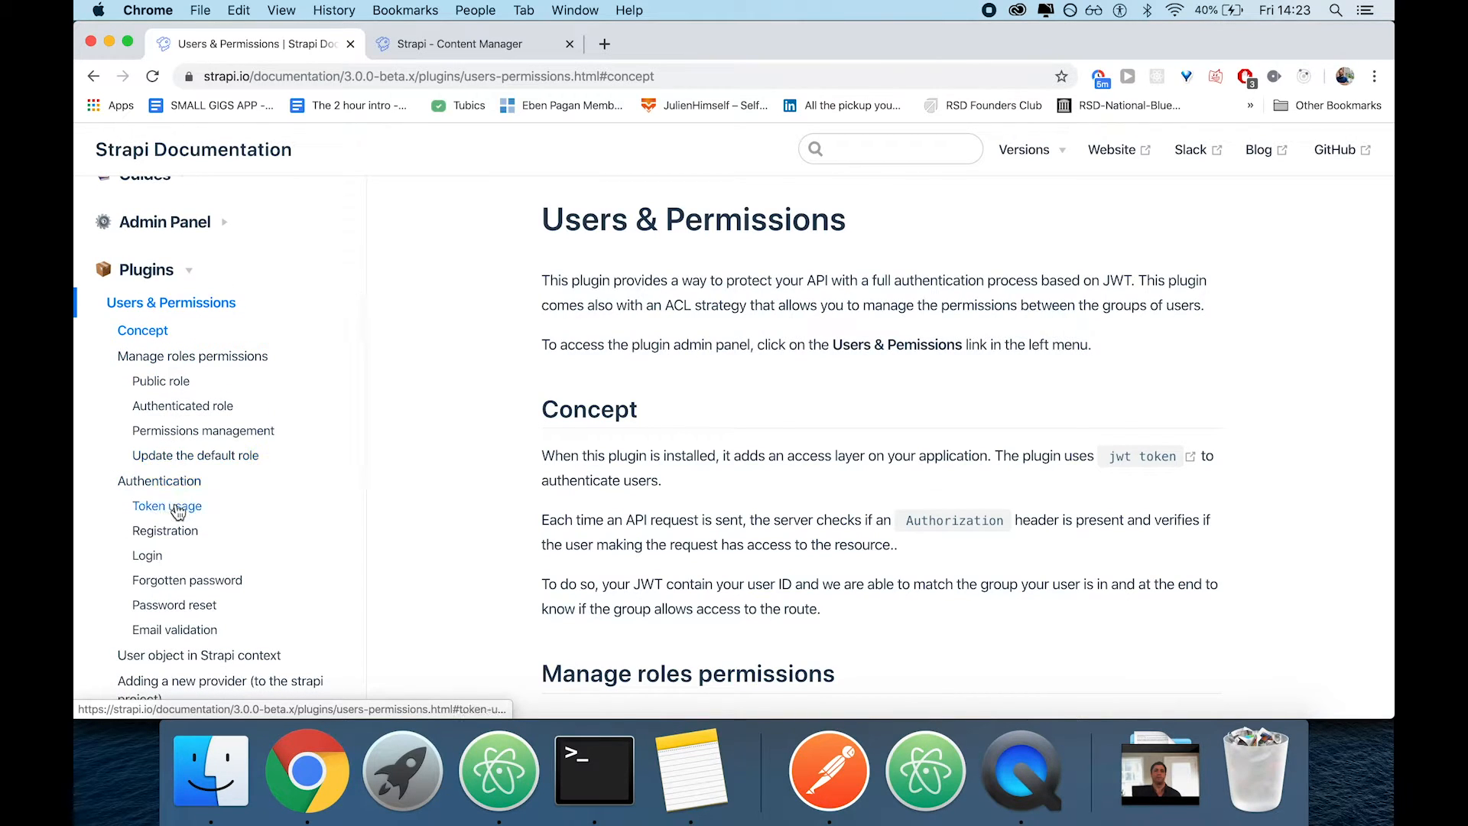
click(165, 481)
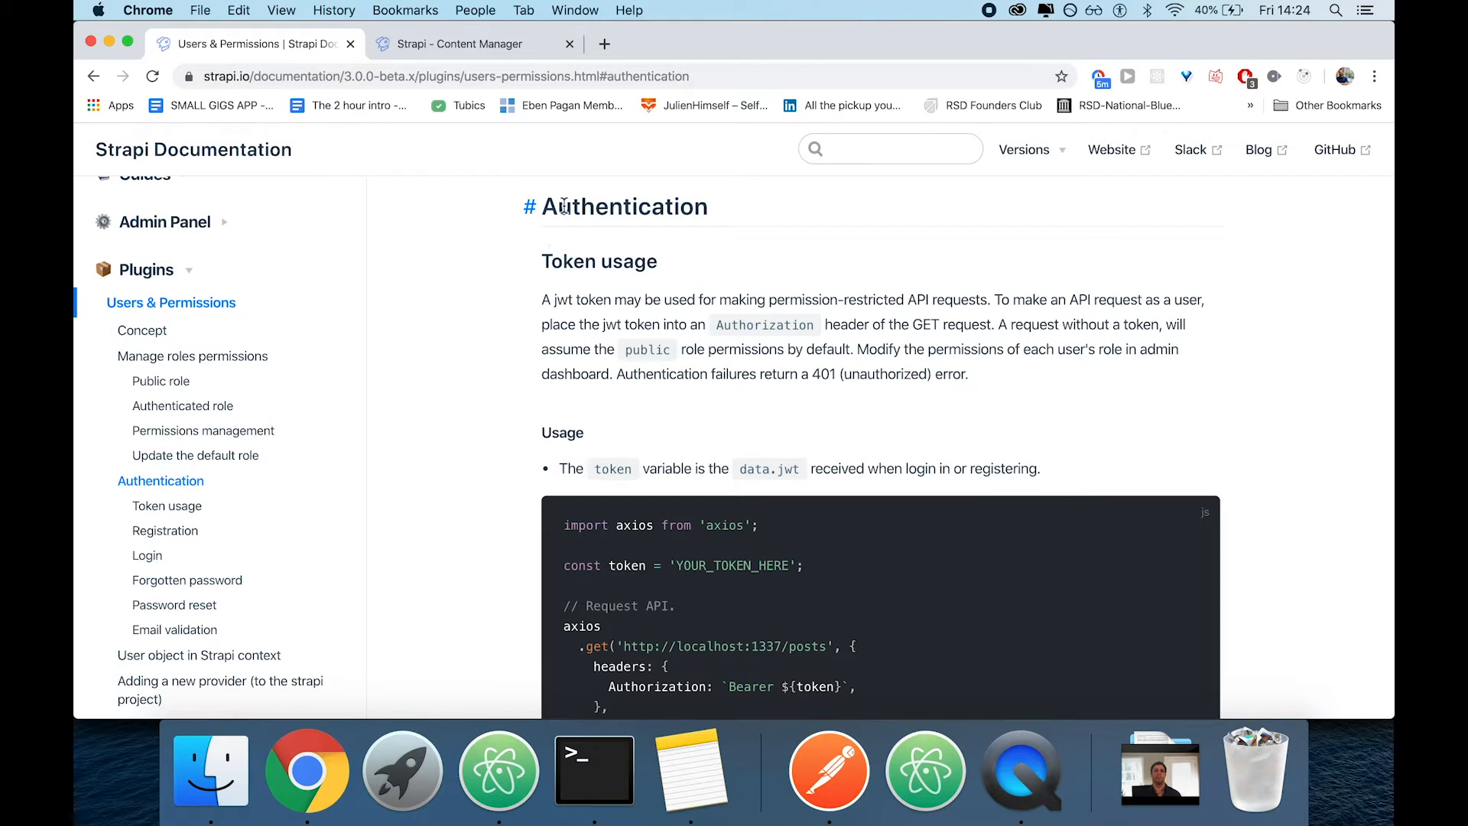
scroll(489, 451, down, 1)
scroll(500, 490, down, 2)
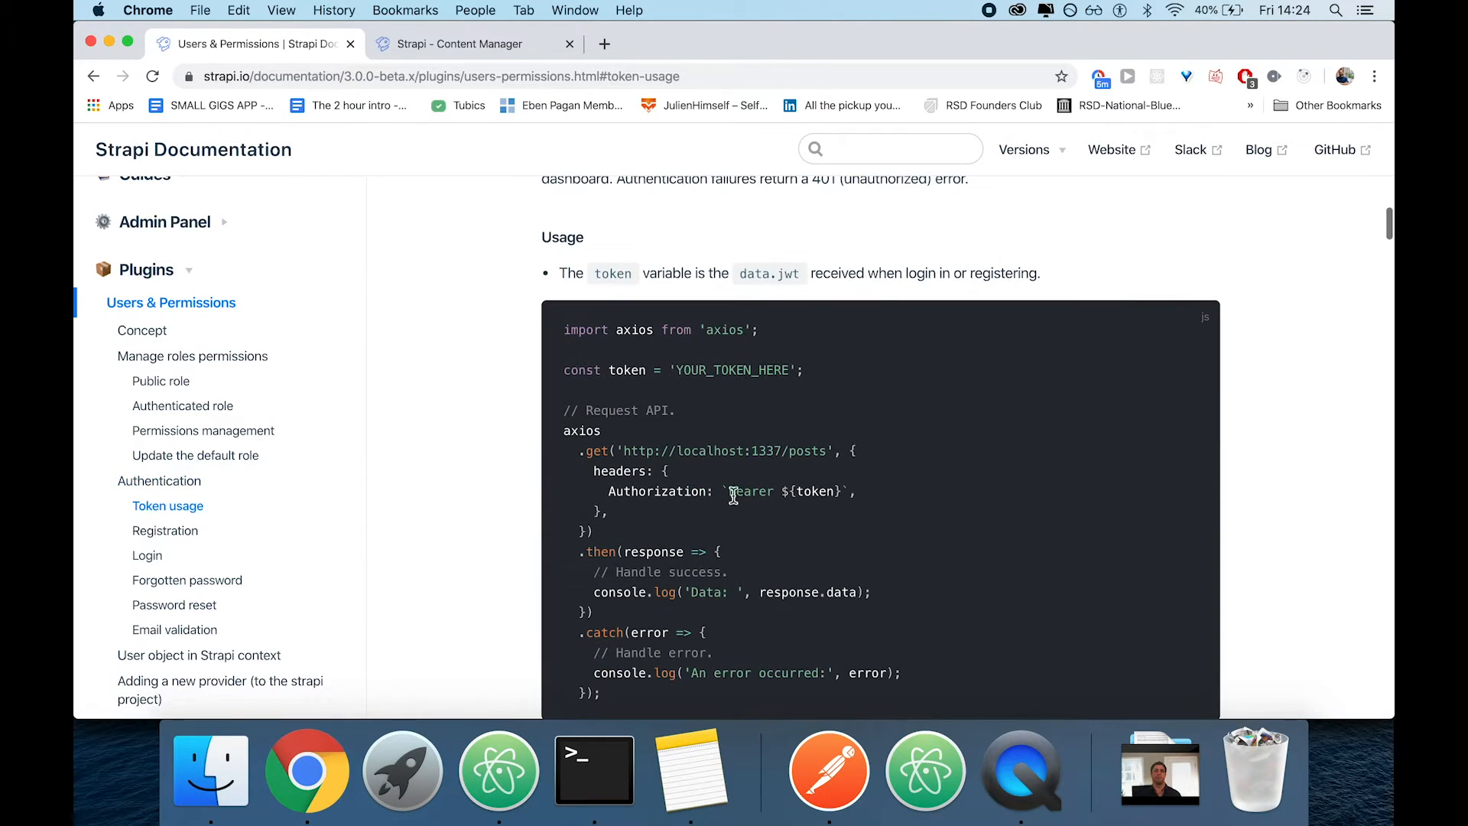
scroll(502, 584, down, 3)
scroll(504, 584, down, 4)
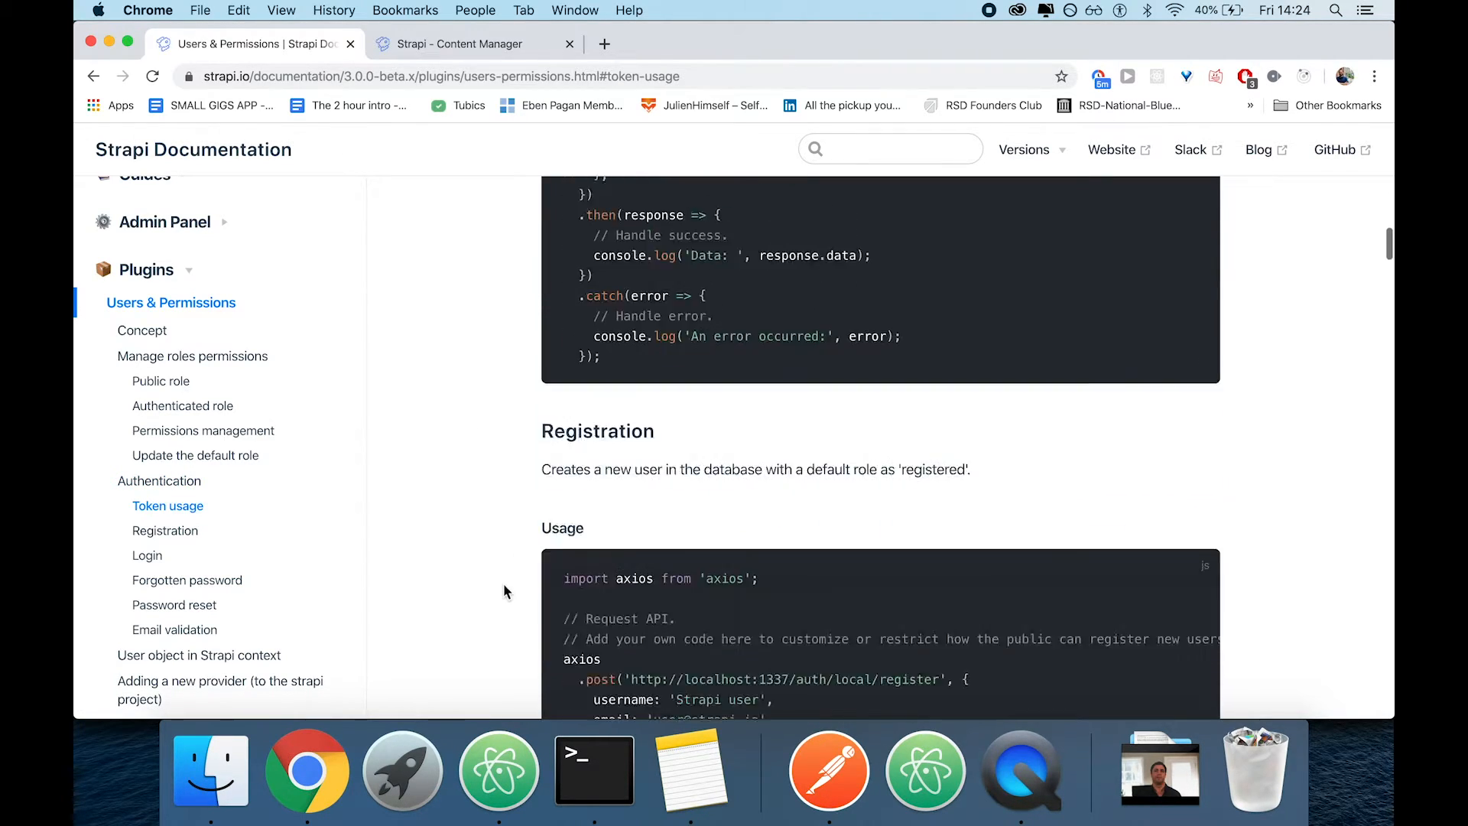
scroll(474, 492, down, 3)
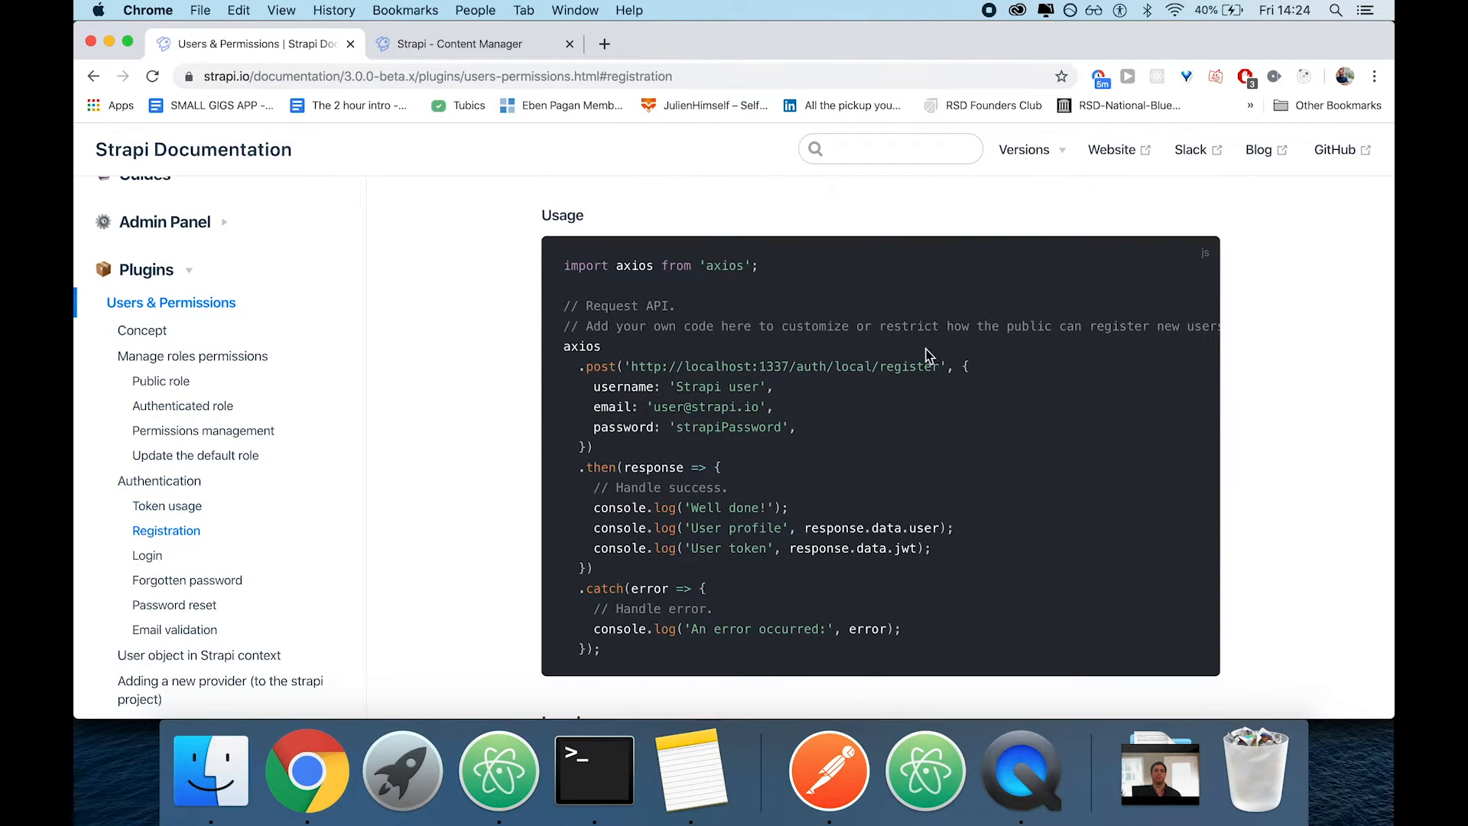
drag(938, 366, 634, 367)
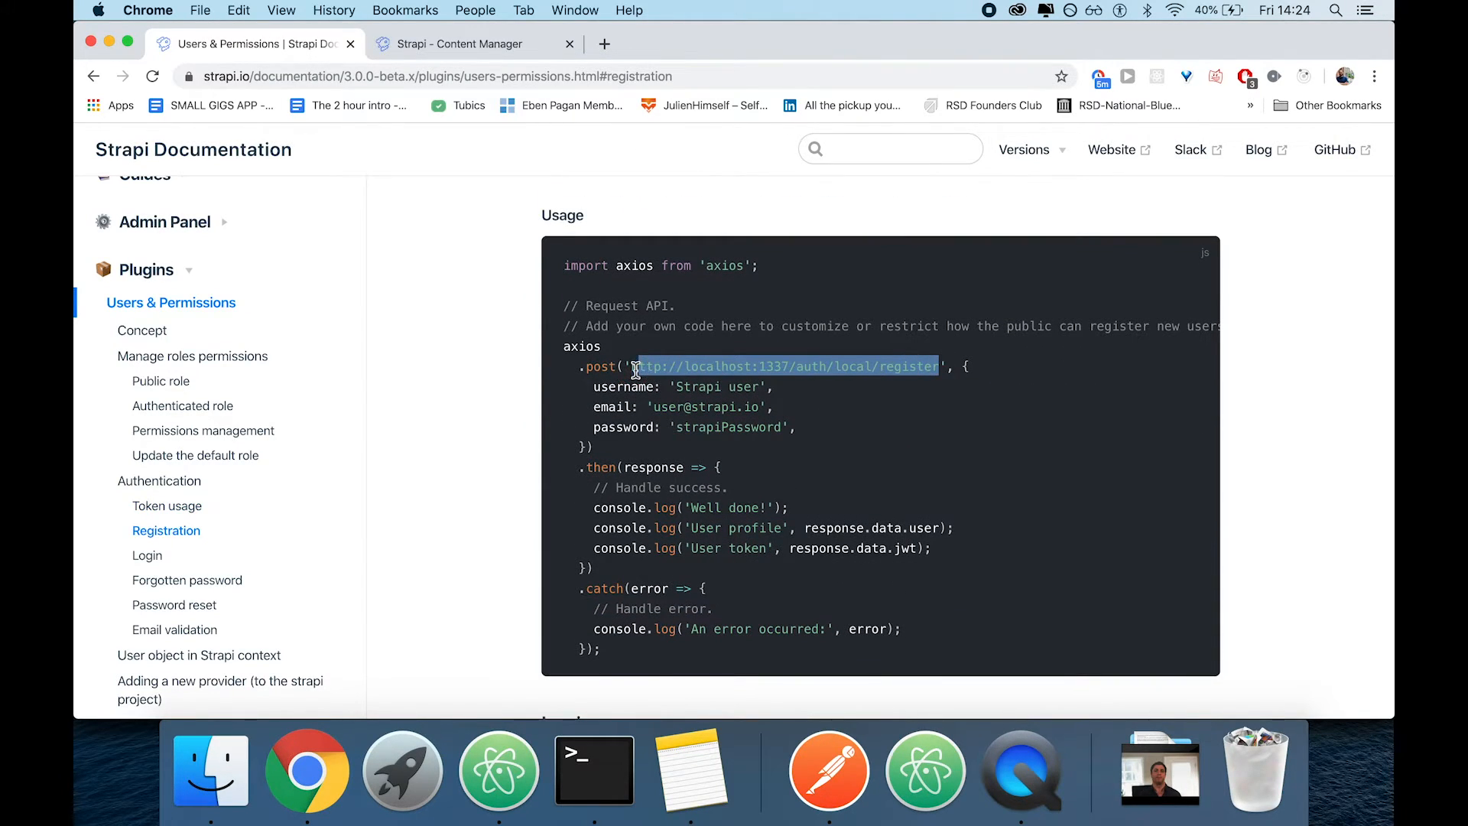
key(super+Tab)
scroll(661, 196, up, 2)
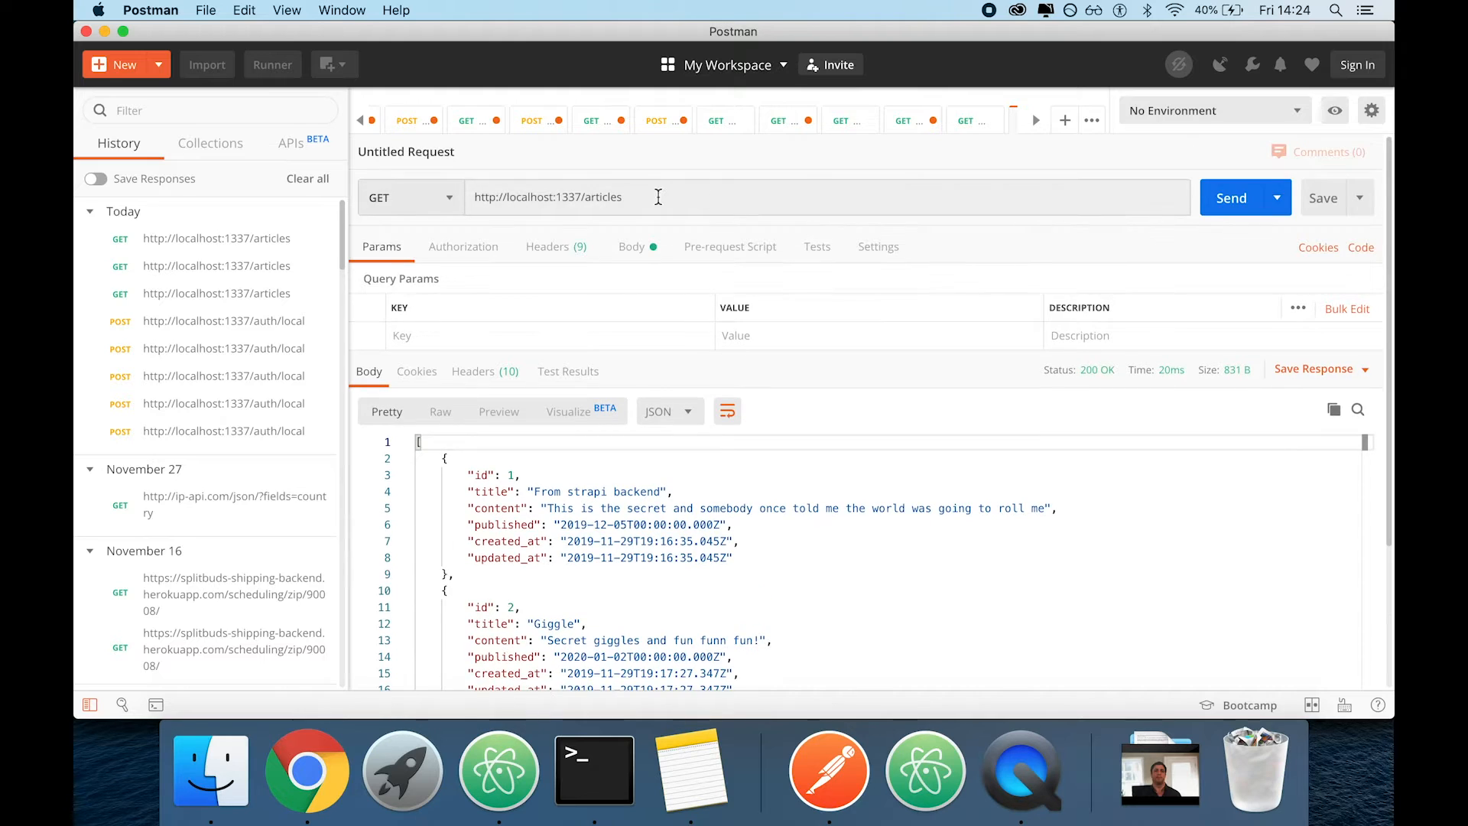
click(660, 197)
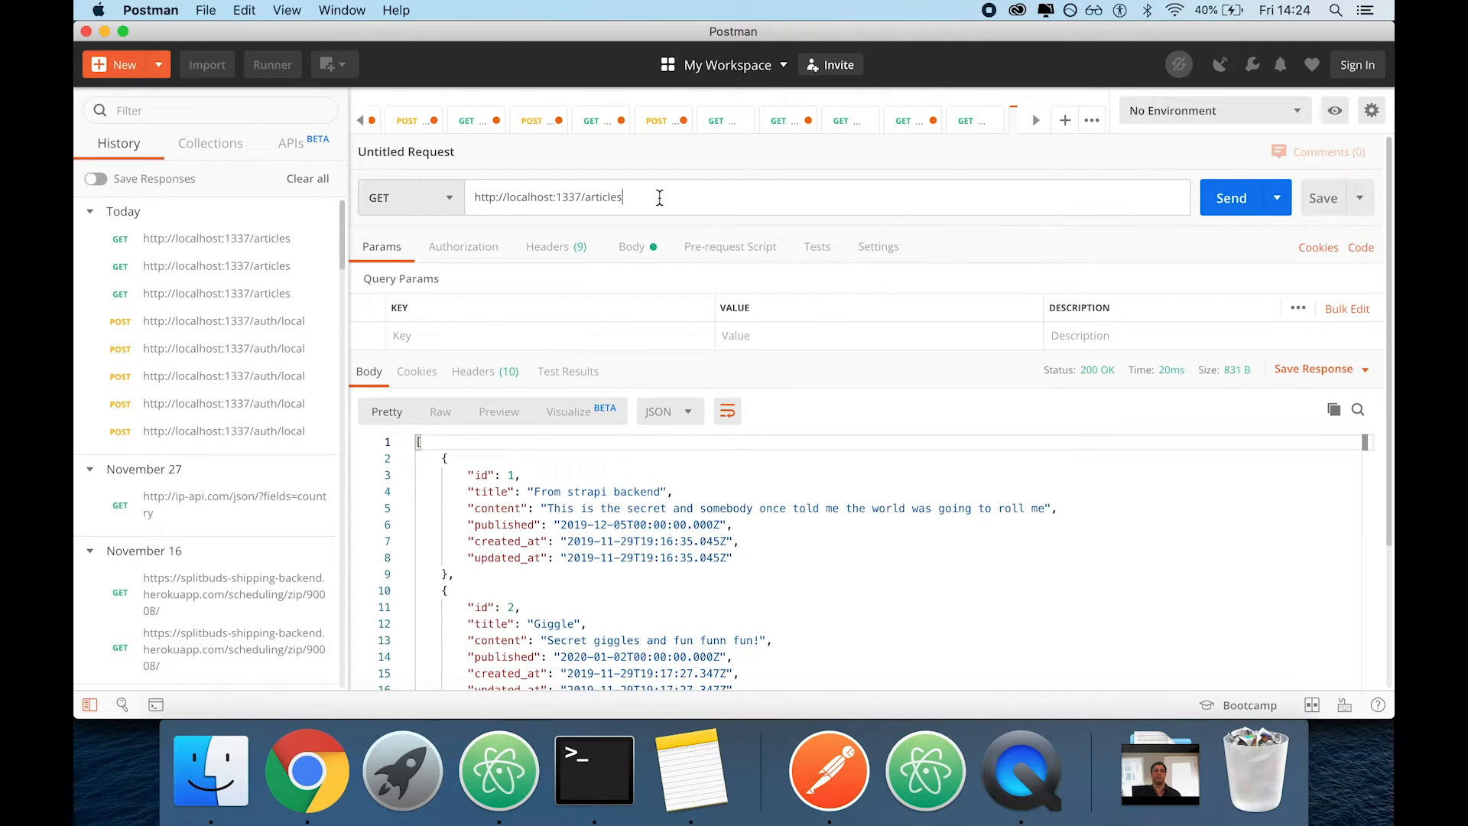
key(super+t)
click(482, 196)
text(GET /articles/:id)
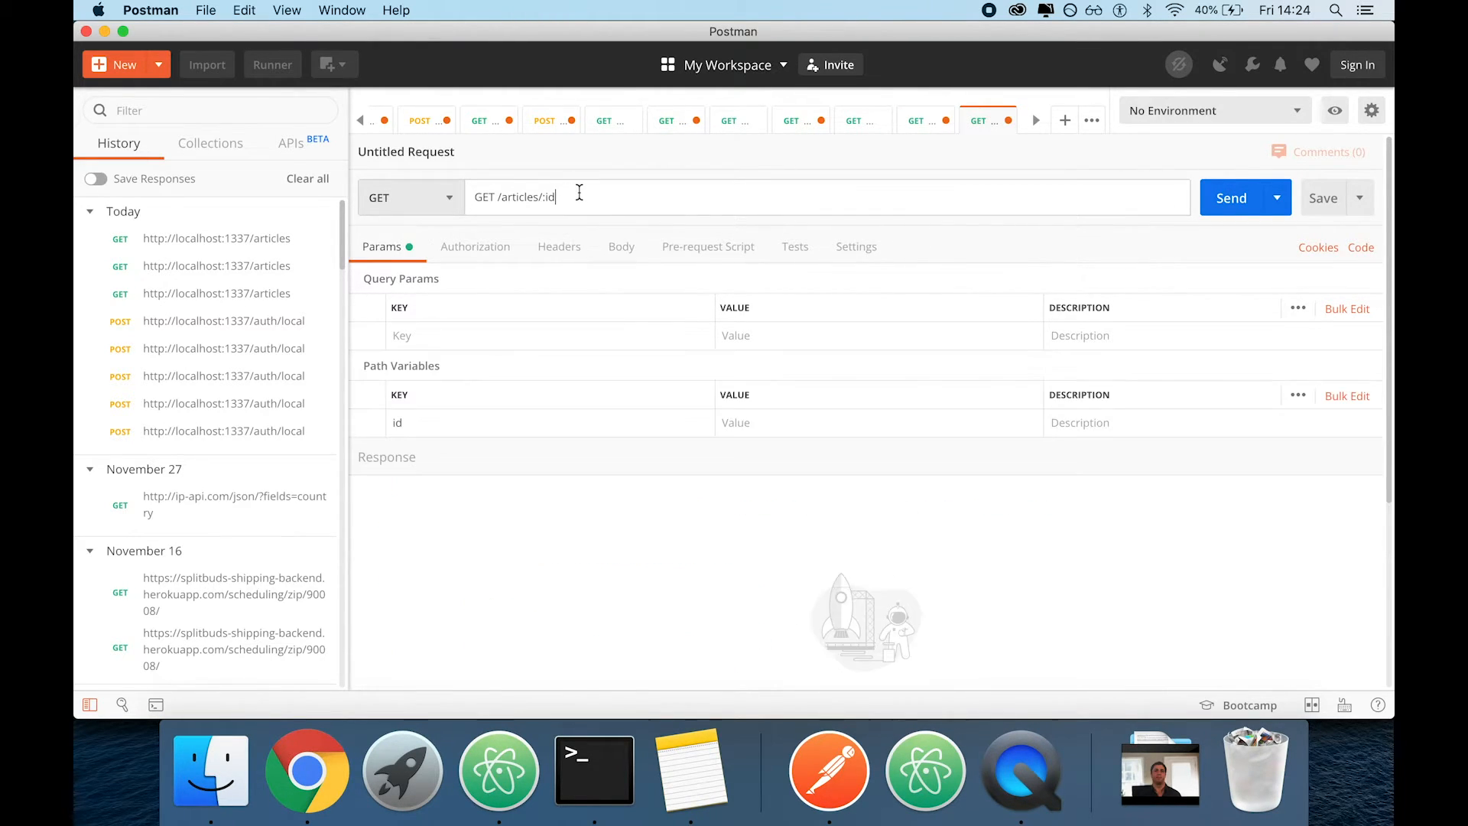
key(super+z)
key(super+Tab)
key(super+c)
key(super+Tab)
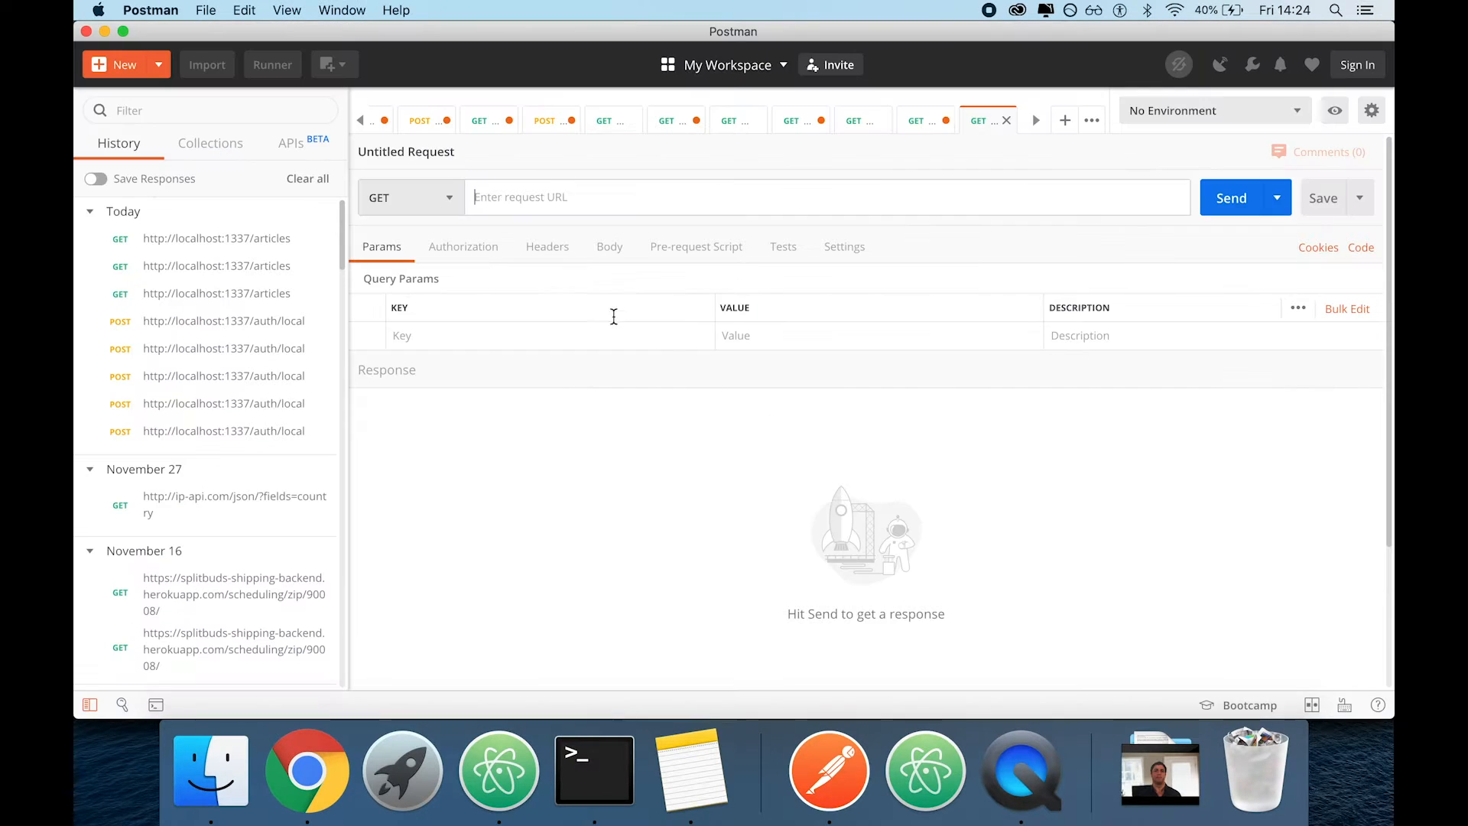
key(super+v)
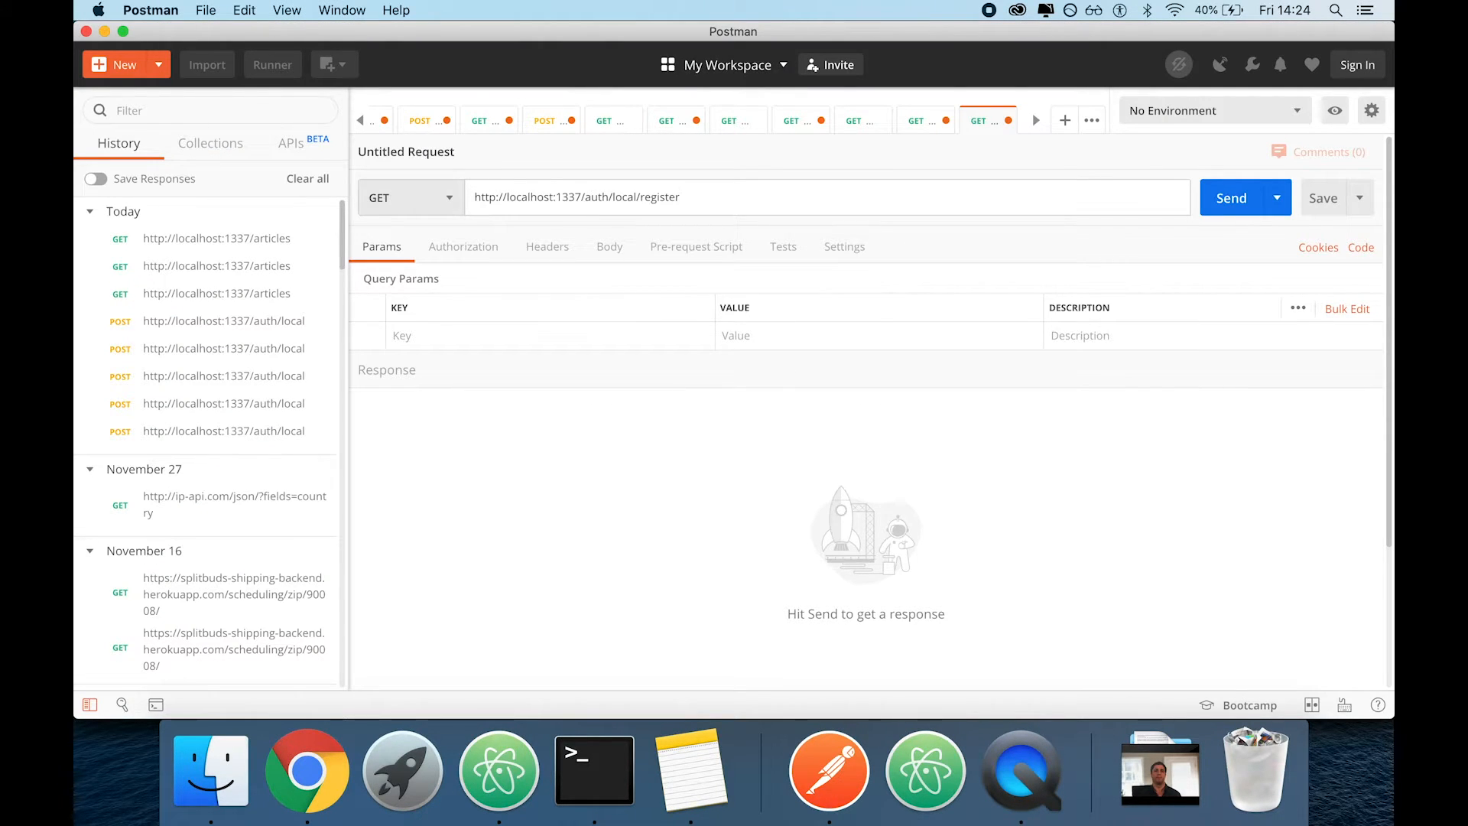
Set the register request's body format to raw JSON
click(610, 247)
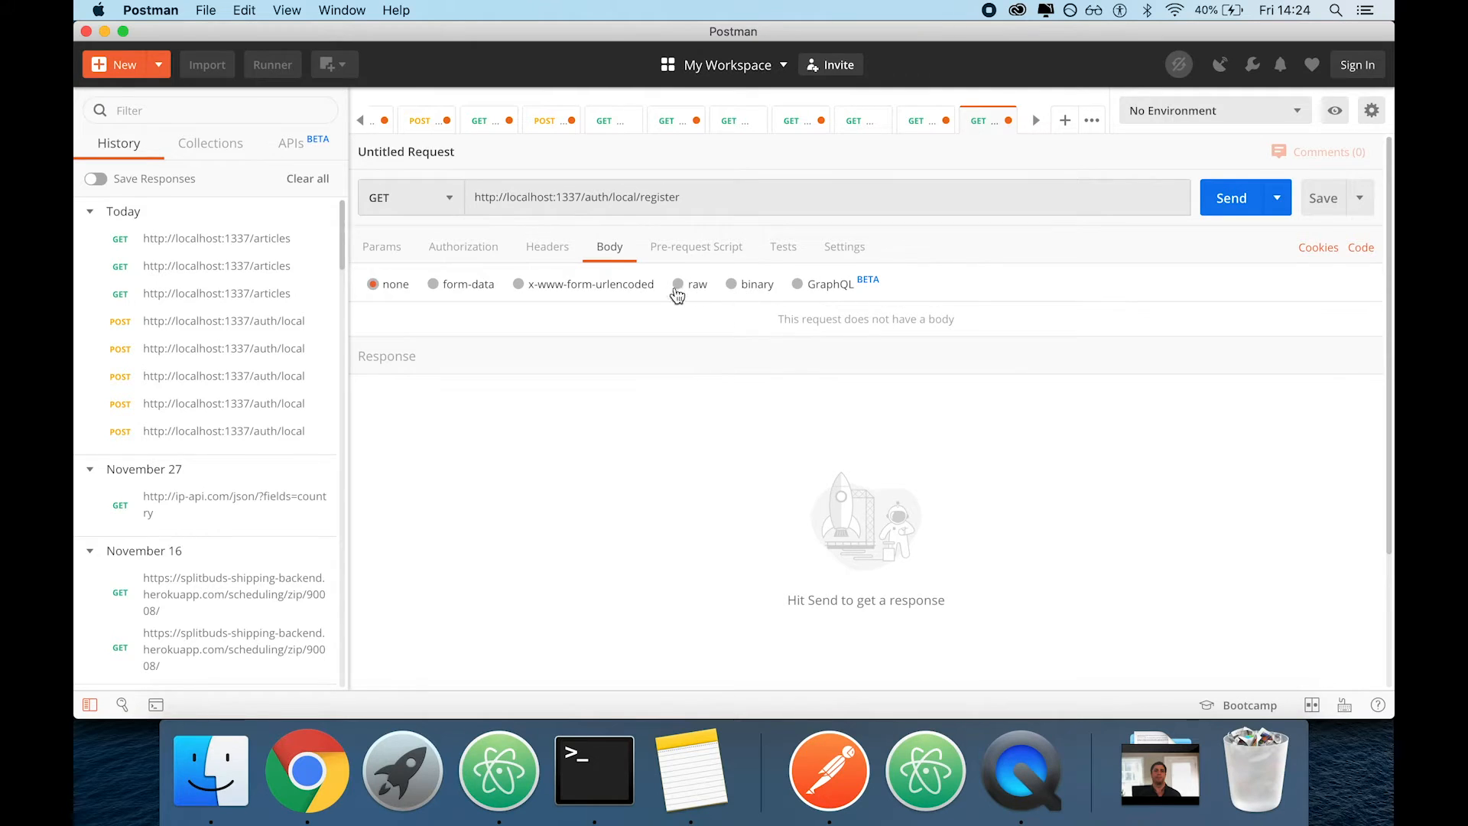
click(686, 286)
click(920, 286)
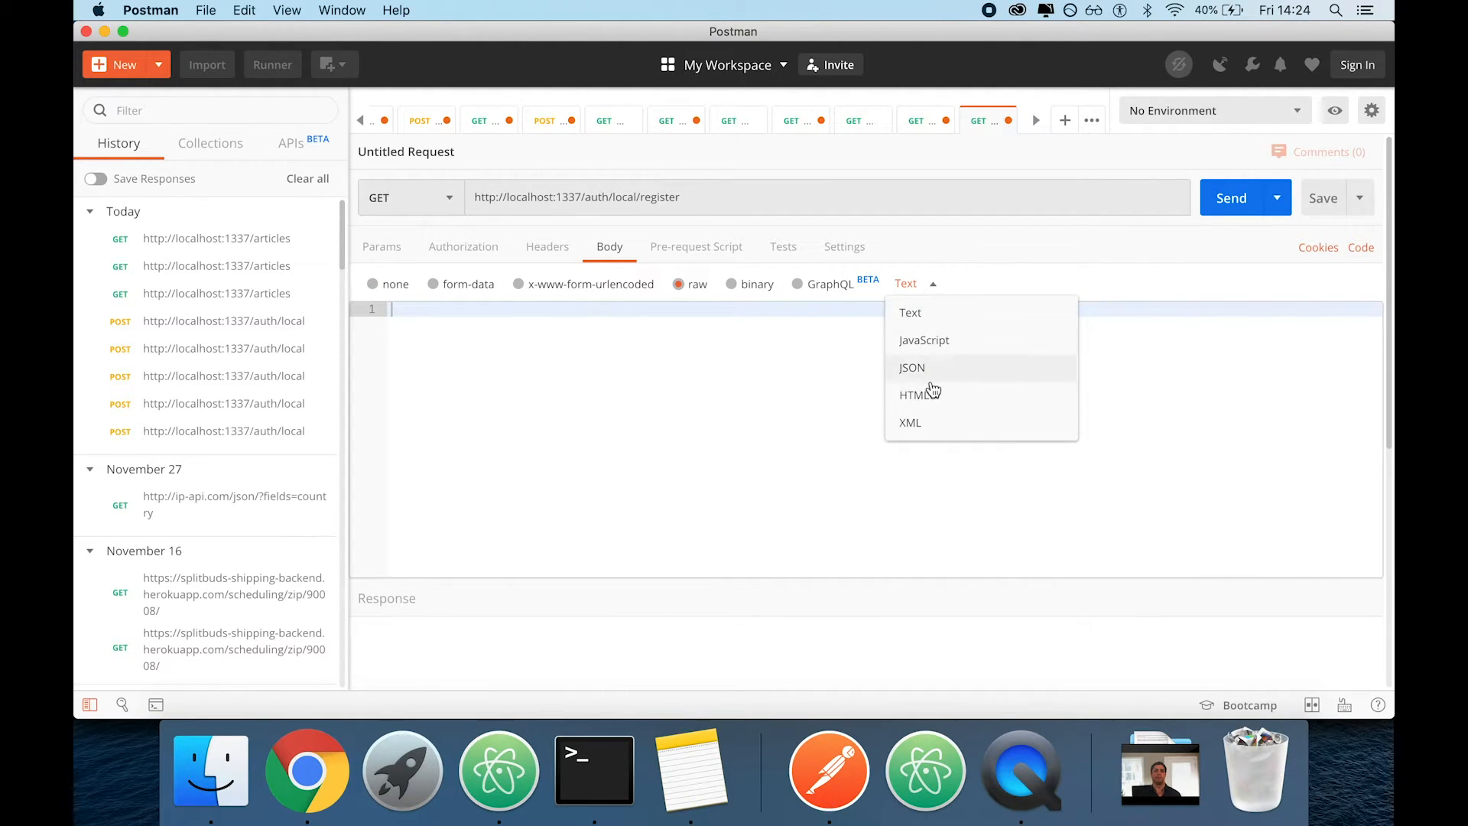
click(921, 370)
Copy the username, email and password fields from the documentation's registration example into the JSON body and fix the first field's indentation
key(super+Tab)
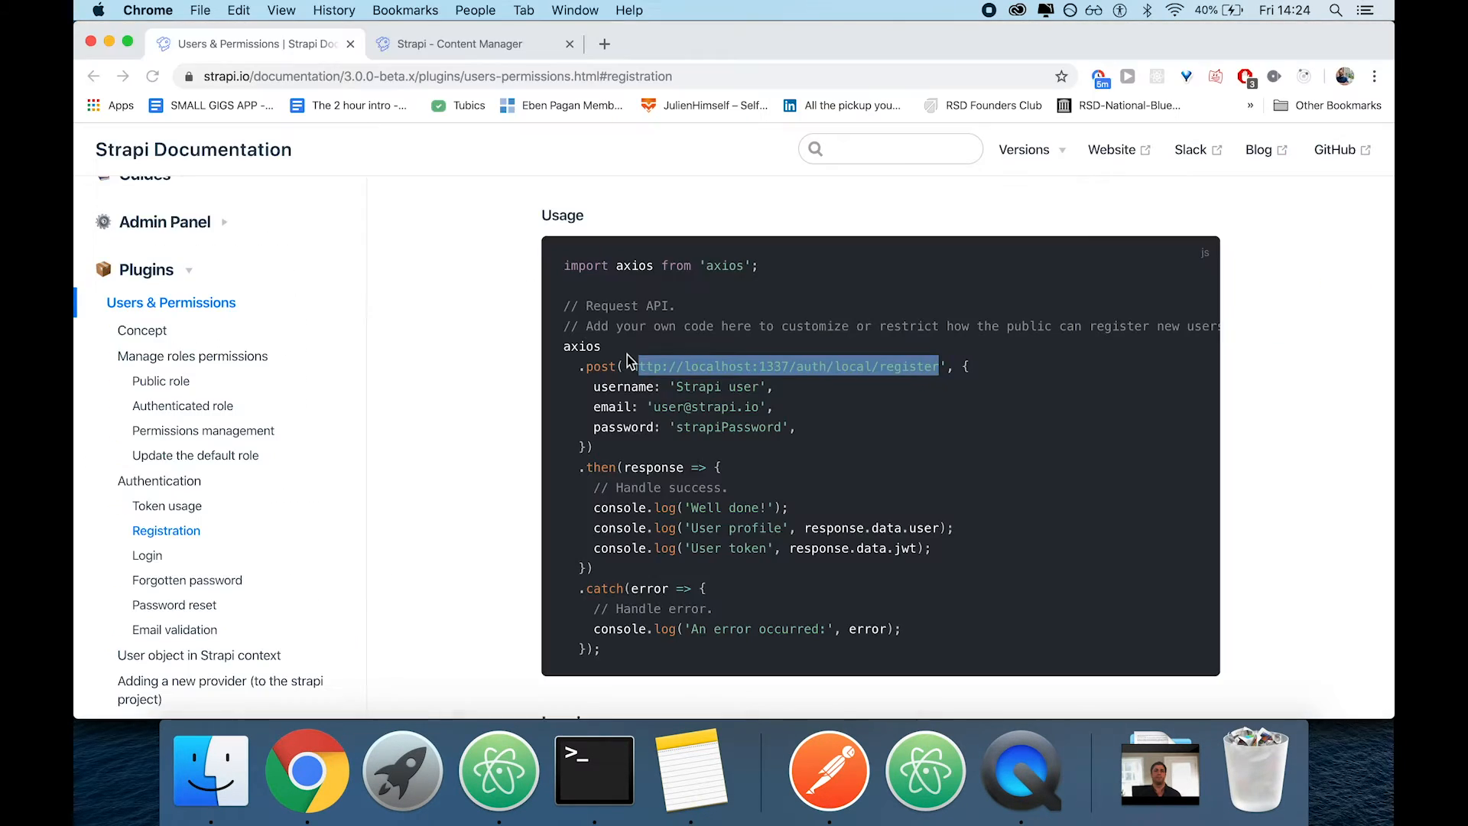
double_click(623, 386)
drag(804, 432, 539, 378)
key(super+Tab)
key(super+v)
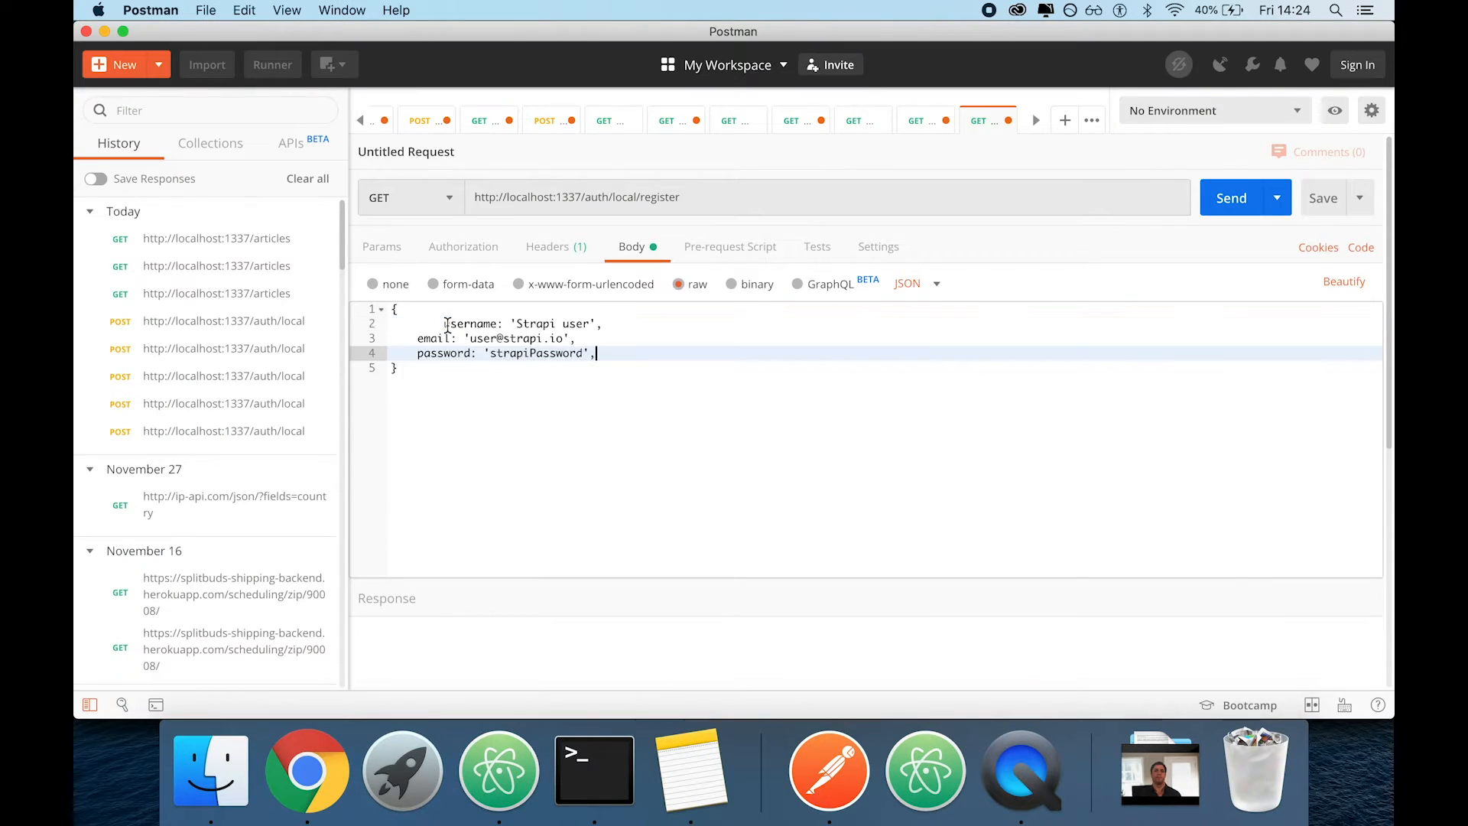
click(446, 324)
key(BackSpace)
key(BackSpace)
key(BackSpace)
key(BackSpace)
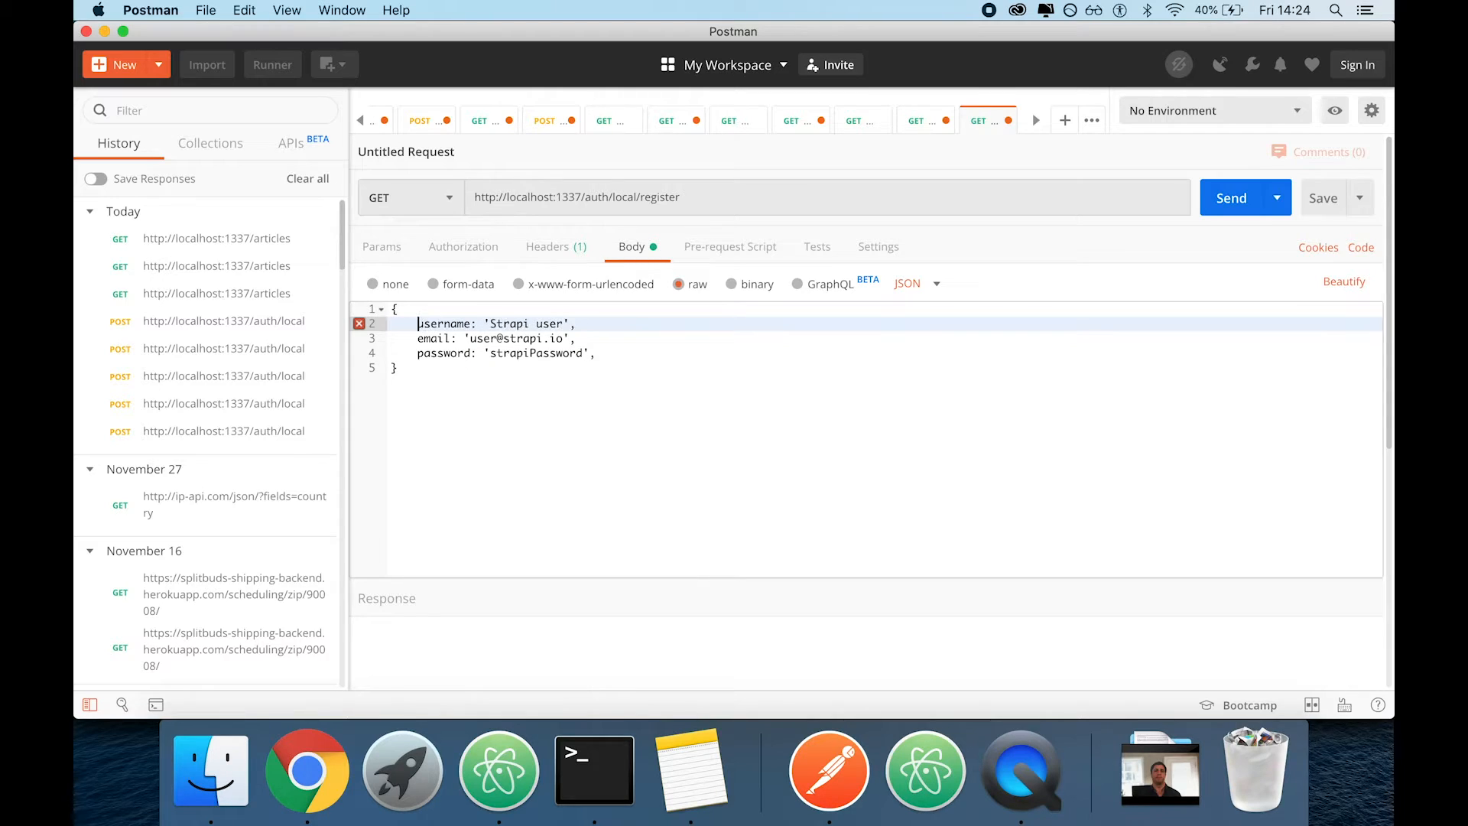
Enclose the username, email and password keys of the JSON body in double quotes
double_click(445, 325)
text(")
double_click(437, 339)
text(")
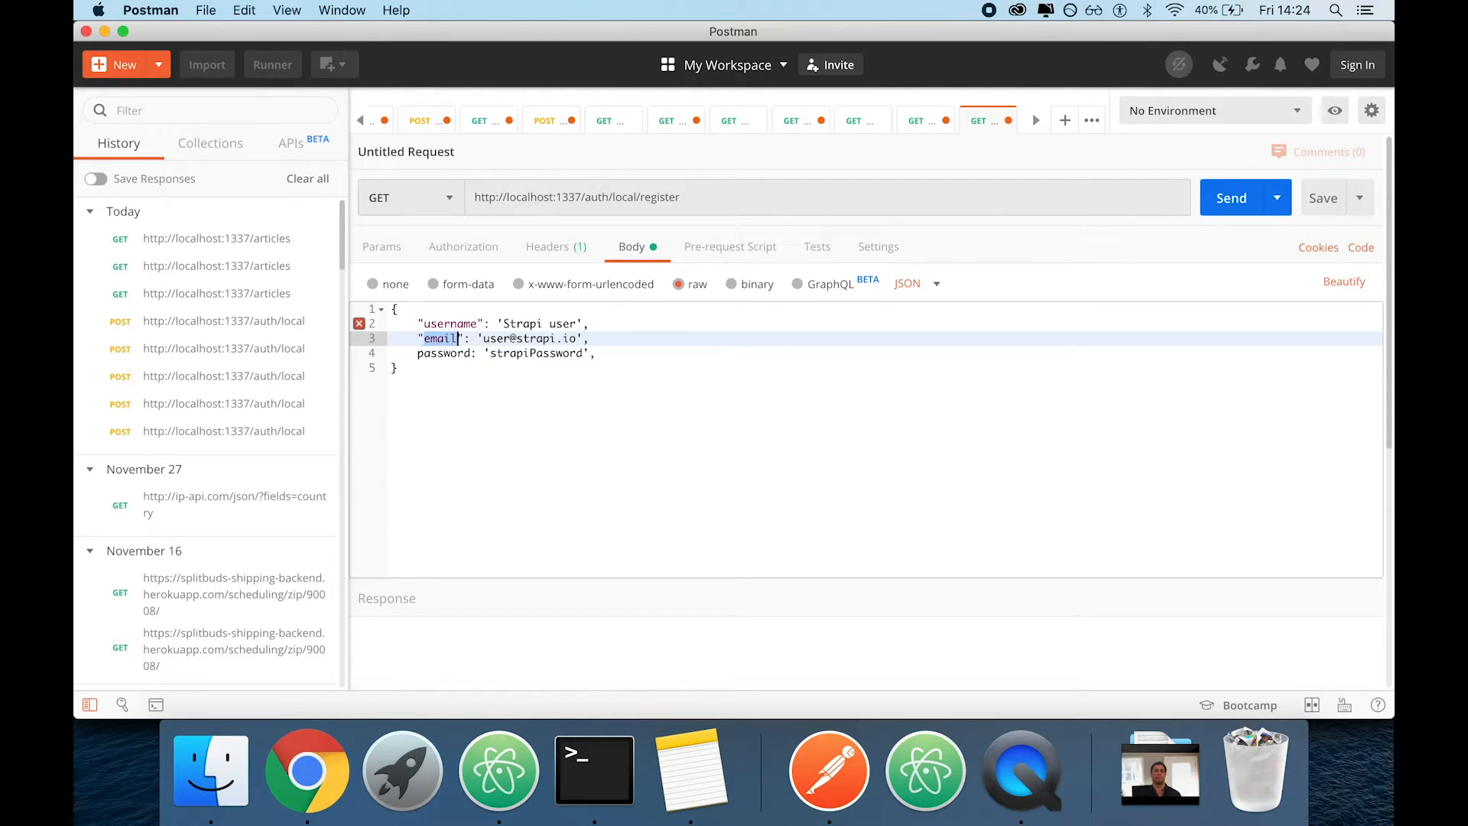
double_click(443, 353)
text(")
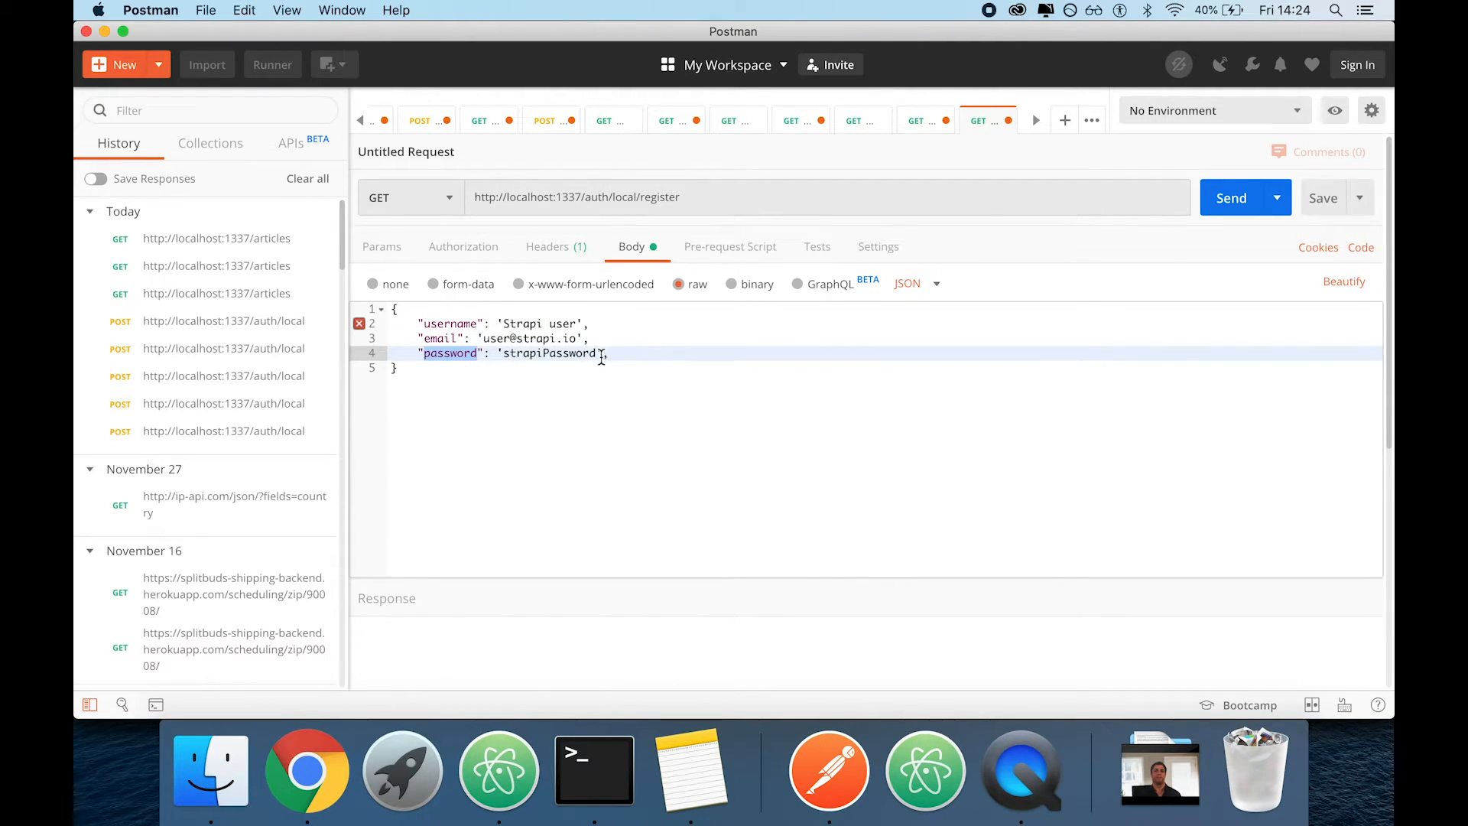
Remove the single quotes around the password, email and username values in the JSON body
click(597, 354)
click(502, 354)
key(BackSpace)
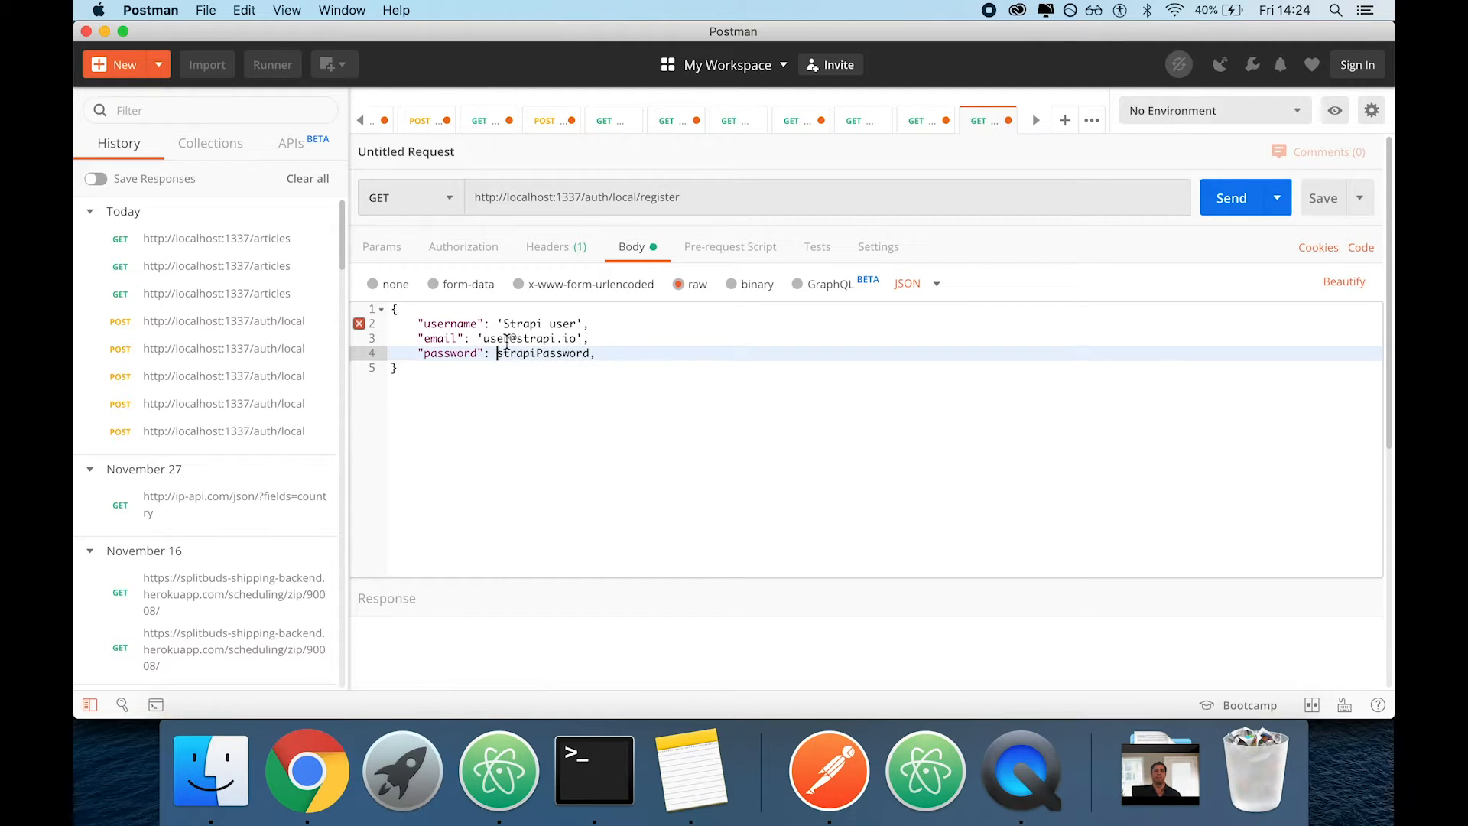
click(479, 339)
key(BackSpace)
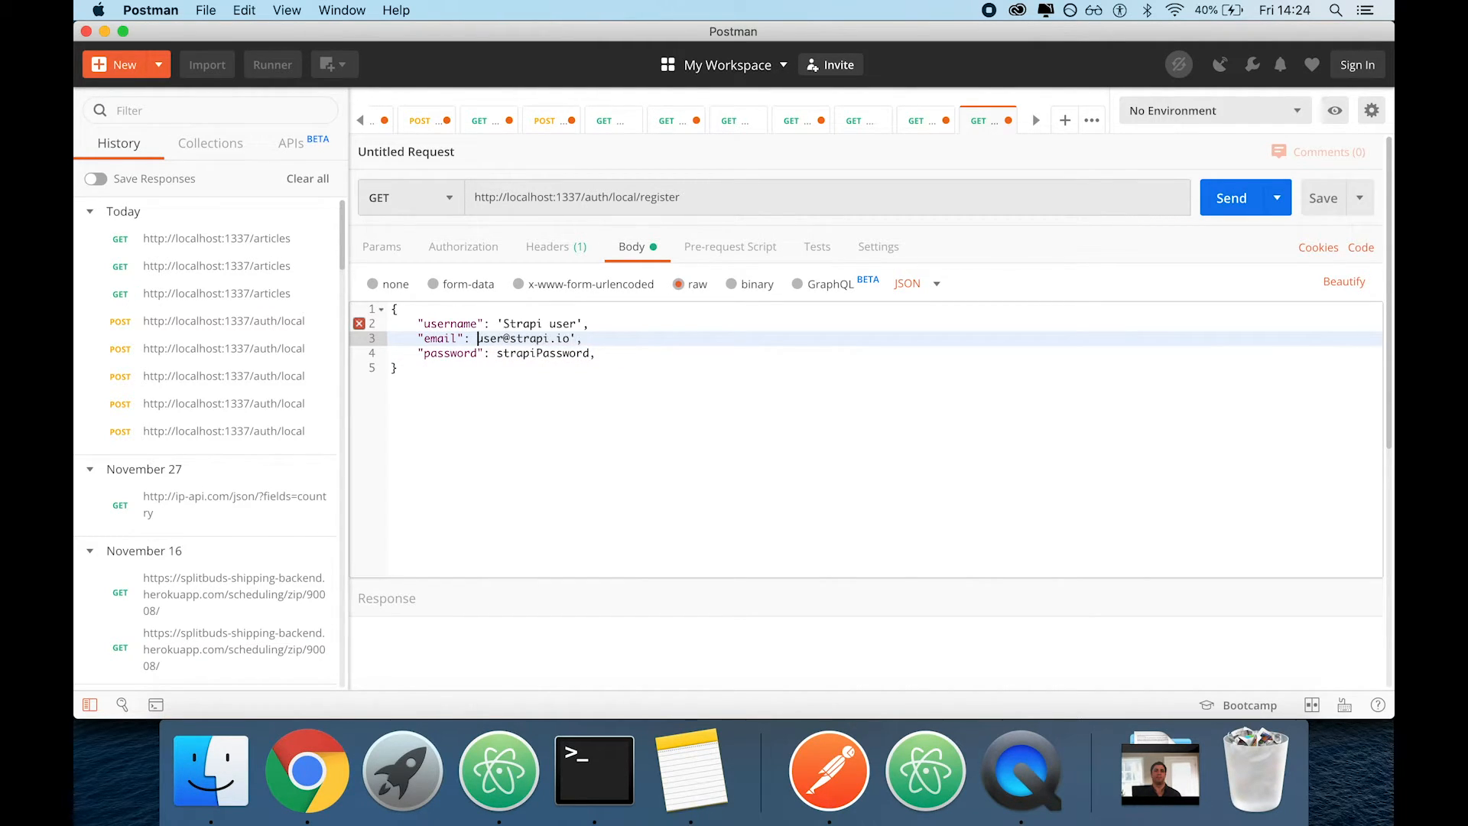
click(584, 324)
click(501, 324)
key(BackSpace)
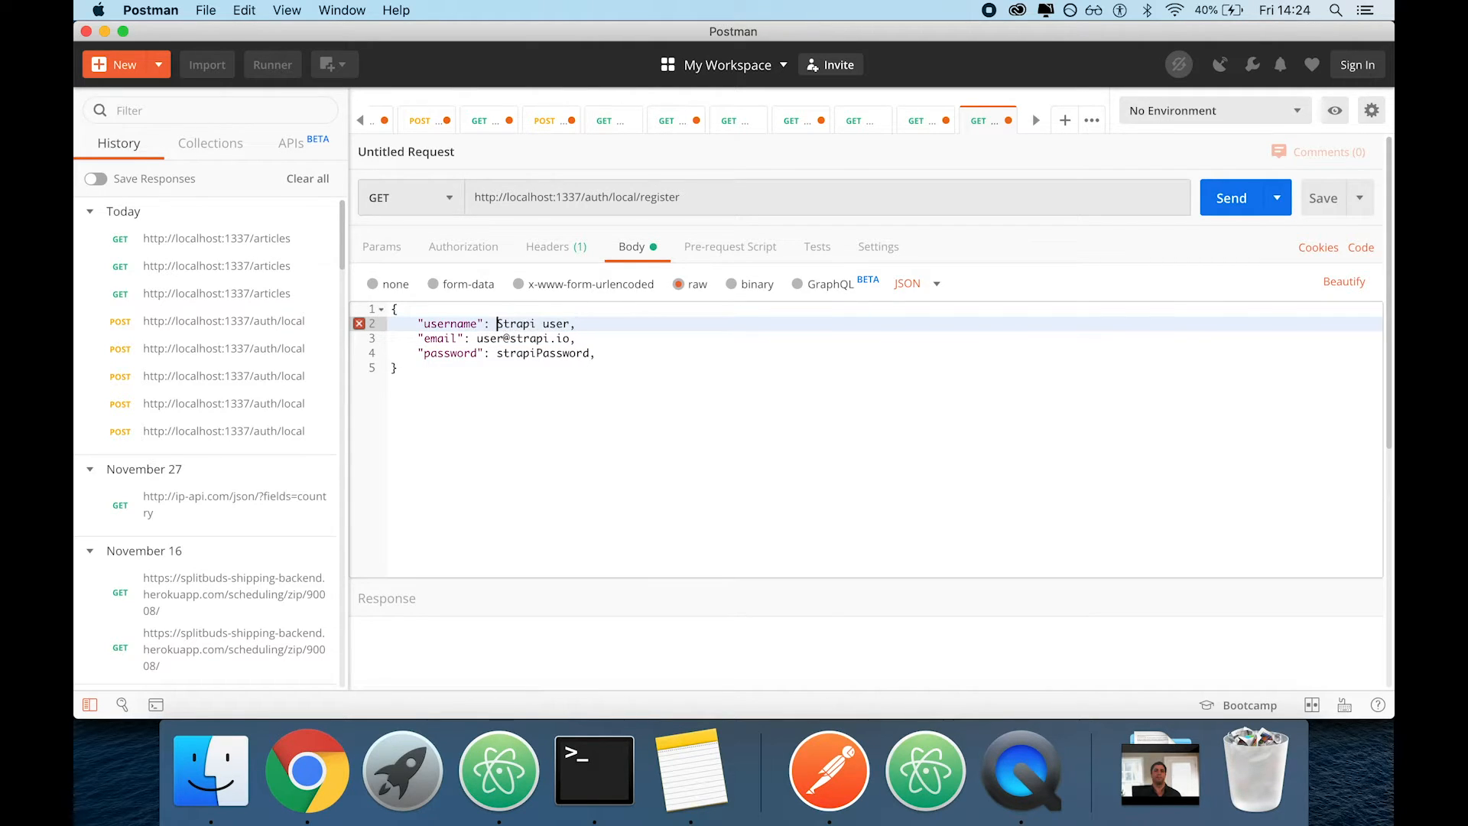
Enclose the three JSON values in double quotes and delete the trailing comma after the password value
shift+click(570, 325)
text(")
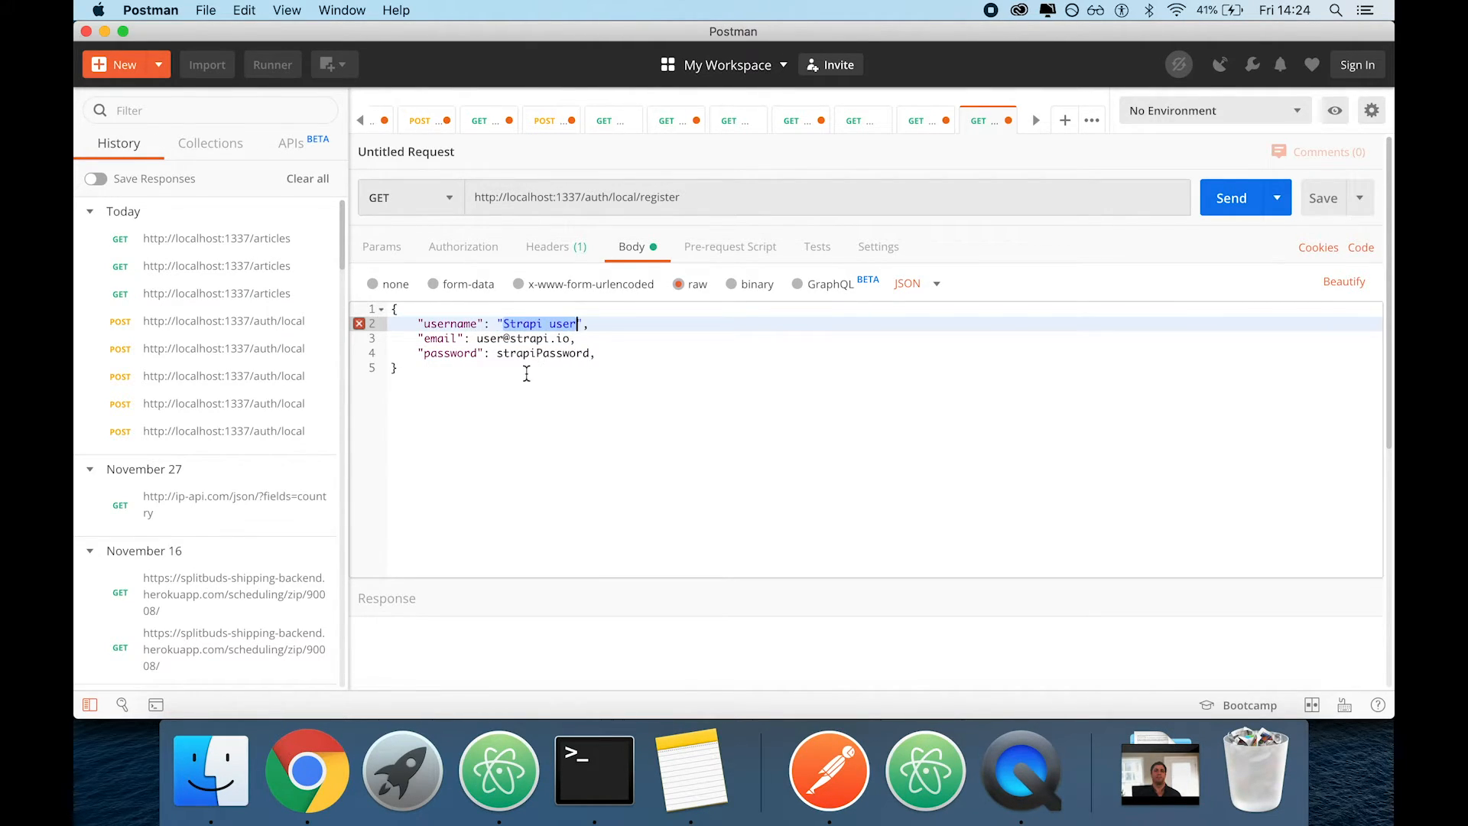
drag(474, 338, 570, 339)
text(")
click(497, 353)
shift+click(592, 354)
text(")
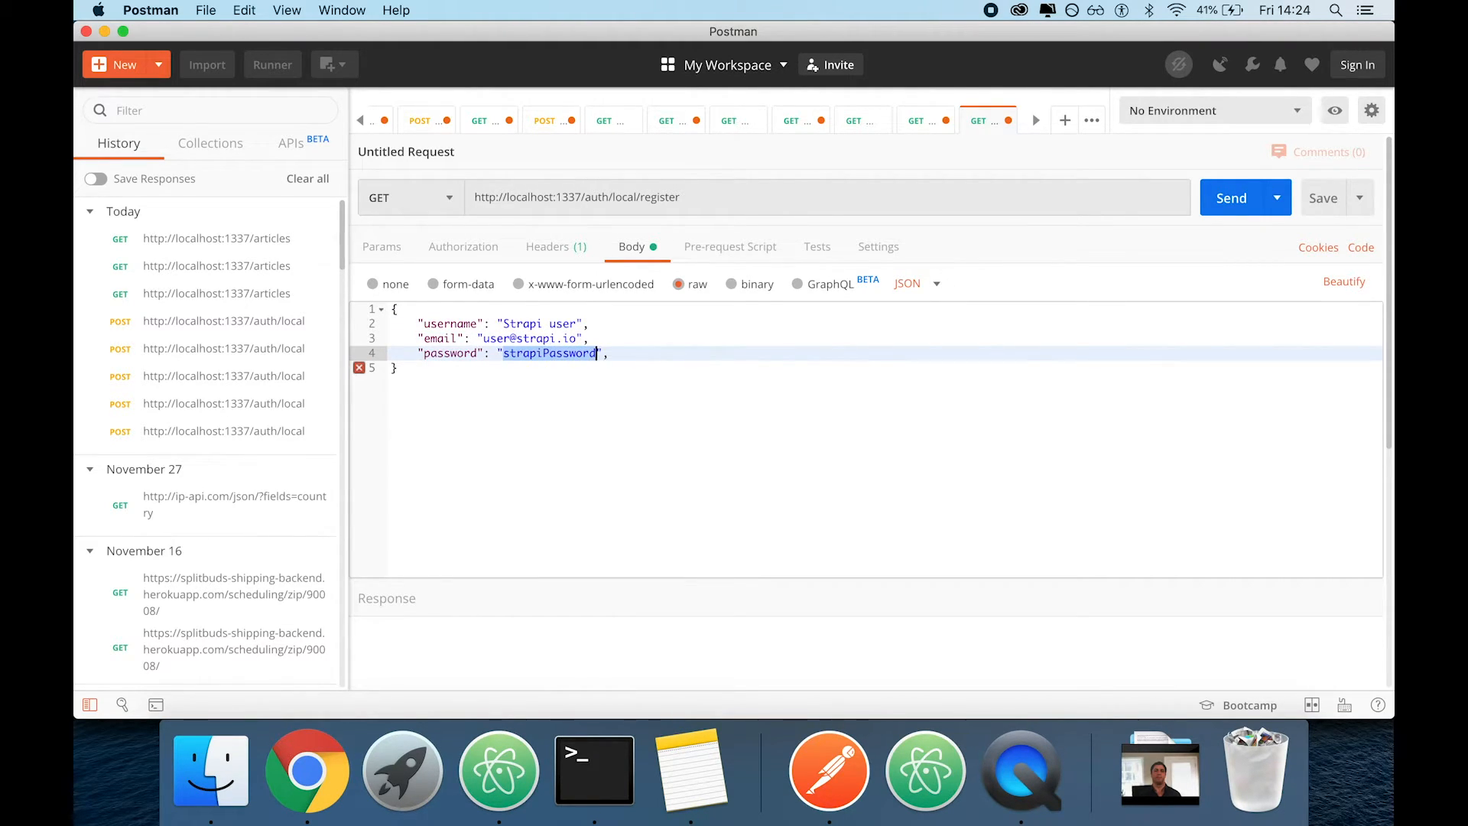
click(610, 353)
Send the register request with the GET method and check its response
click(1228, 198)
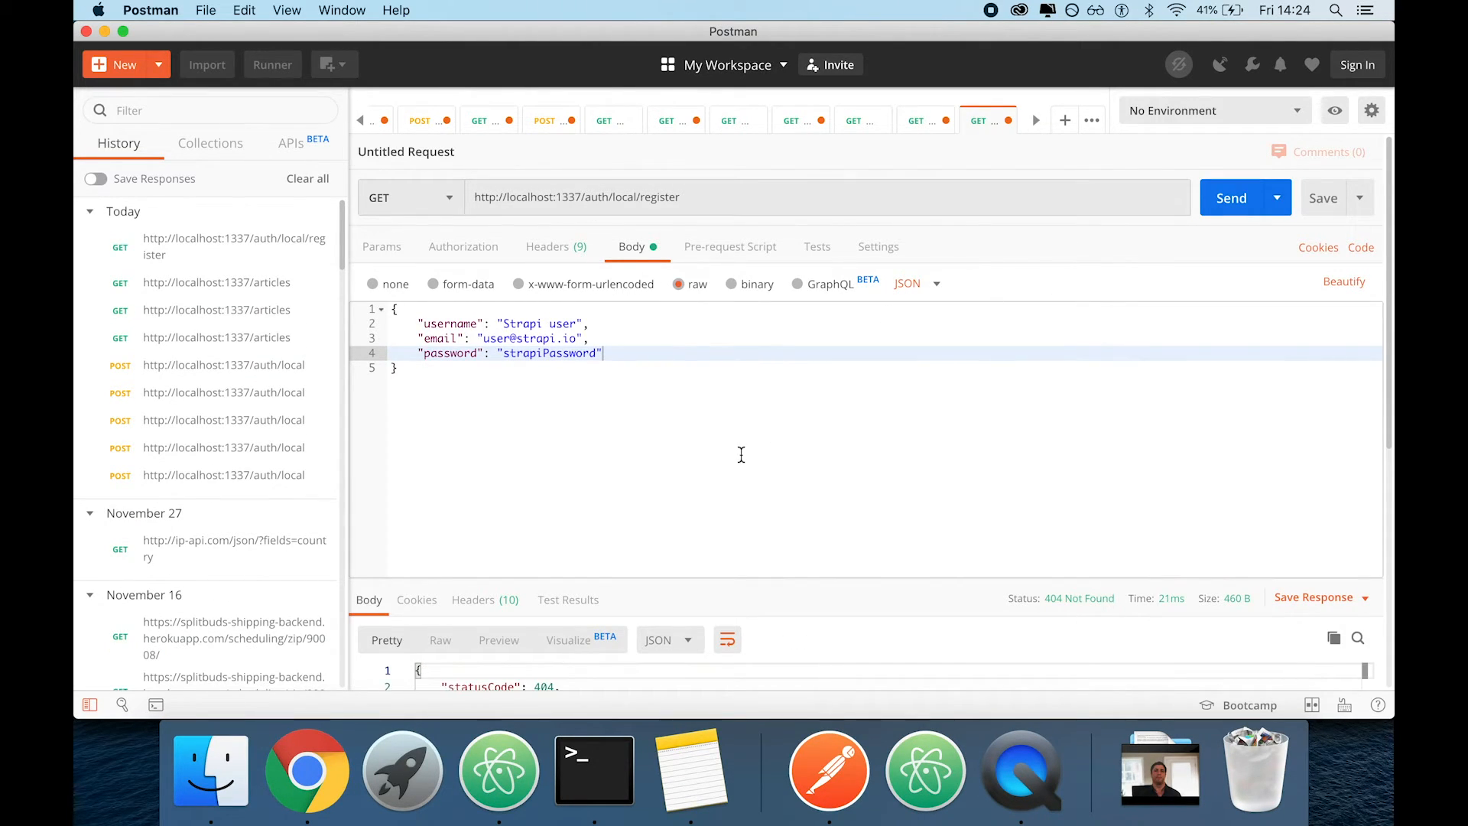
scroll(795, 639, down, 3)
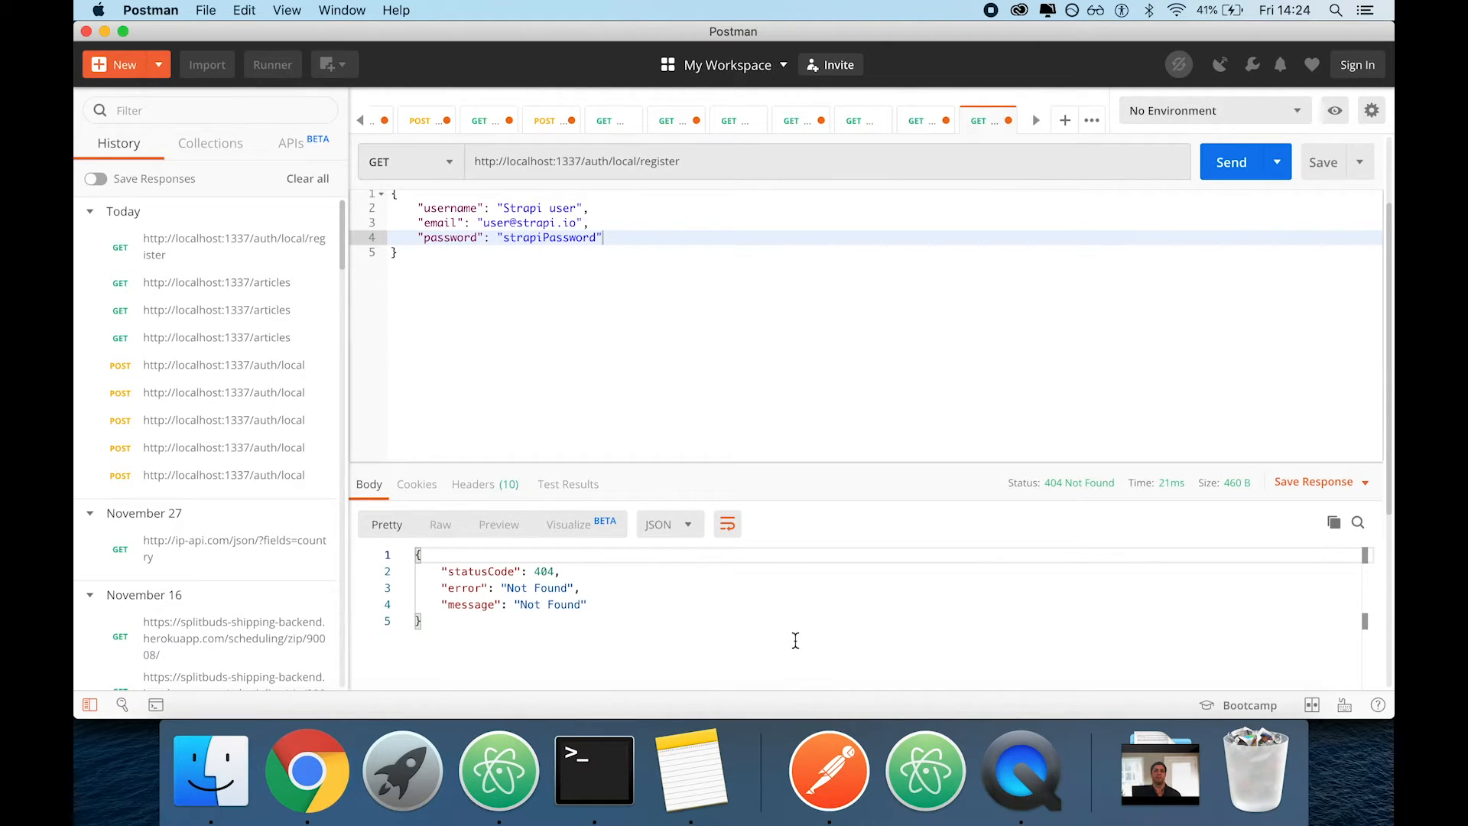
scroll(795, 640, up, 3)
scroll(795, 639, down, 5)
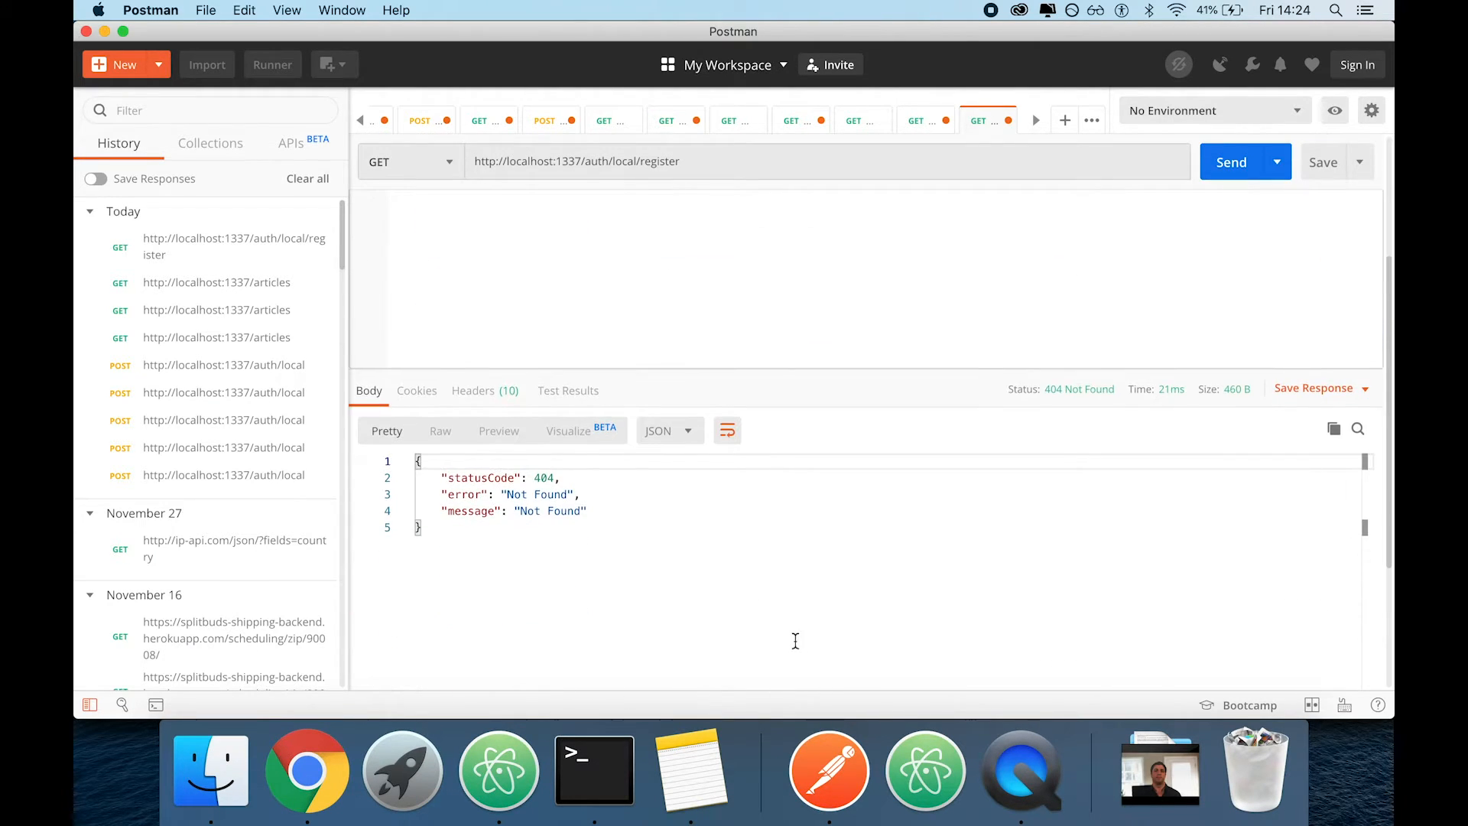
scroll(795, 641, up, 5)
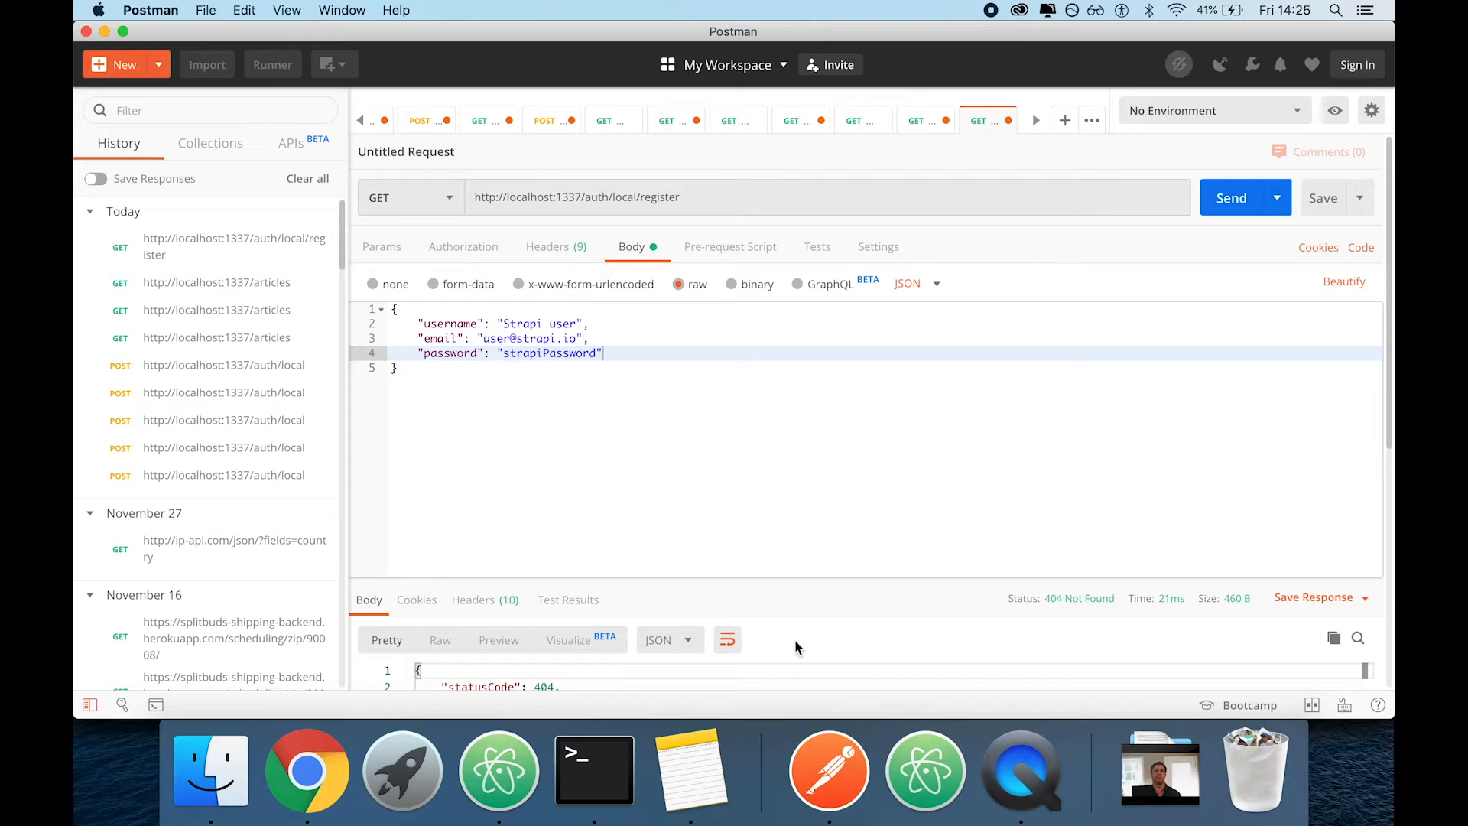
scroll(795, 640, down, 8)
Inspect the register call in the Terminal server log and compare the request with the registration example in the Chrome documentation
click(606, 798)
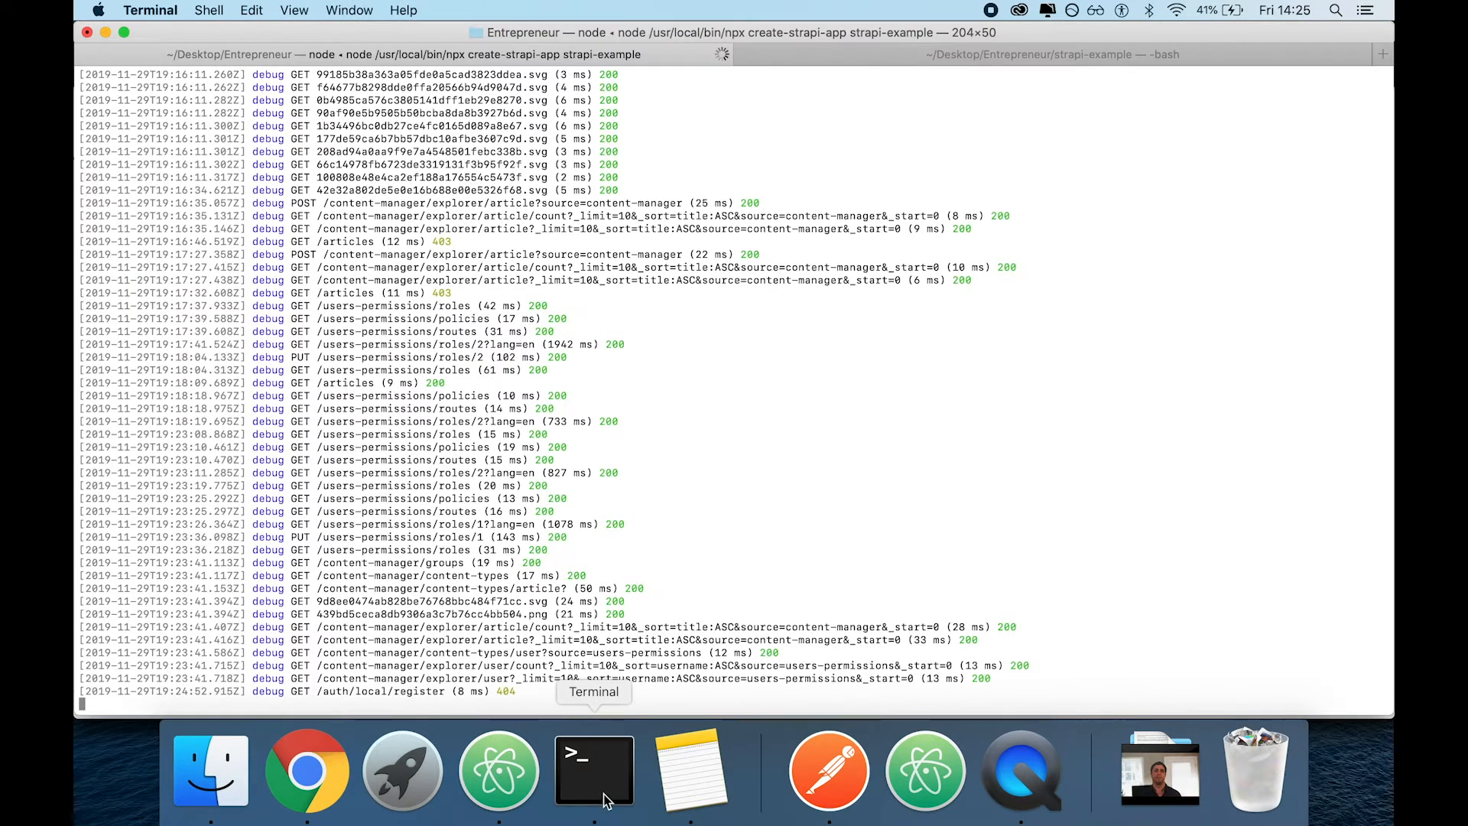
double_click(497, 692)
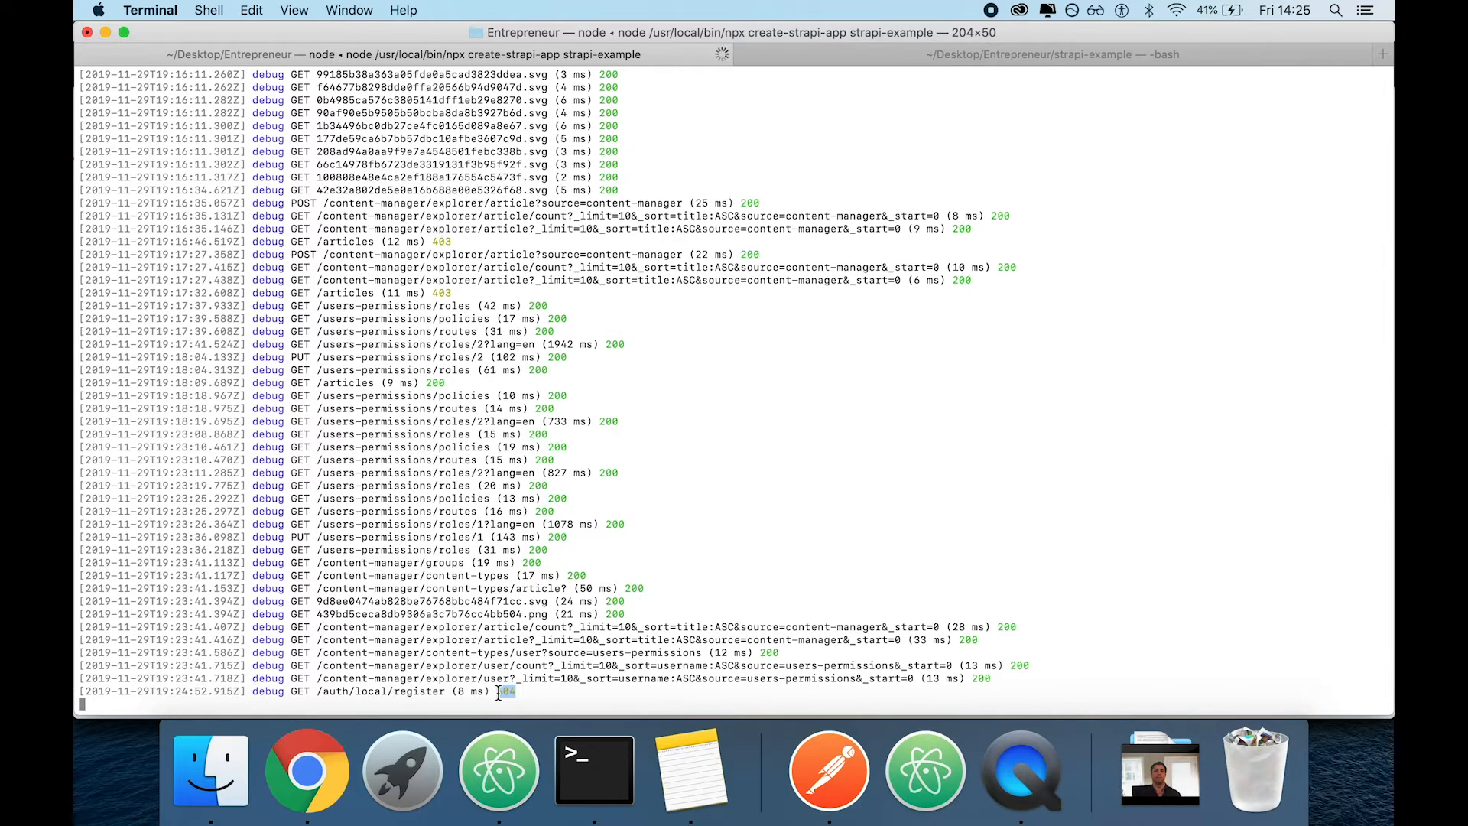
click(303, 795)
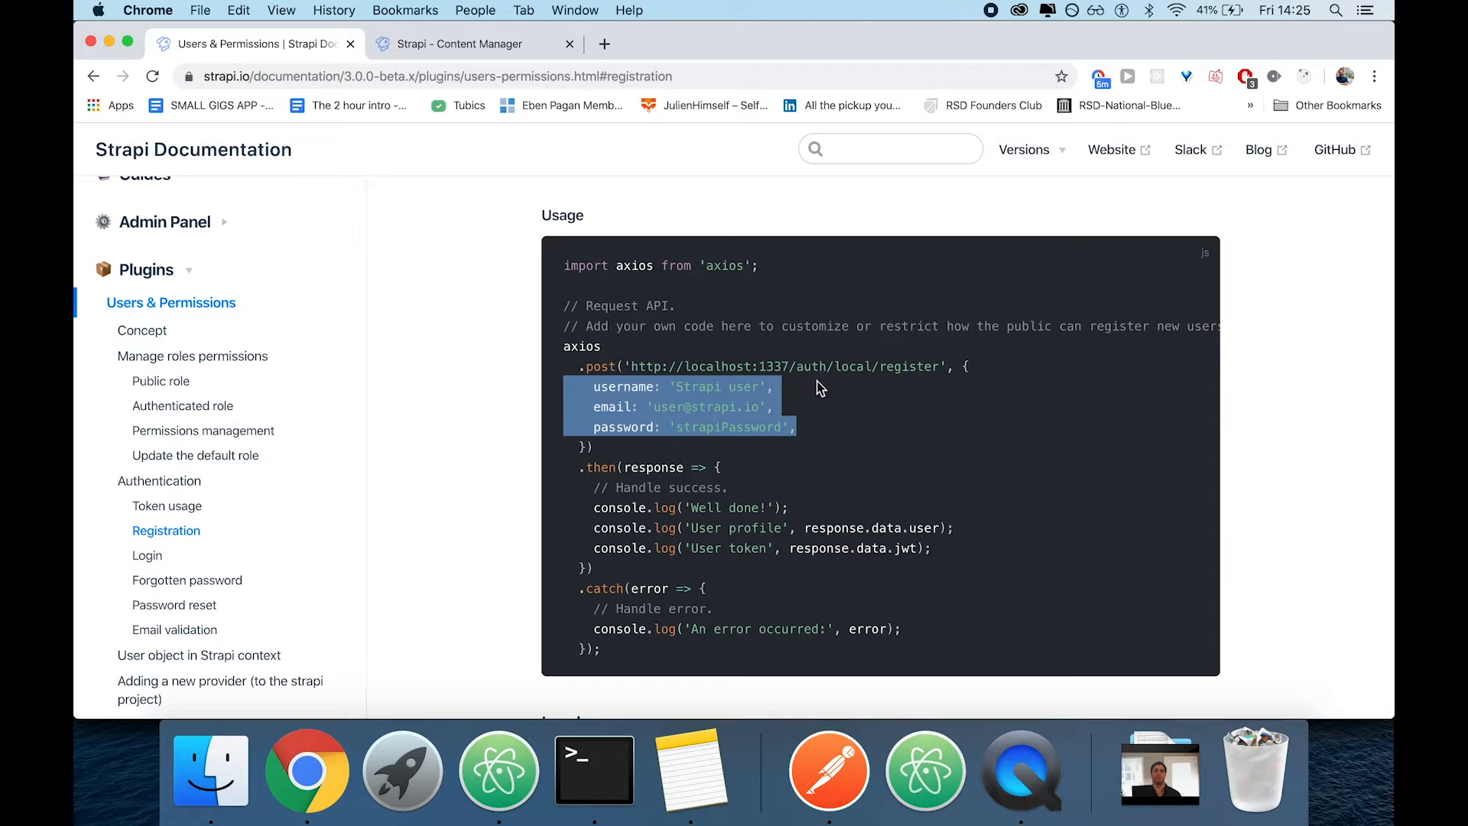
click(442, 51)
click(263, 49)
drag(939, 370, 633, 367)
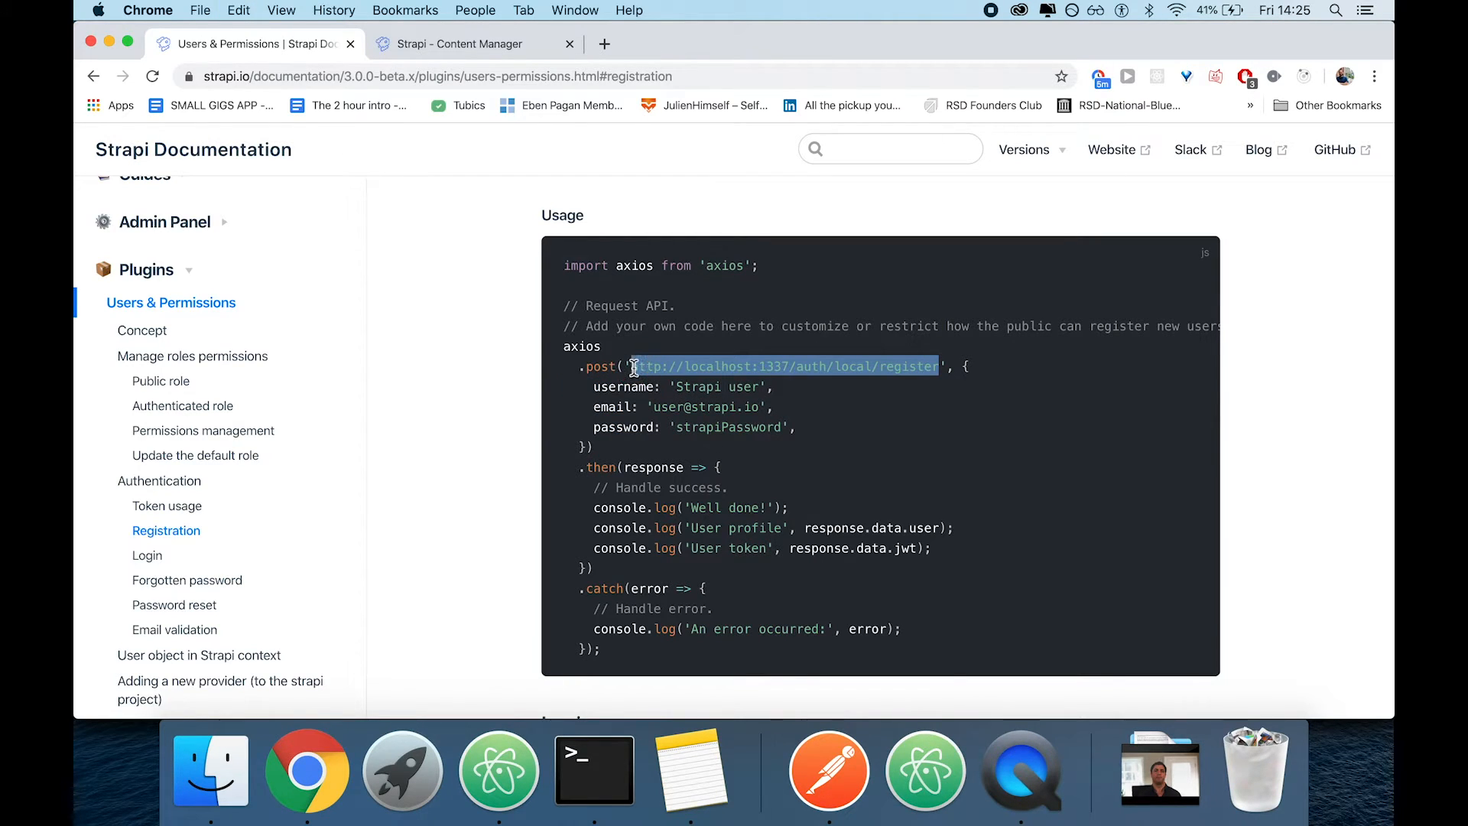
click(832, 765)
key(super+Tab)
click(602, 372)
key(super+Tab)
Change the register request's method to POST and send it
click(413, 162)
click(393, 222)
scroll(1017, 359, up, 4)
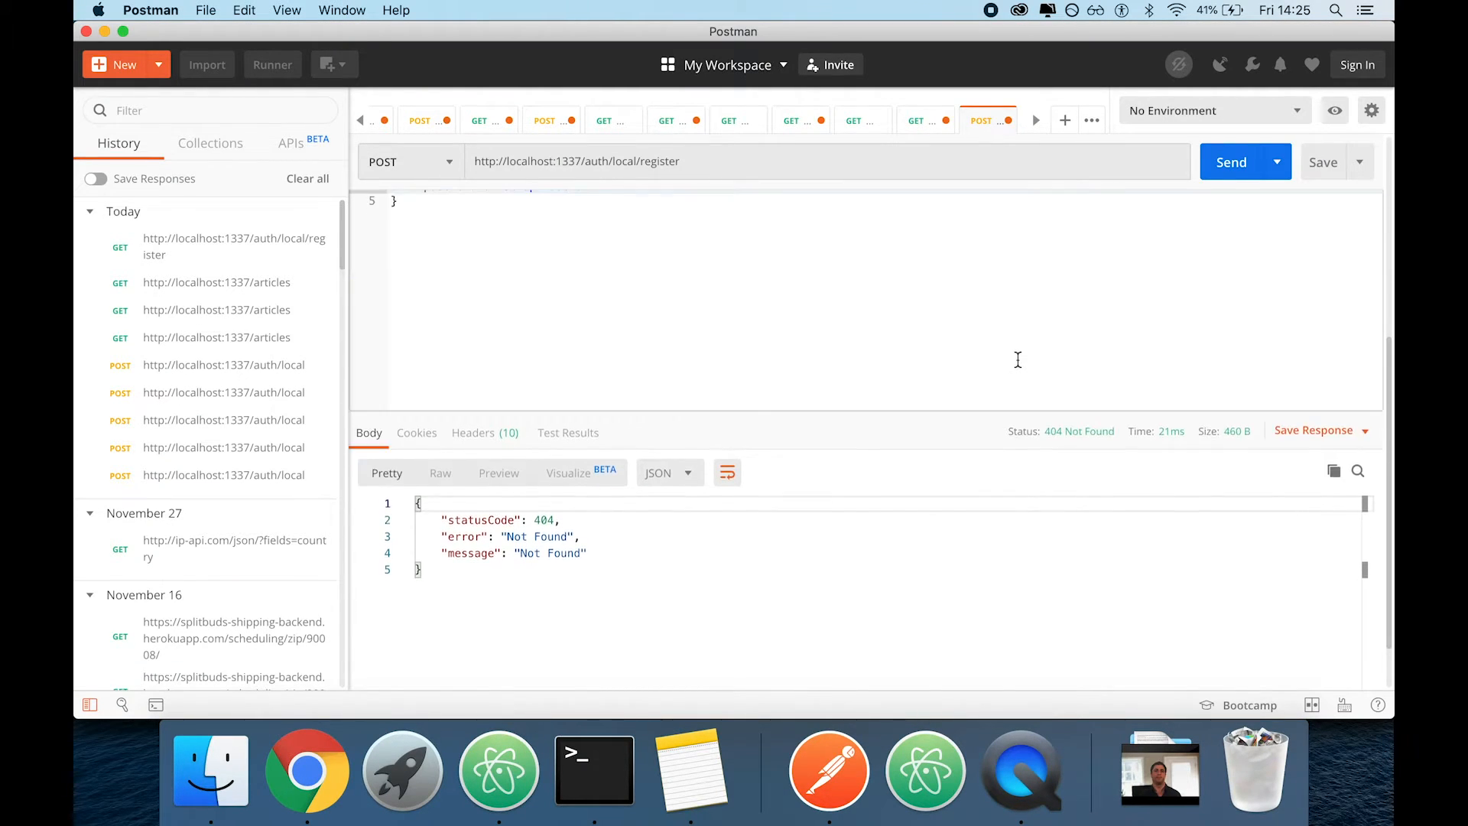
click(739, 163)
key(super+a)
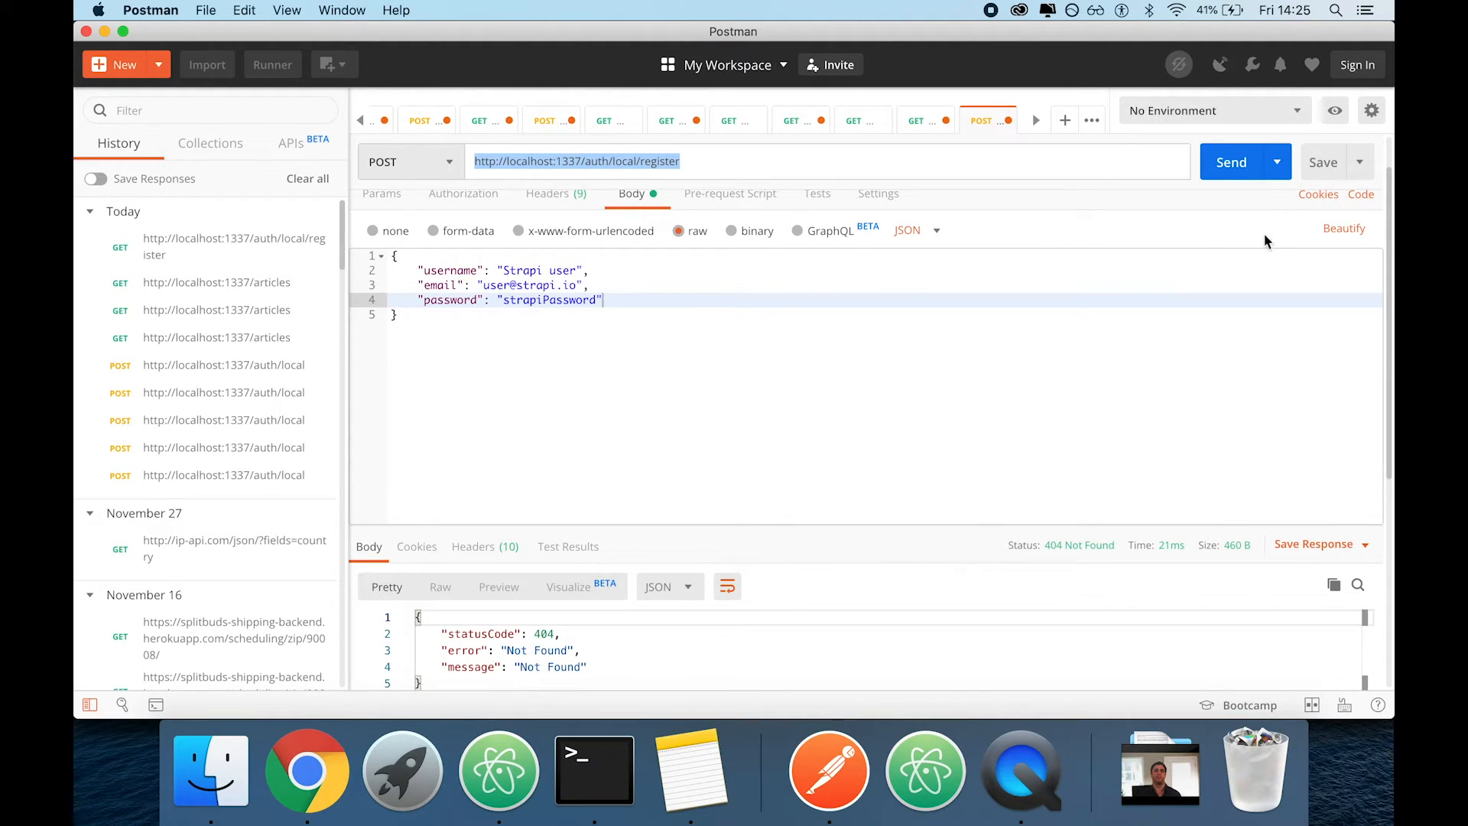
click(1231, 162)
scroll(856, 411, down, 2)
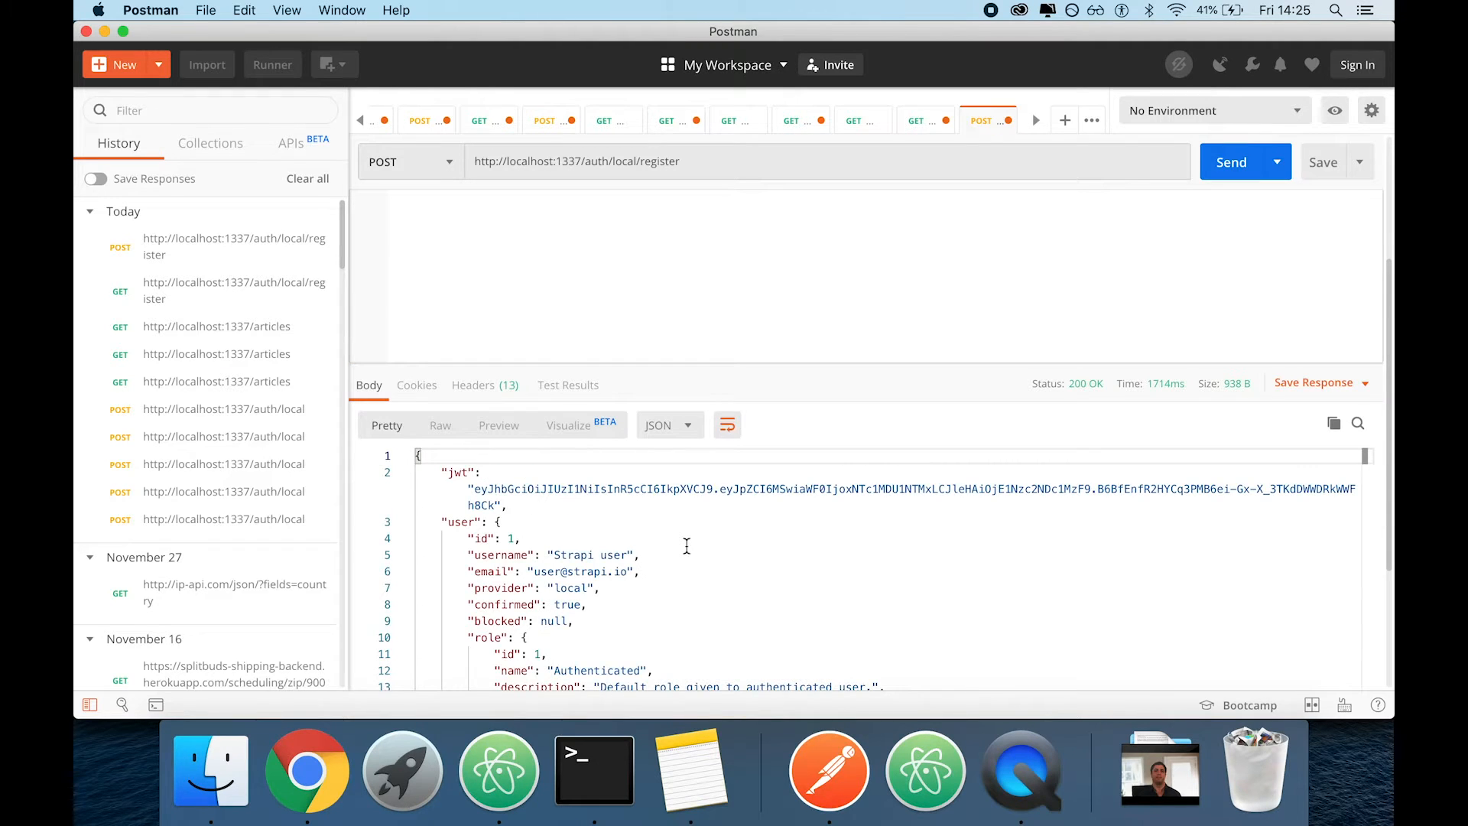
Copy the JWT value from the registration response and review the submitted body alongside the returned user data
drag(469, 483, 501, 501)
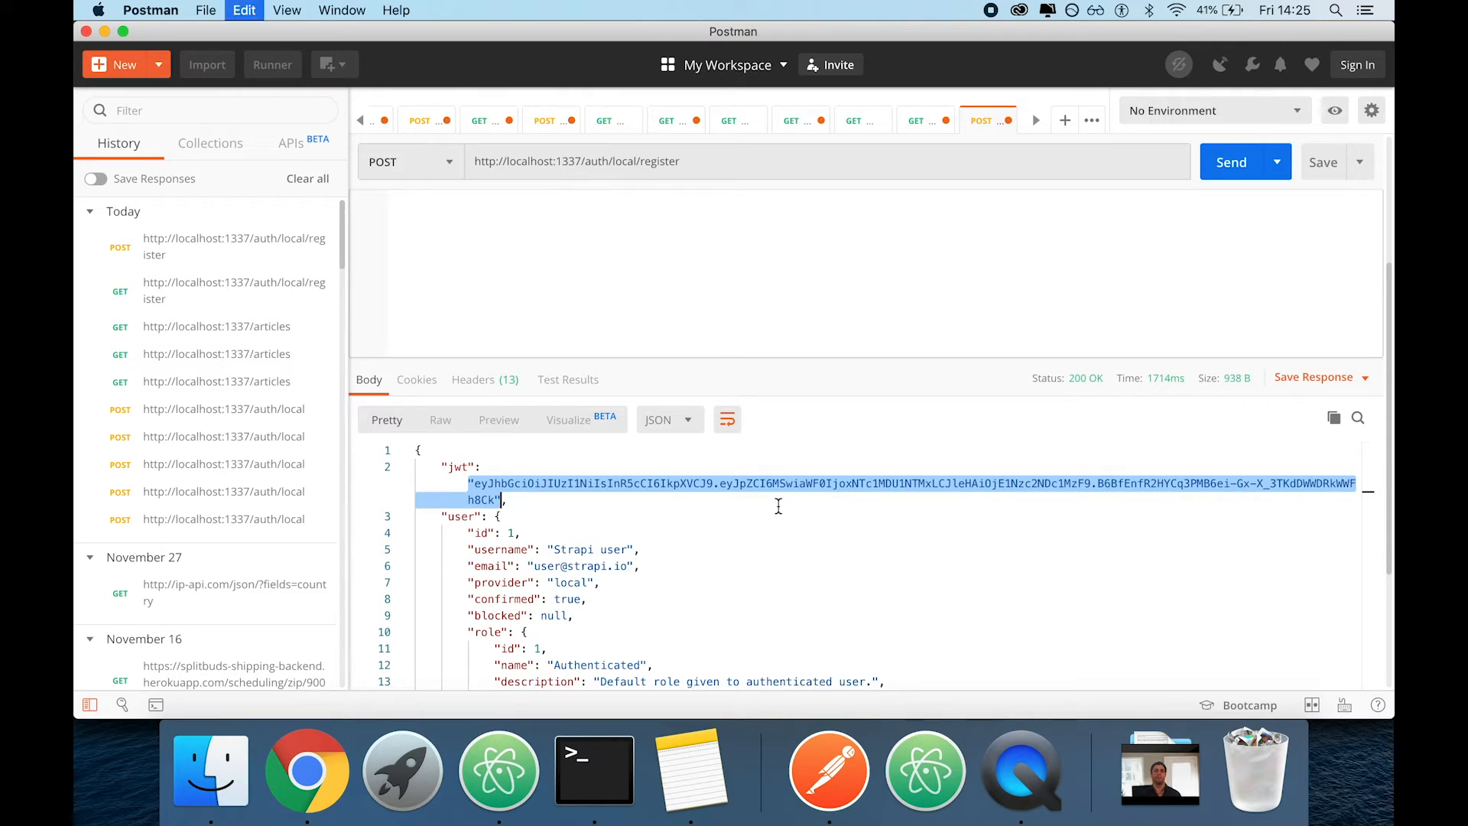
scroll(914, 216, up, 5)
scroll(913, 217, down, 1)
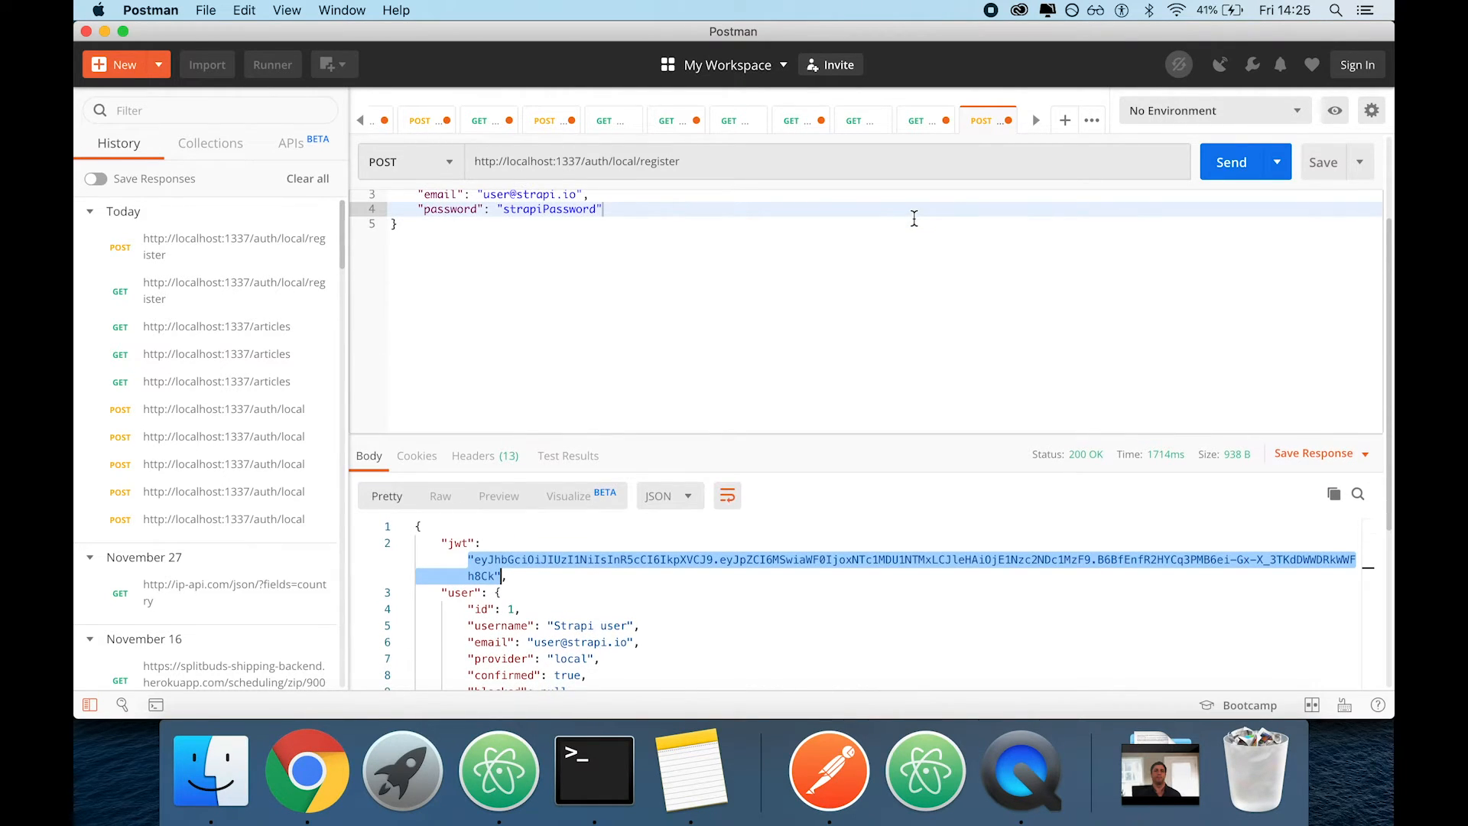
scroll(914, 218, up, 4)
scroll(913, 217, down, 3)
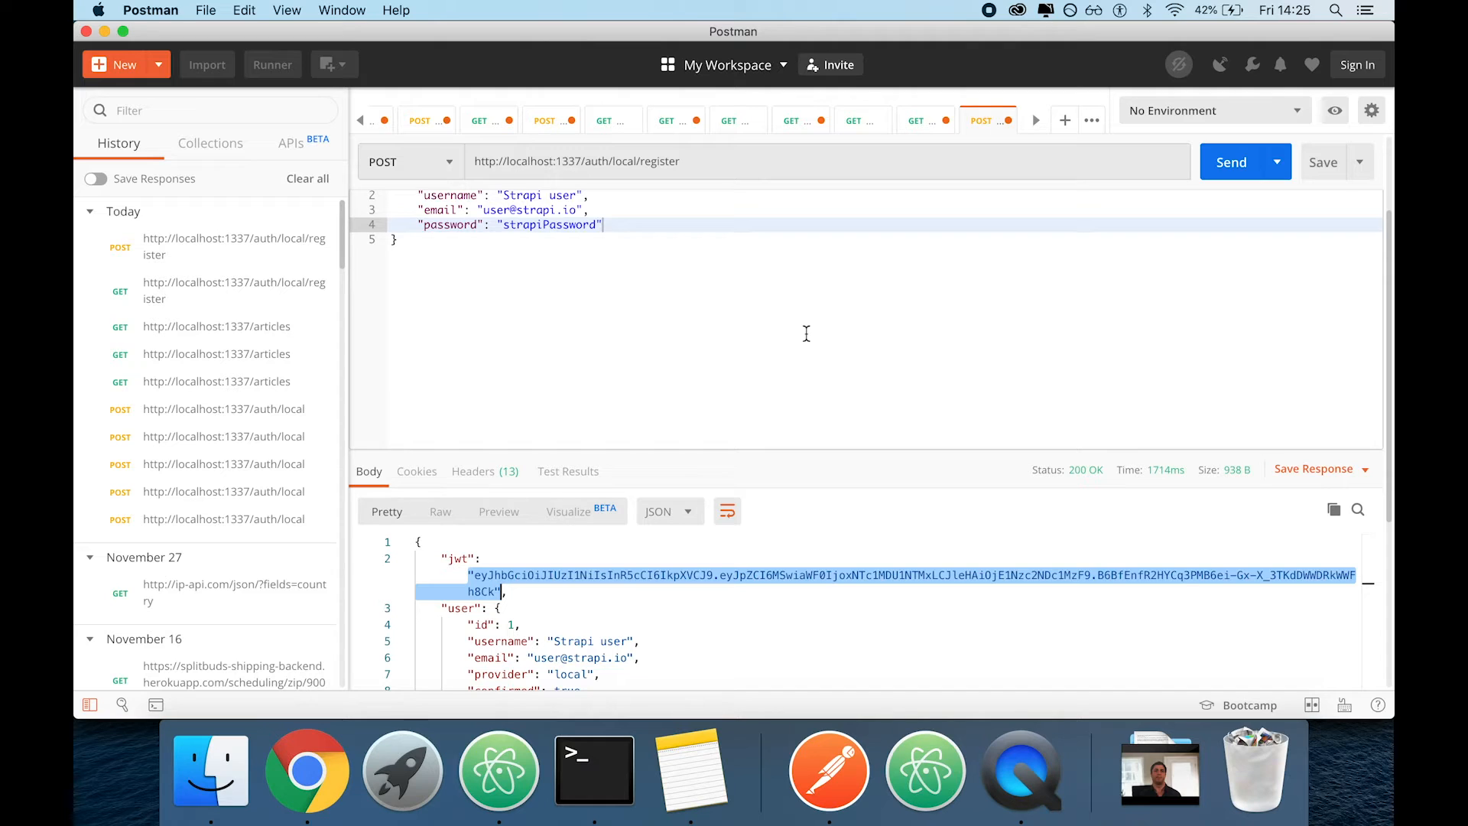
scroll(806, 333, up, 3)
scroll(805, 333, down, 3)
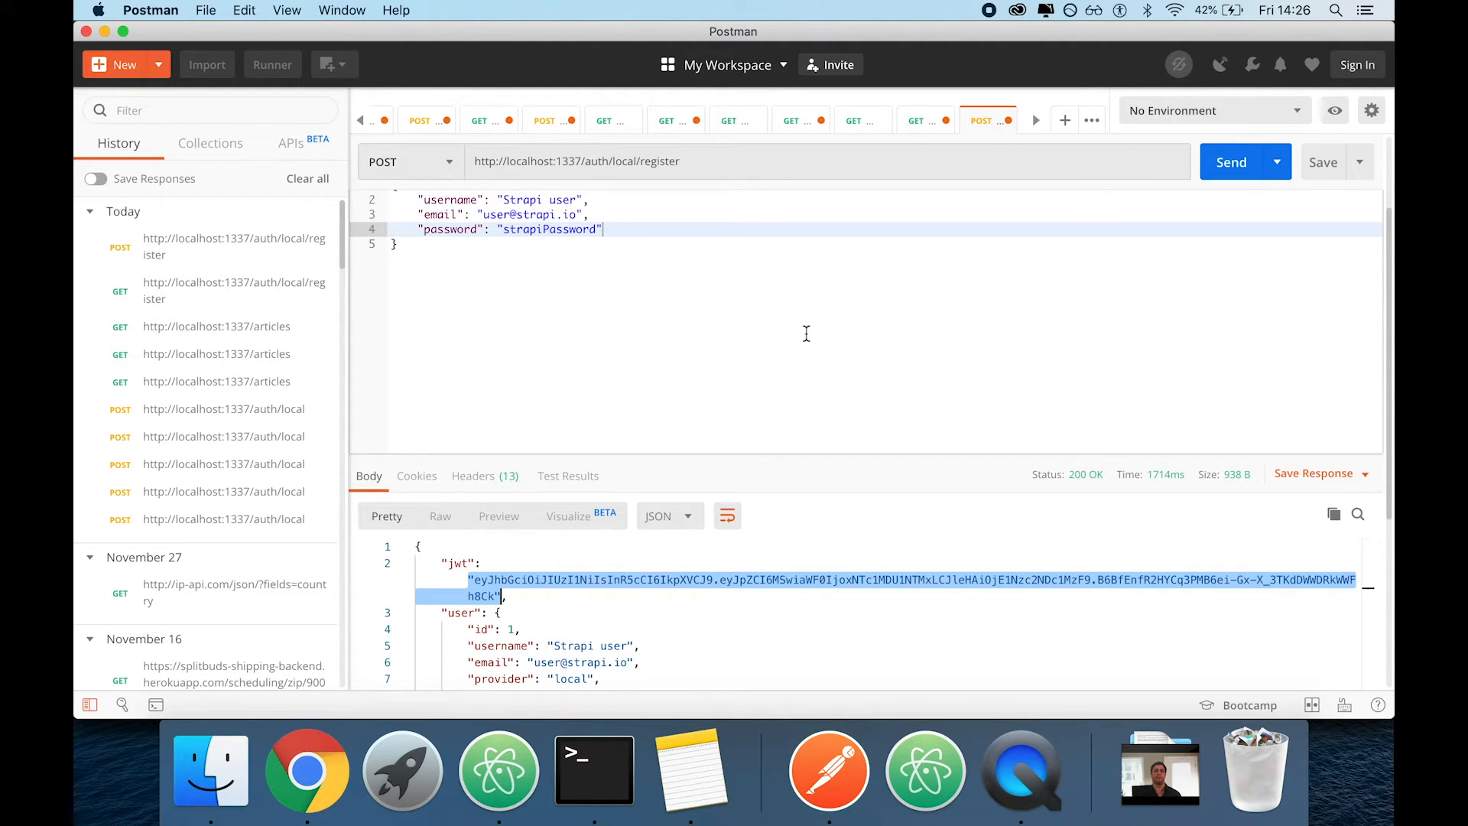
scroll(806, 334, up, 3)
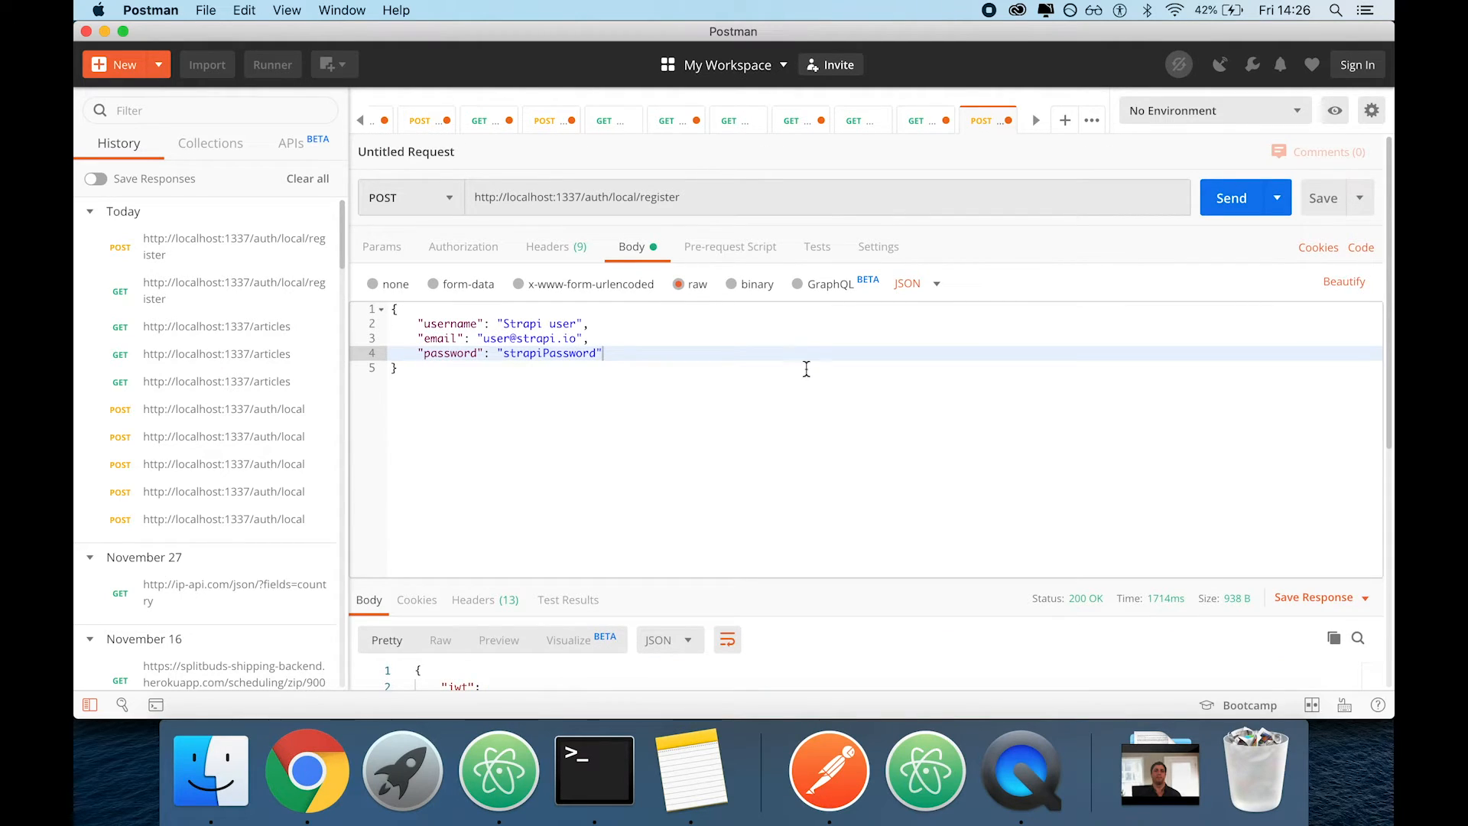
Create a new request with Bearer Token authorization and paste the copied JWT as its token without the surrounding quotes
key(super+t)
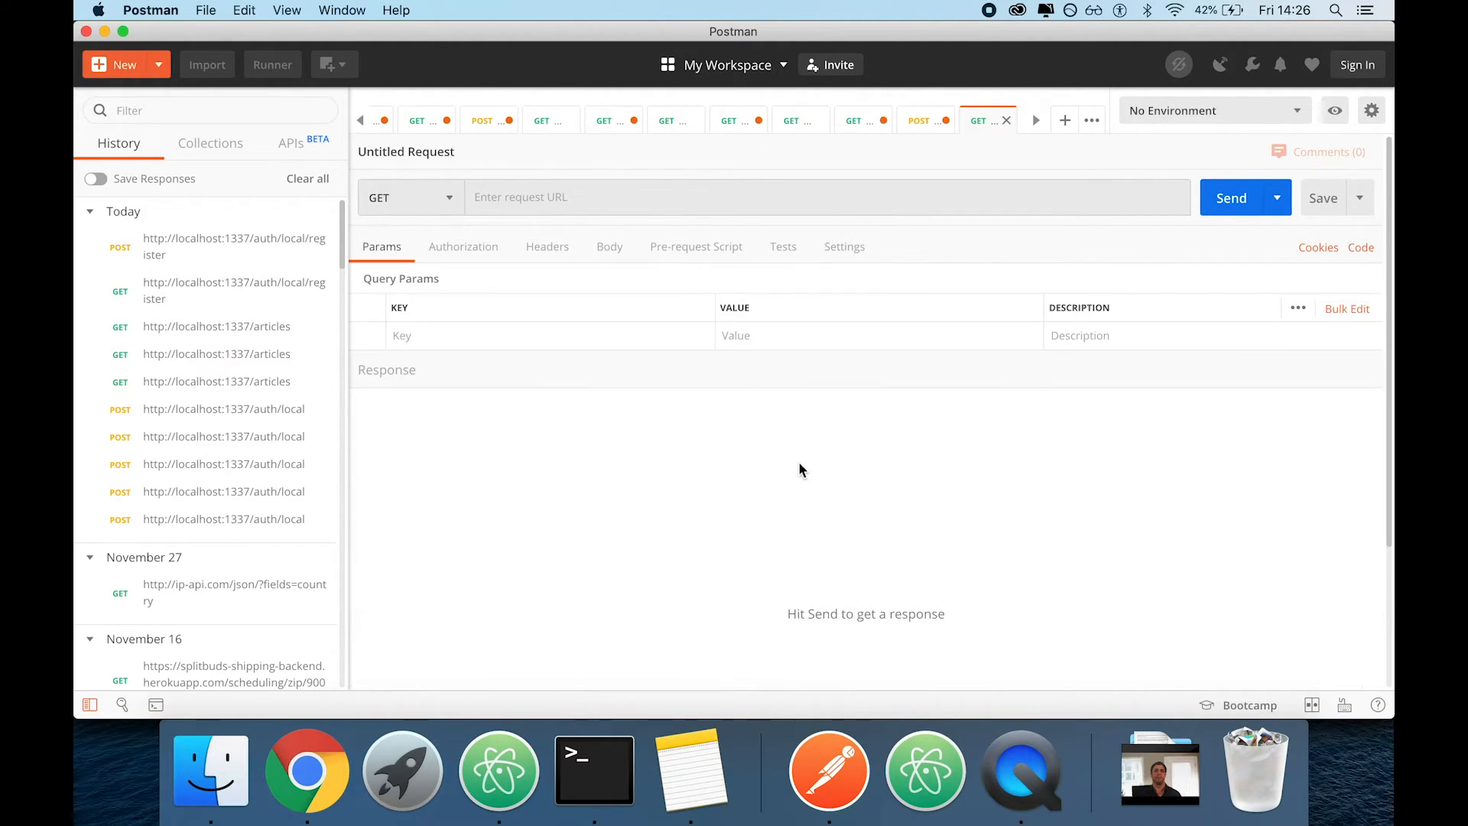
click(463, 248)
click(464, 325)
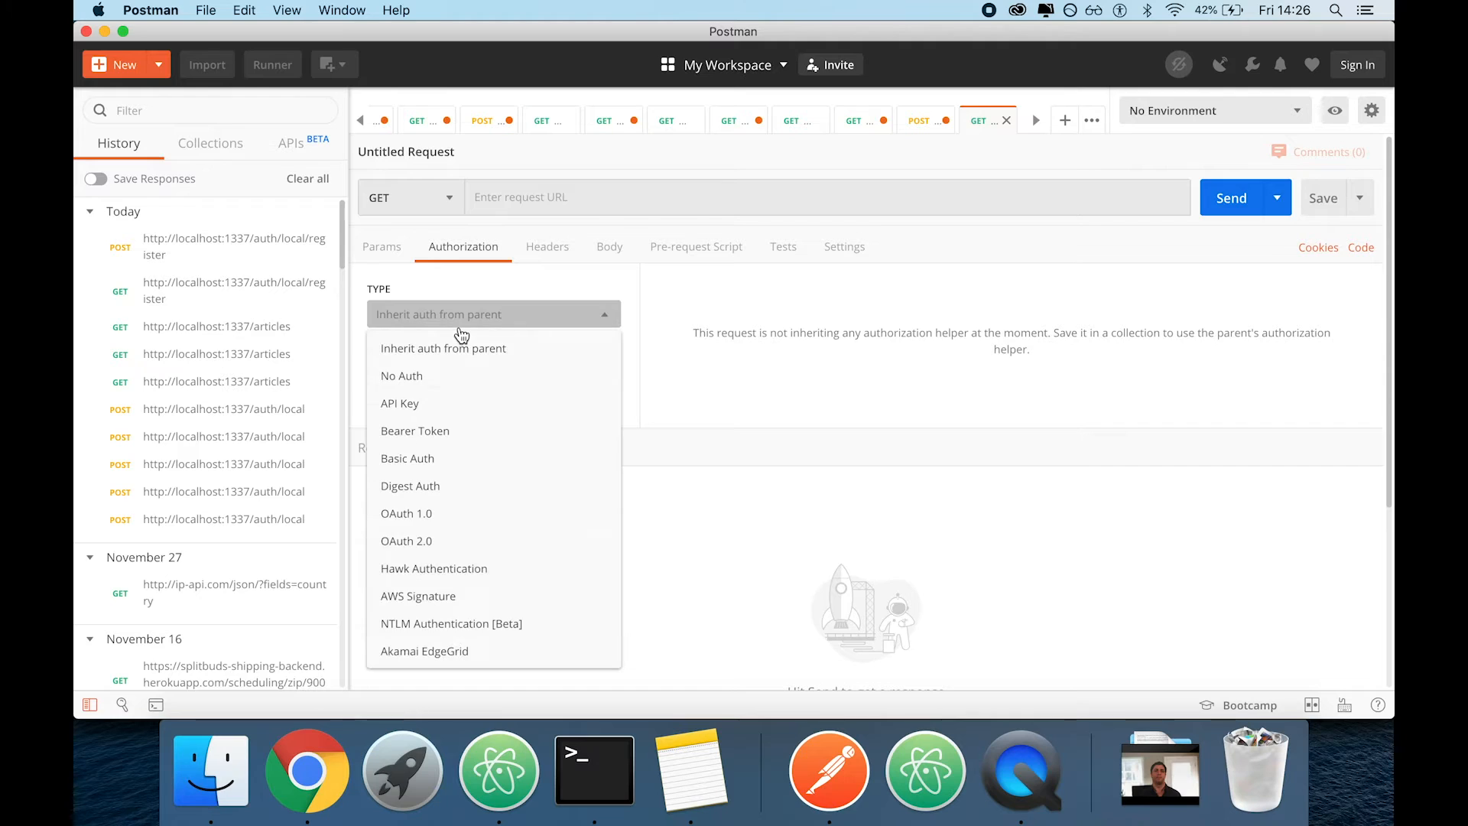
click(443, 431)
click(981, 363)
key(super+v)
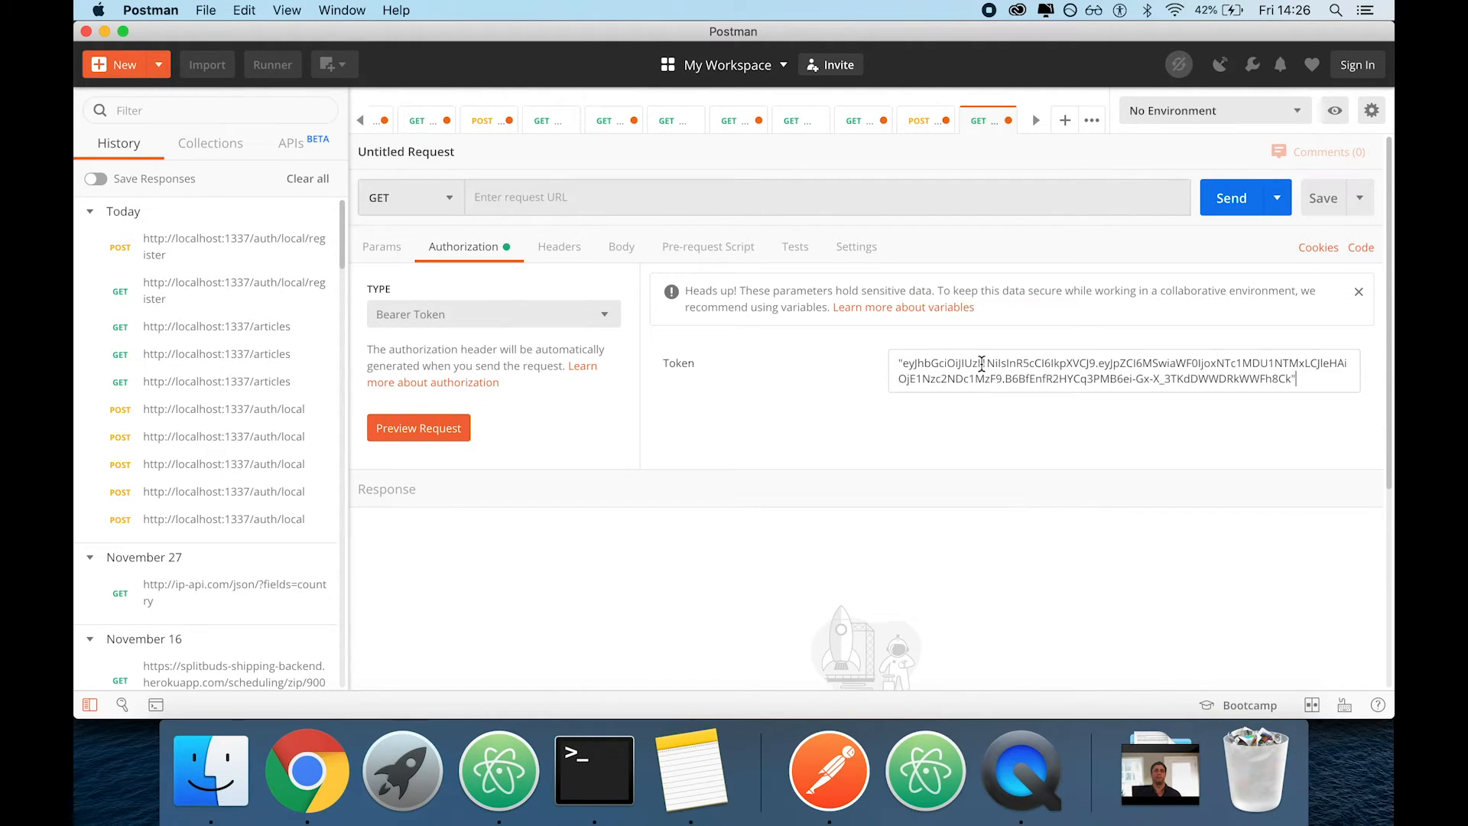
click(900, 363)
key(BackSpace)
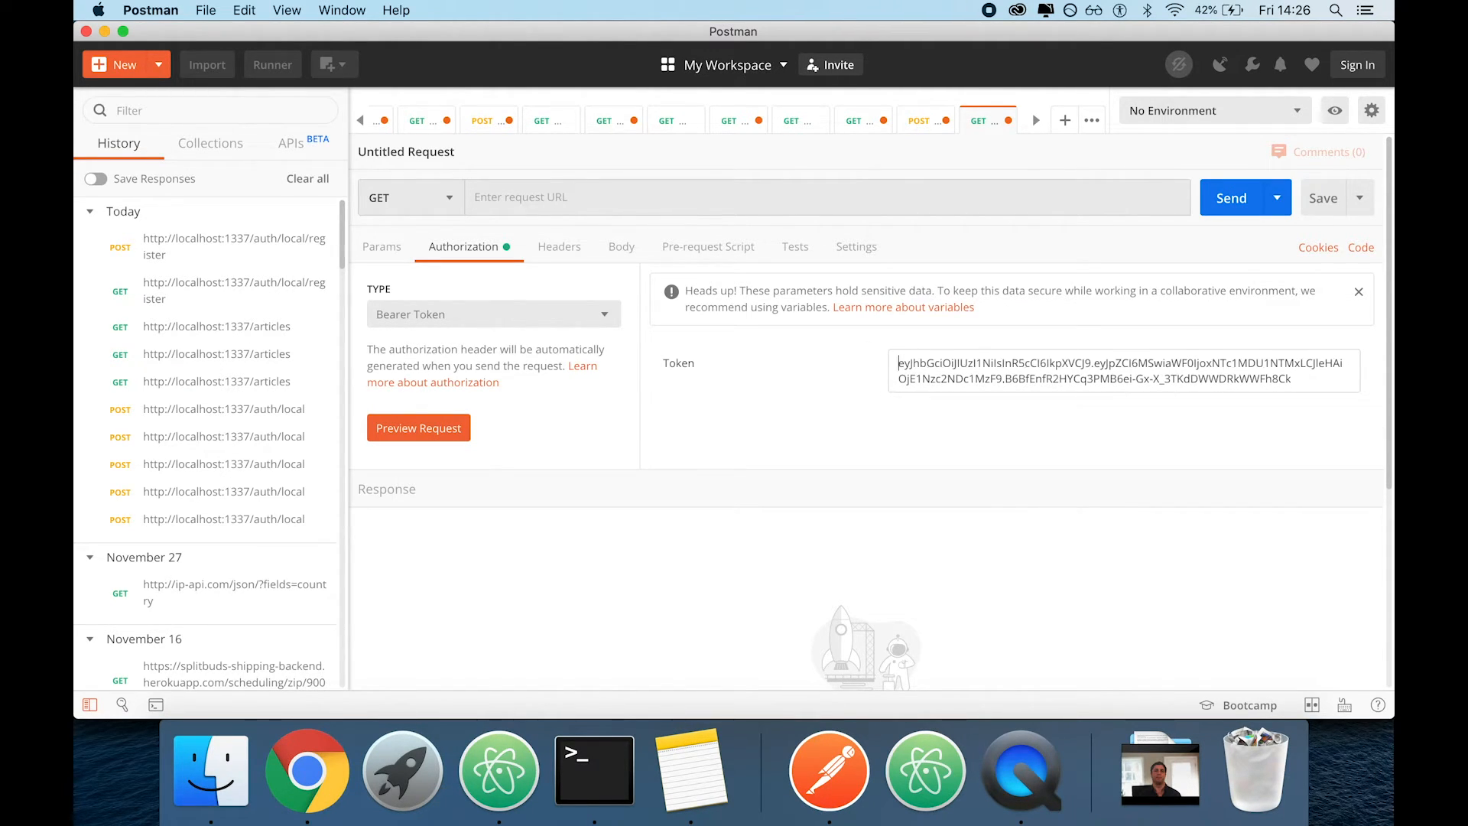
click(918, 122)
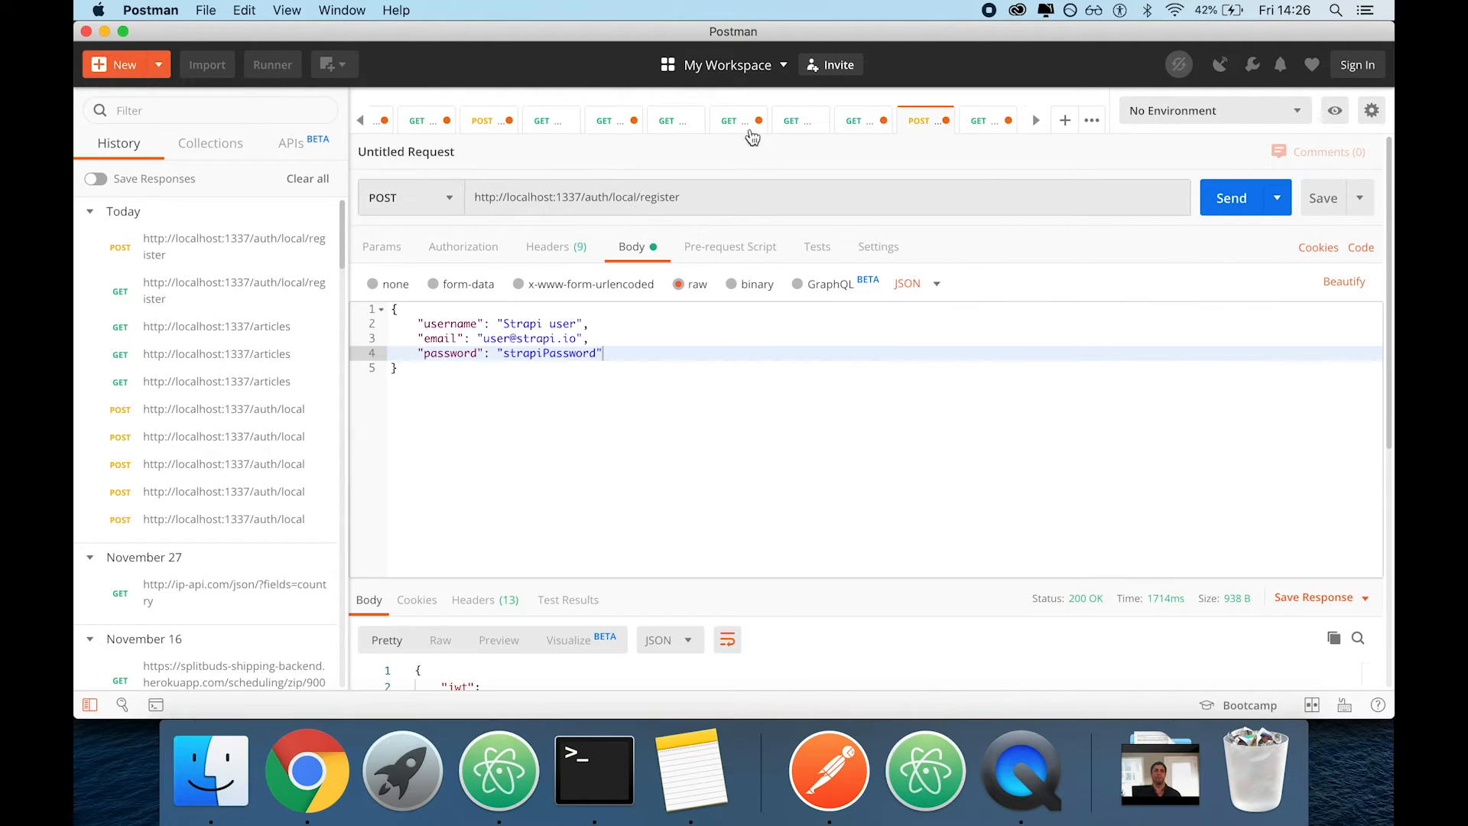
click(684, 210)
click(573, 200)
drag(607, 199, 537, 199)
drag(396, 200, 396, 200)
key(super+c)
click(986, 124)
click(702, 193)
text(v)
key(BackSpace)
key(super+v)
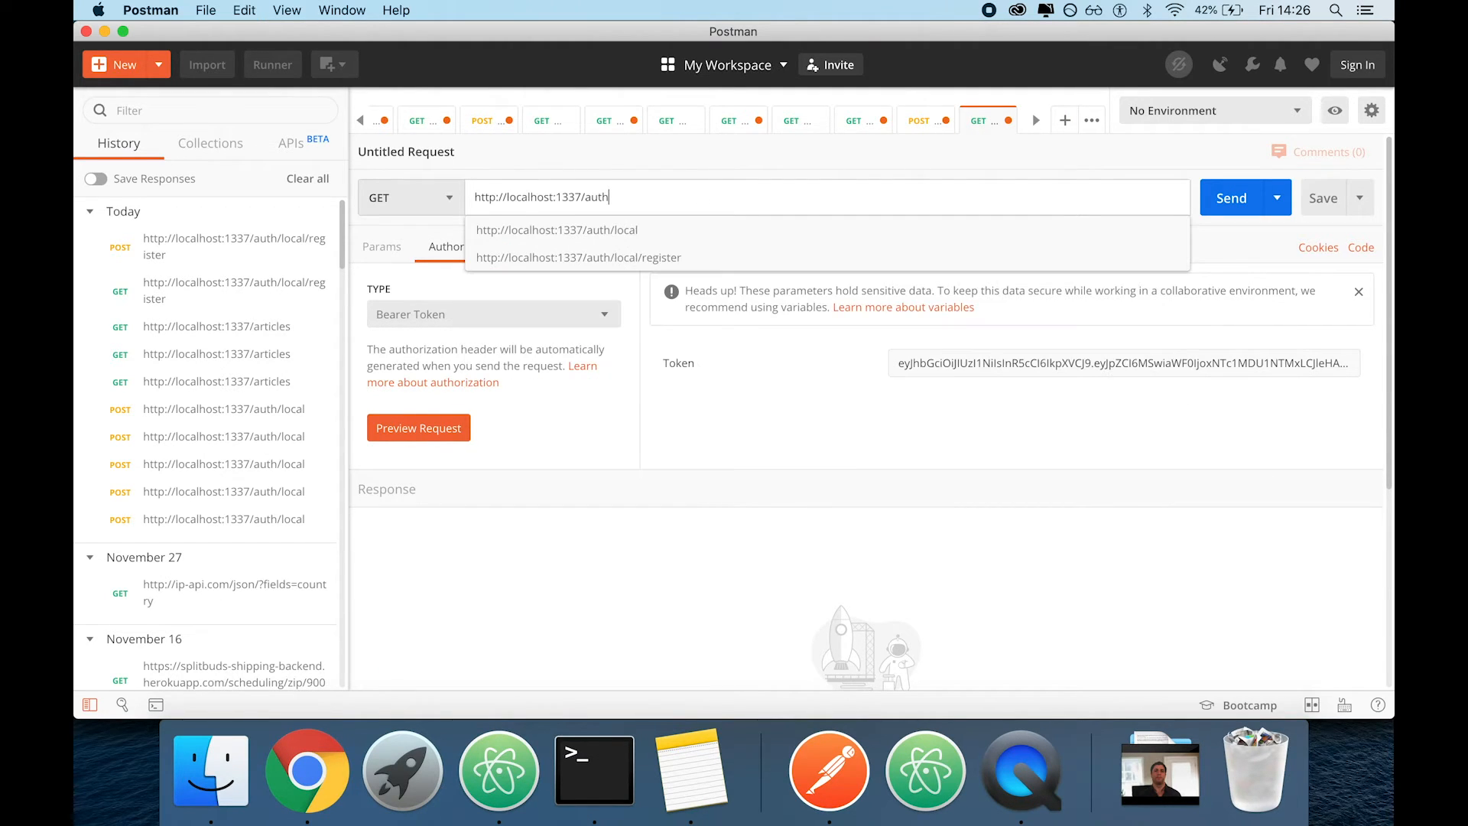
text(/Me)
key(BackSpace)
key(BackSpace)
text(m)
click(1222, 204)
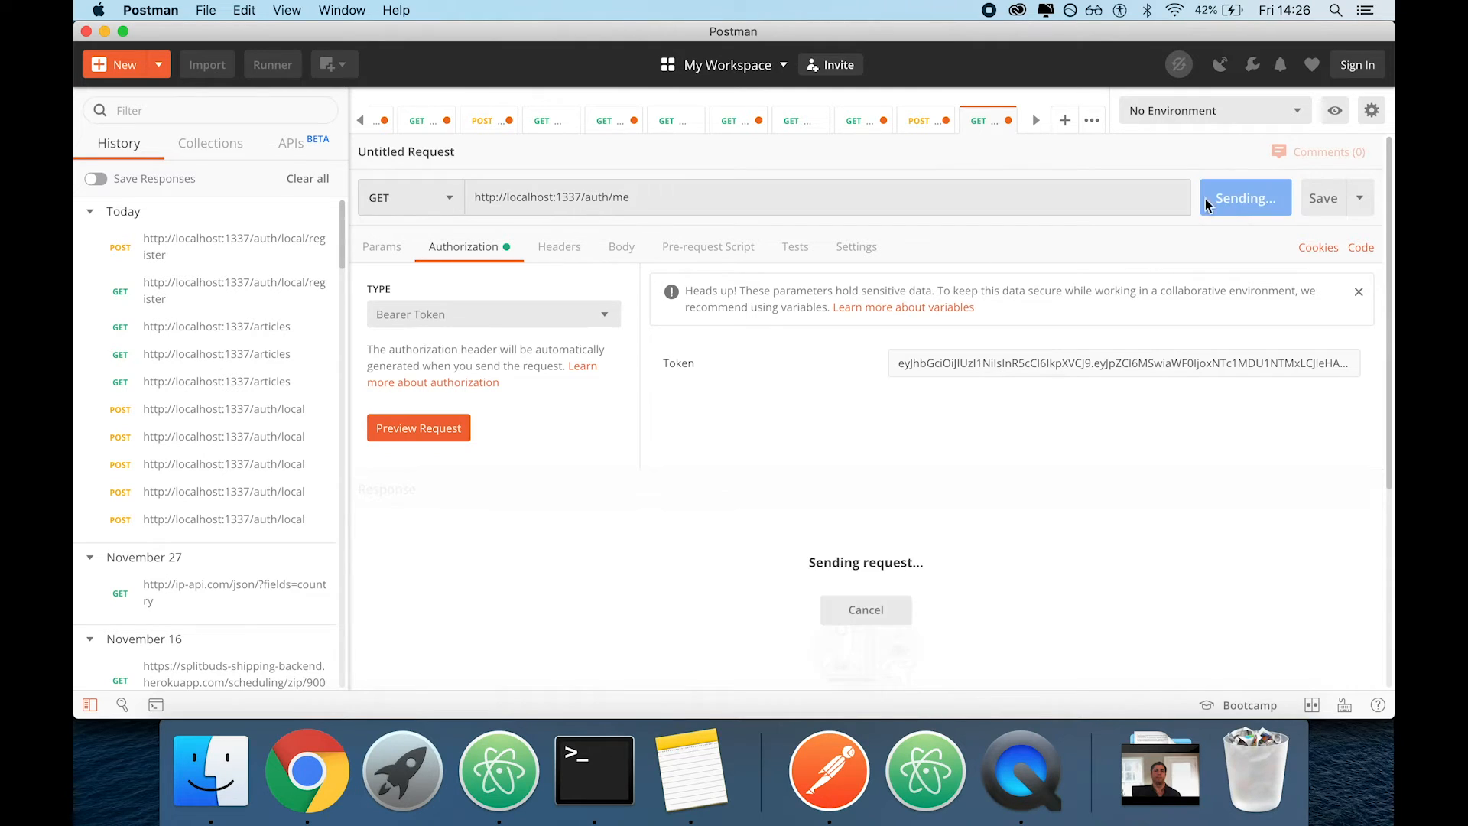
scroll(796, 370, down, 2)
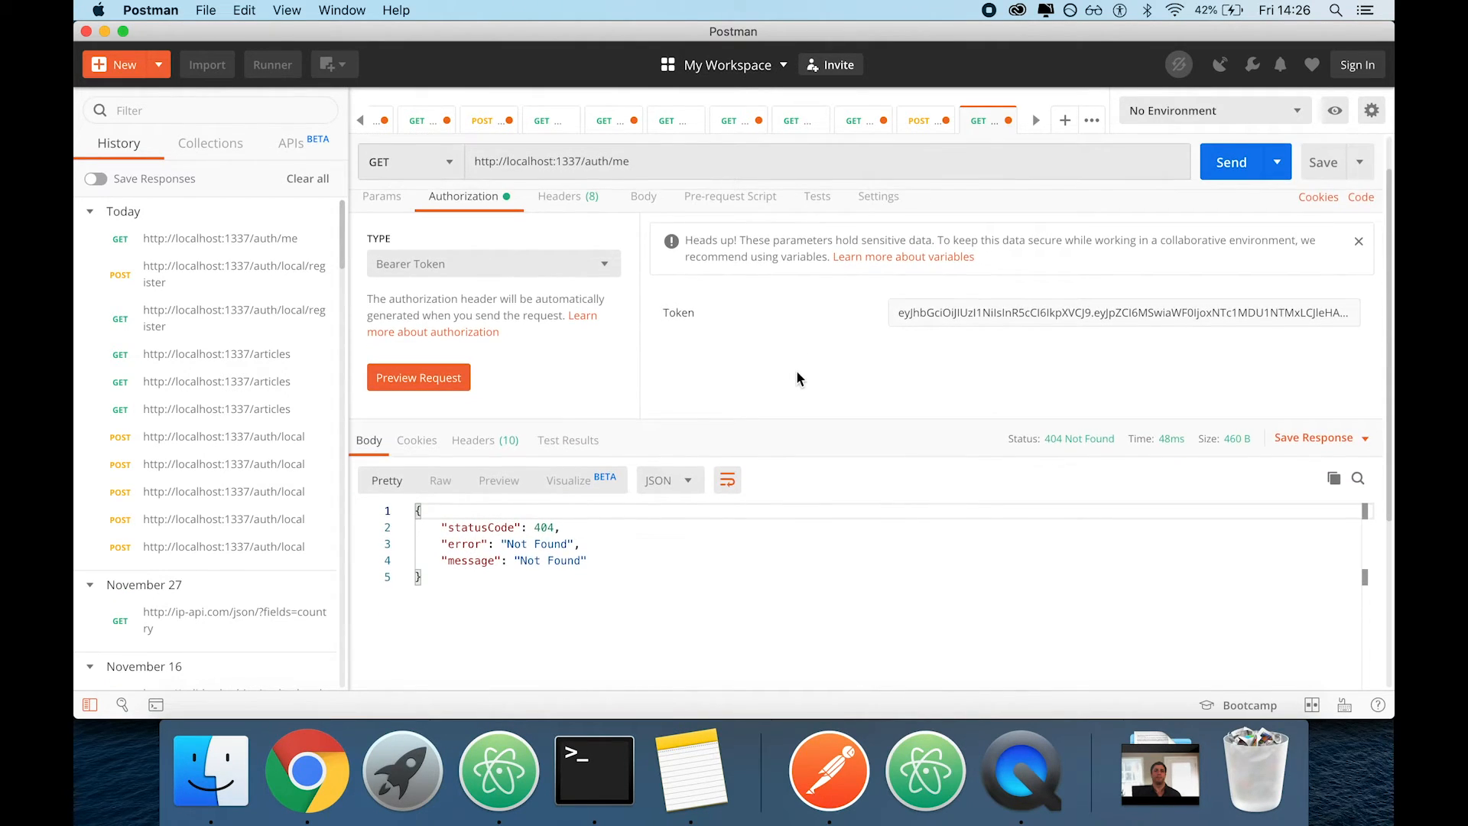
Switch to the Strapi documentation in Chrome and look for the /me endpoint using the site search and an in-page search
key(super+Tab)
scroll(797, 372, down, 1)
key(super+Tab)
key(super+Tab)
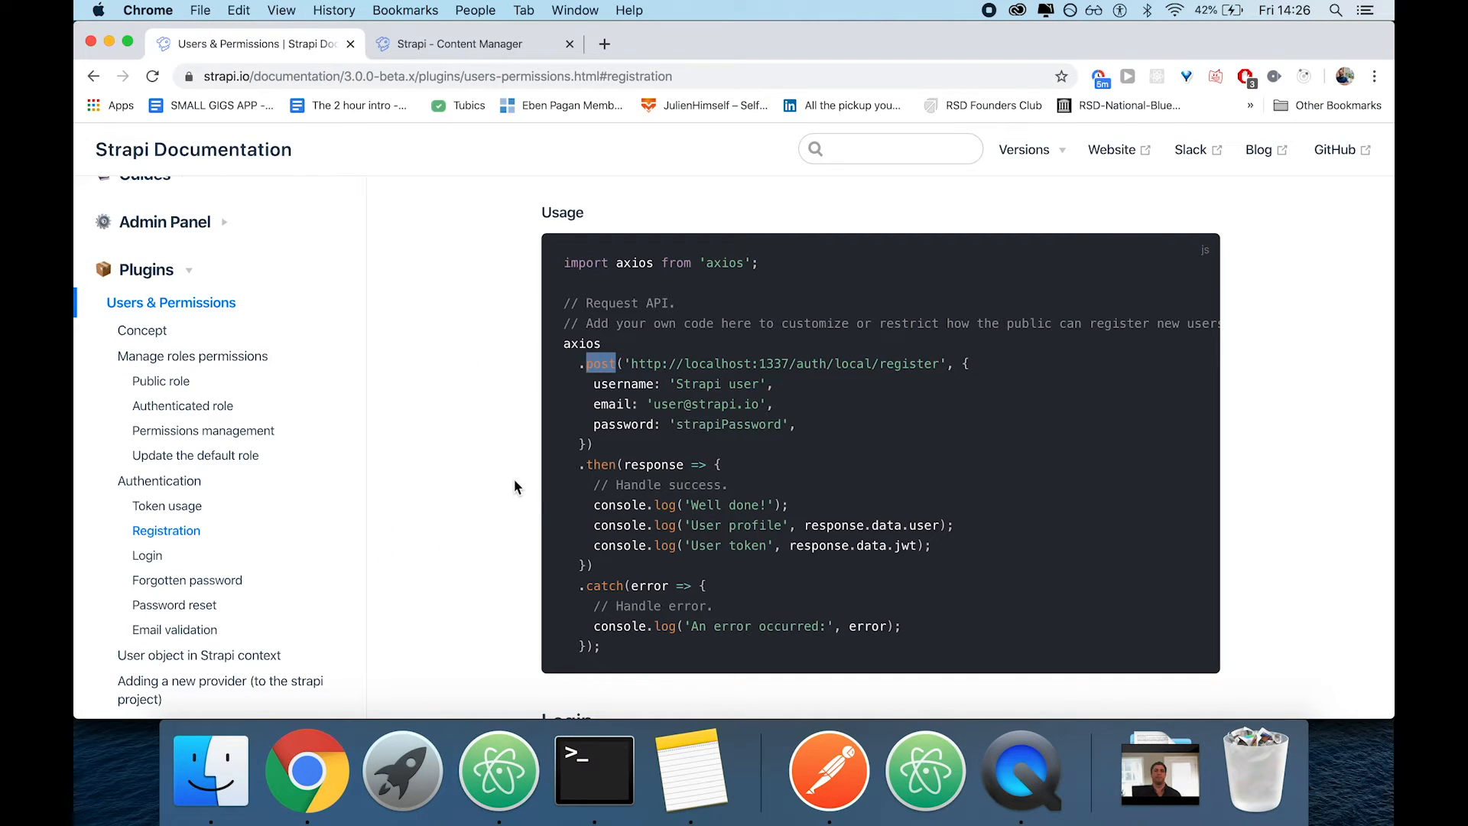
click(881, 156)
text(/me)
key(Return)
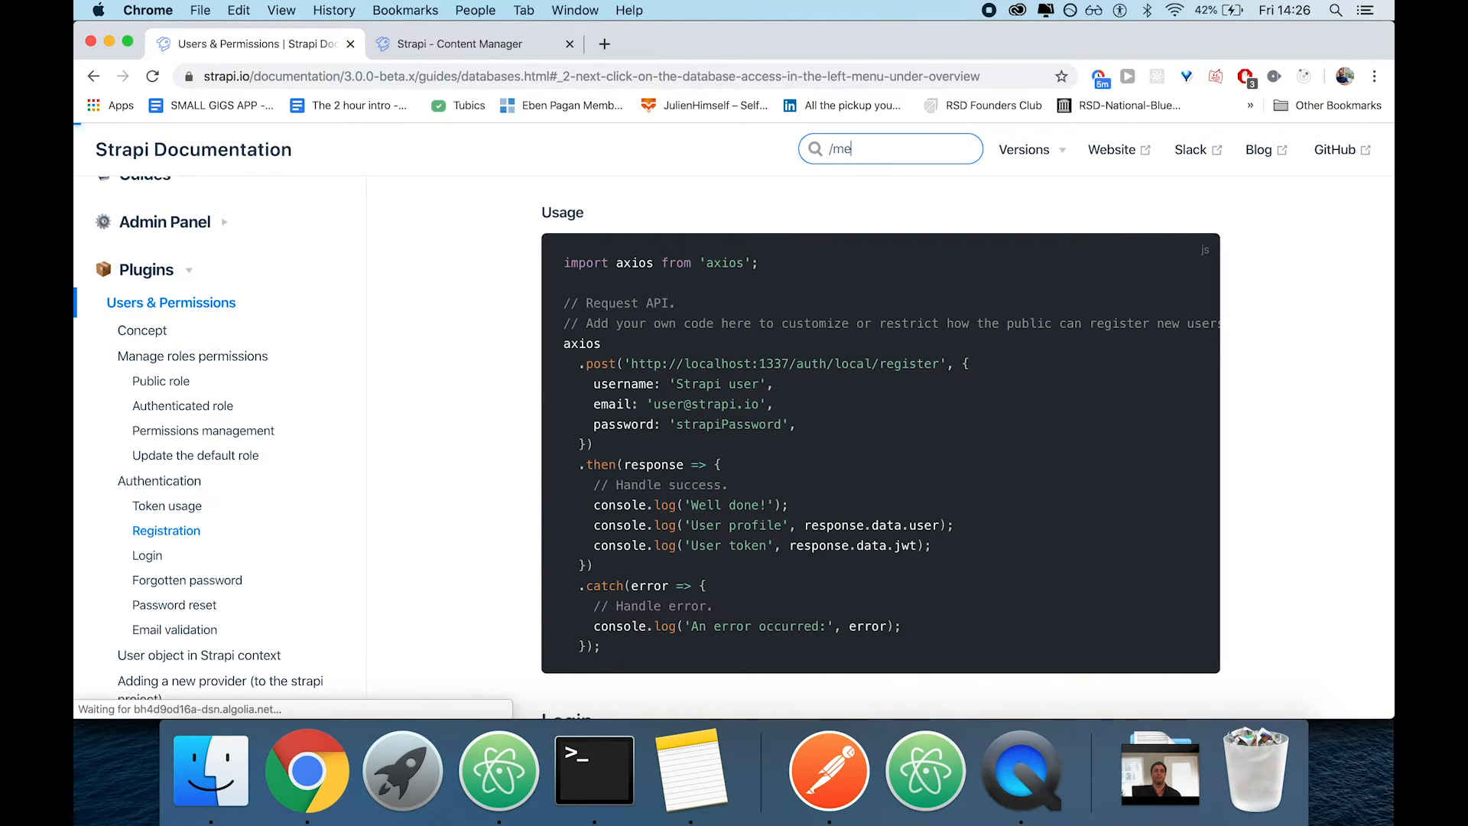
scroll(590, 442, down, 3)
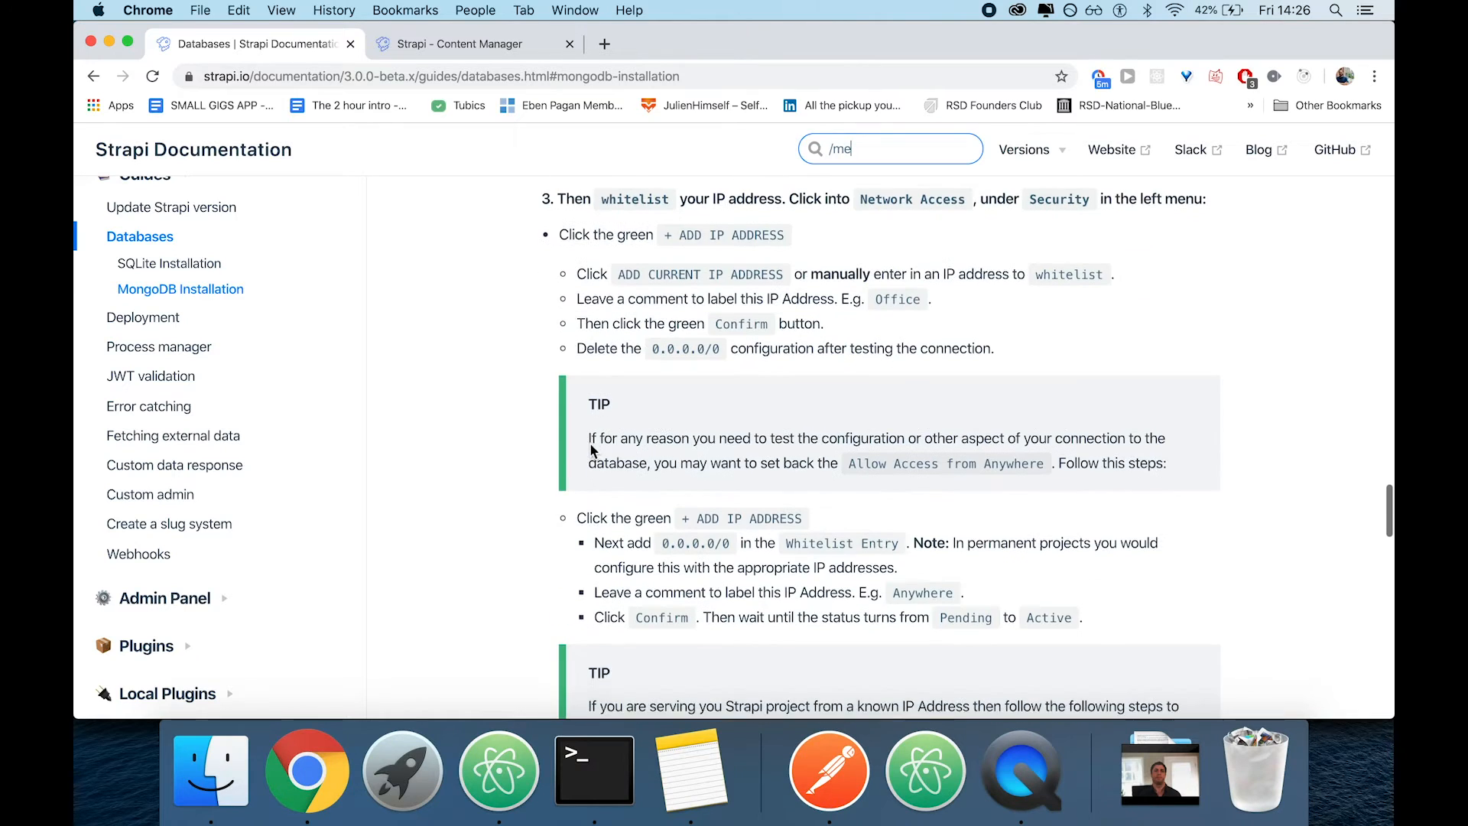
key(super+f)
text(/me)
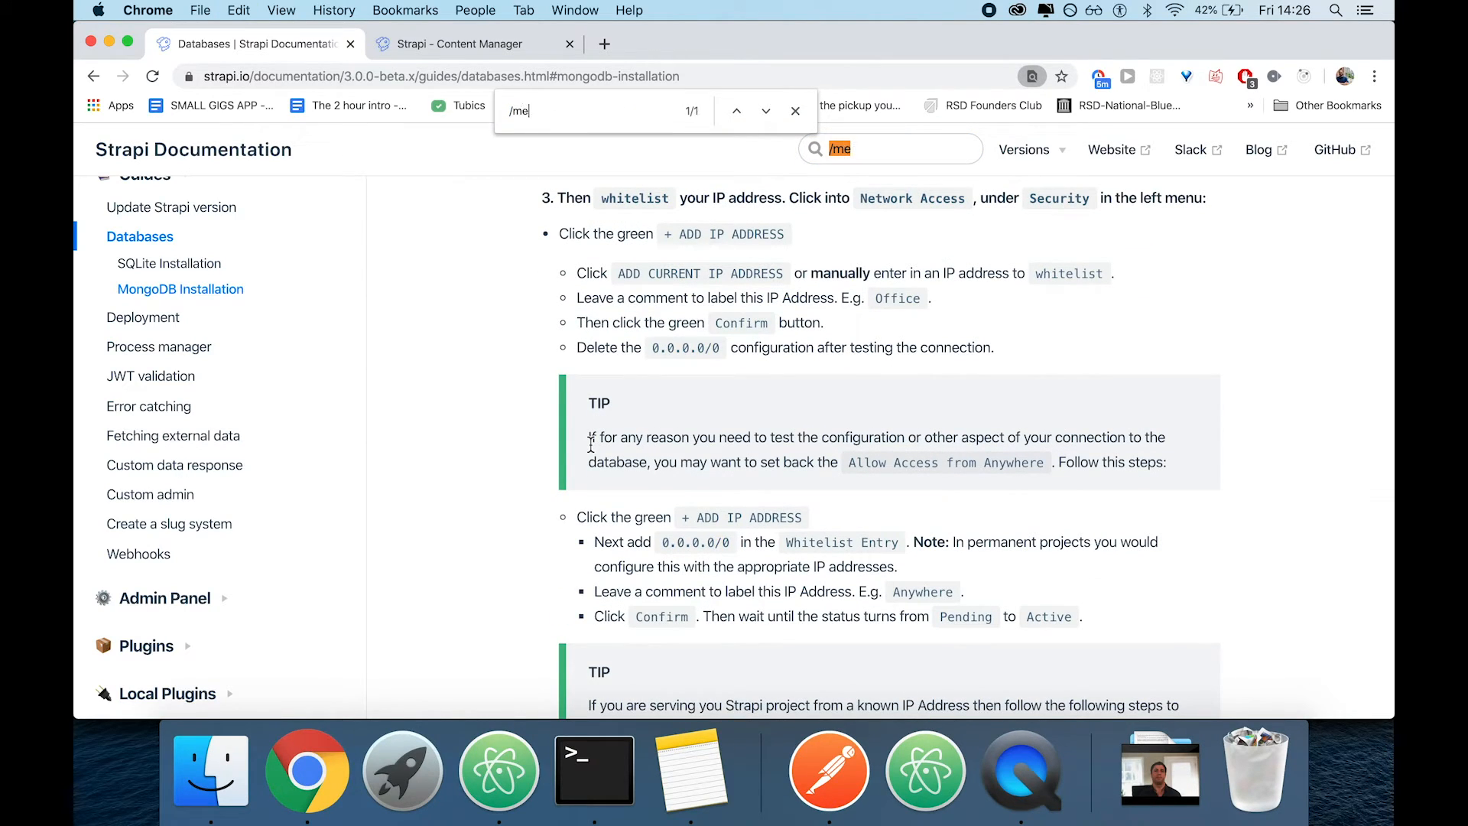
scroll(590, 444, down, 12)
scroll(590, 444, up, 20)
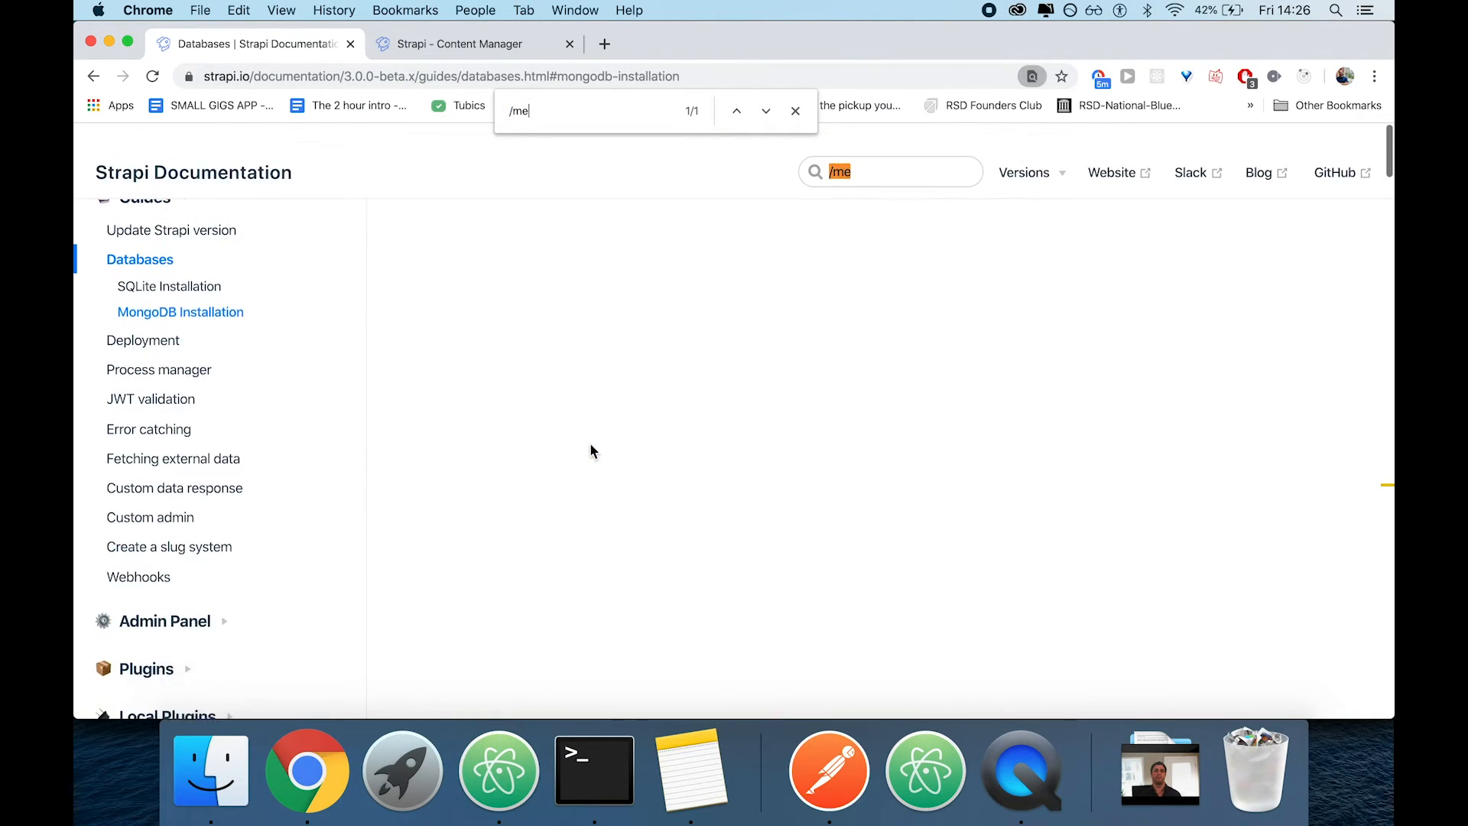
Switch to Atom, open user.js in the accountably-frontend project and search it for "/me"
click(498, 768)
right_click(499, 769)
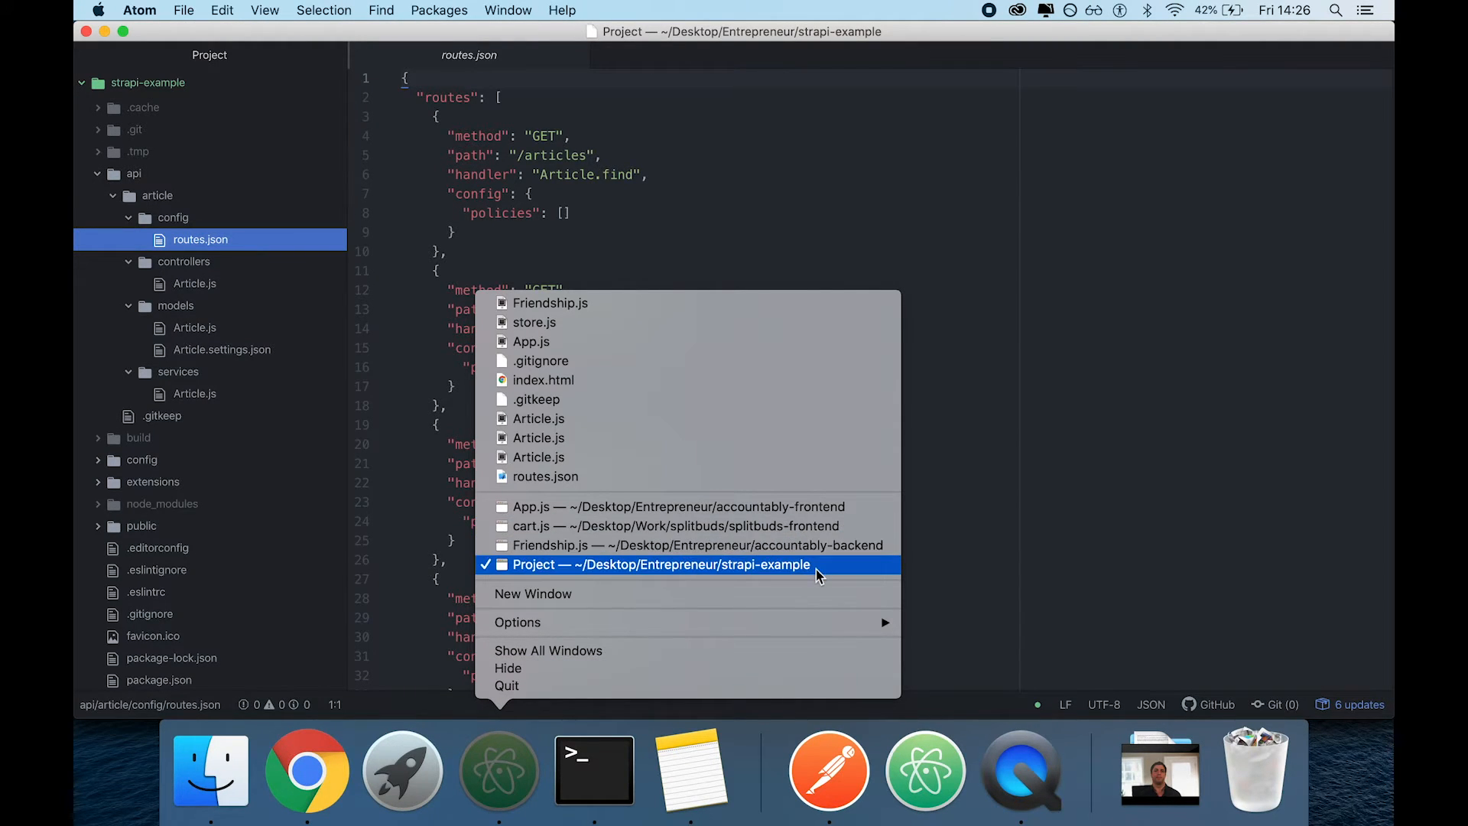
click(800, 508)
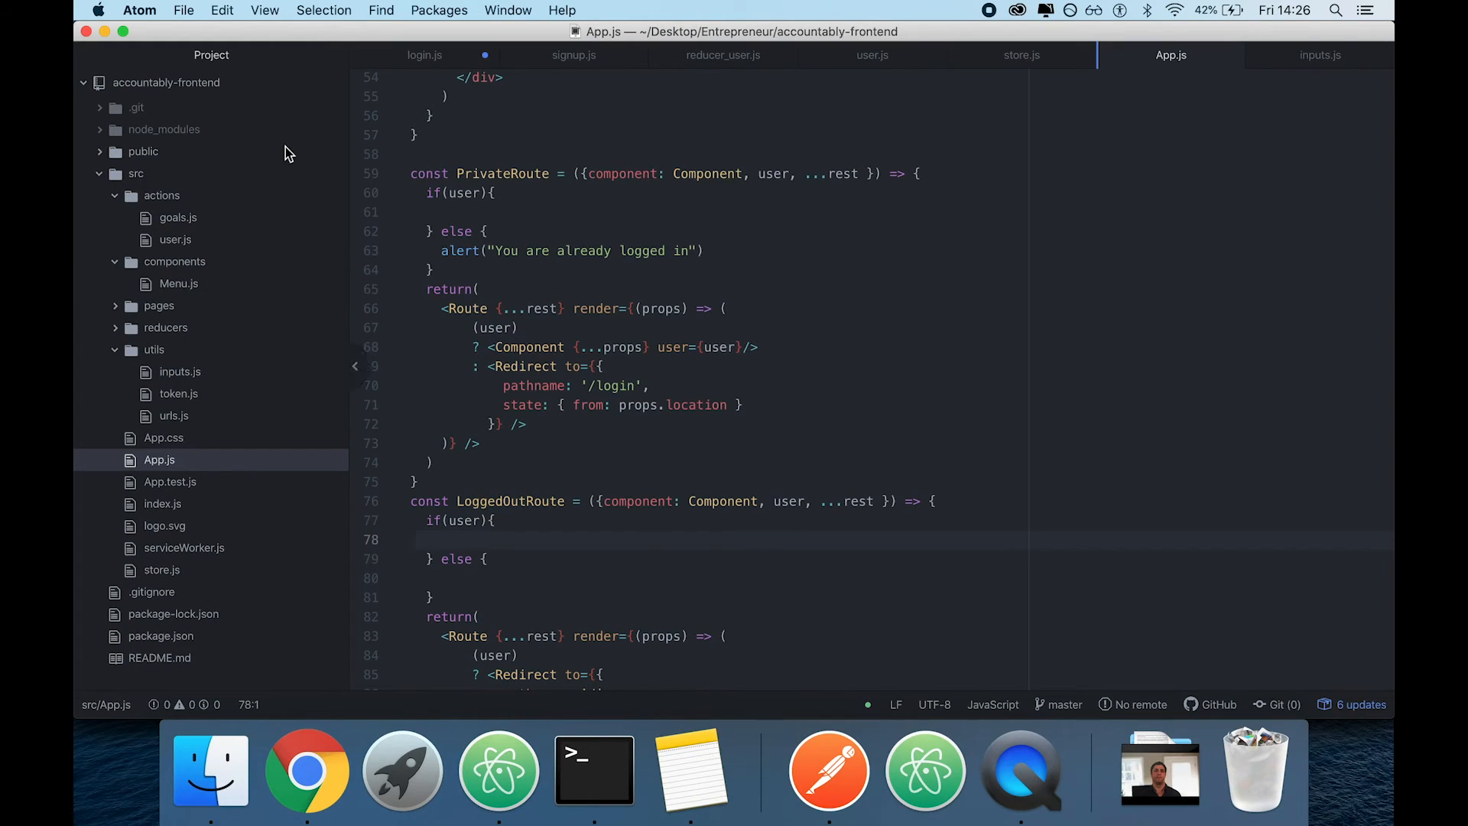
click(176, 239)
key(super+f)
text(/me)
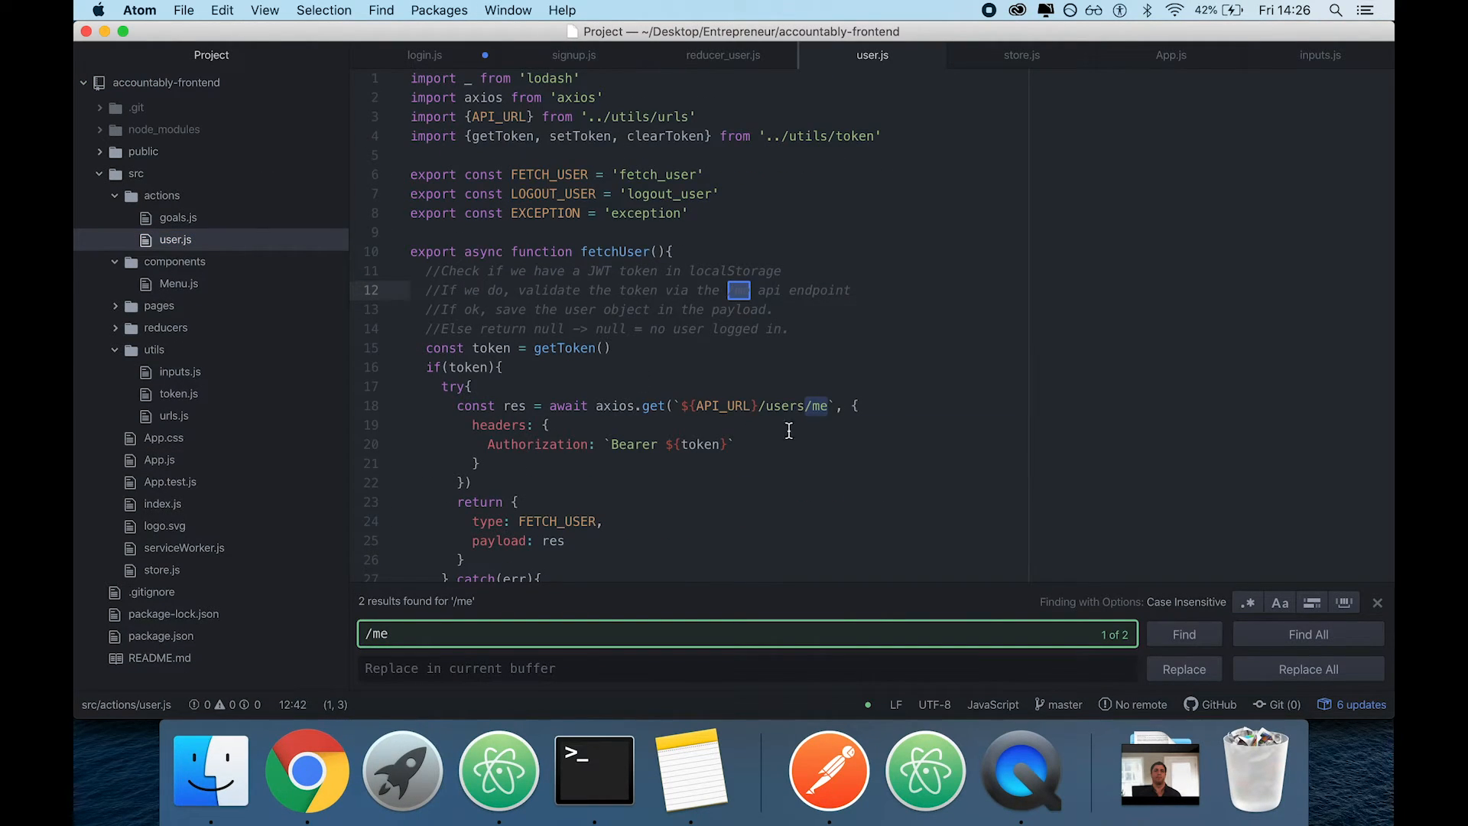
right_click(498, 768)
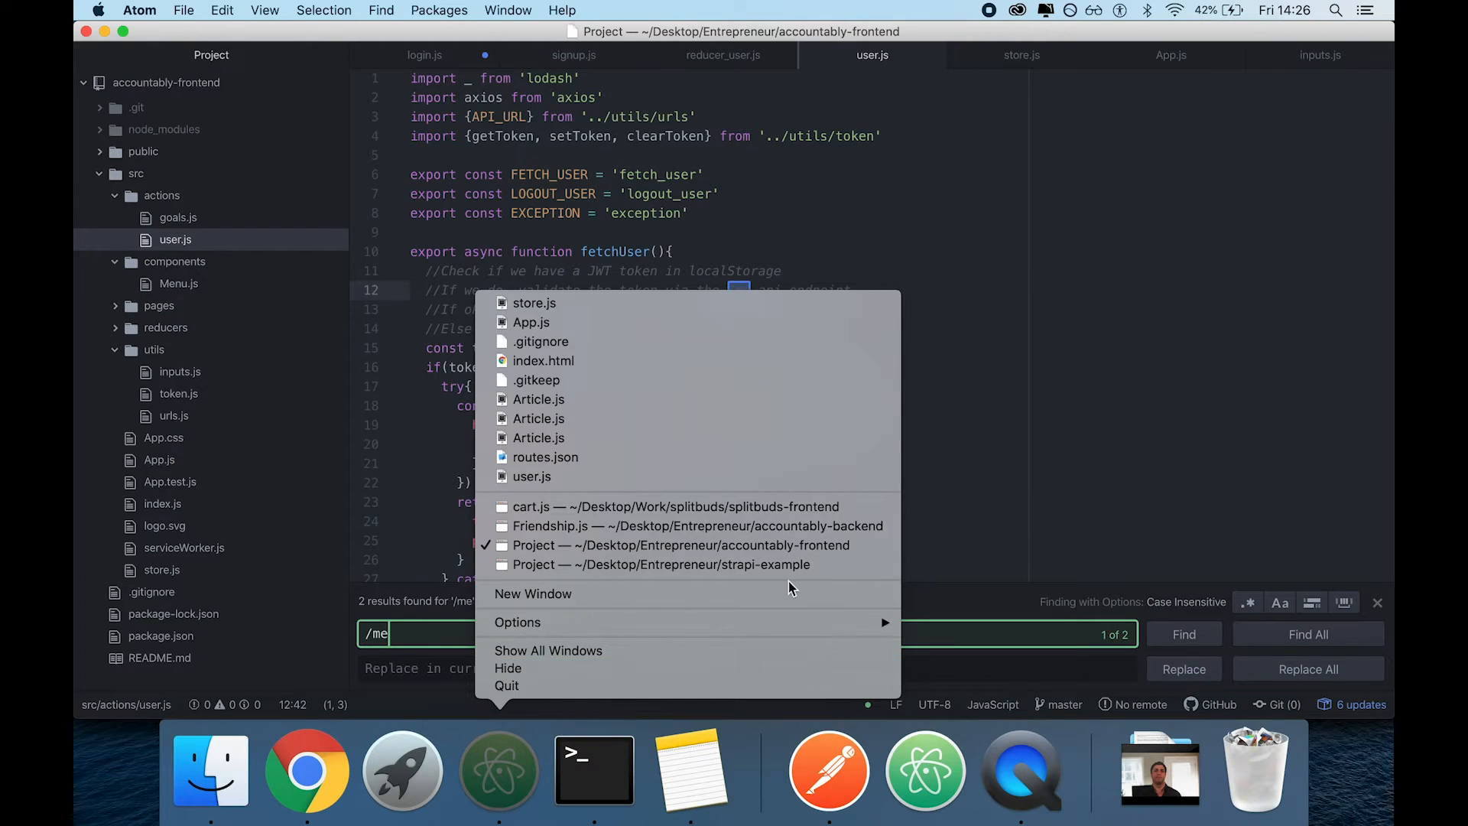
click(834, 809)
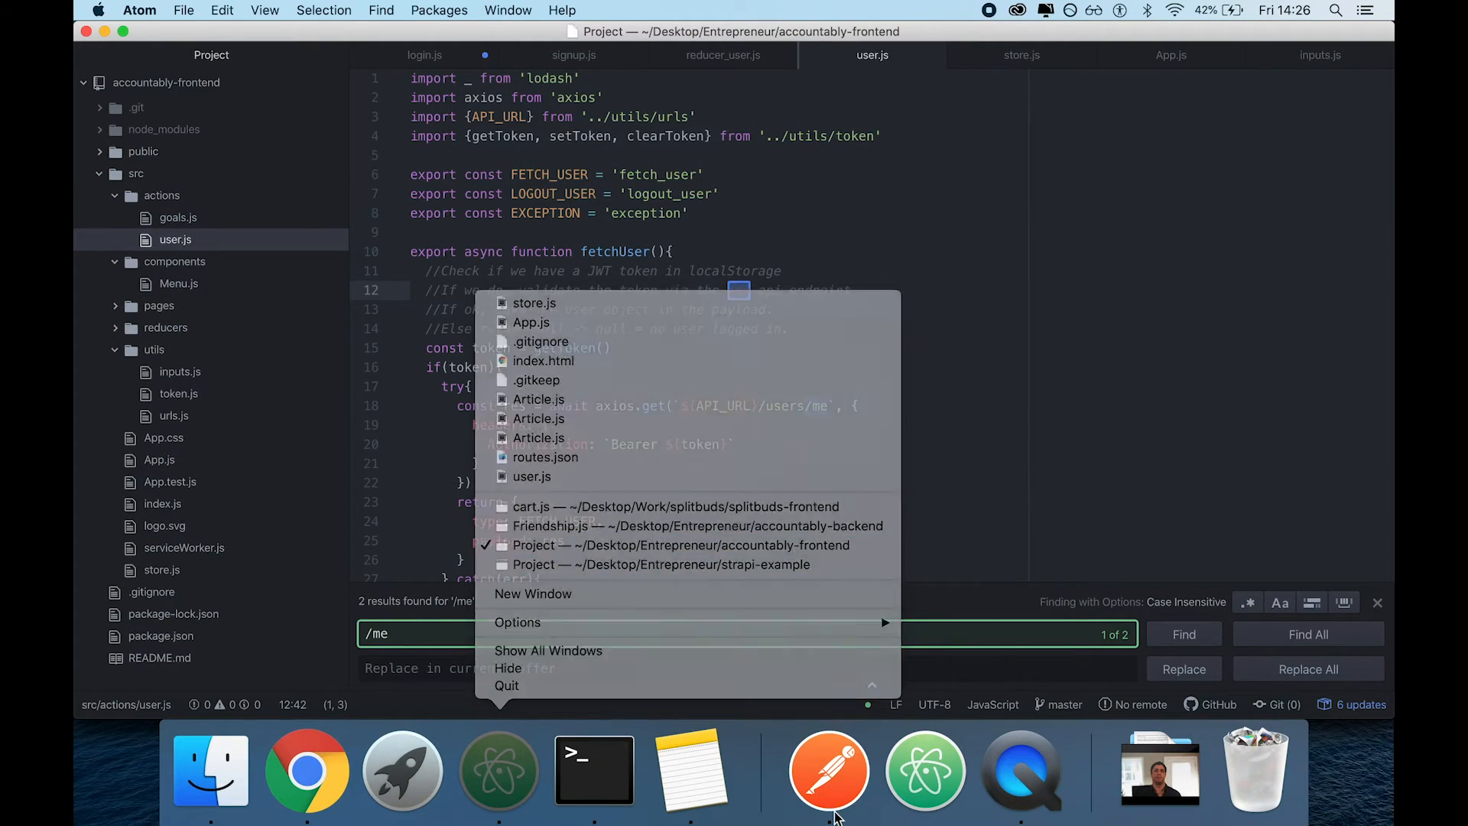
click(834, 809)
click(608, 159)
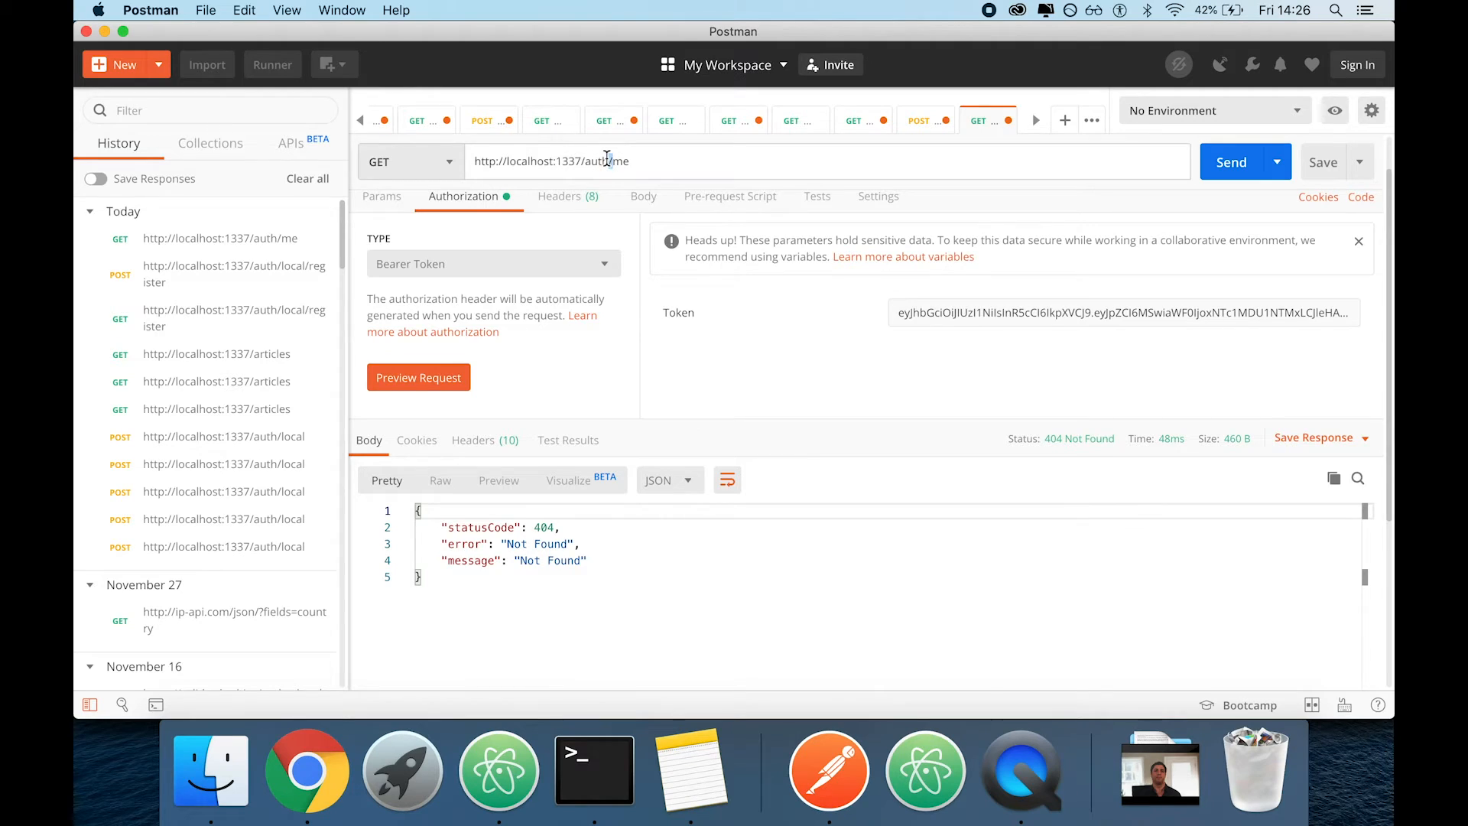
text(users)
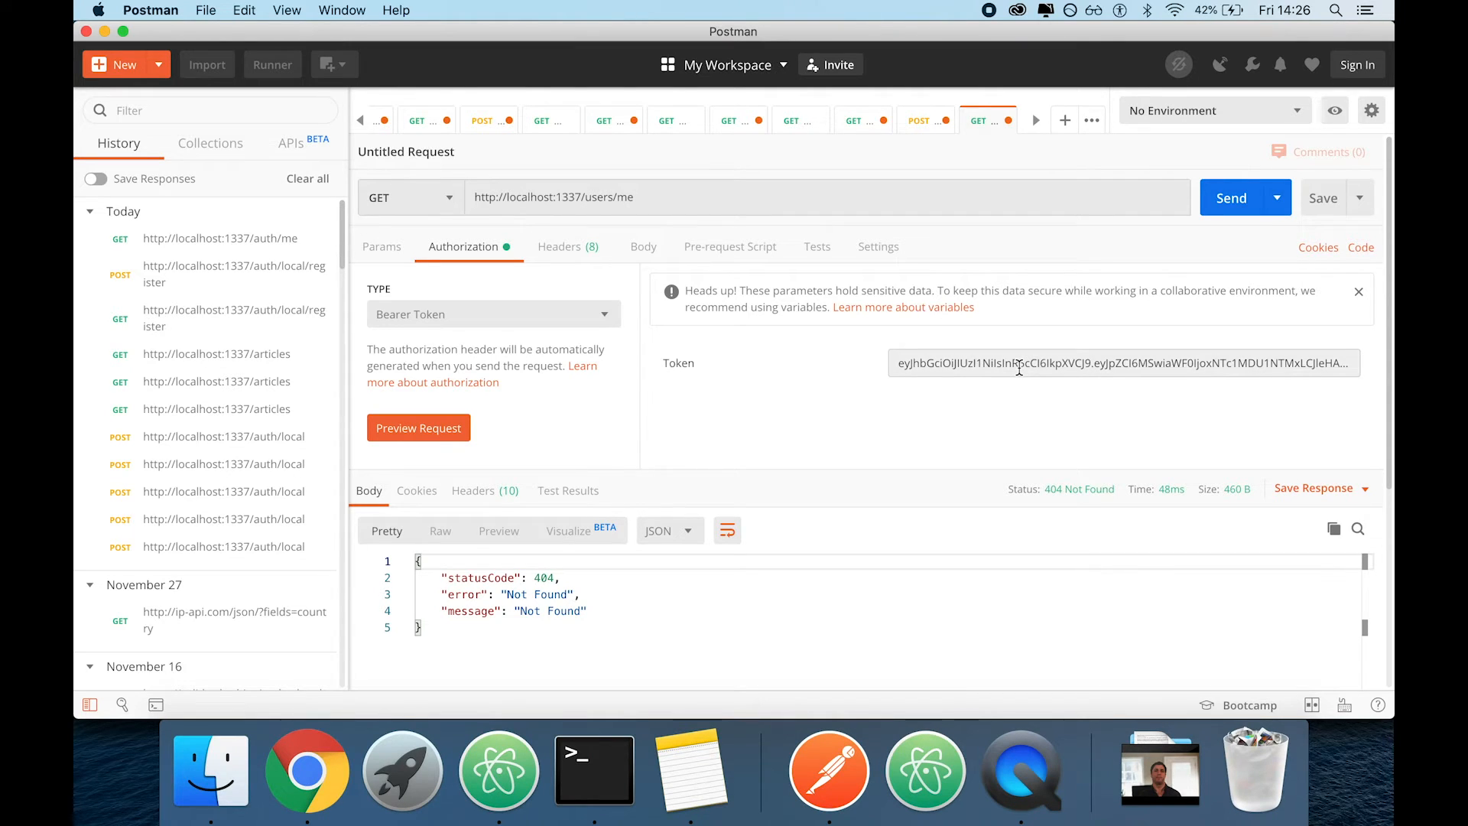
click(1230, 201)
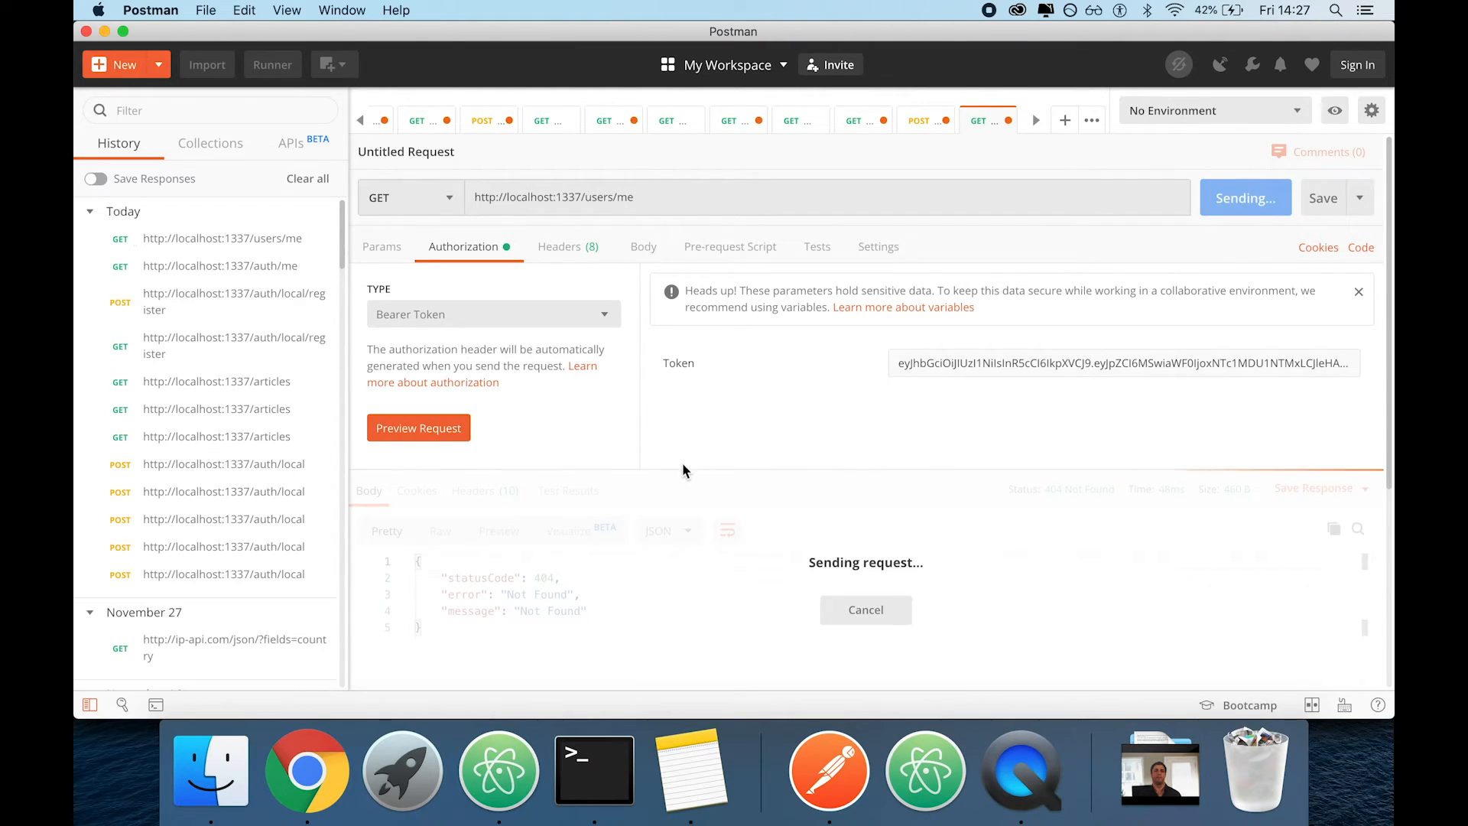
scroll(905, 539, down, 5)
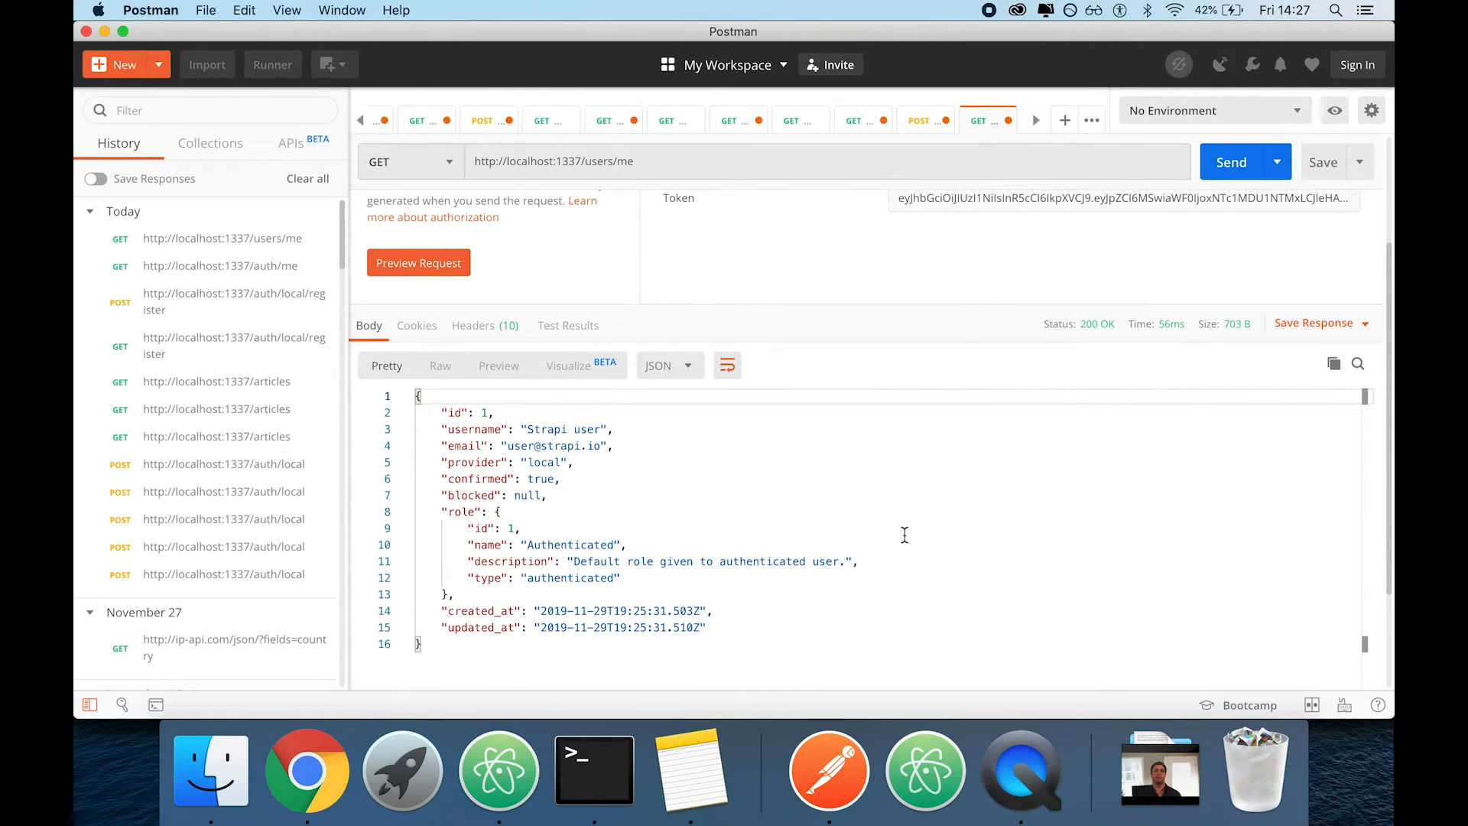
Review the request's token with the returned user data and copy the full bearer token value
double_click(1030, 200)
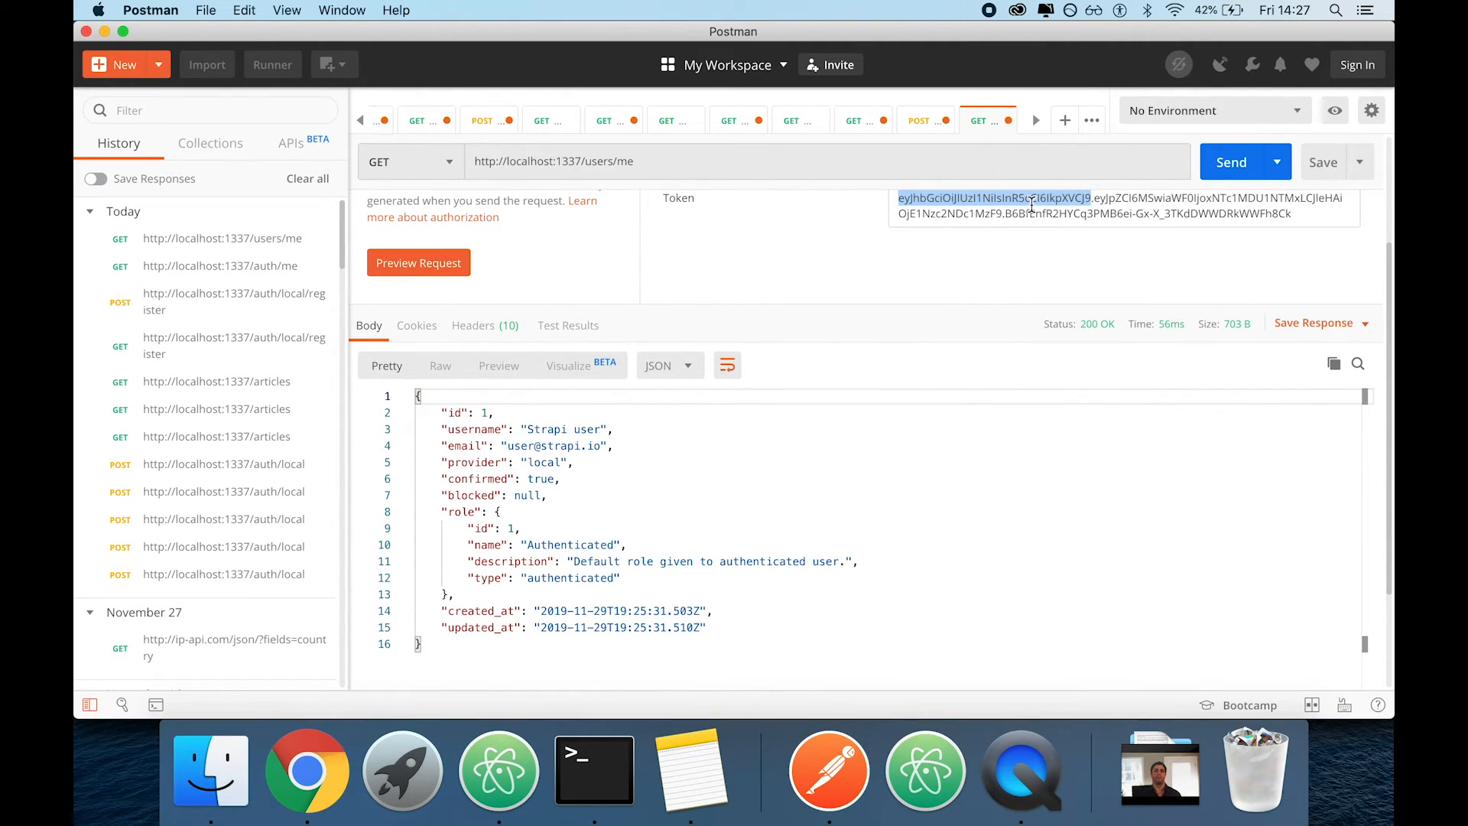
click(981, 279)
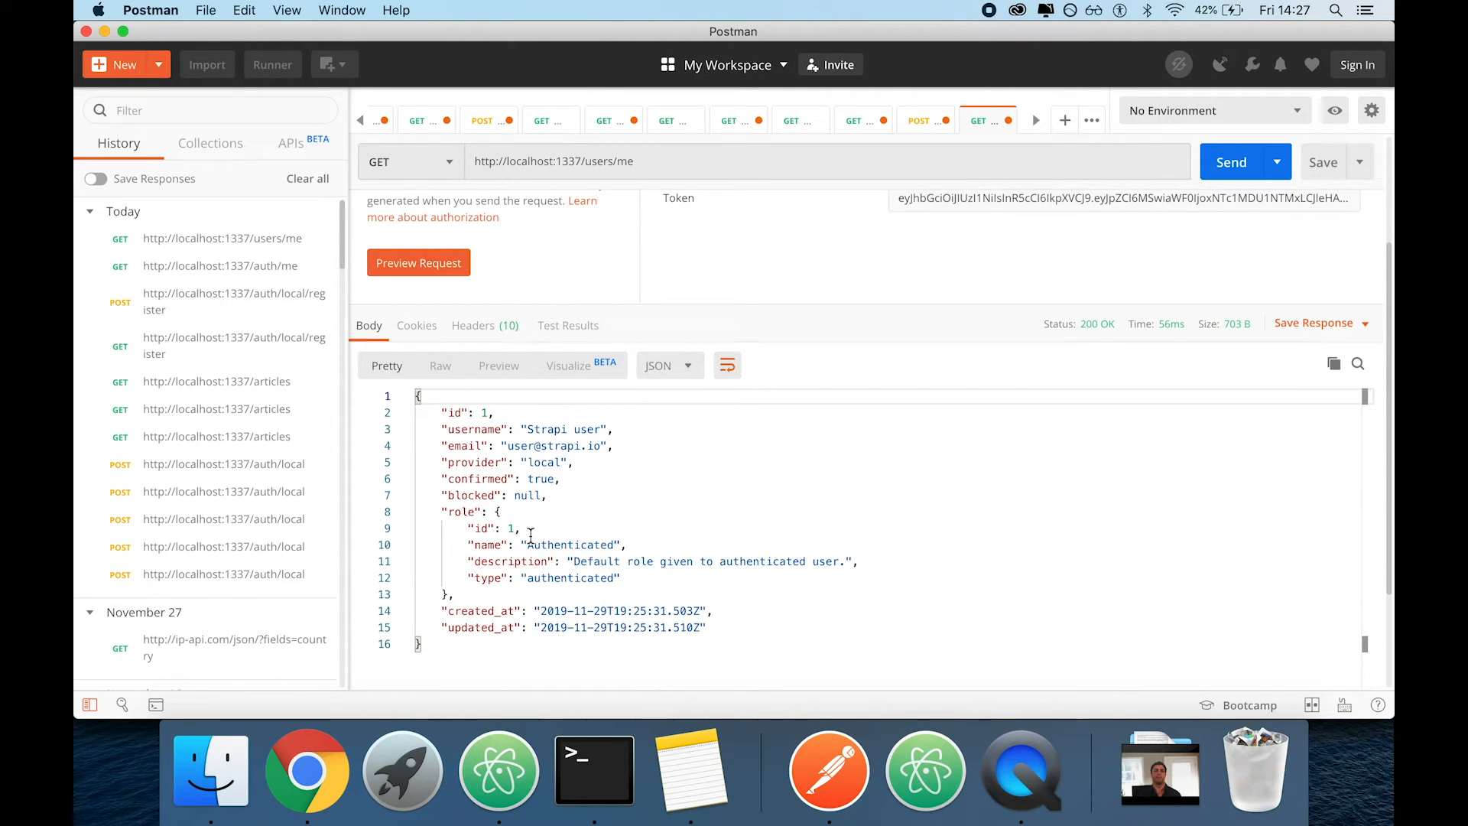
scroll(531, 535, up, 2)
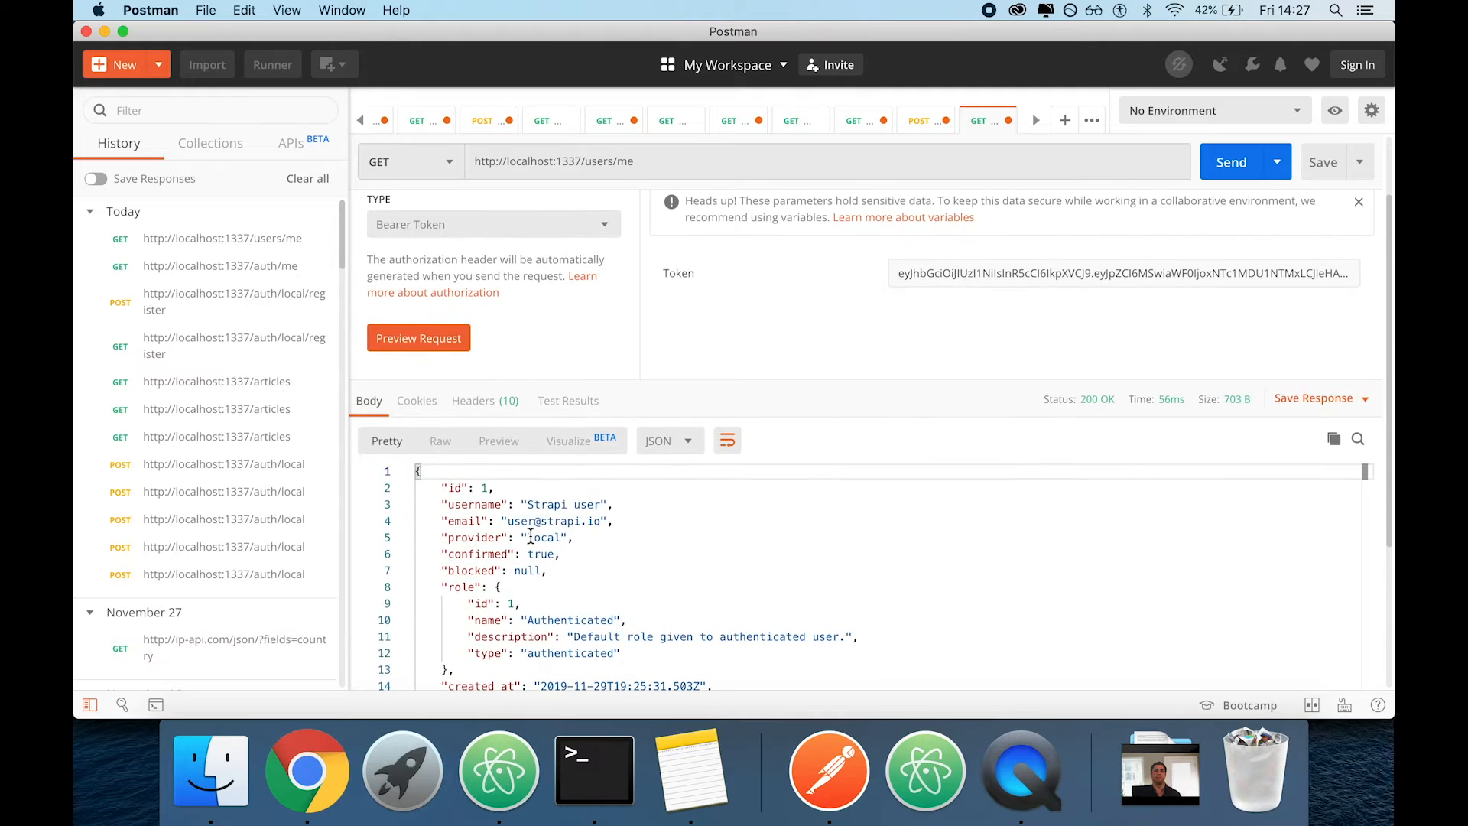
triple_click(960, 264)
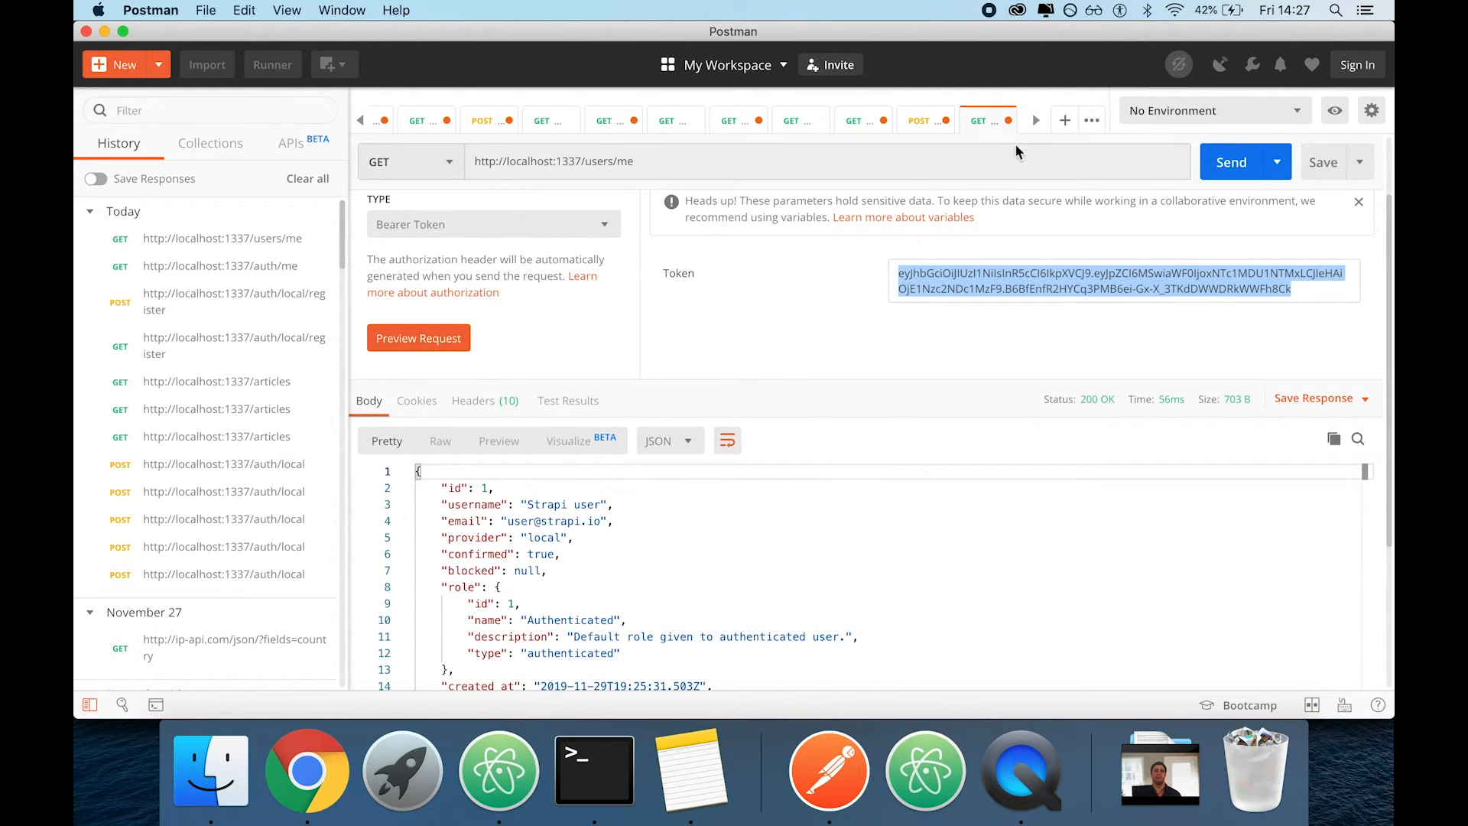
click(1065, 122)
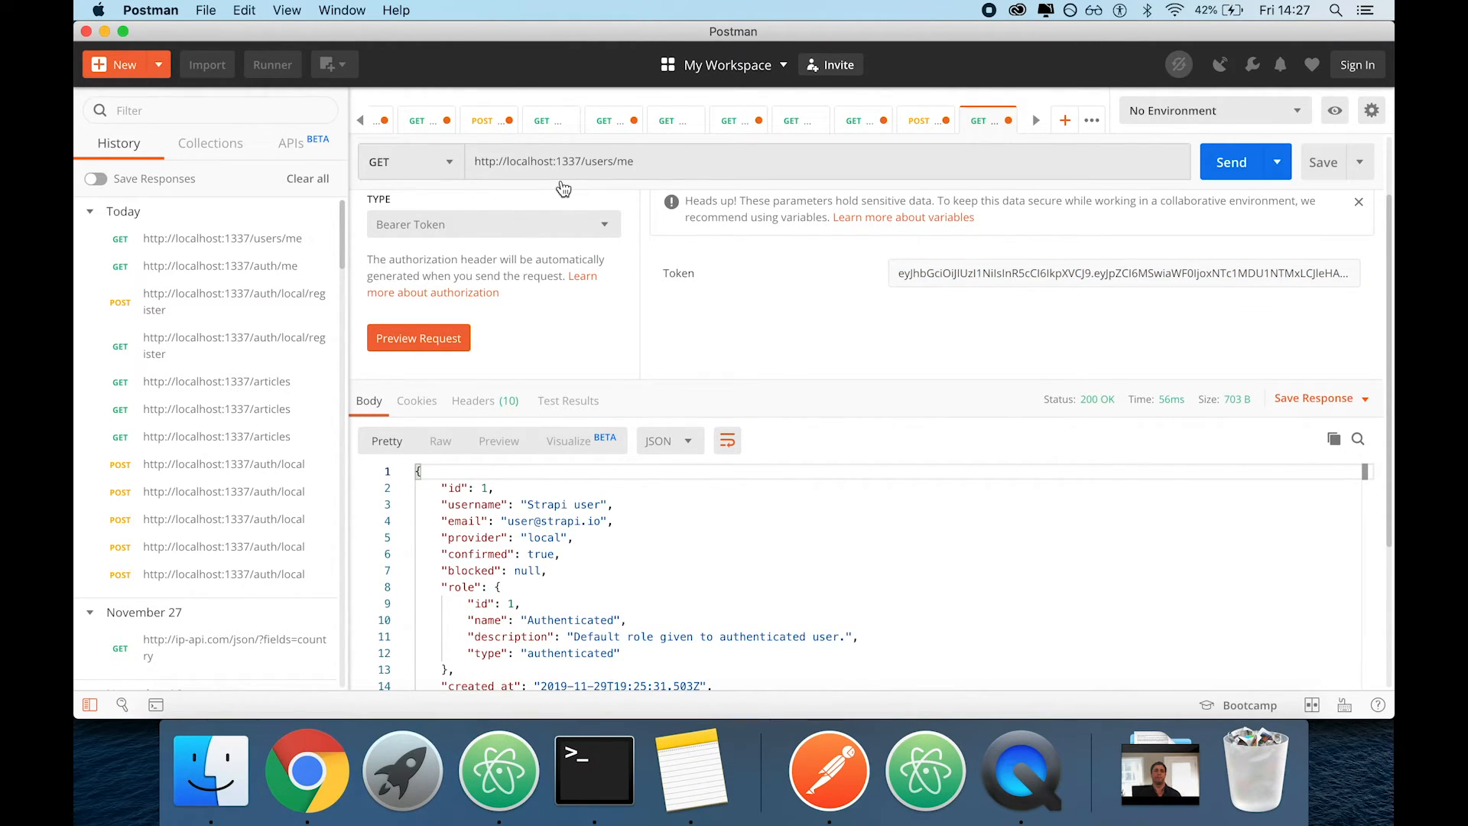
click(413, 196)
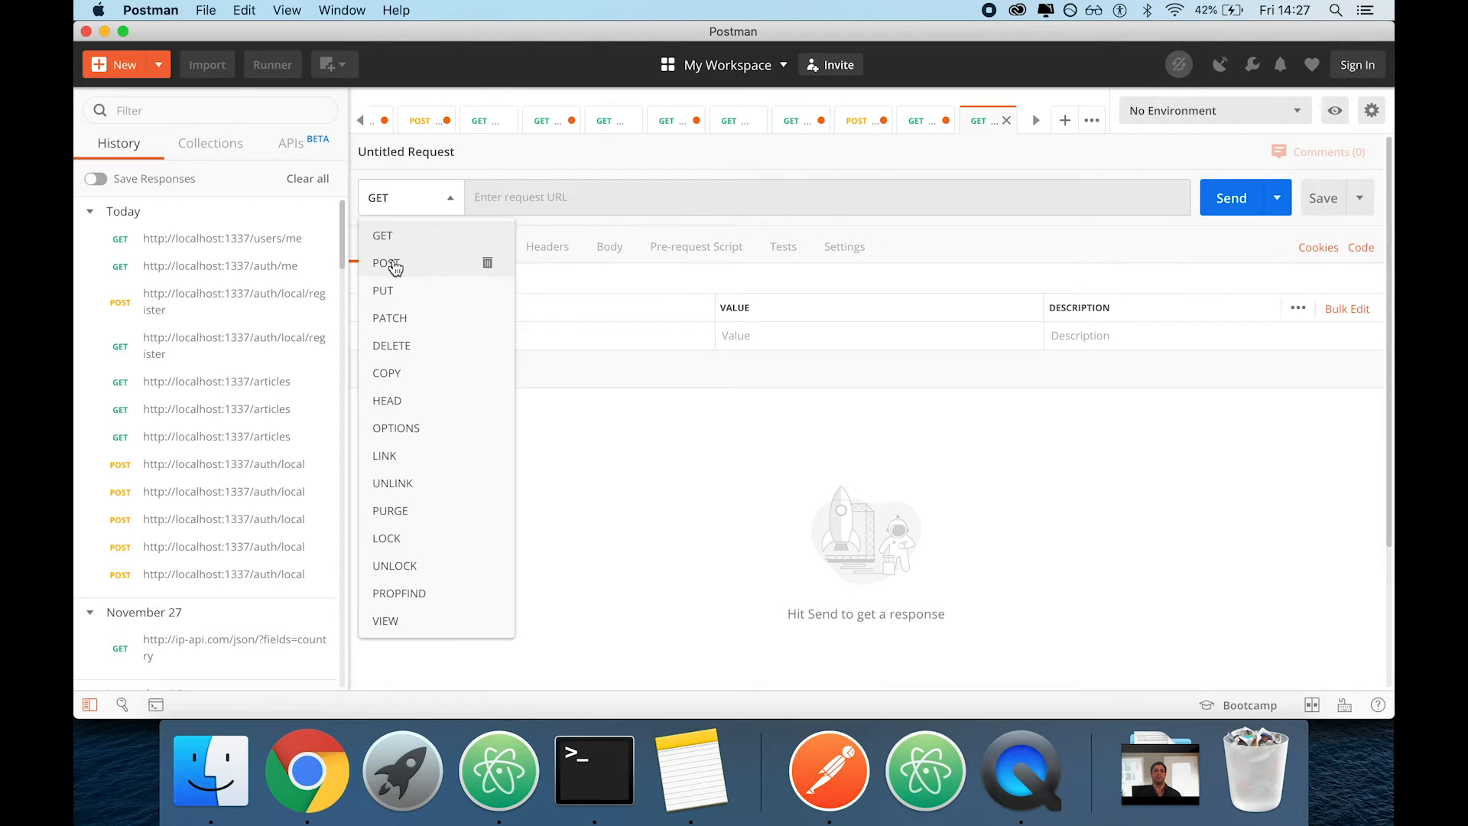
click(394, 265)
click(586, 191)
text(http://loca)
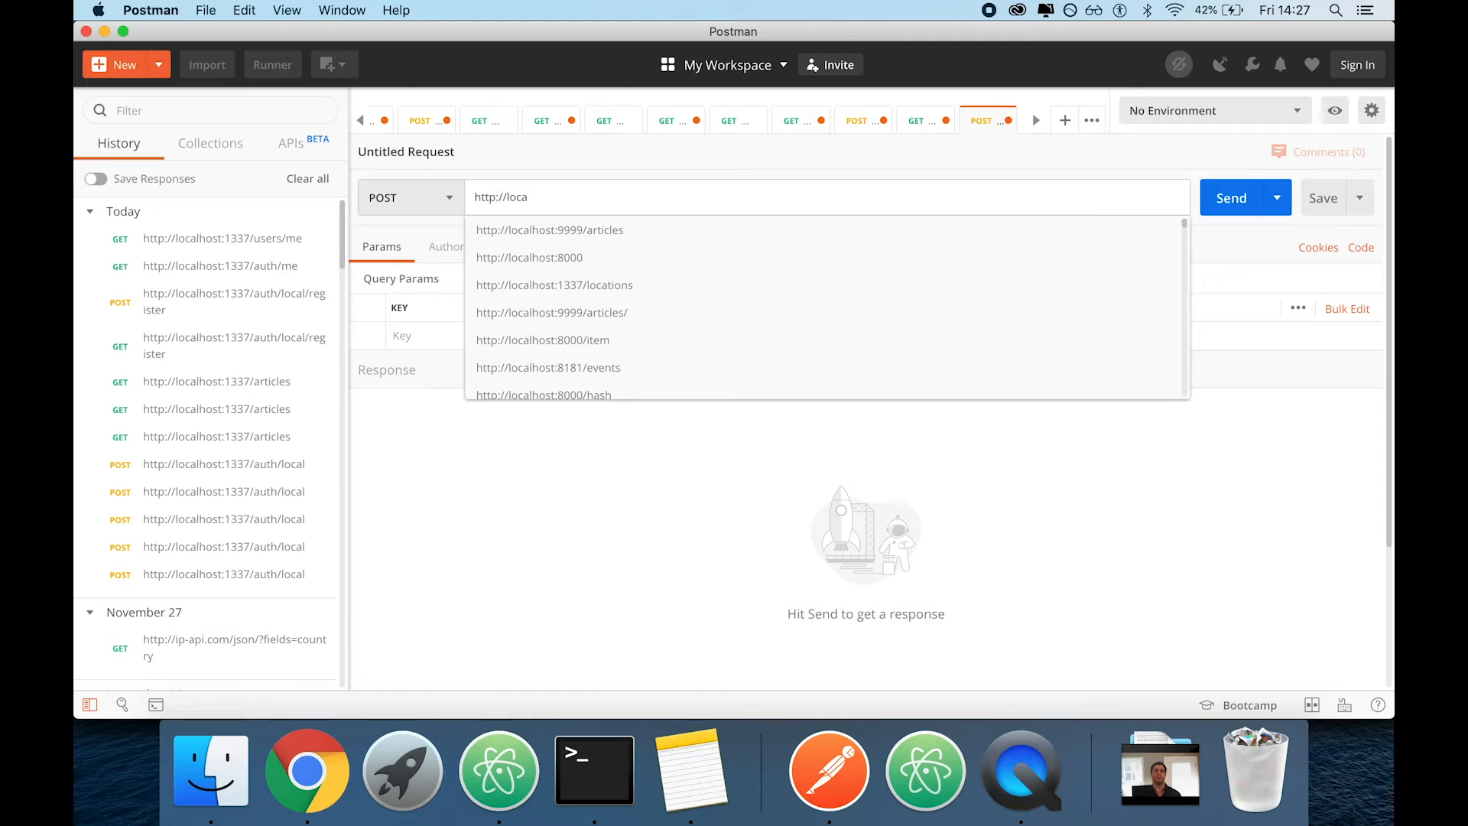
text(lhost:133)
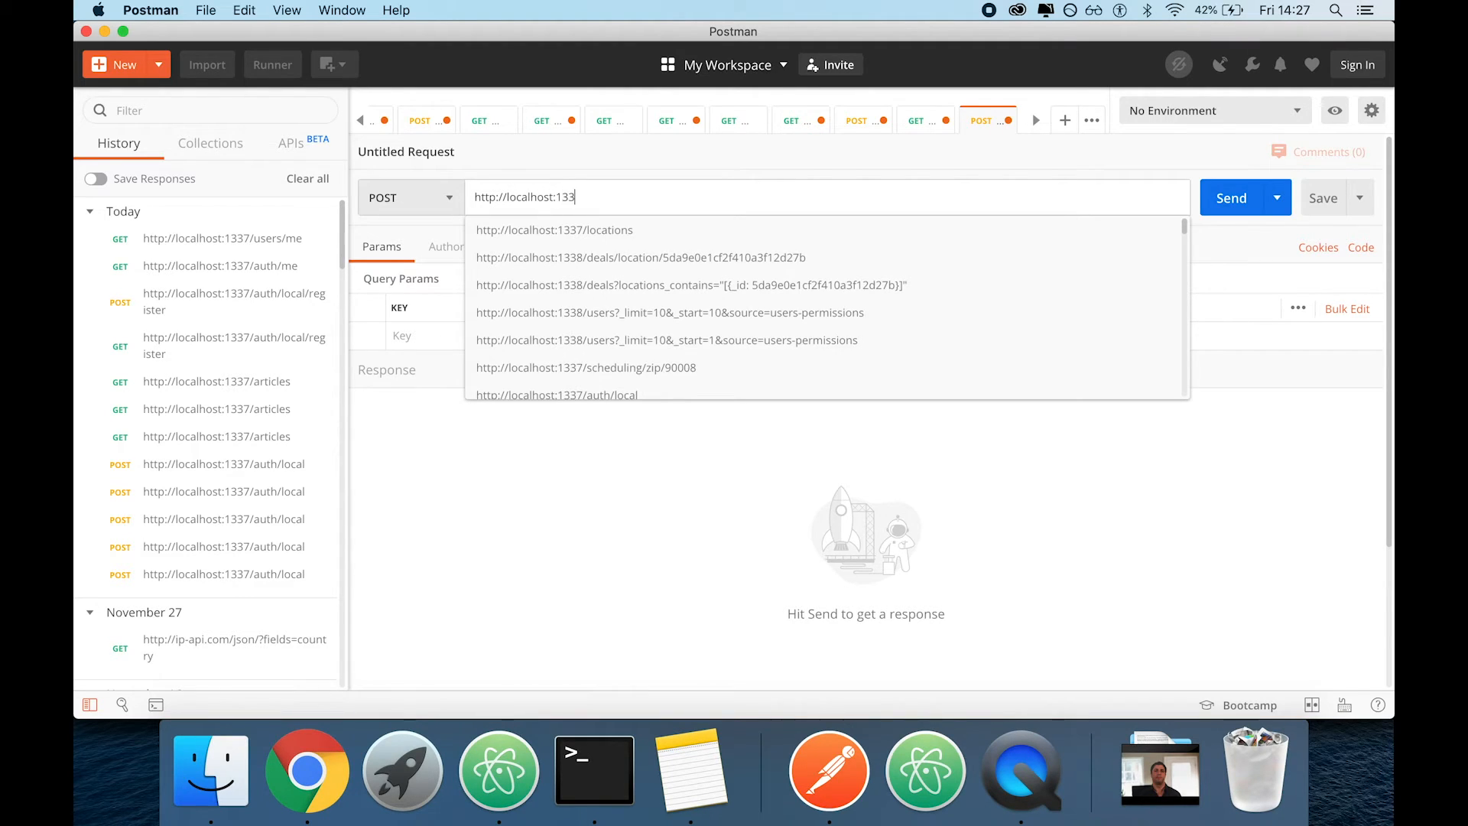
text(7/articles)
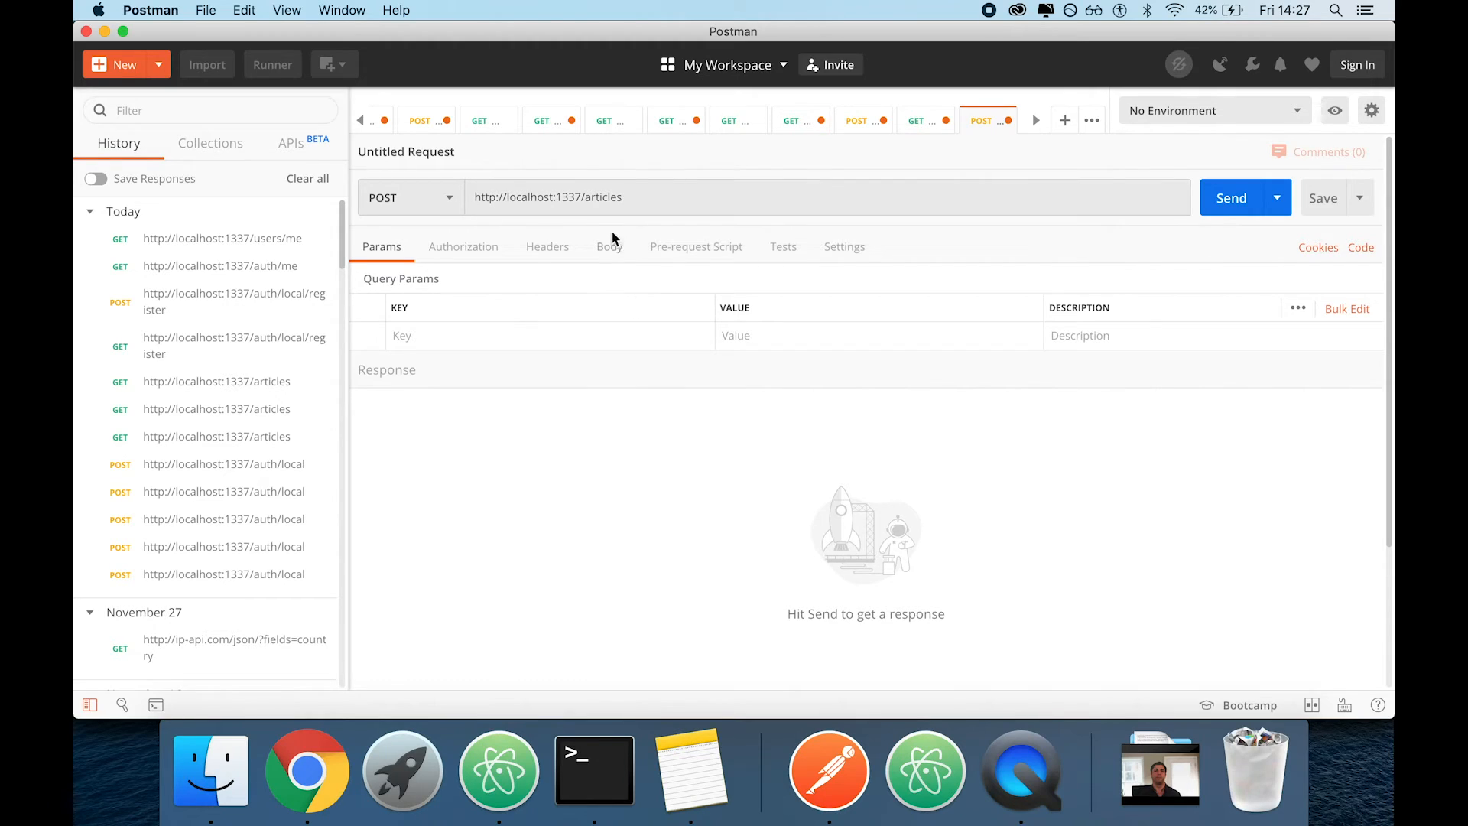
click(610, 246)
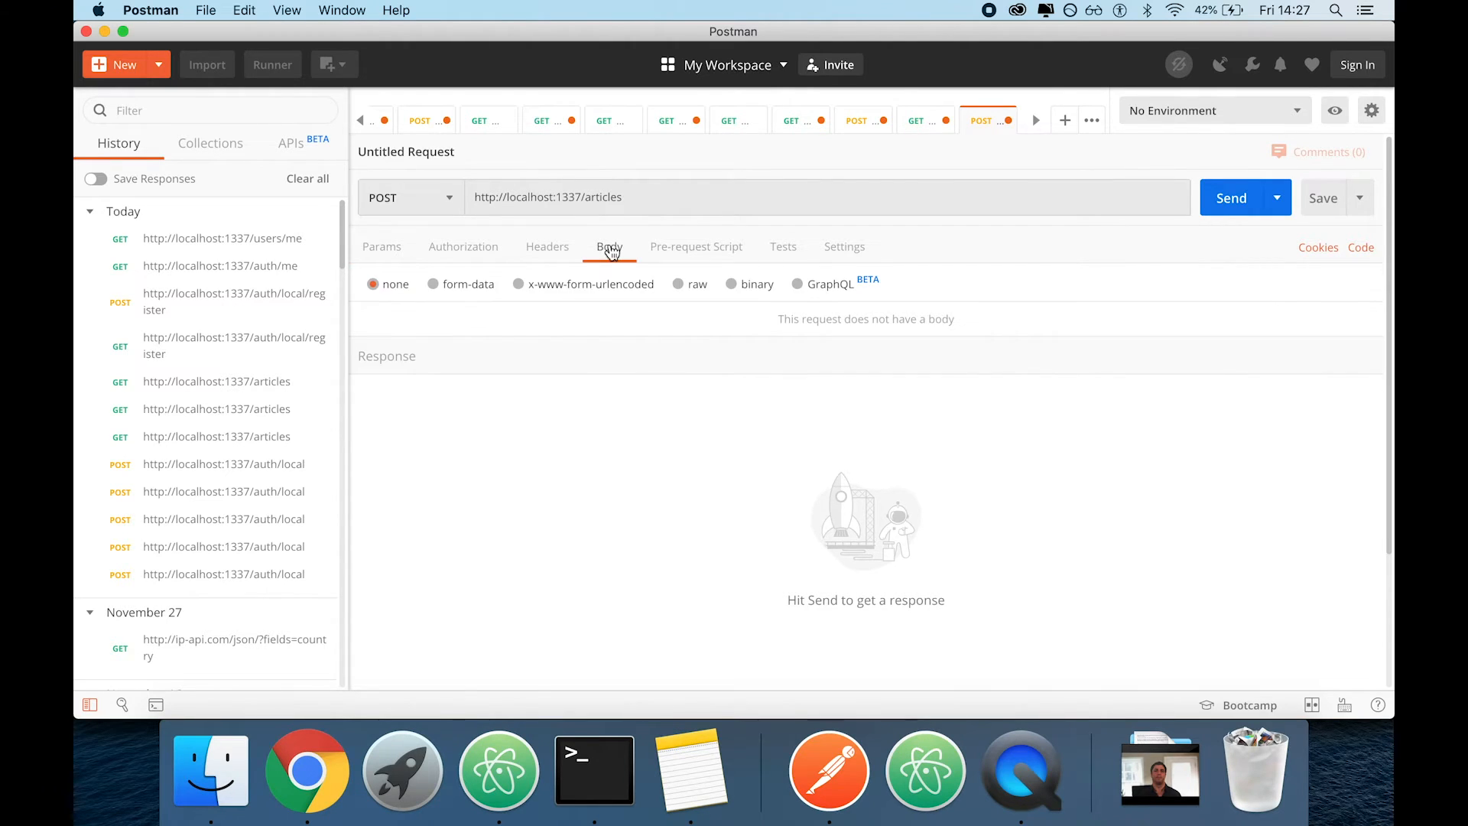
Set the POST request's authorization to Bearer Token and paste the copied JWT as its token
click(457, 252)
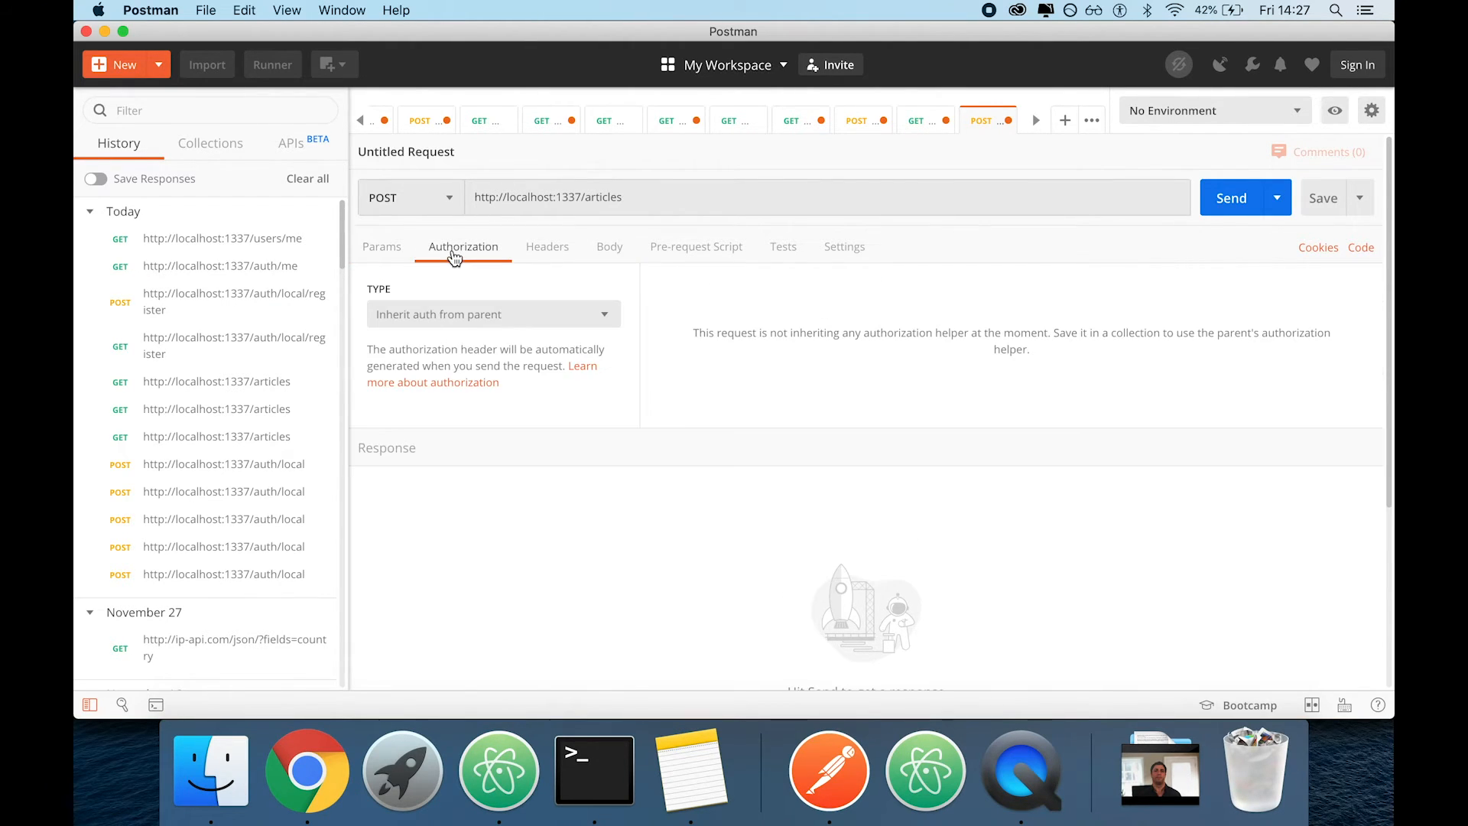
click(474, 317)
click(434, 438)
click(953, 363)
key(super+a)
key(super+v)
Set the articles request's body to raw JSON and start an empty object in it
click(621, 248)
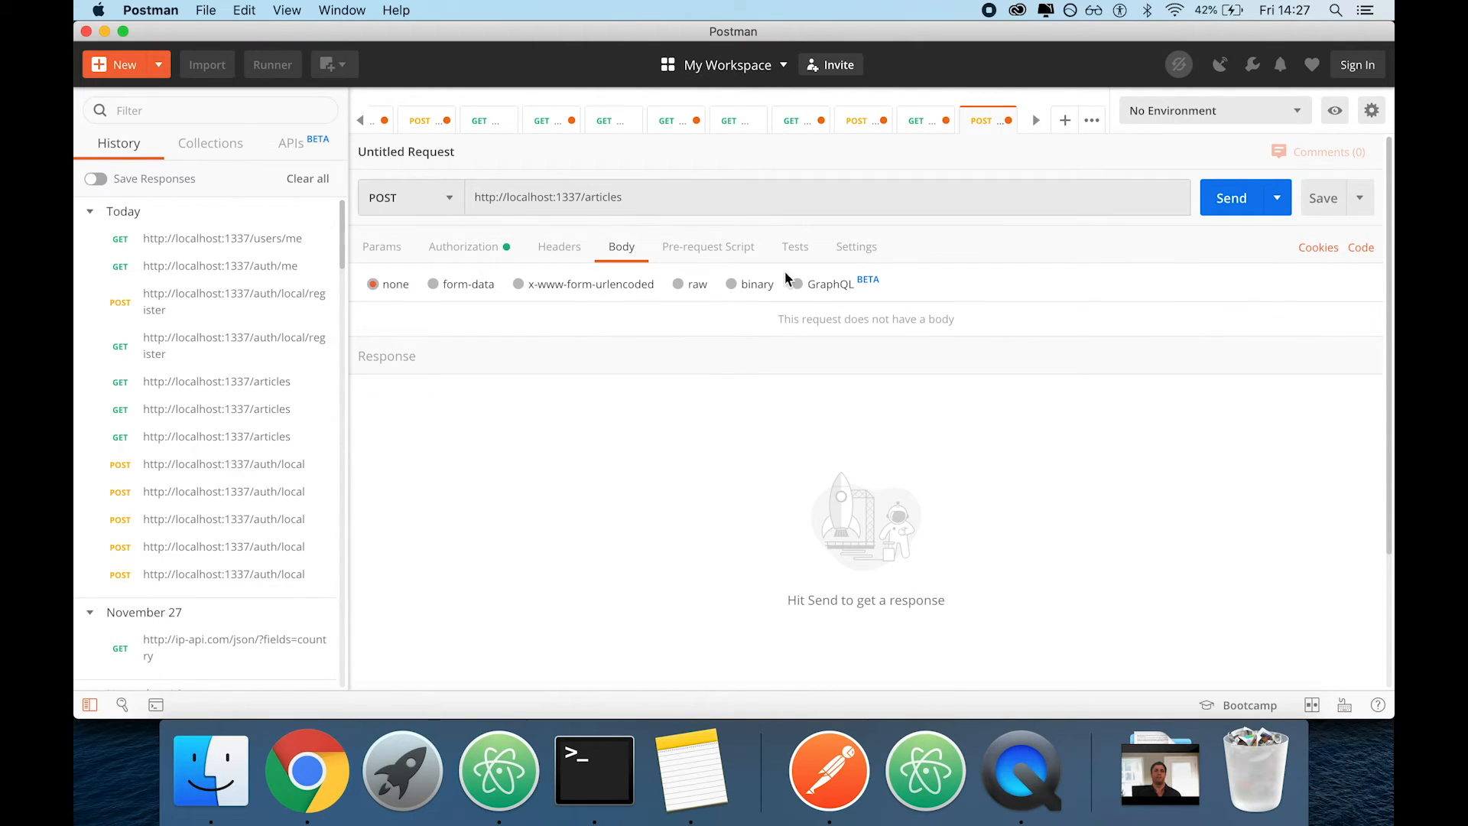
click(693, 287)
click(910, 286)
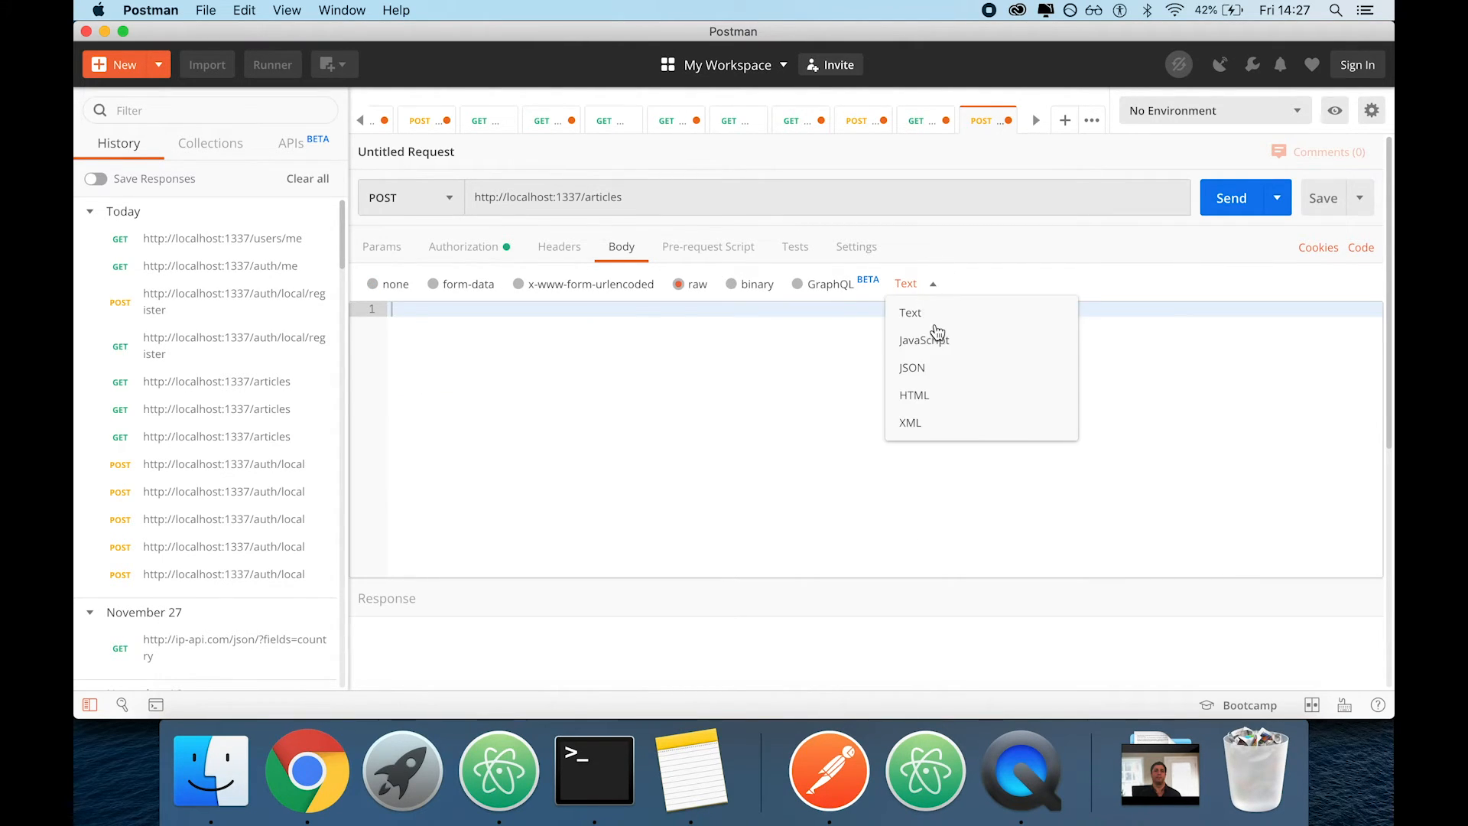
click(911, 369)
click(725, 400)
text({)
key(Return)
Switch to the Strapi admin in Chrome and open a new Article entry form to check its field names
key(super+Tab)
key(super+Tab)
click(308, 772)
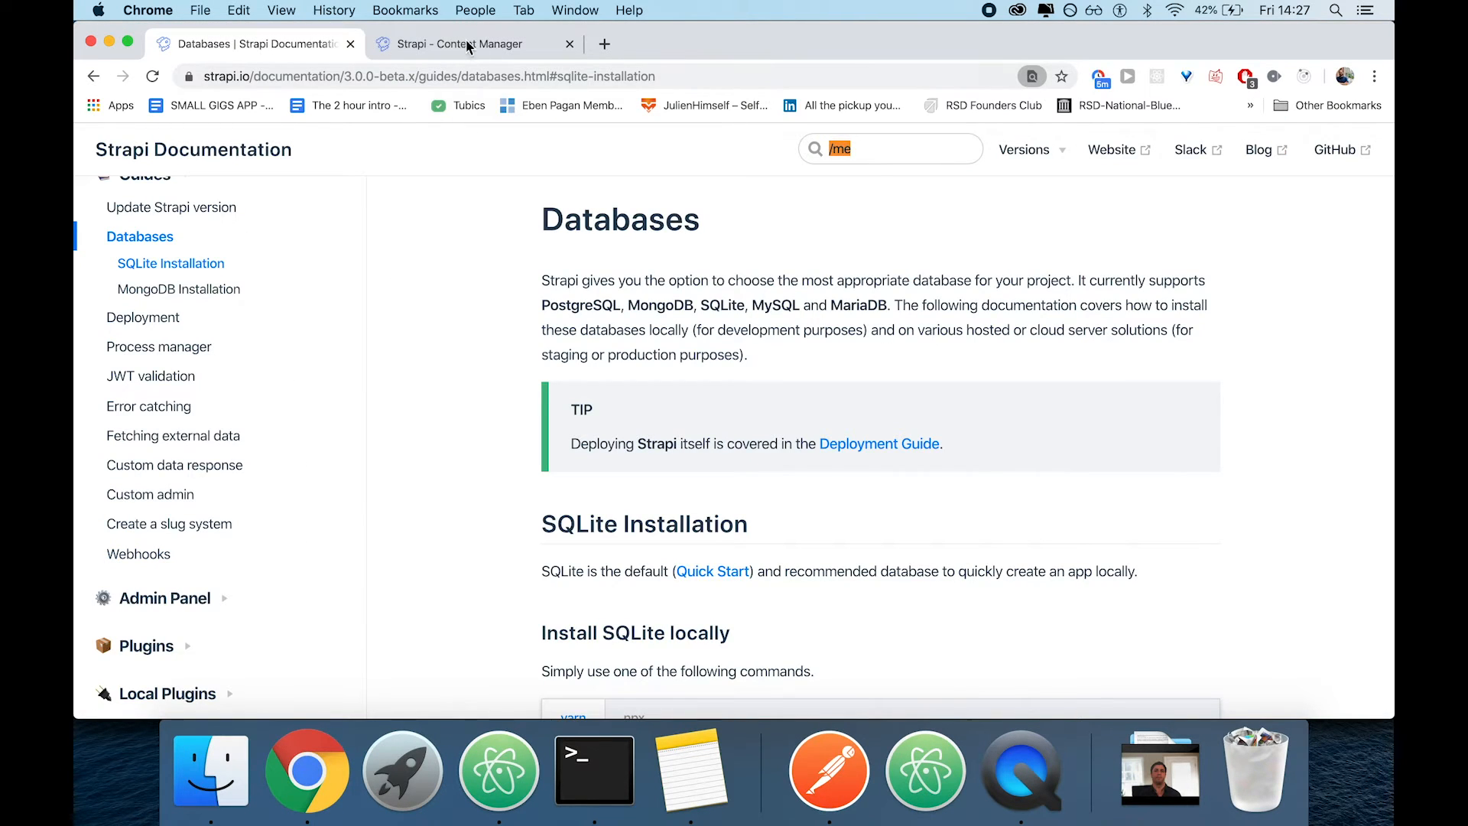
click(468, 44)
click(181, 233)
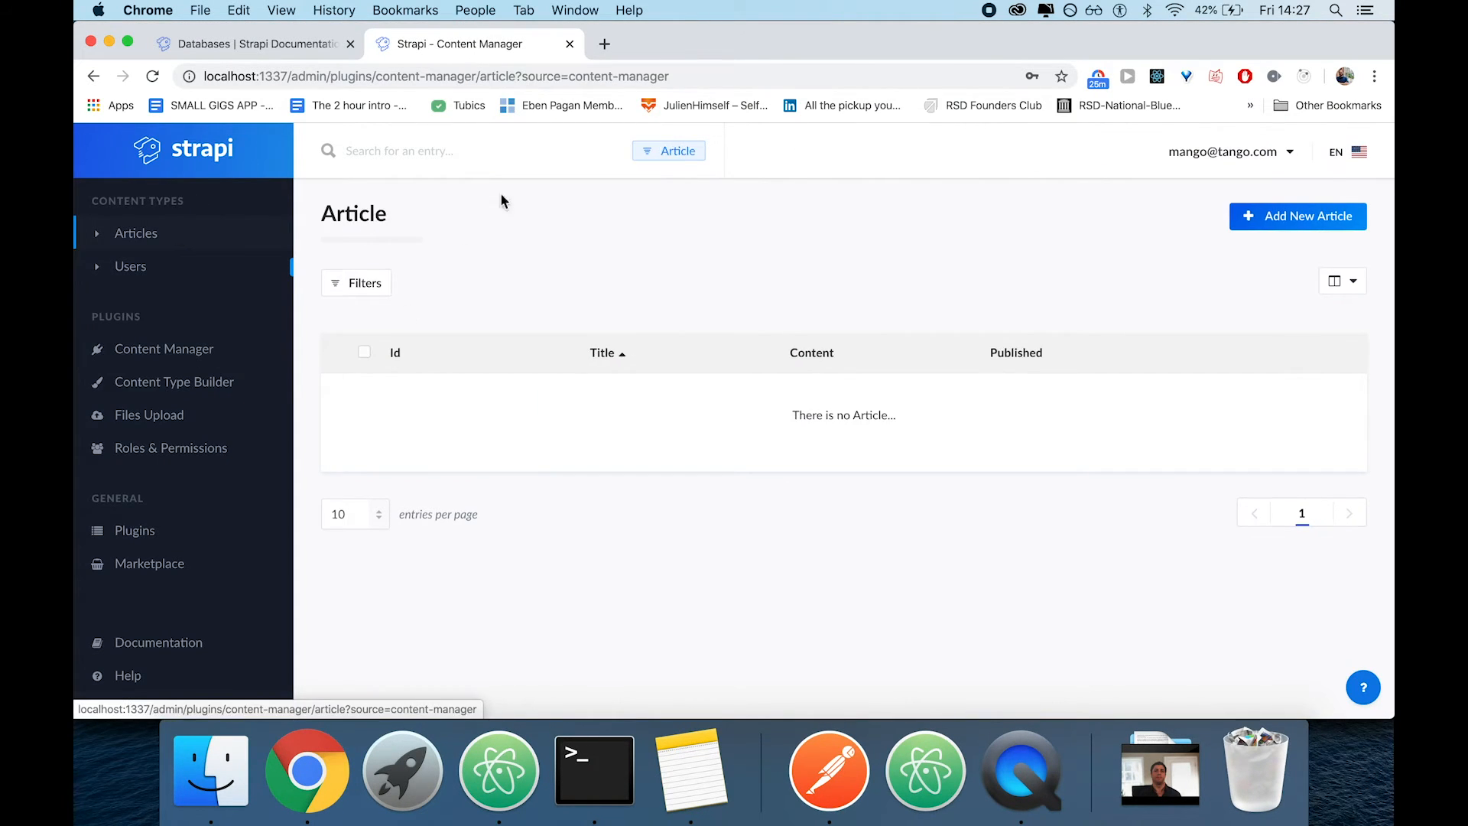
click(1298, 216)
scroll(722, 341, down, 5)
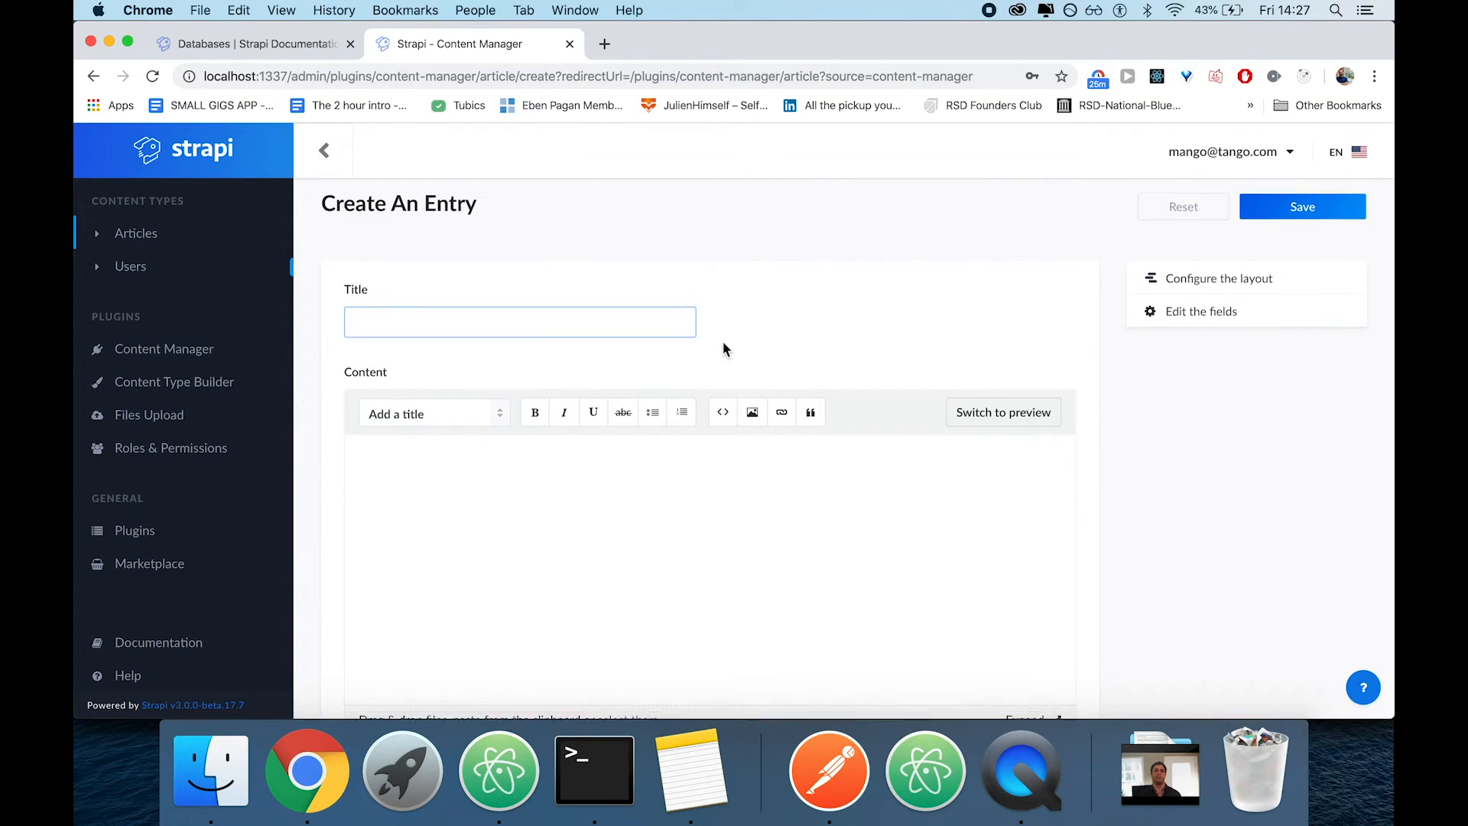
Switch back to Postman and add title with an empty string, content without a value, and published as new Date() to the JSON body
click(829, 771)
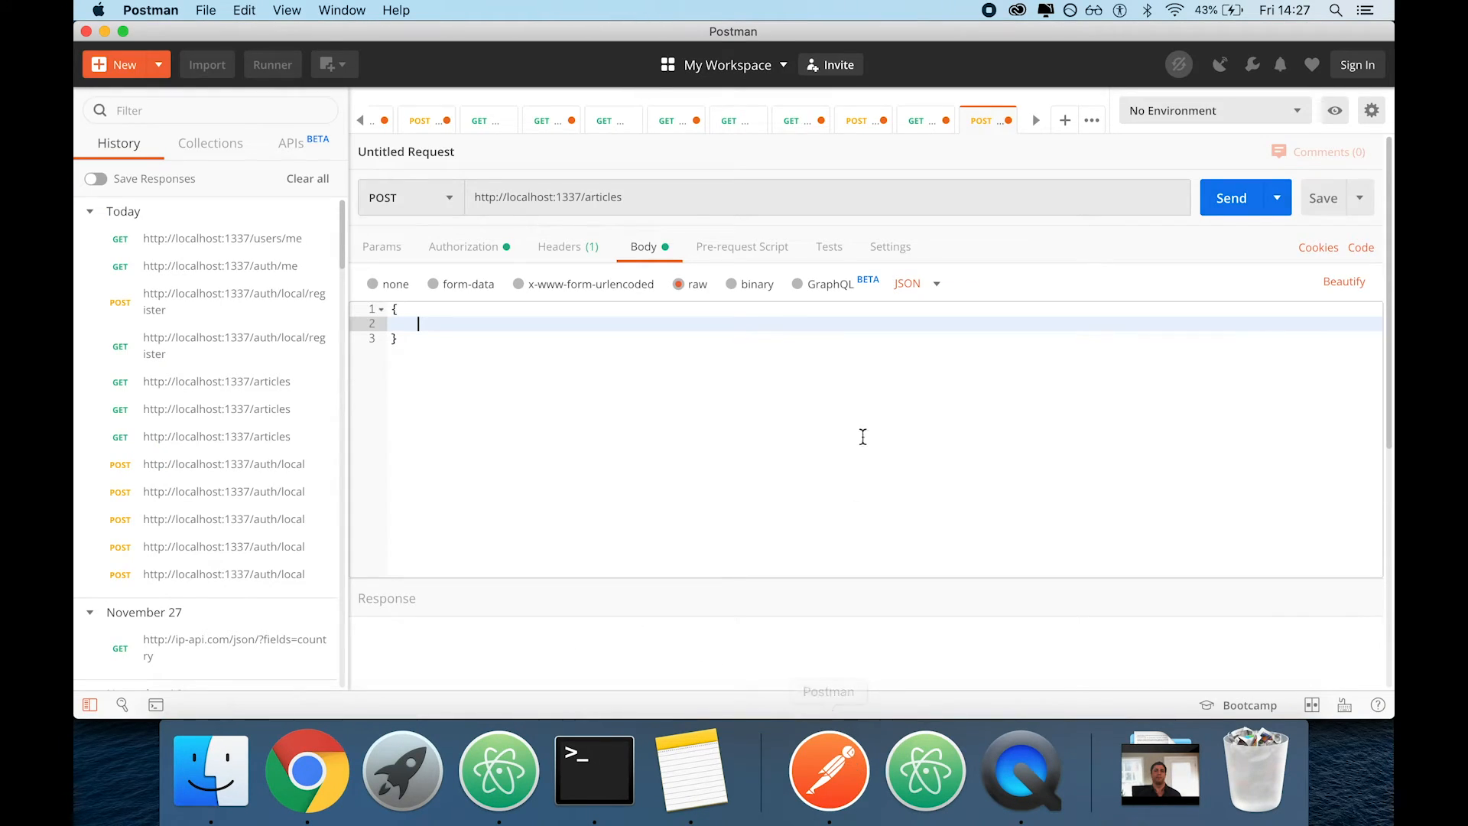
text("title":"",)
key(Return)
text("content":)
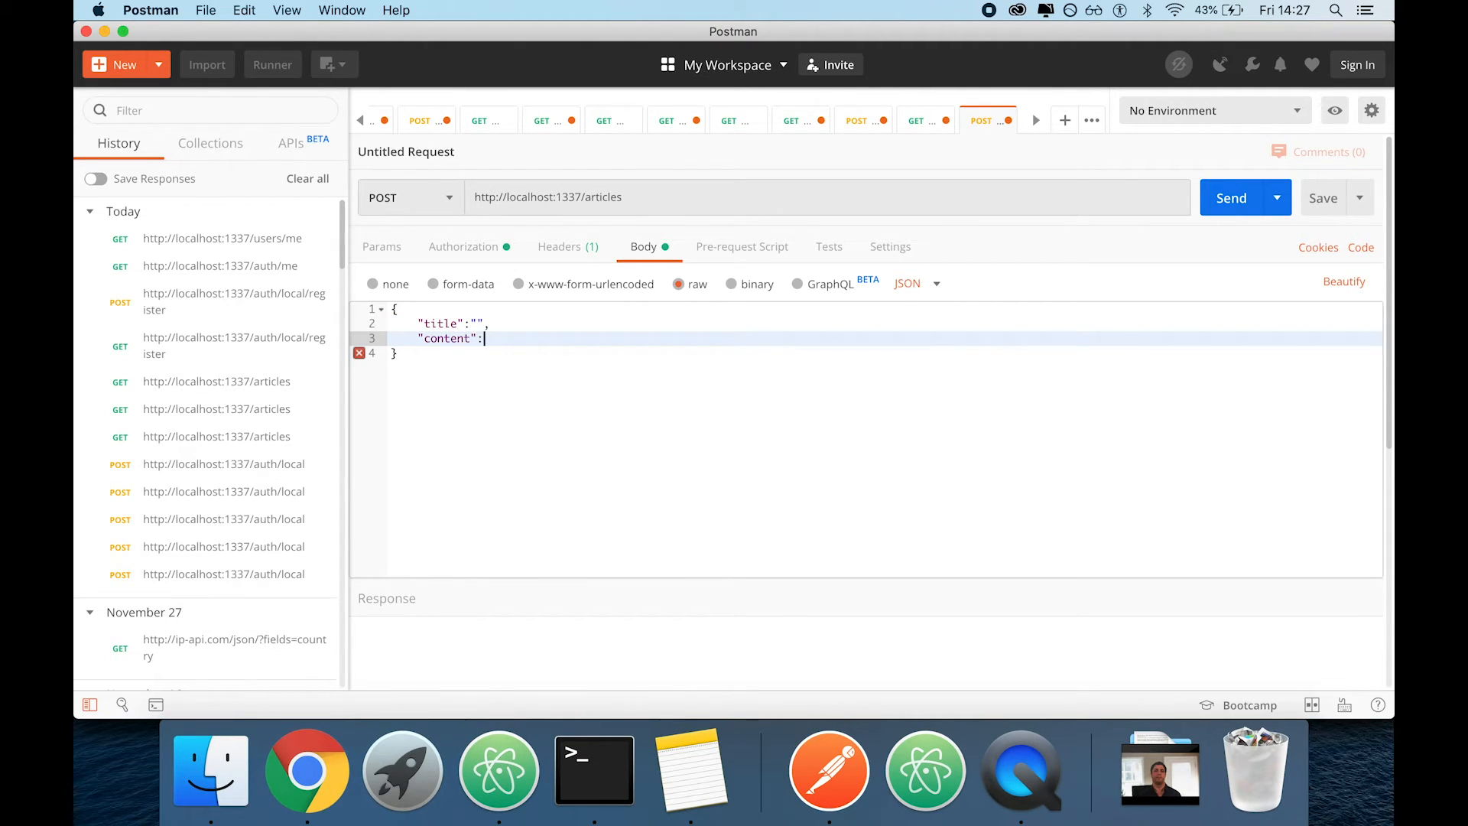
key(Return)
text("published": new Date()
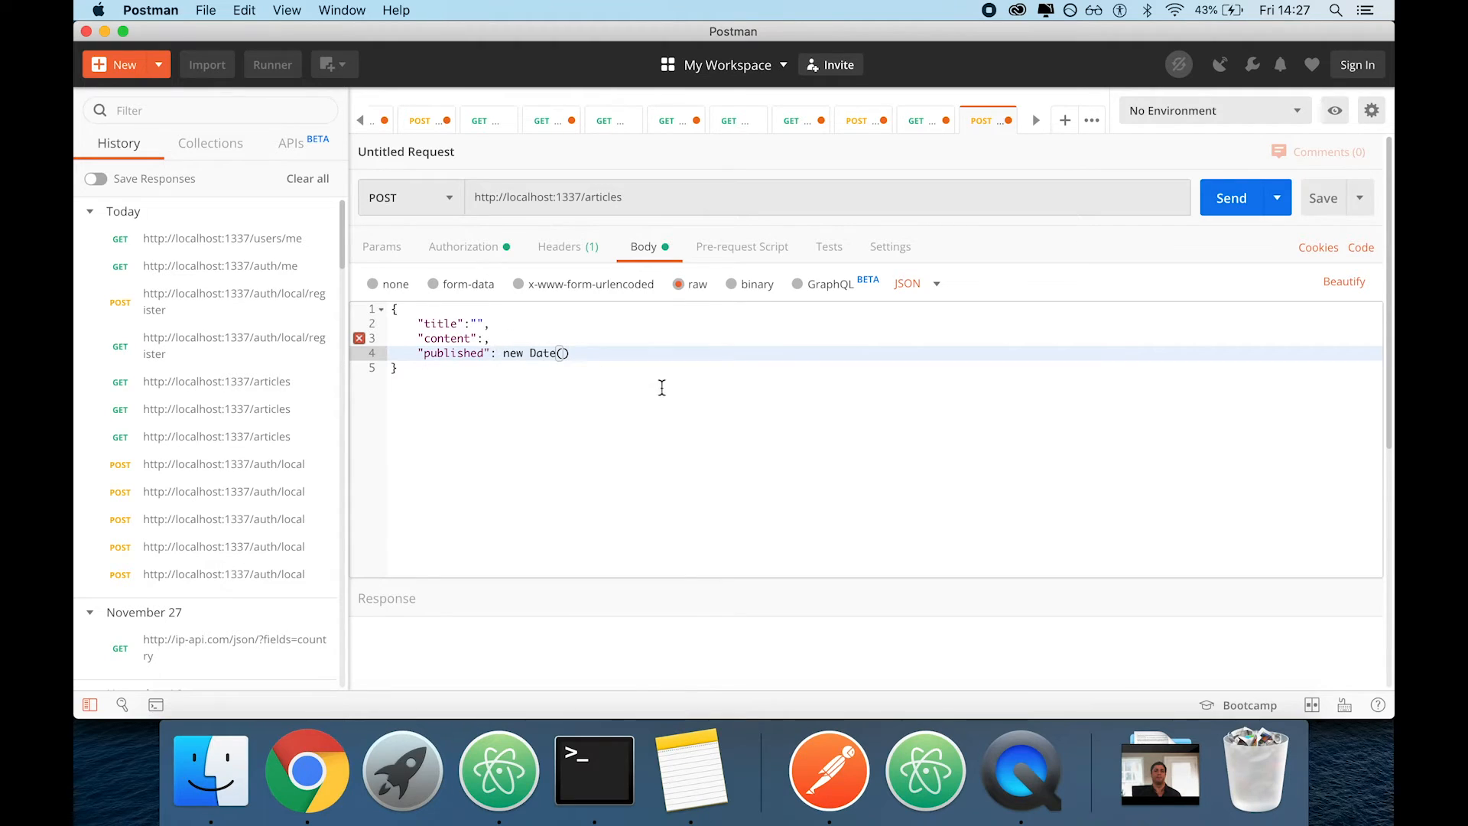
Set content to "Secret" and title to "Even more secret" in the articles request's JSON body
click(480, 339)
text("")
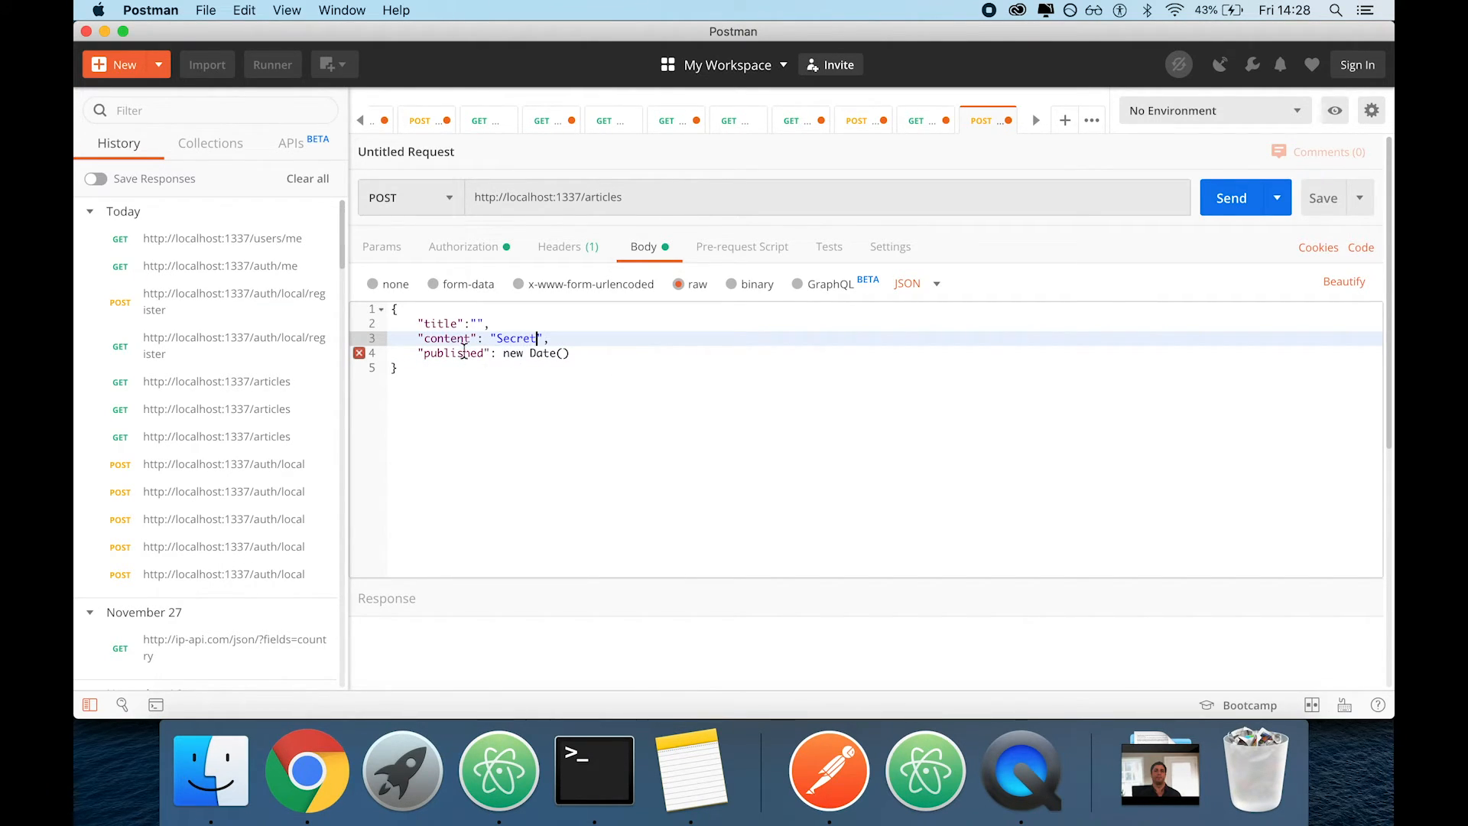
click(479, 324)
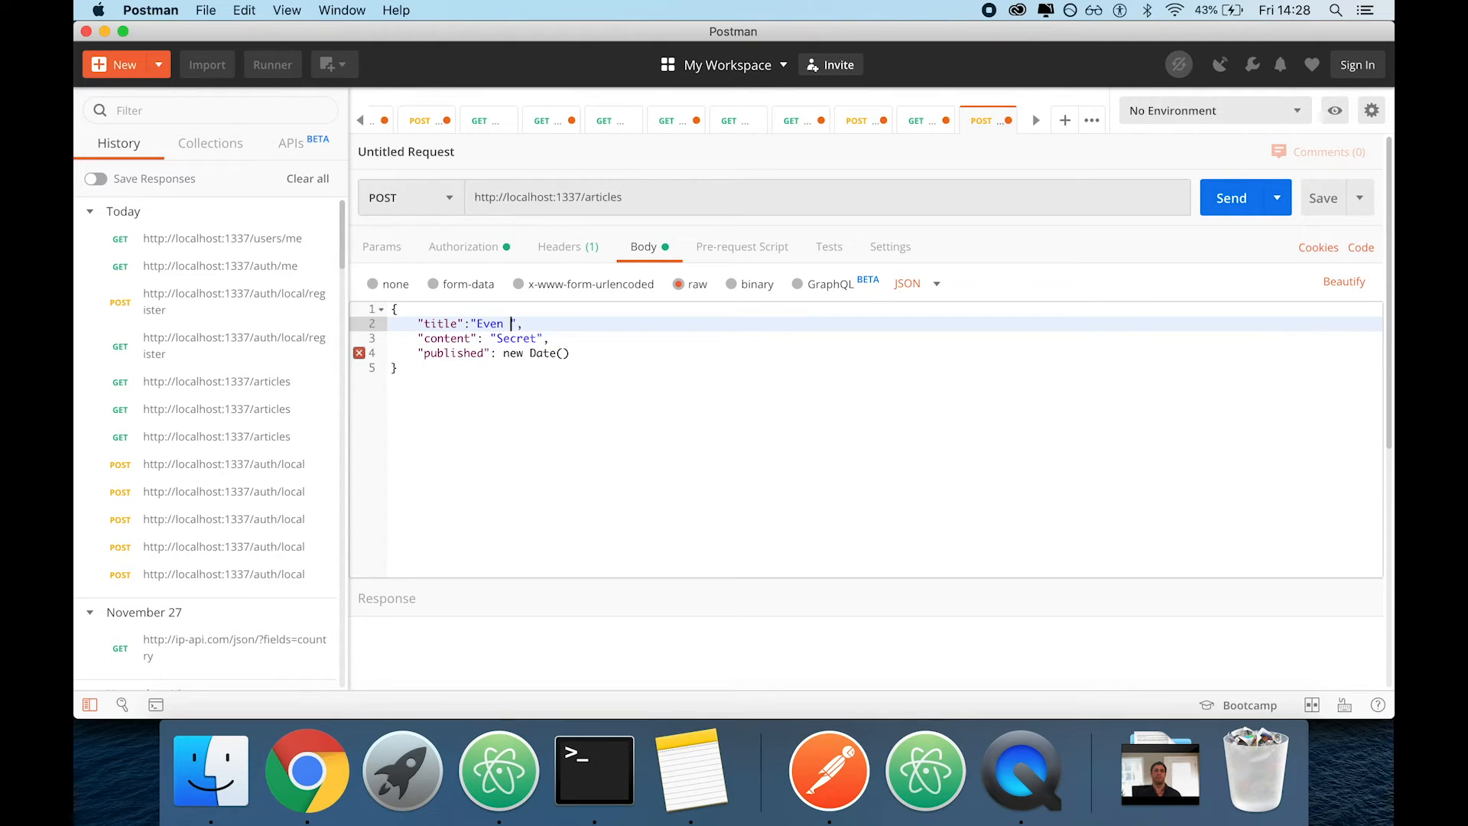
click(614, 354)
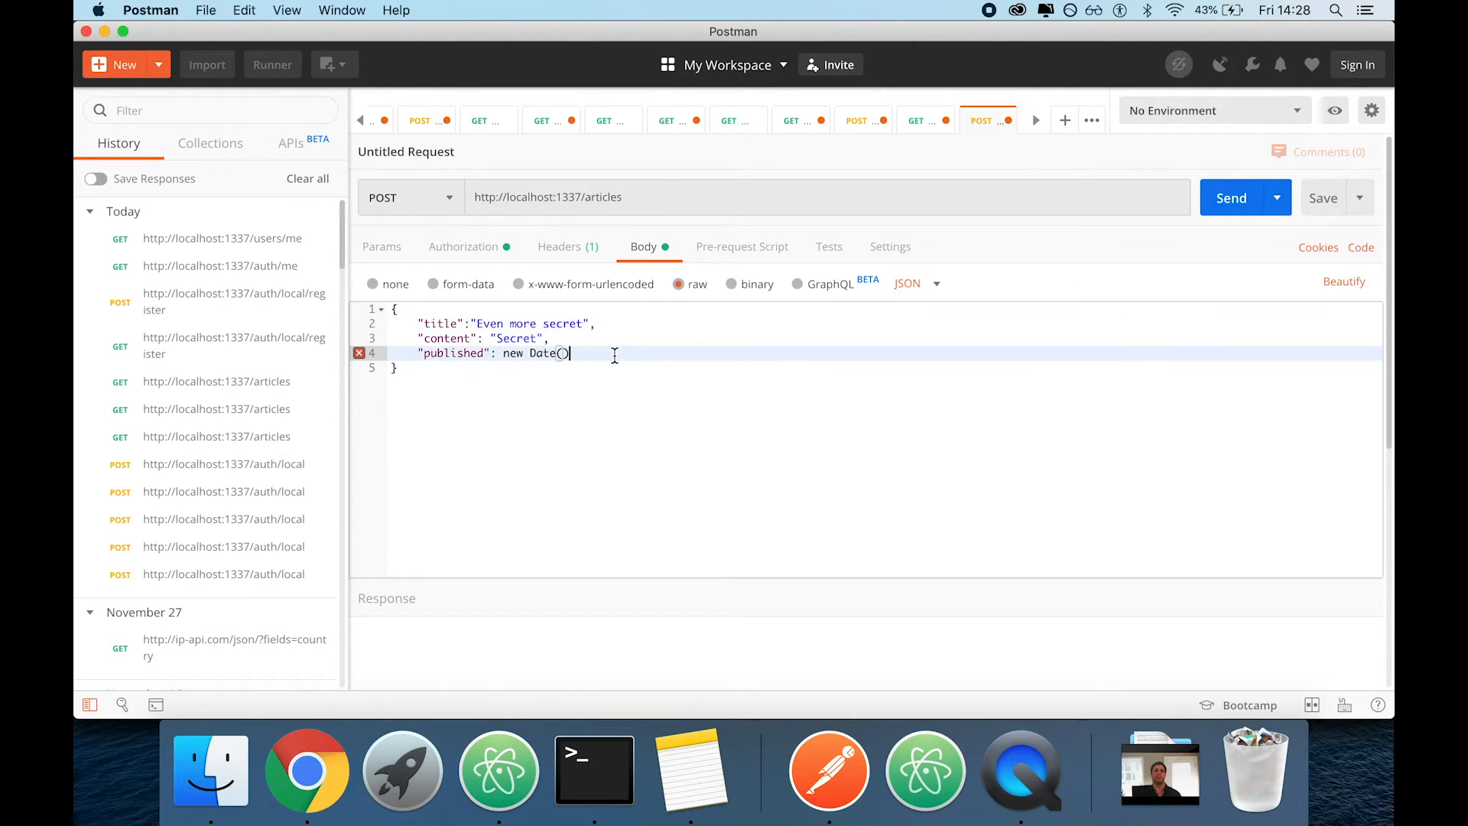
click(494, 376)
Try posting the article with the published value replaced by the string "asd"
mouse_move(362, 357)
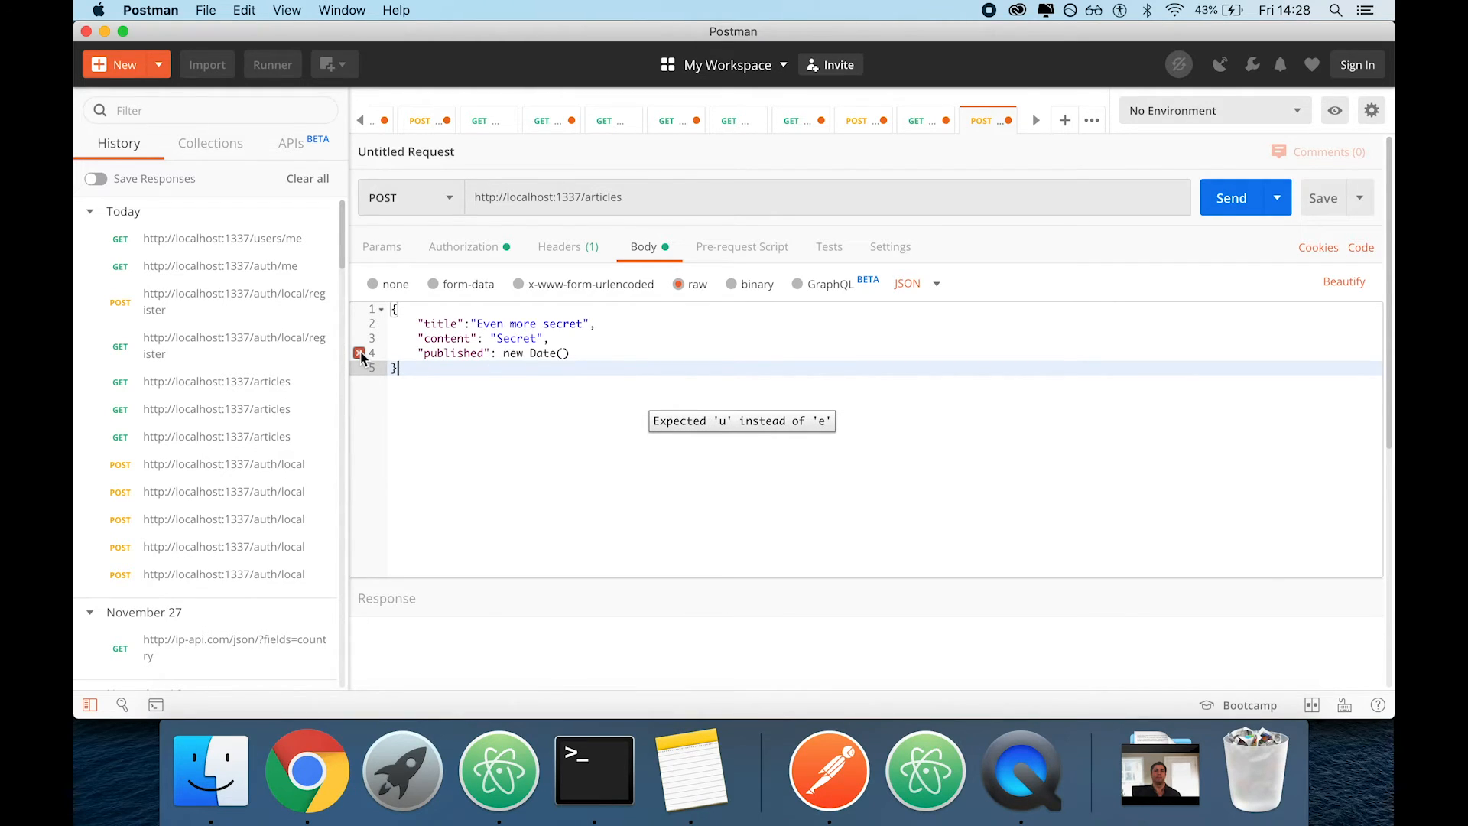
drag(503, 354, 635, 356)
key(BackSpace)
text("as)
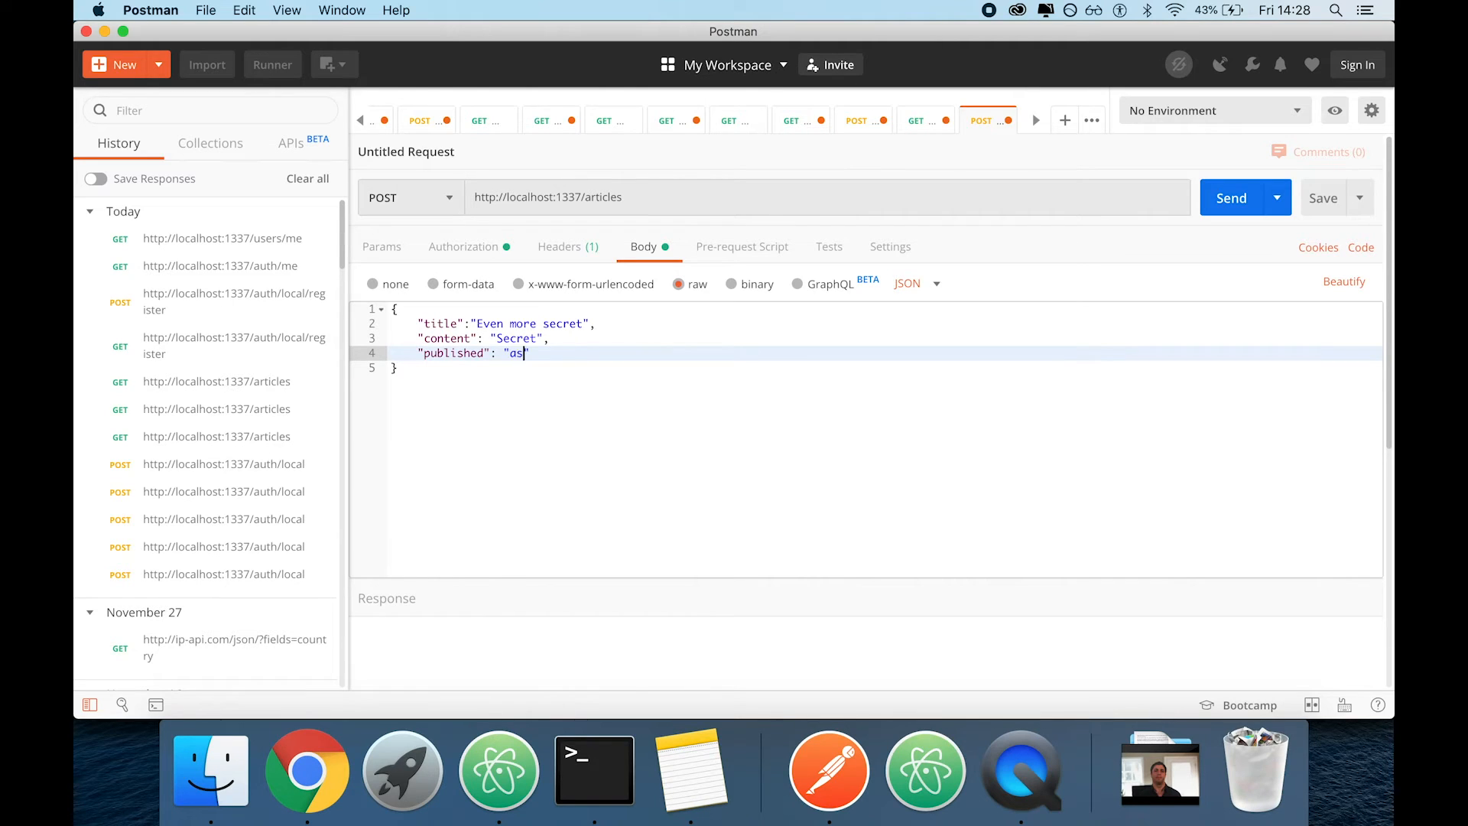
text(new Date()
drag(498, 353, 649, 358)
text("asd)
click(1224, 203)
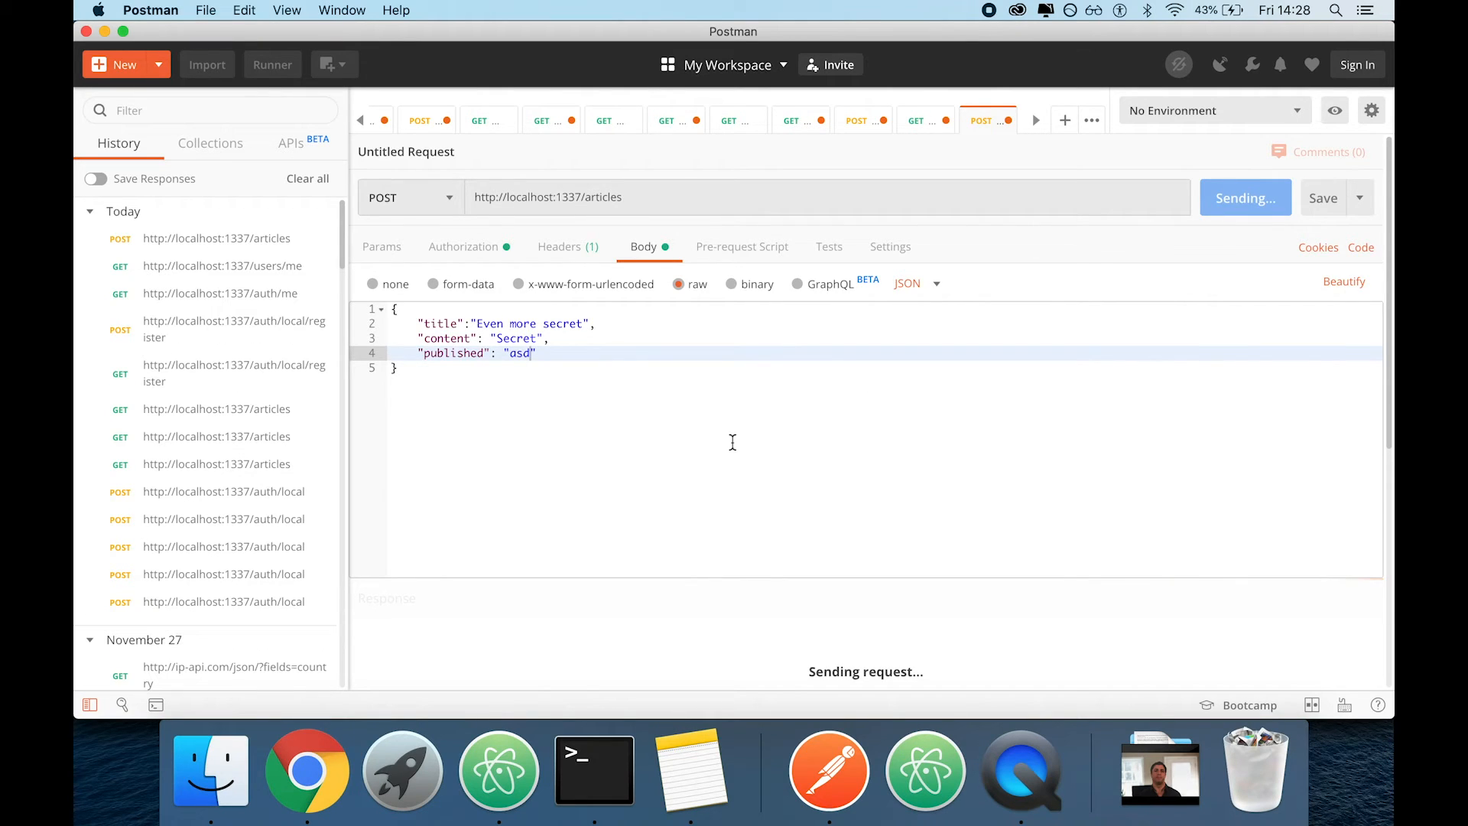
Remove the published line and the trailing comma after content from the request's JSON body
drag(733, 444, 707, 475)
scroll(710, 476, up, 2)
double_click(443, 352)
click(536, 354)
key(super+BackSpace)
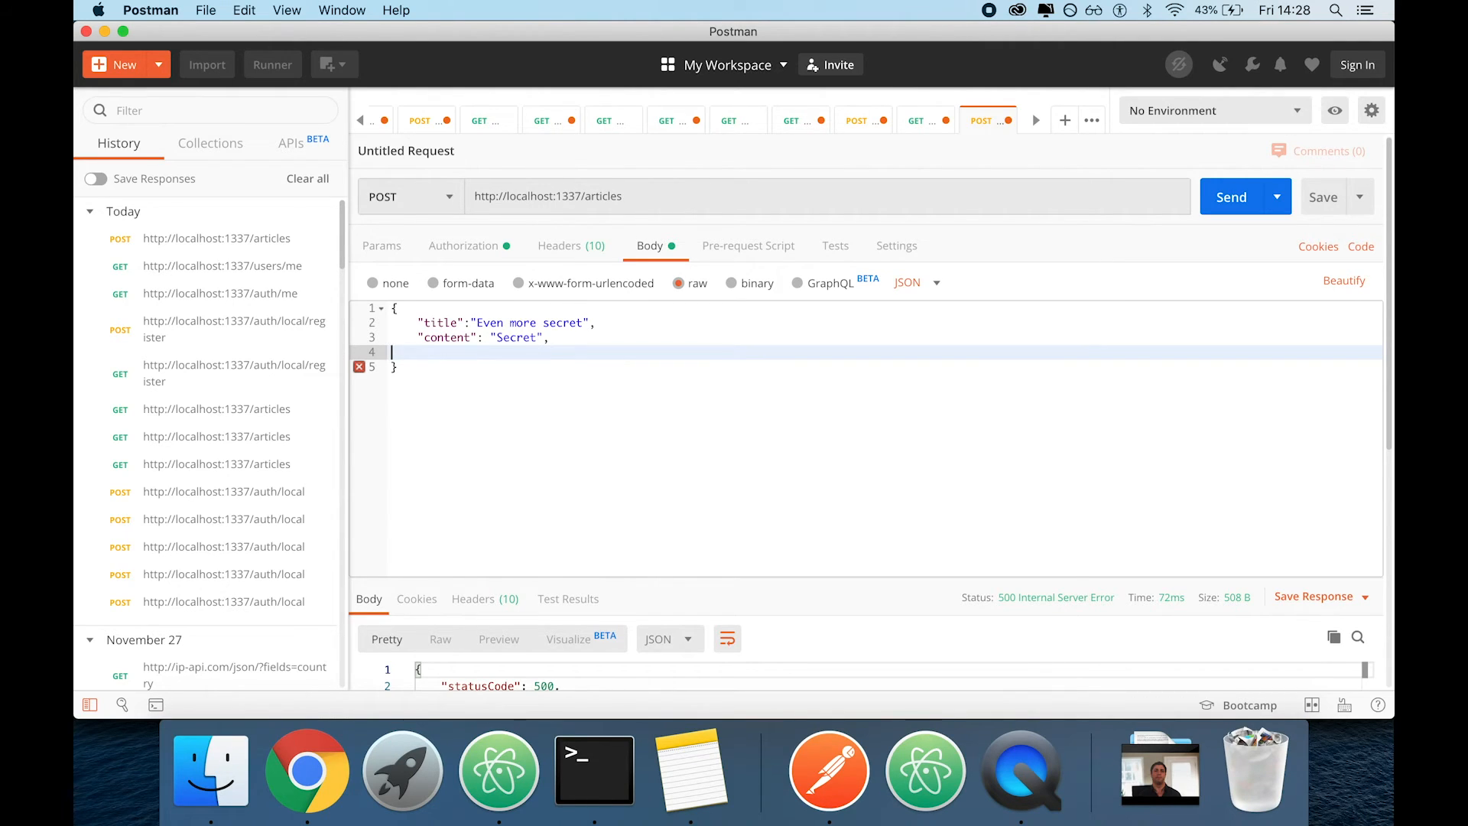
key(BackSpace)
key(BackSpace)
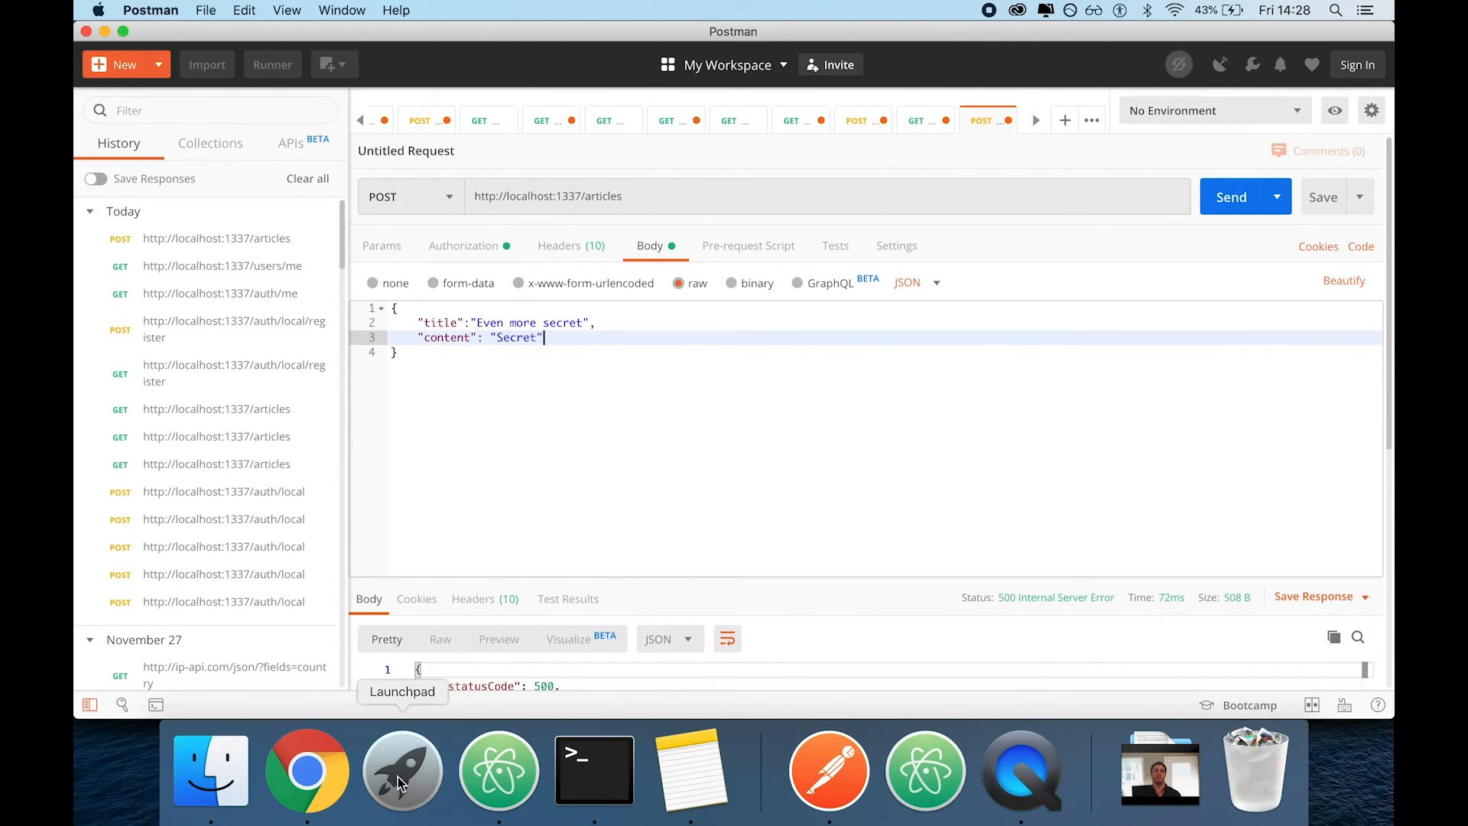
Switch to the Strapi admin in Chrome and open the Article content type in the Content Type Builder
click(306, 770)
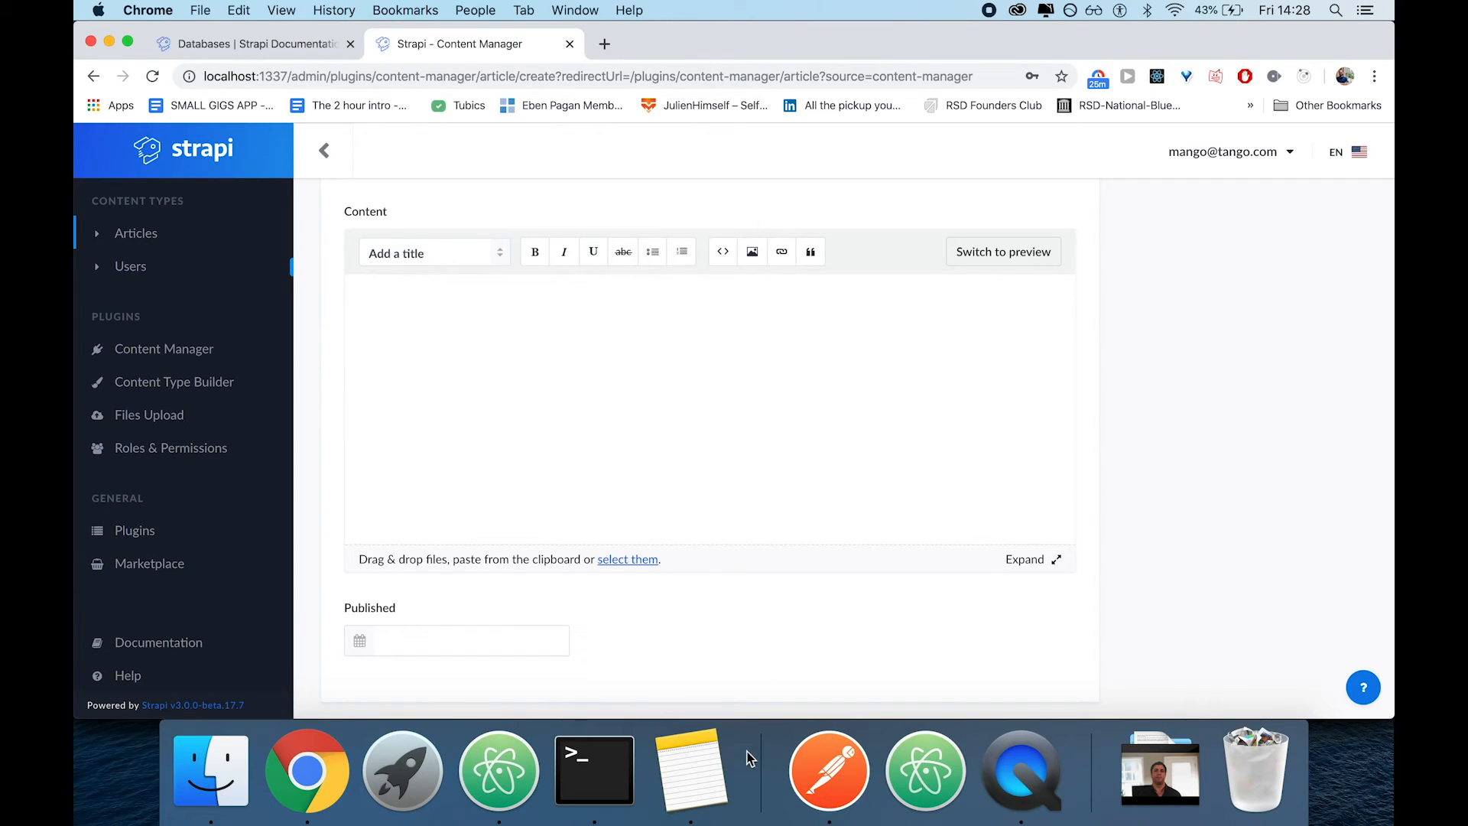
click(216, 386)
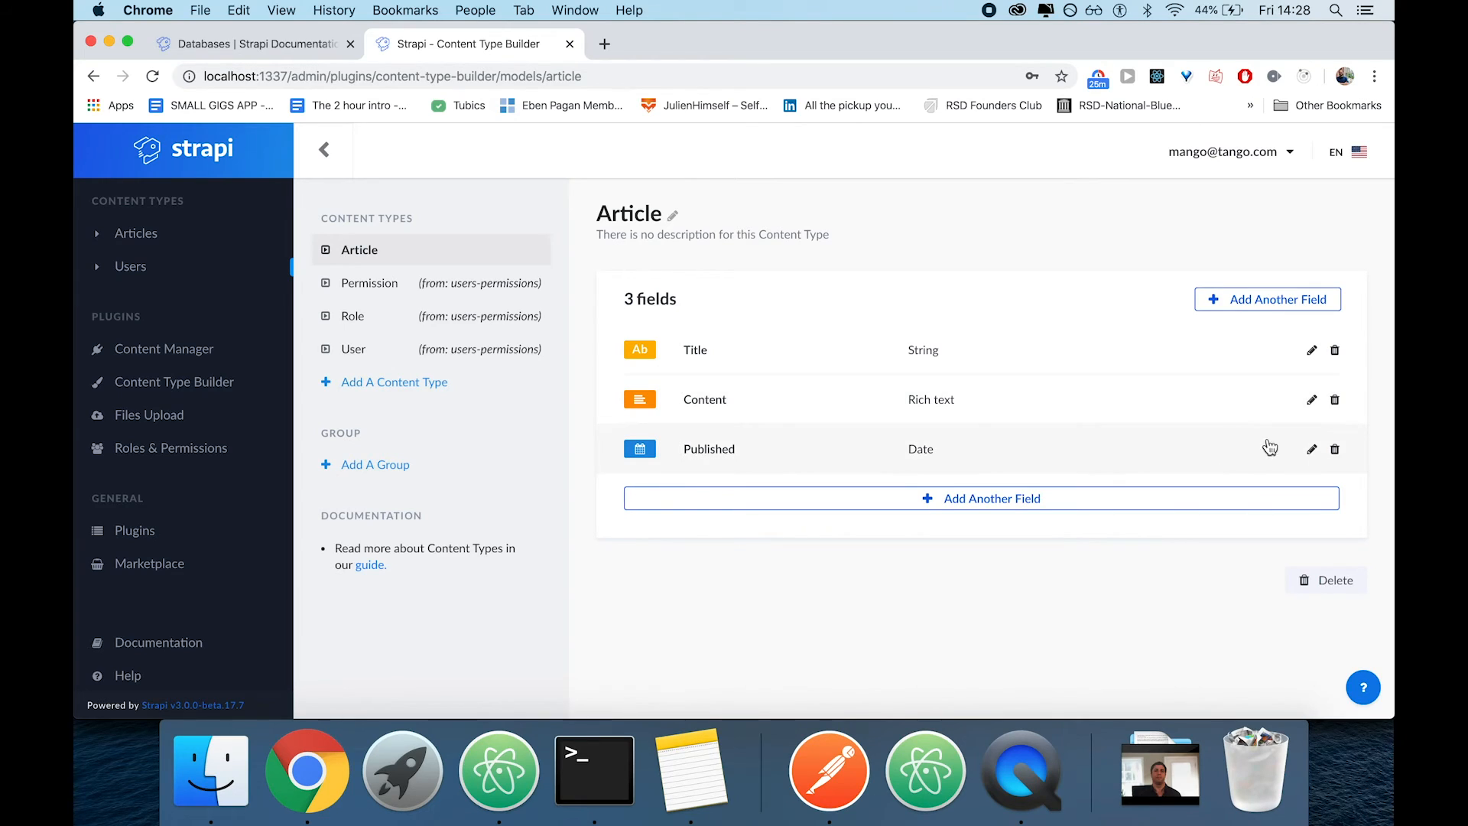
click(1312, 450)
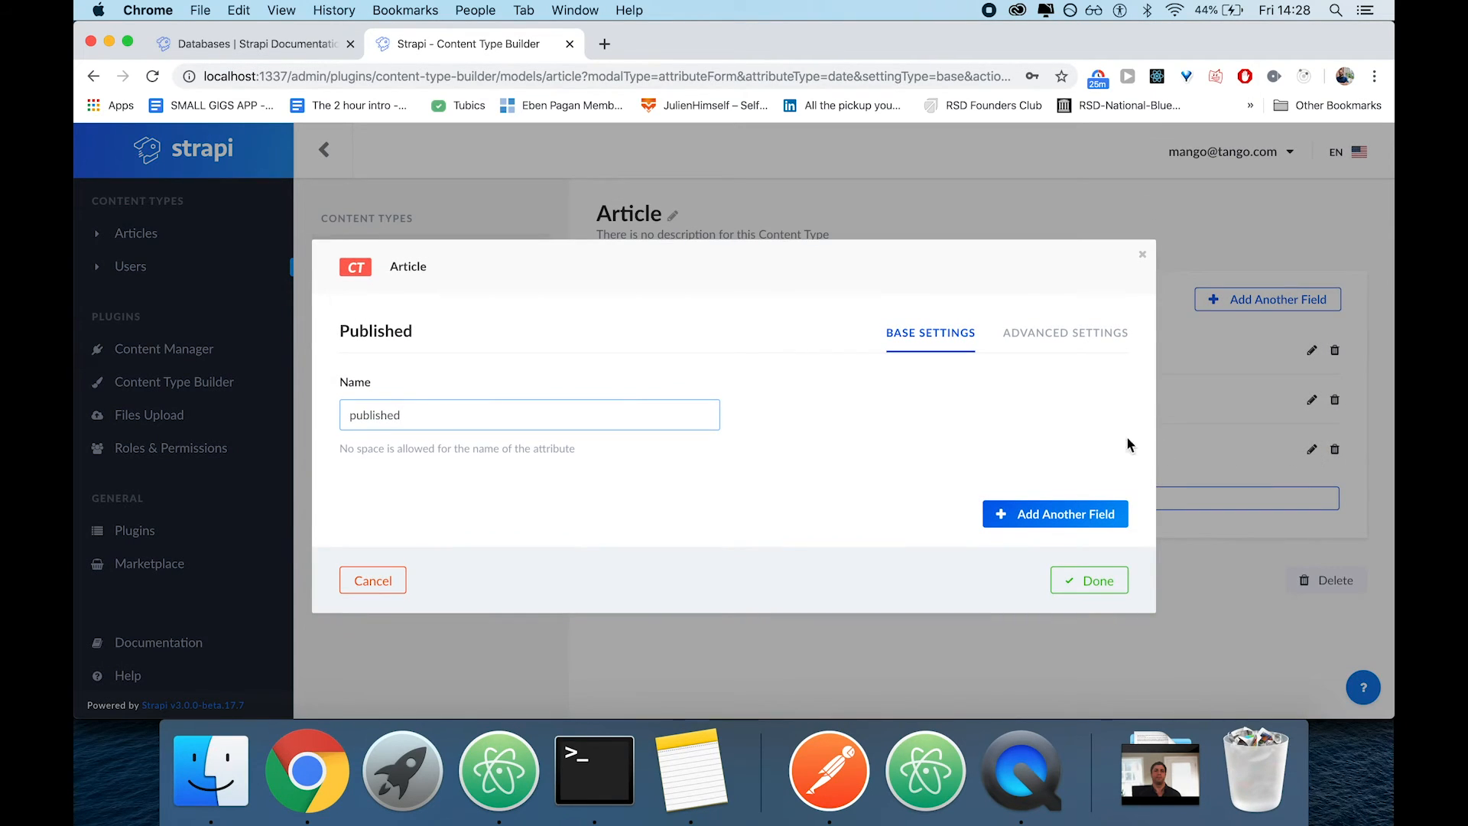
click(1065, 335)
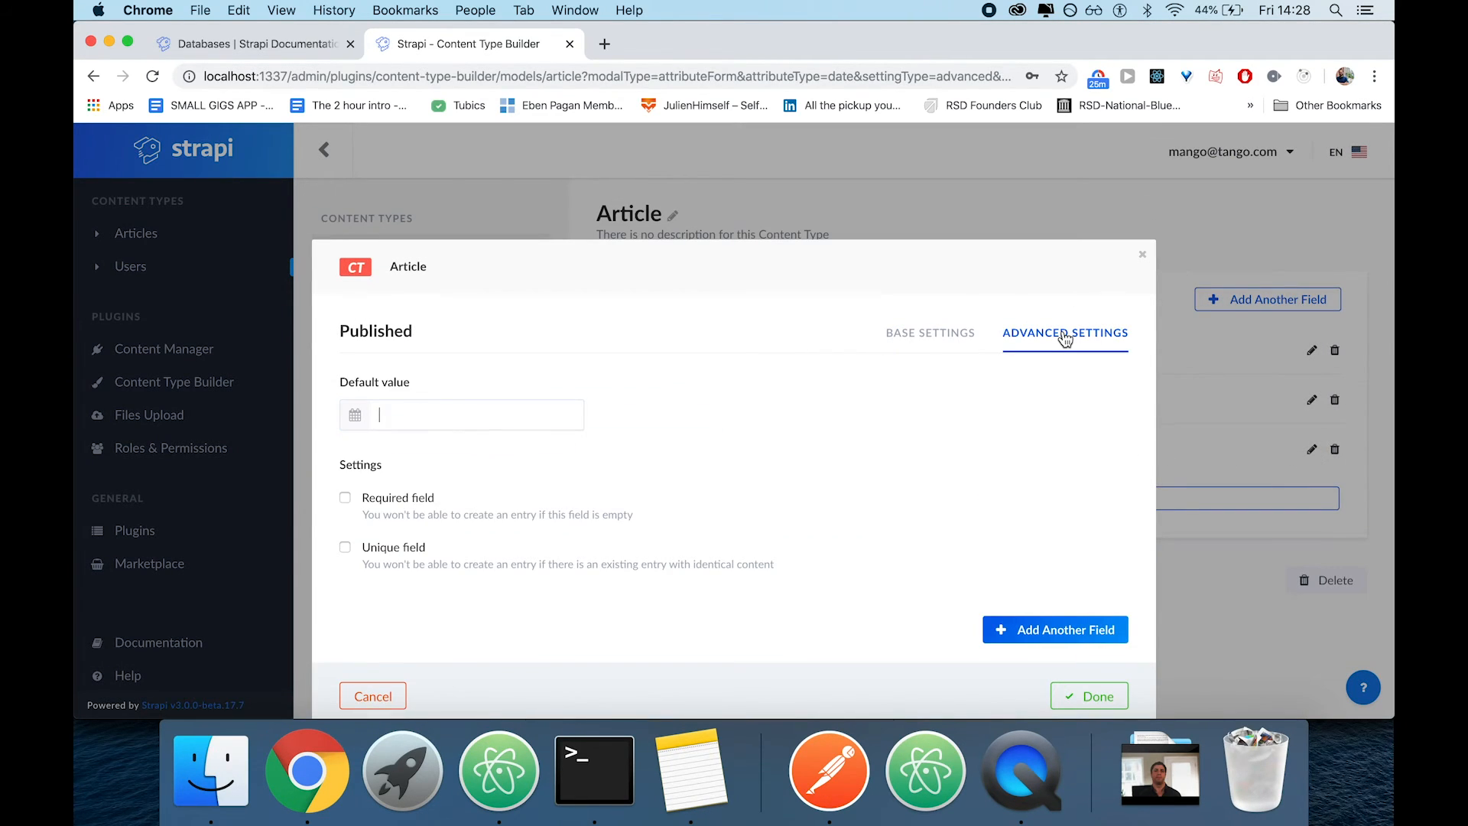
click(400, 413)
click(611, 379)
click(507, 419)
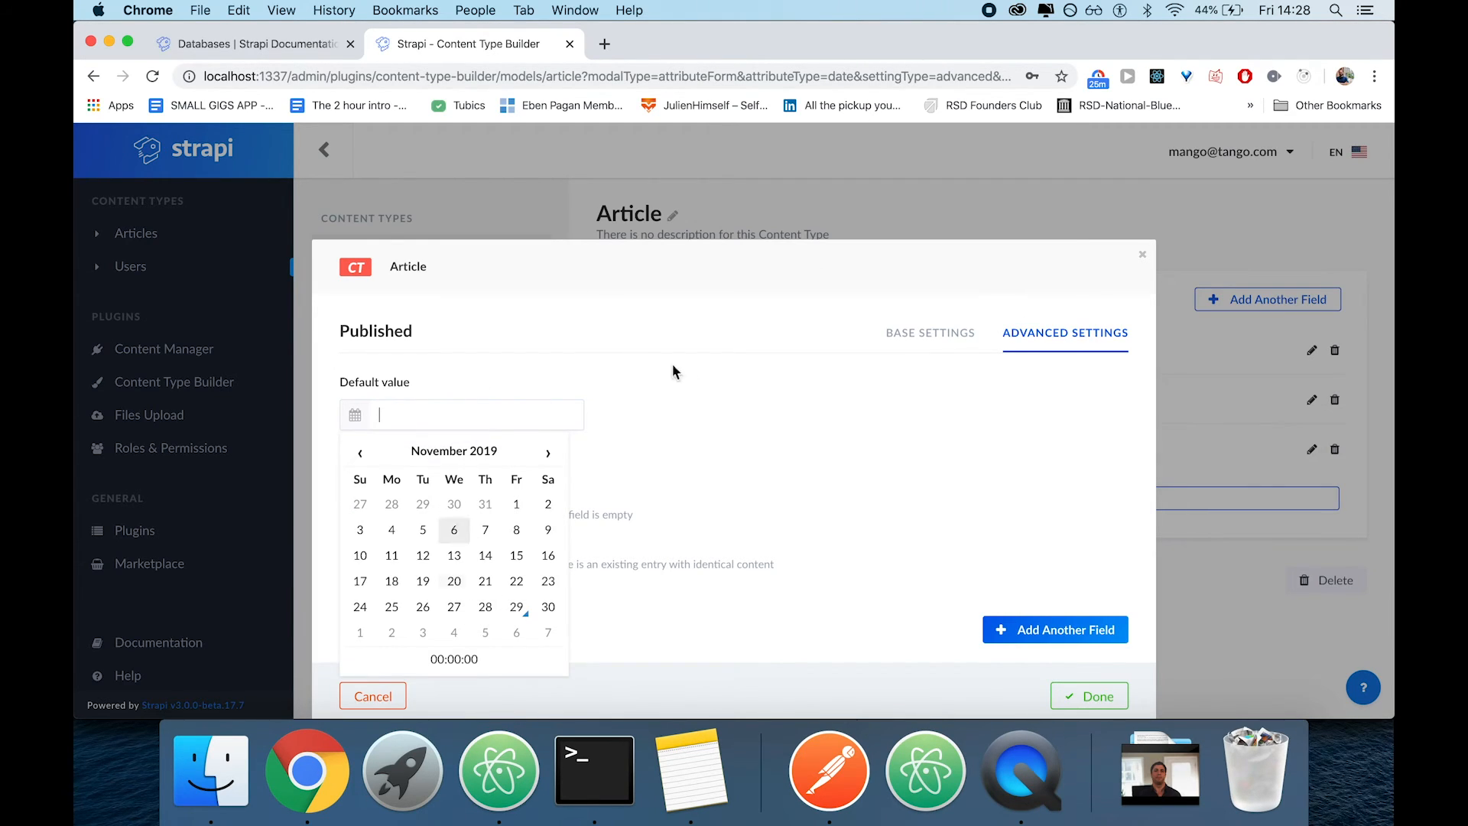
click(548, 606)
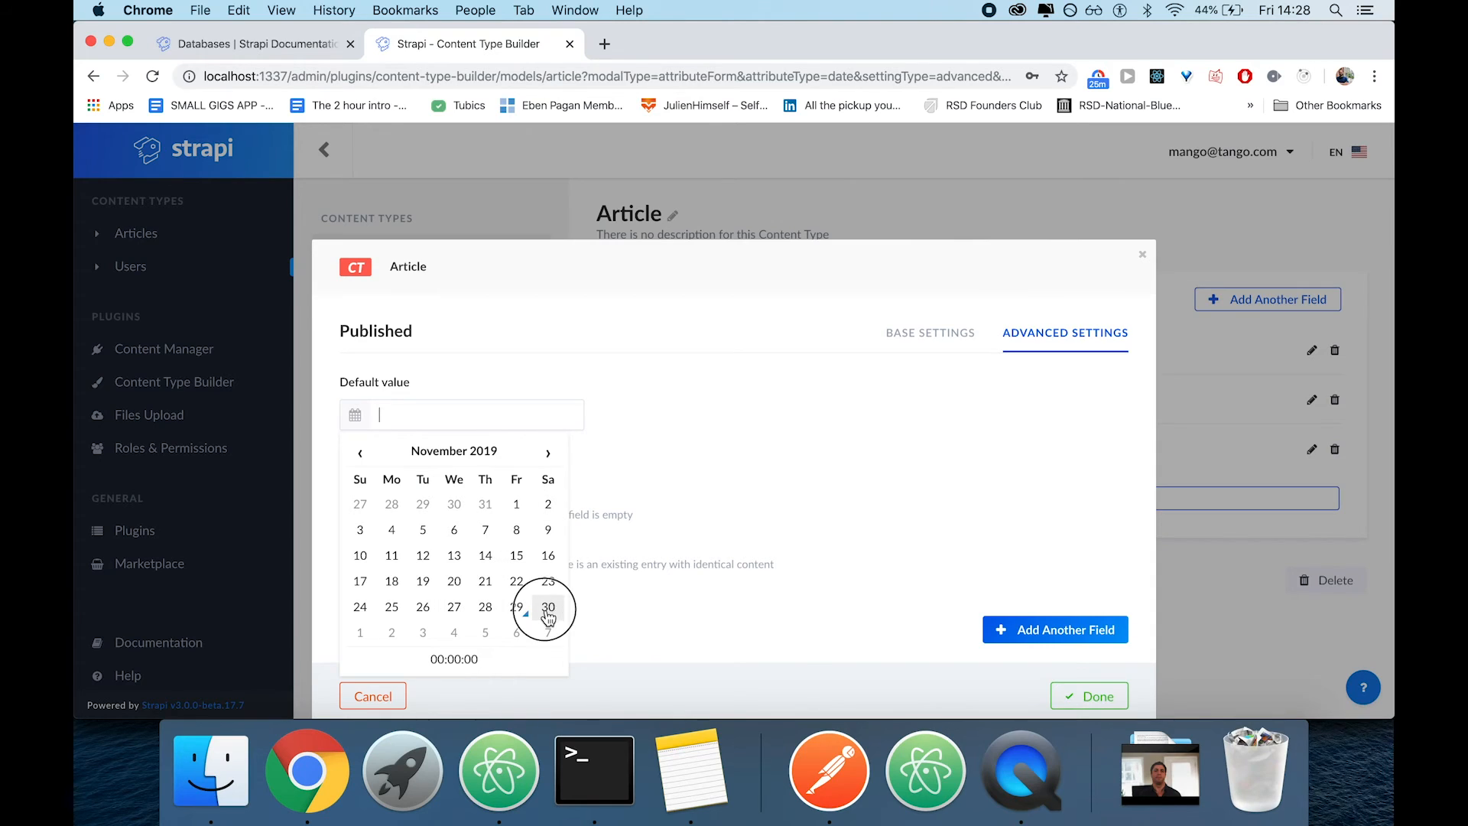
click(767, 504)
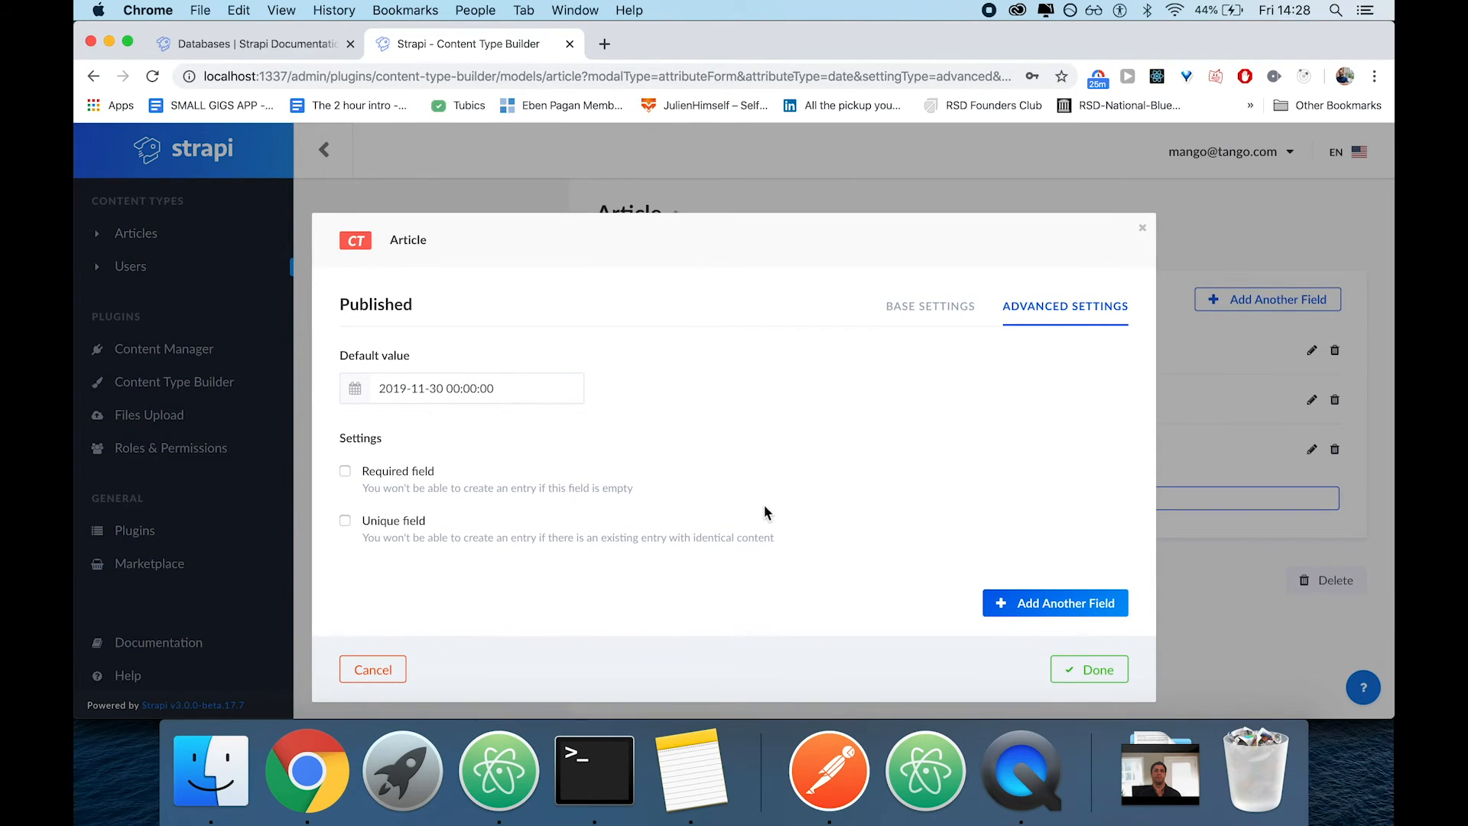
Switch to Postman and check the published date format in the earlier GET articles response
click(829, 776)
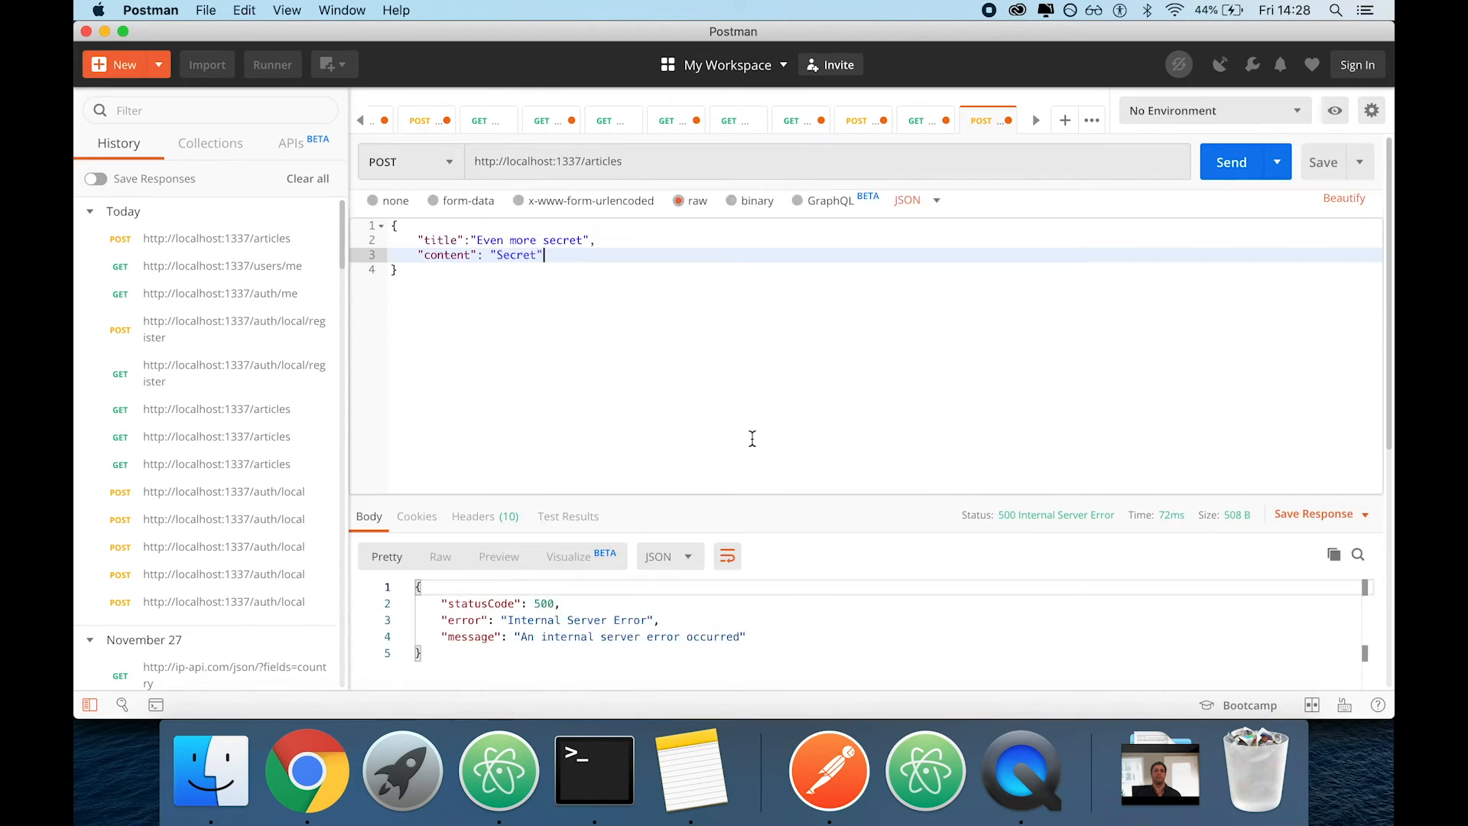
click(855, 129)
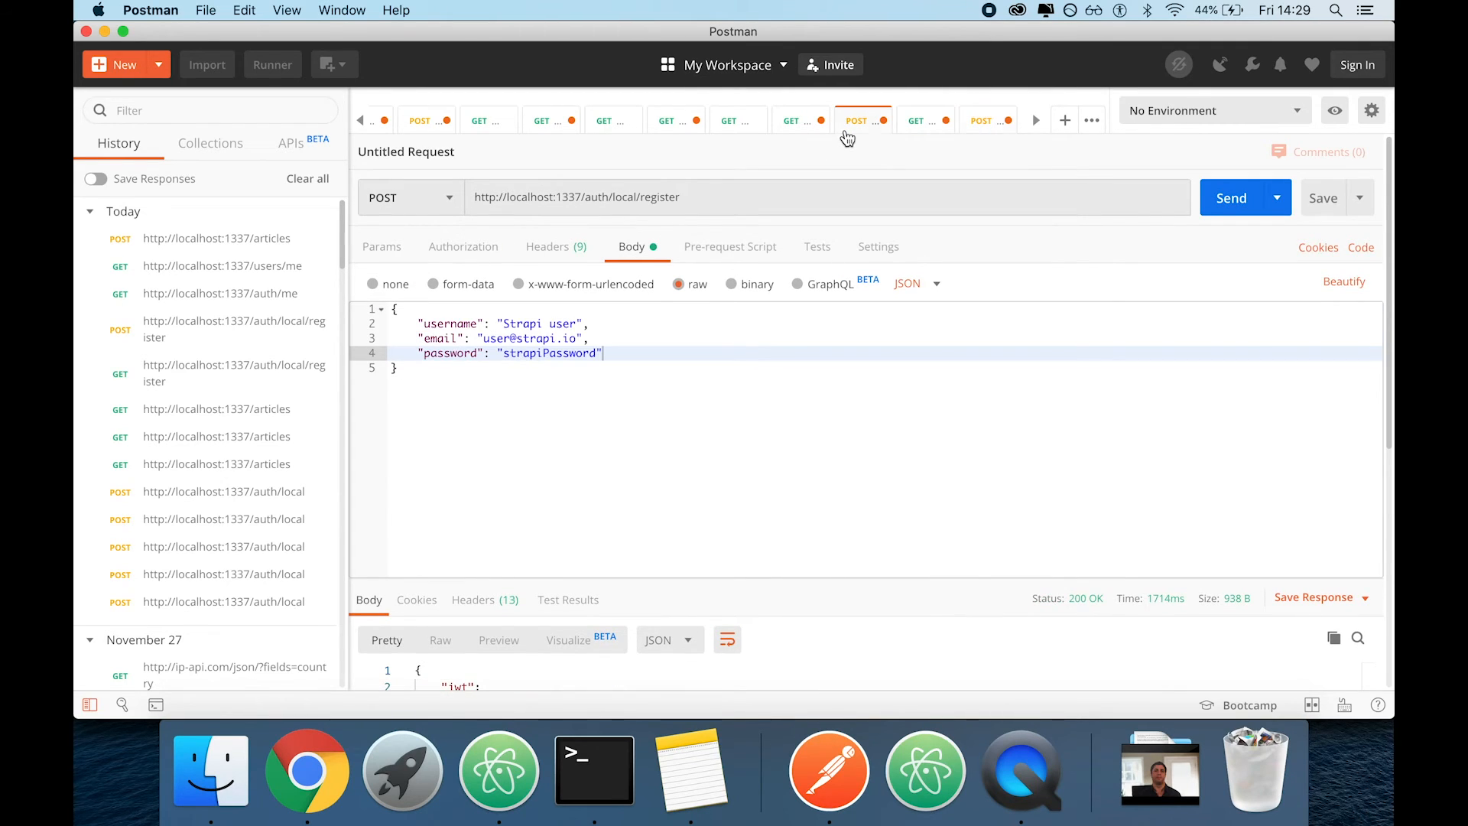
click(911, 128)
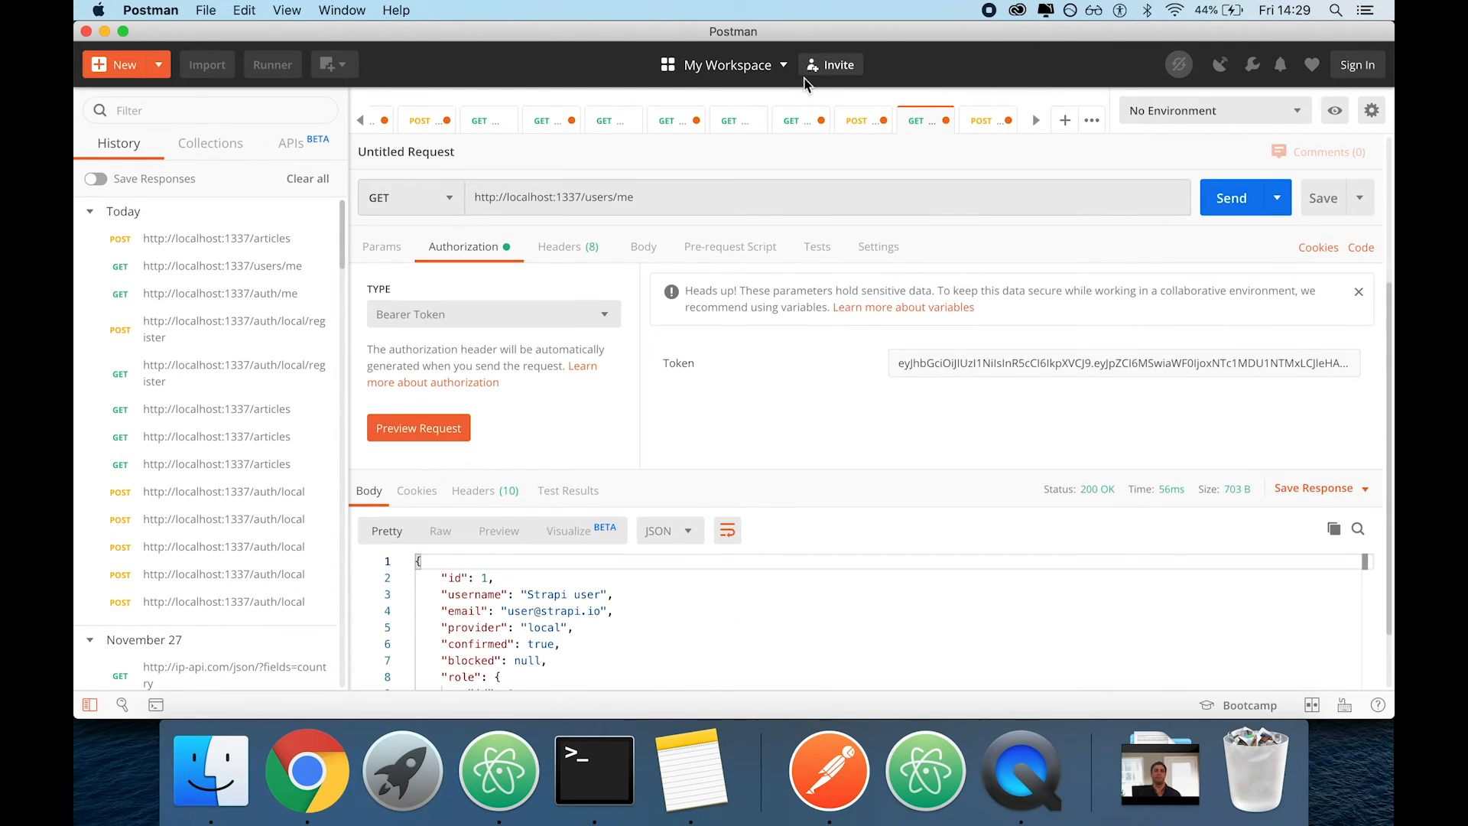
click(796, 119)
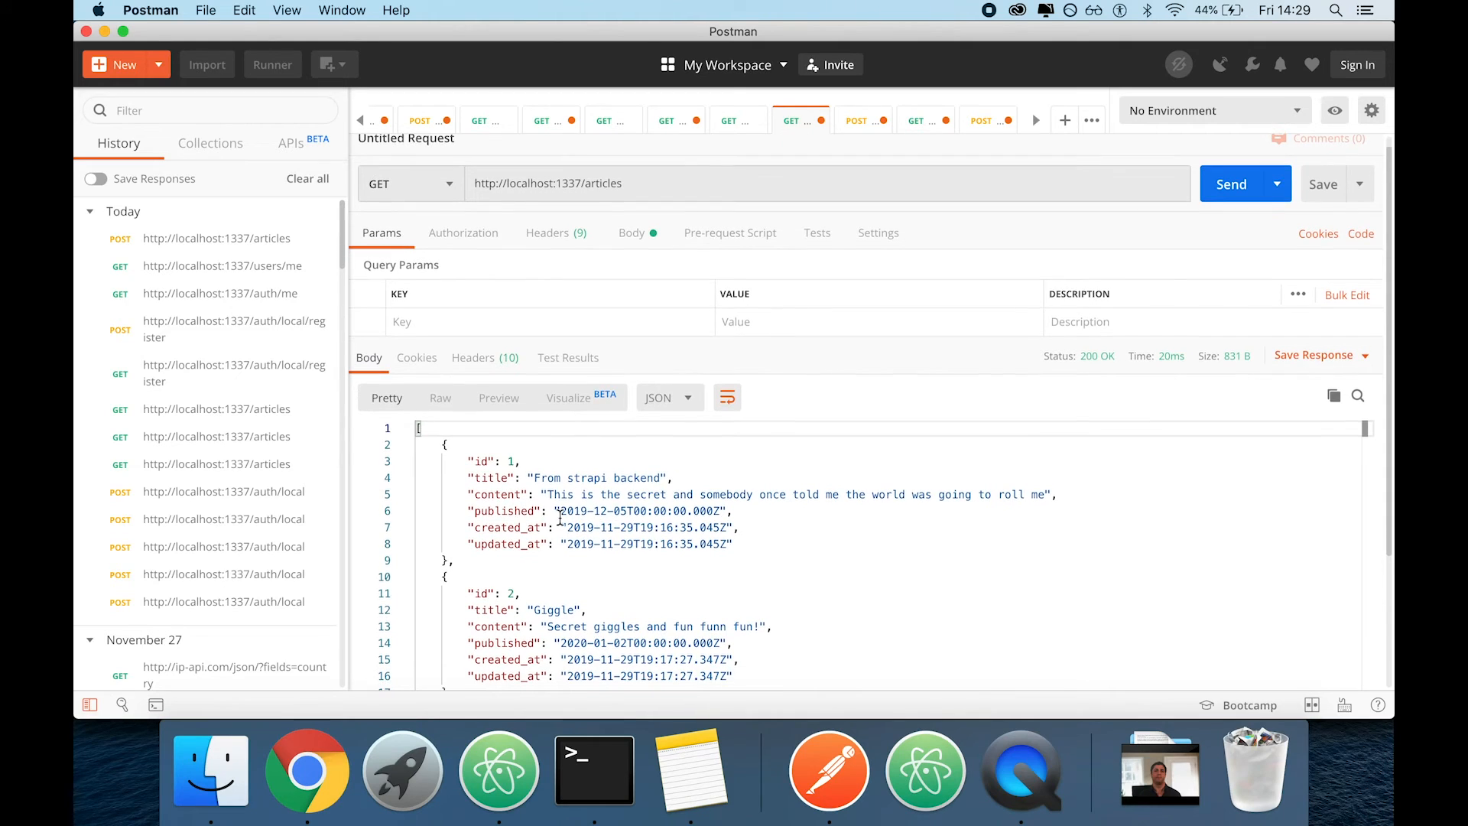
drag(468, 510, 740, 527)
Switch to Chrome, discard the open field edit, delete the Published field from the Article content type, and save the change
click(306, 768)
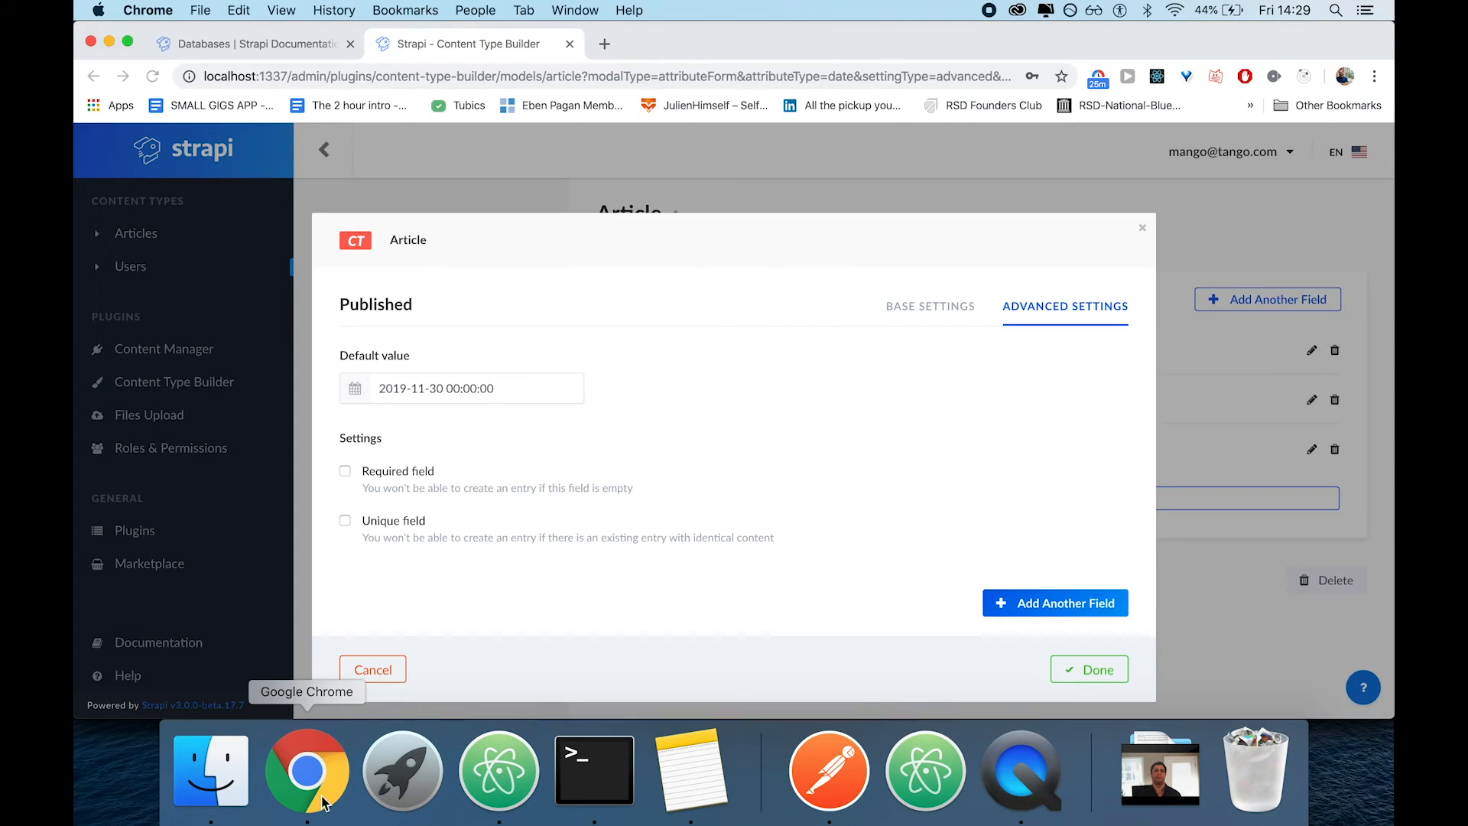
click(1143, 228)
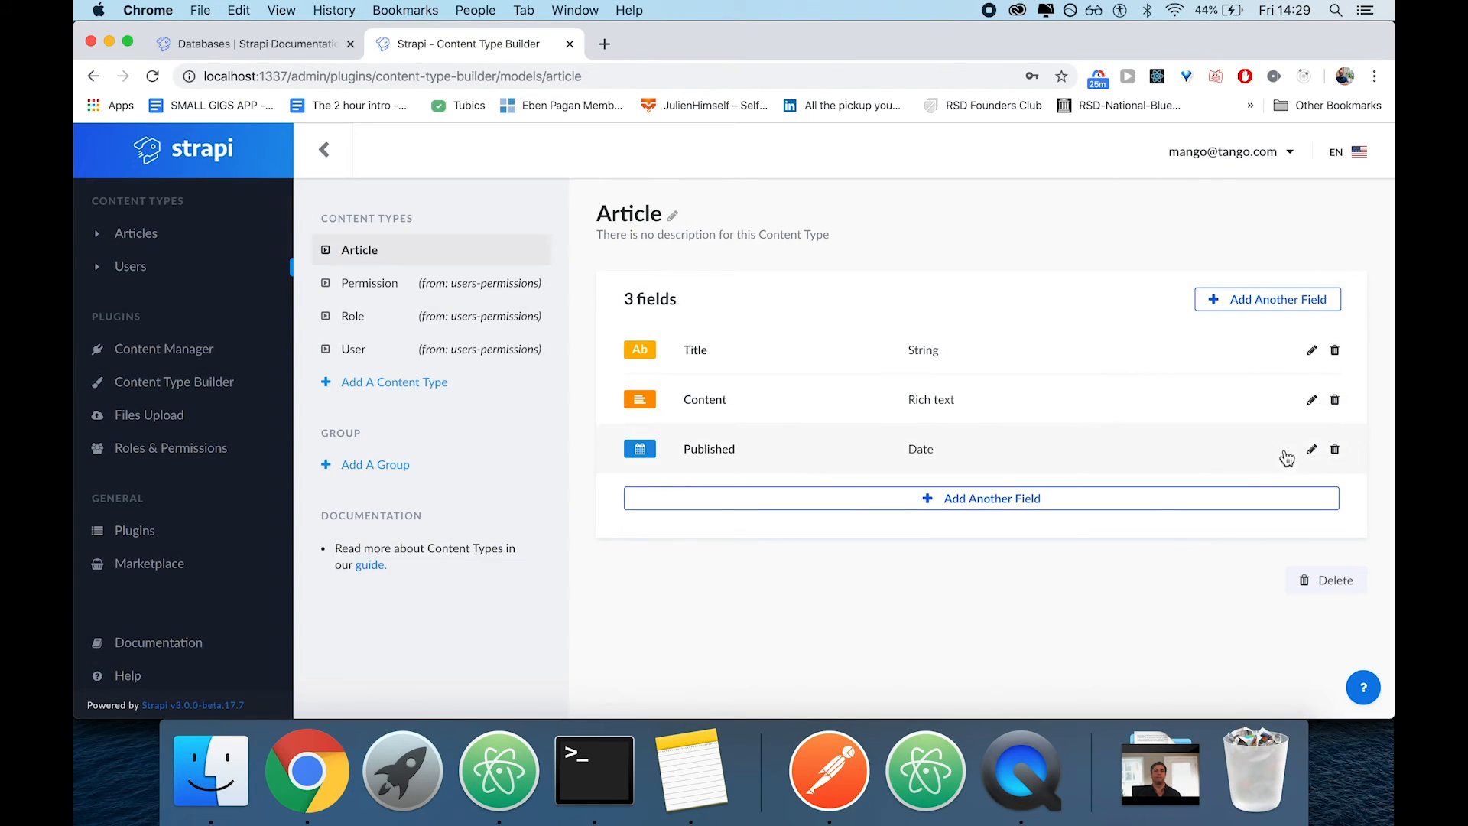
click(1334, 449)
click(849, 449)
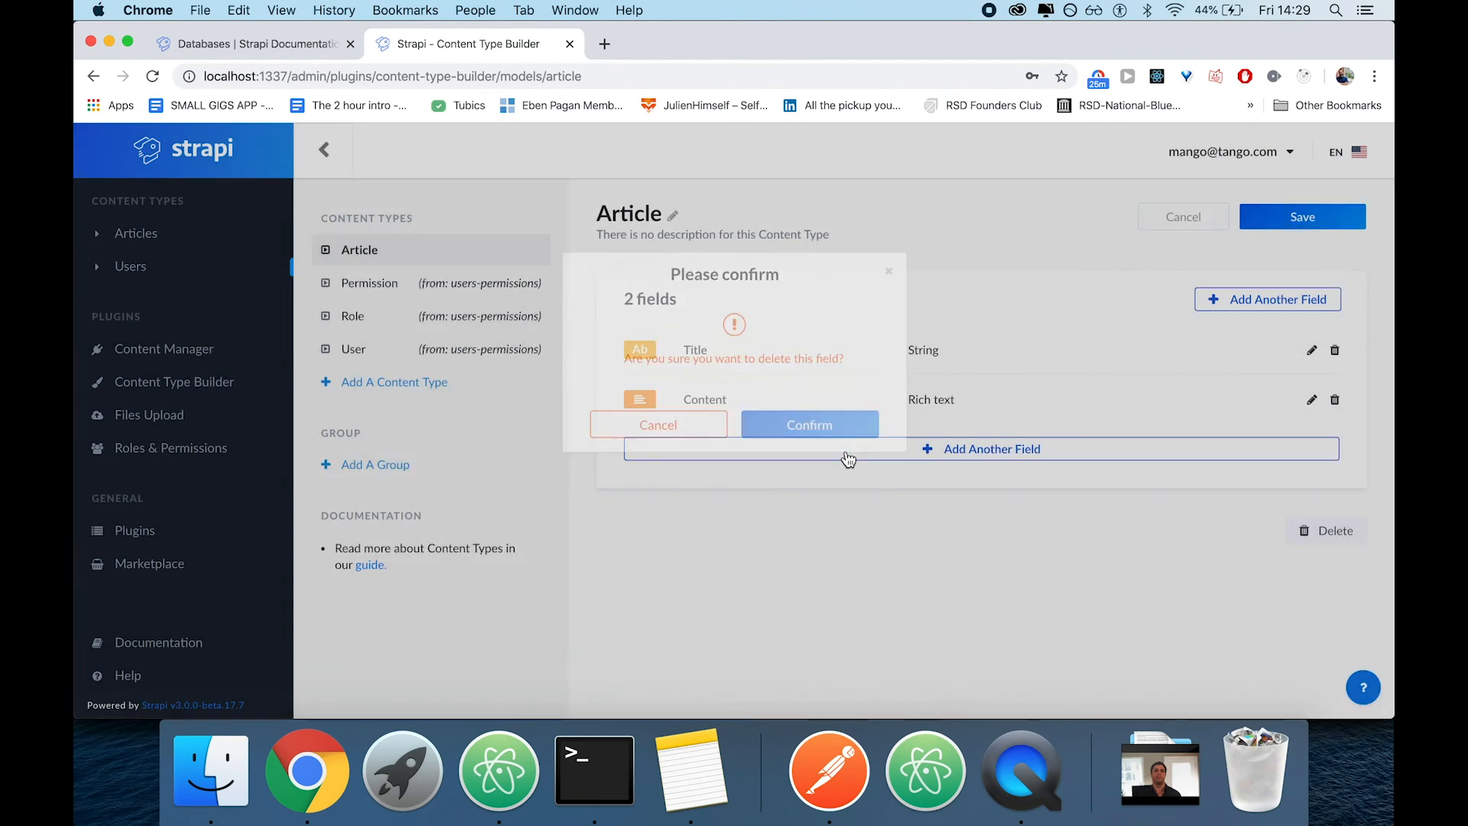
click(1313, 220)
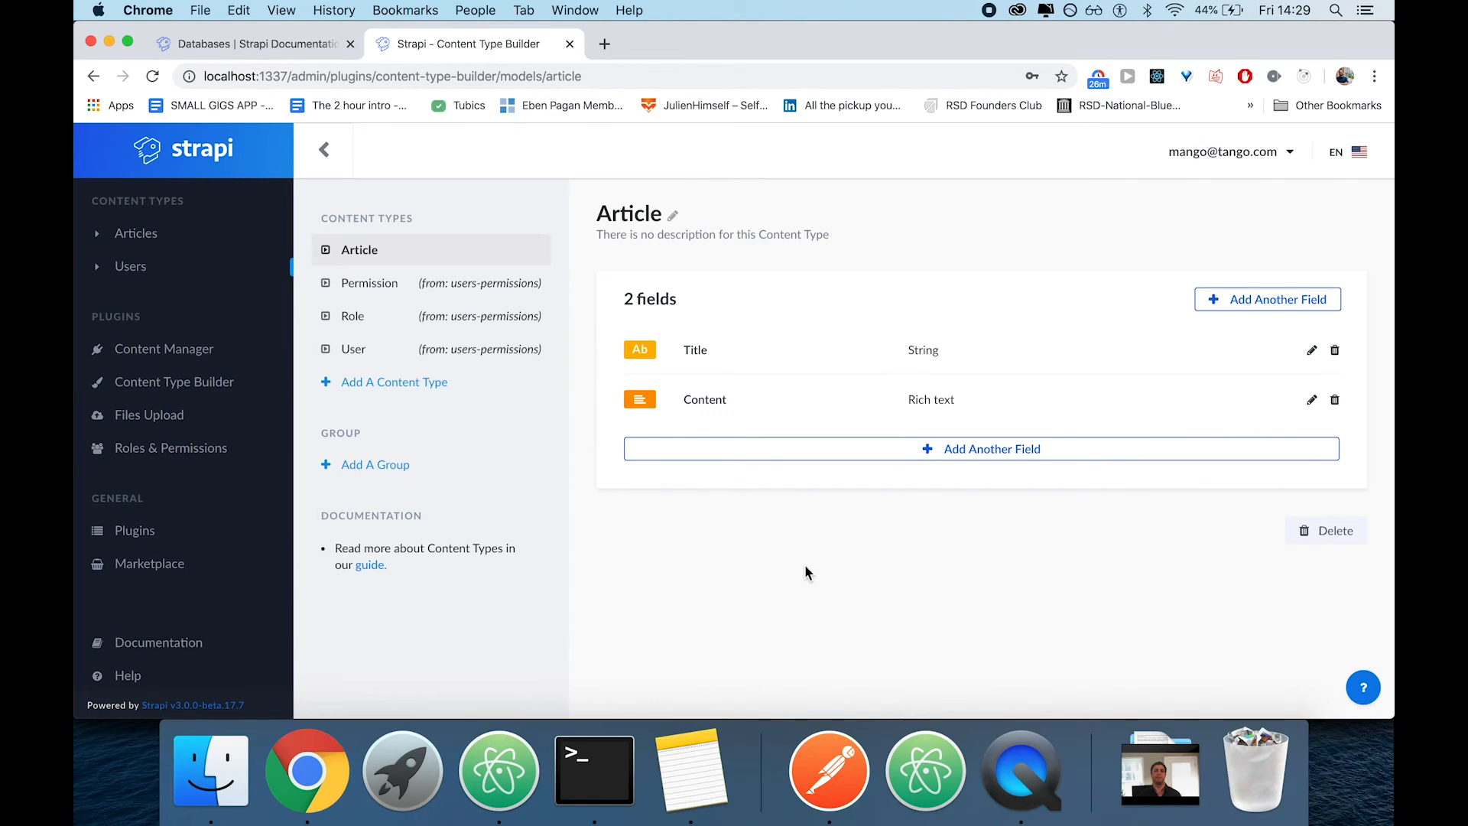
Switch back to Postman and send the articles POST request with only title and content, viewing its response
click(829, 769)
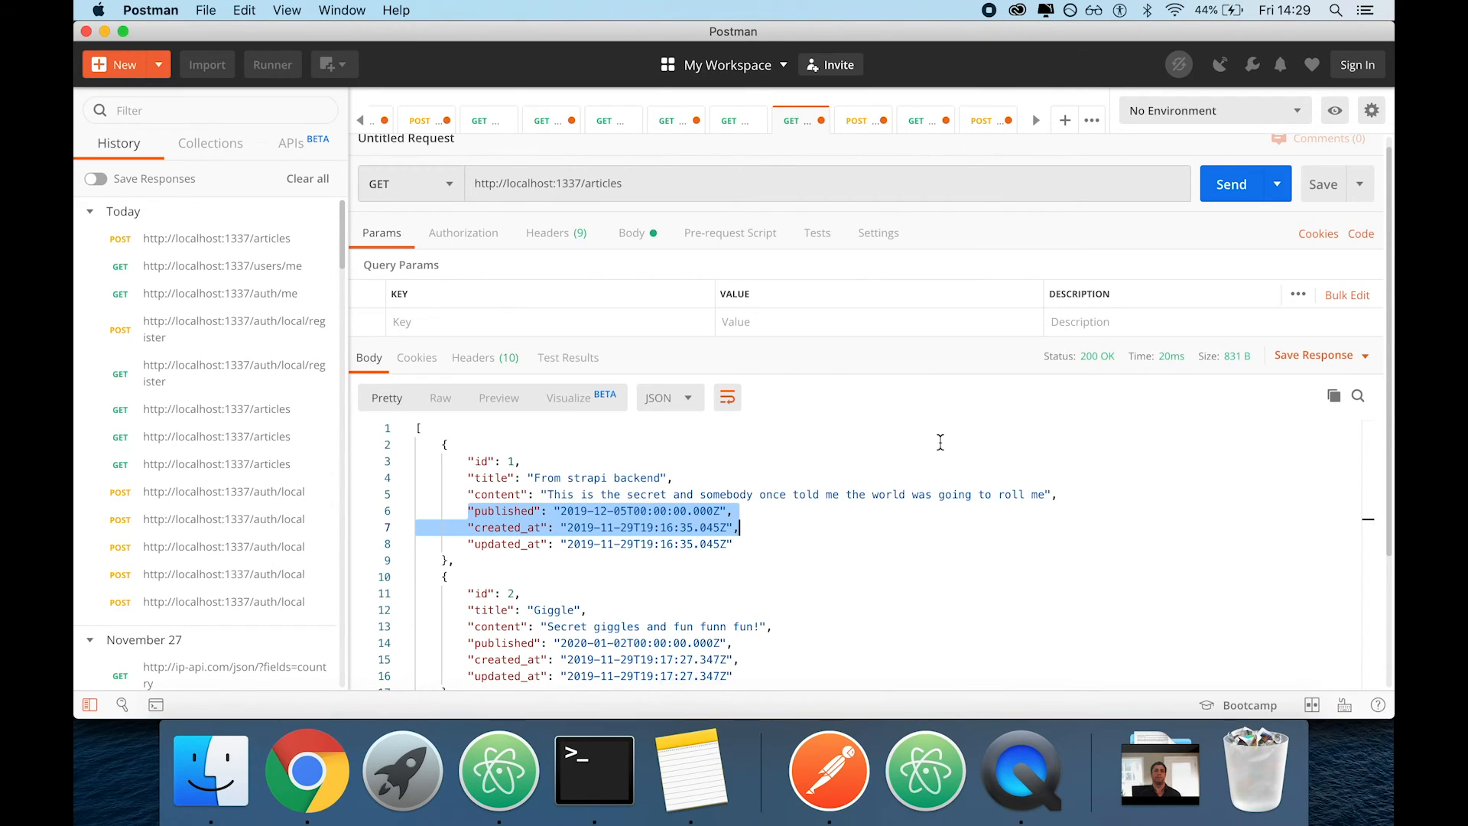
scroll(940, 442, up, 1)
click(984, 121)
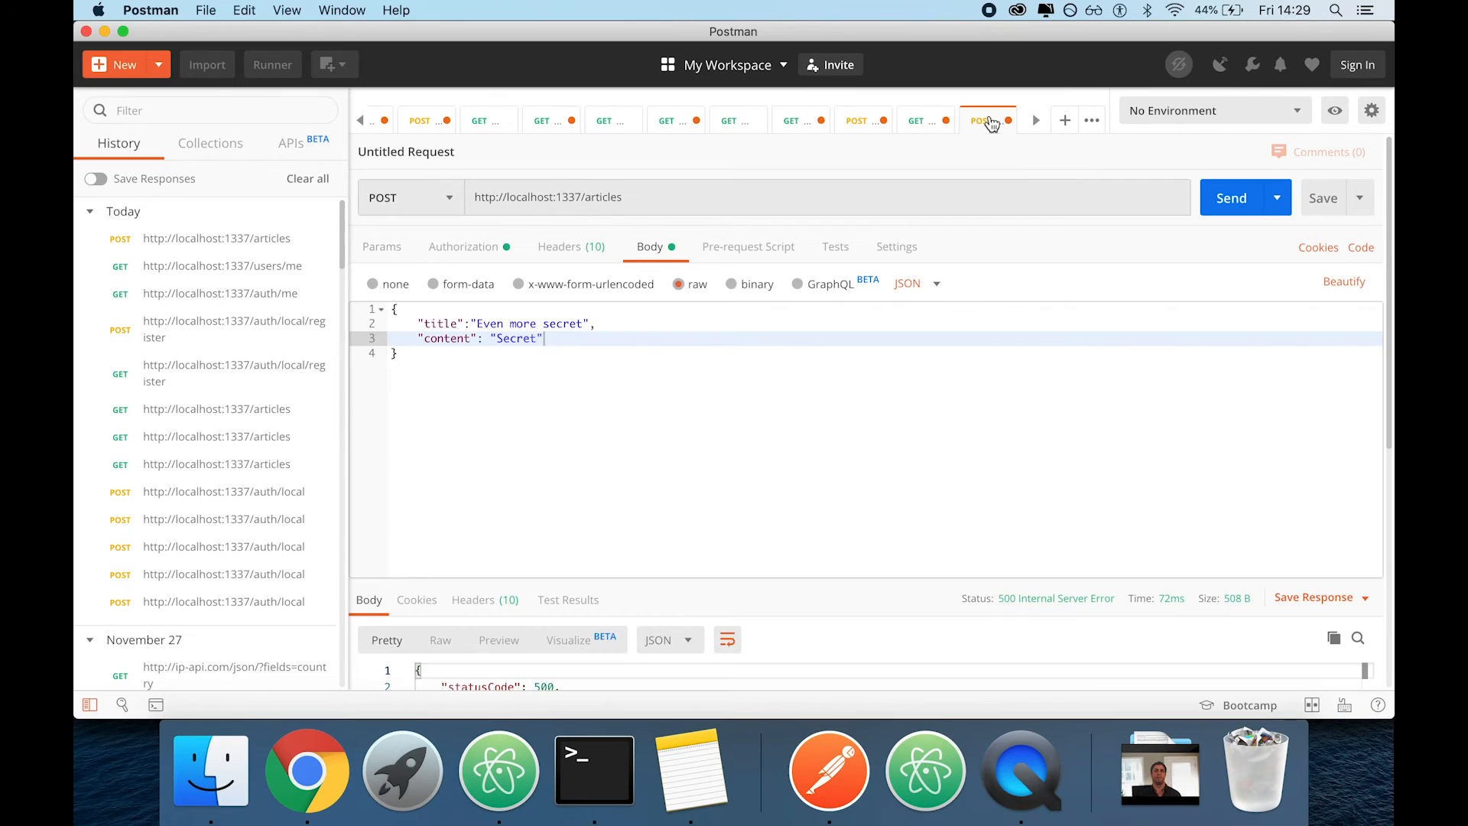
click(662, 454)
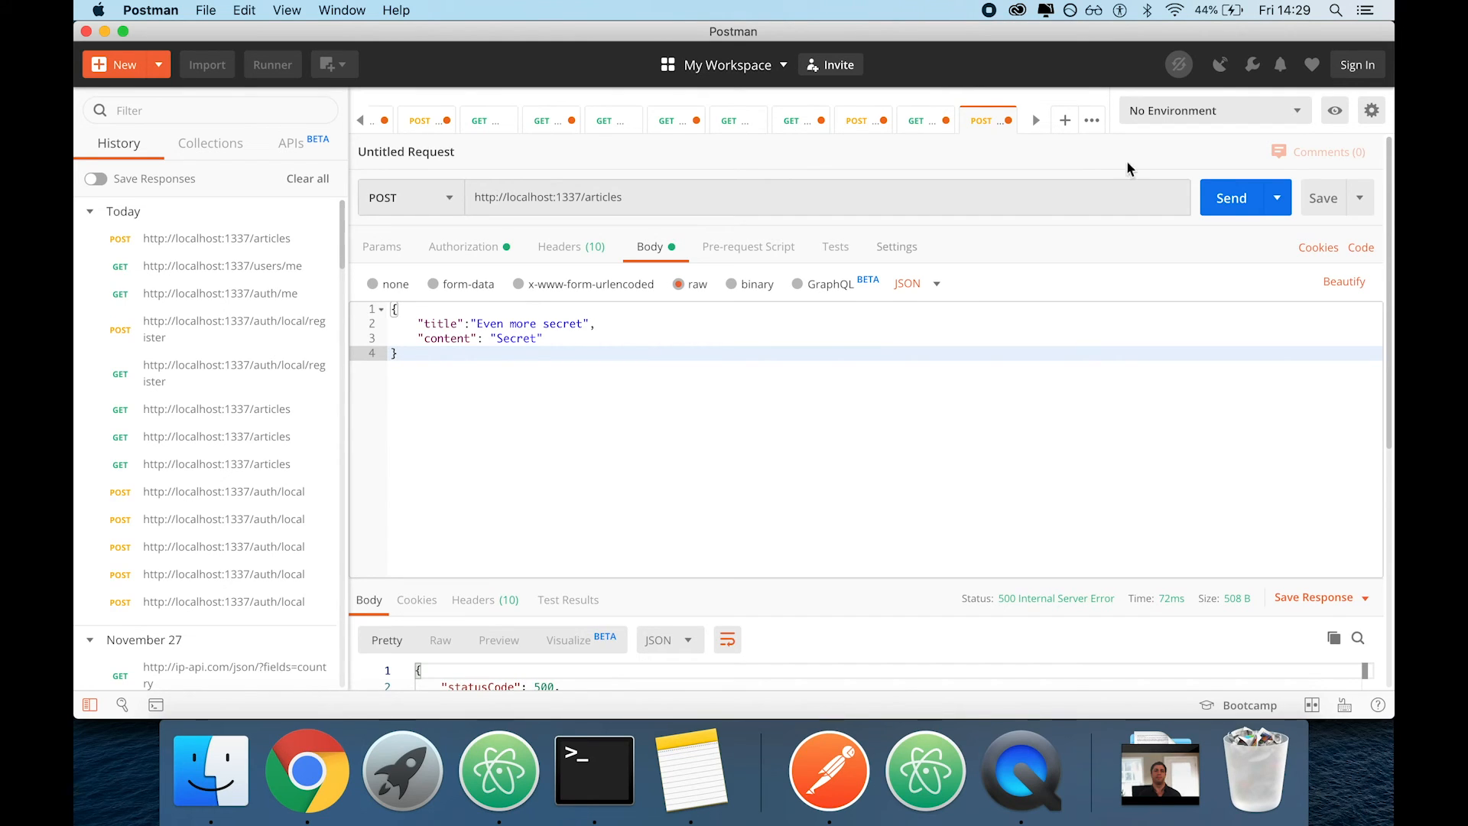
click(1231, 197)
scroll(909, 397, down, 2)
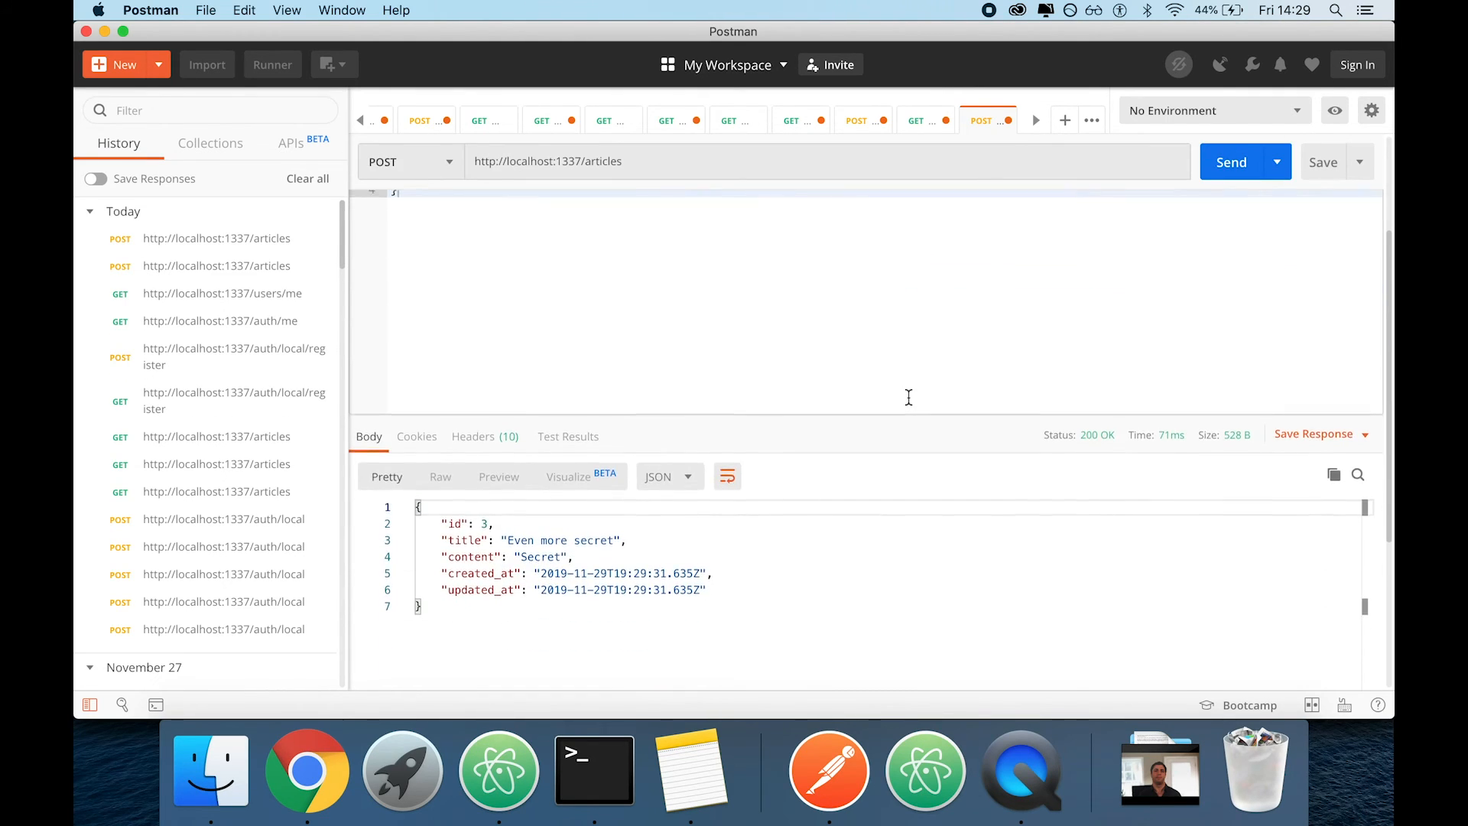
Send the same articles POST request three more times to create additional entries
scroll(908, 397, up, 2)
click(1232, 162)
click(1233, 169)
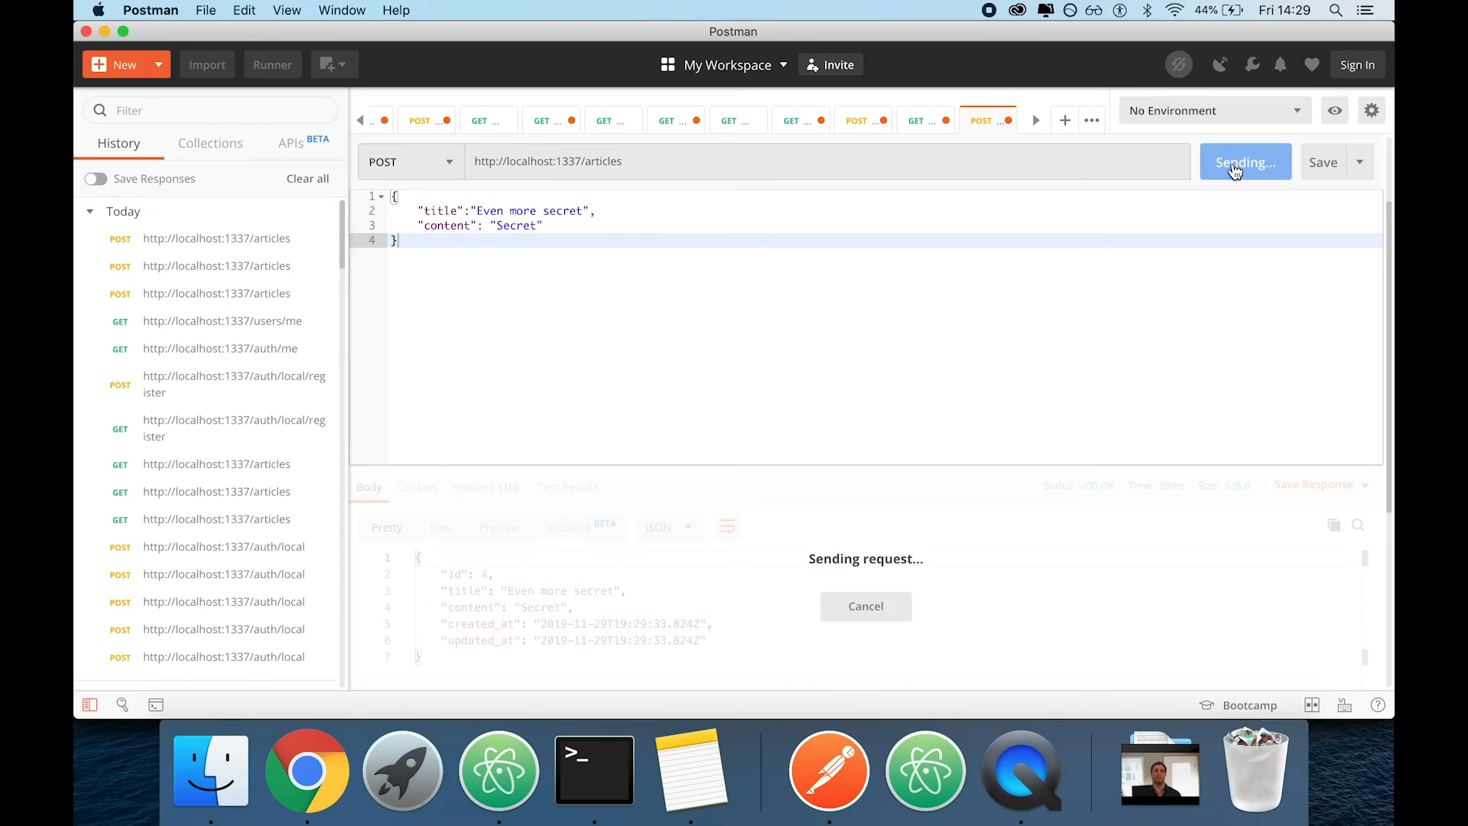
click(1234, 165)
Change the articles request's method to GET, send it, and look through the returned articles
click(425, 157)
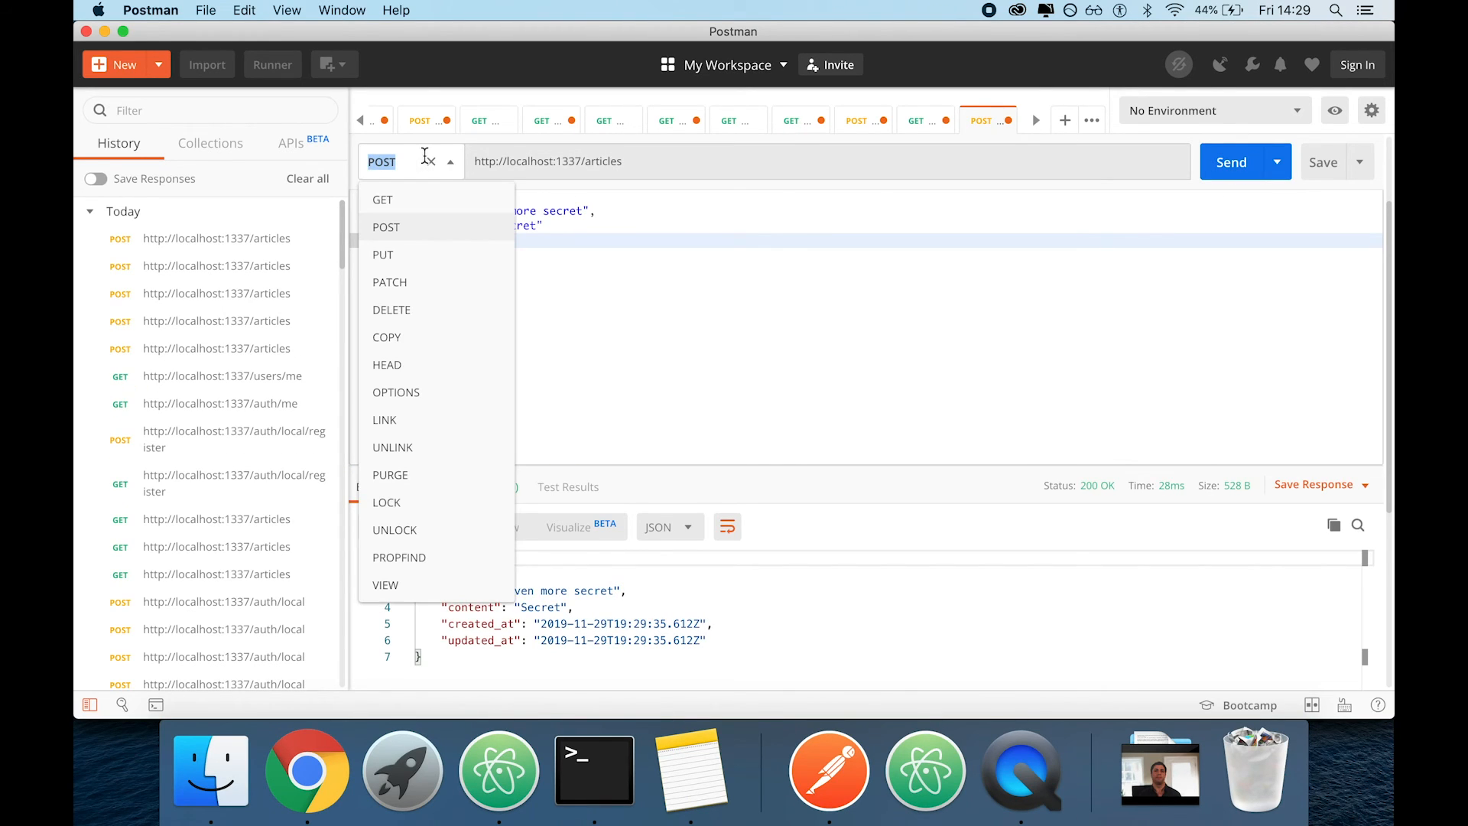
click(382, 200)
click(1232, 170)
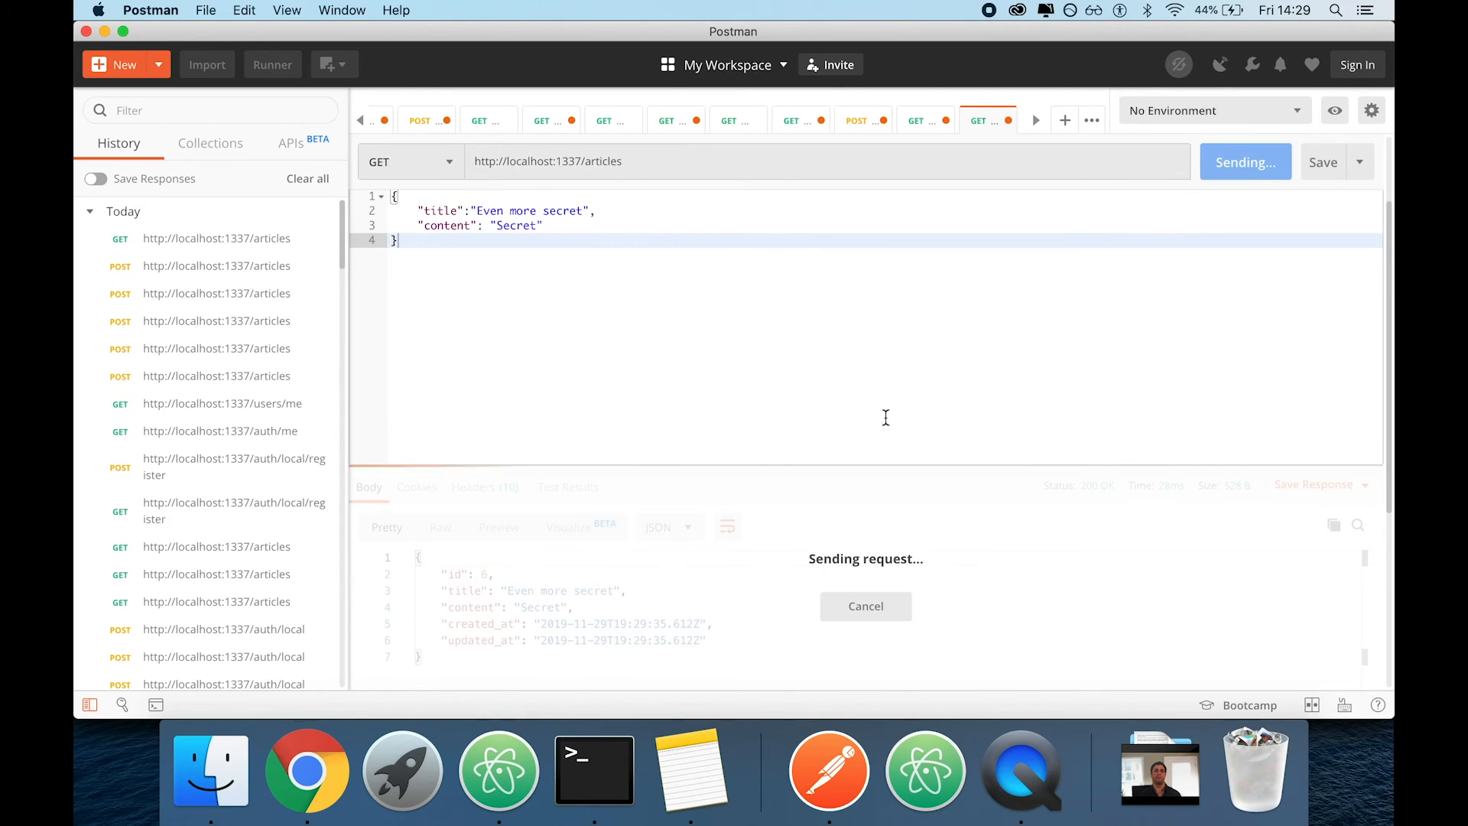
scroll(631, 653, down, 10)
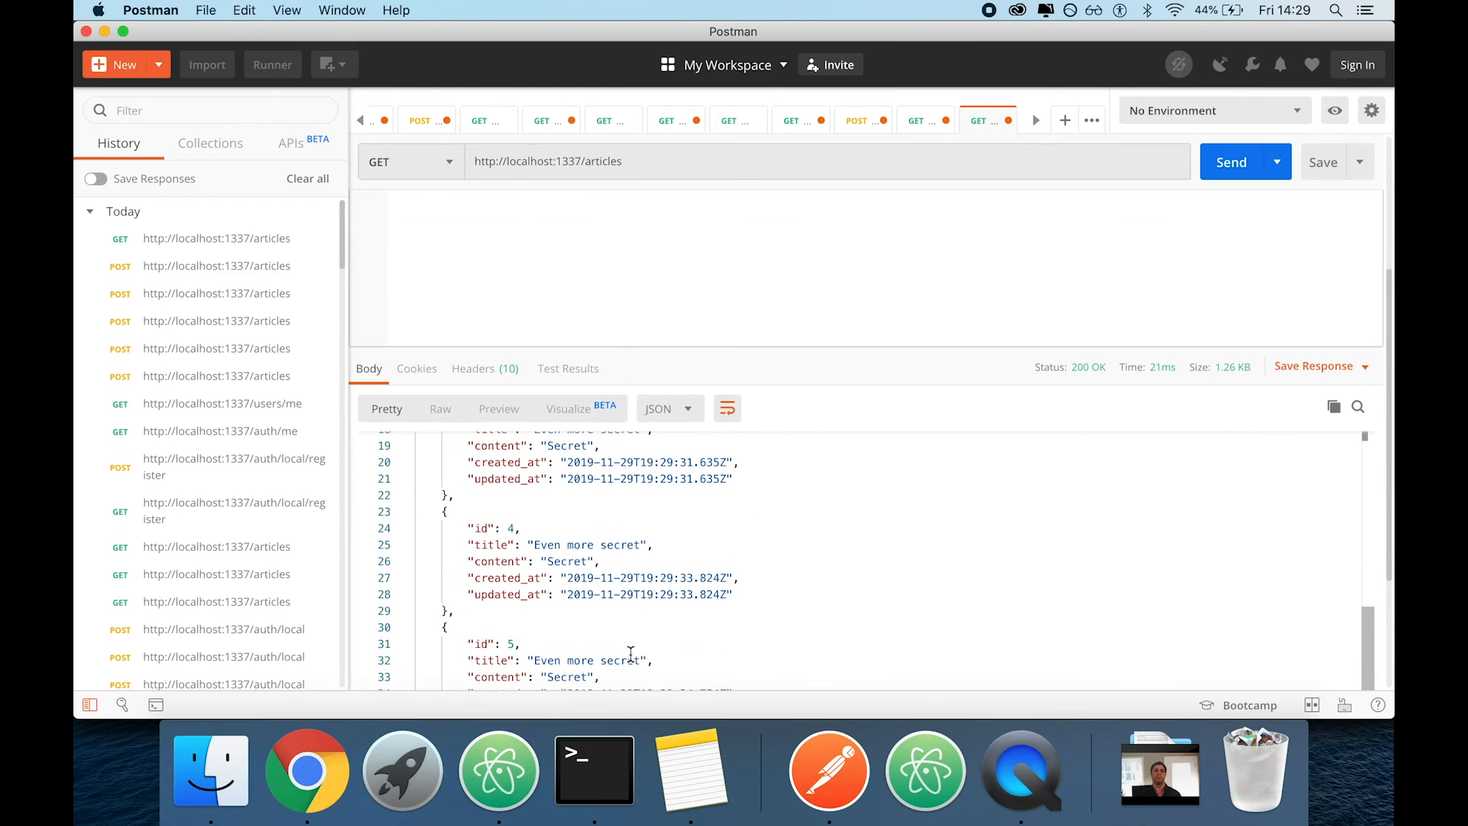
scroll(630, 654, up, 10)
click(659, 159)
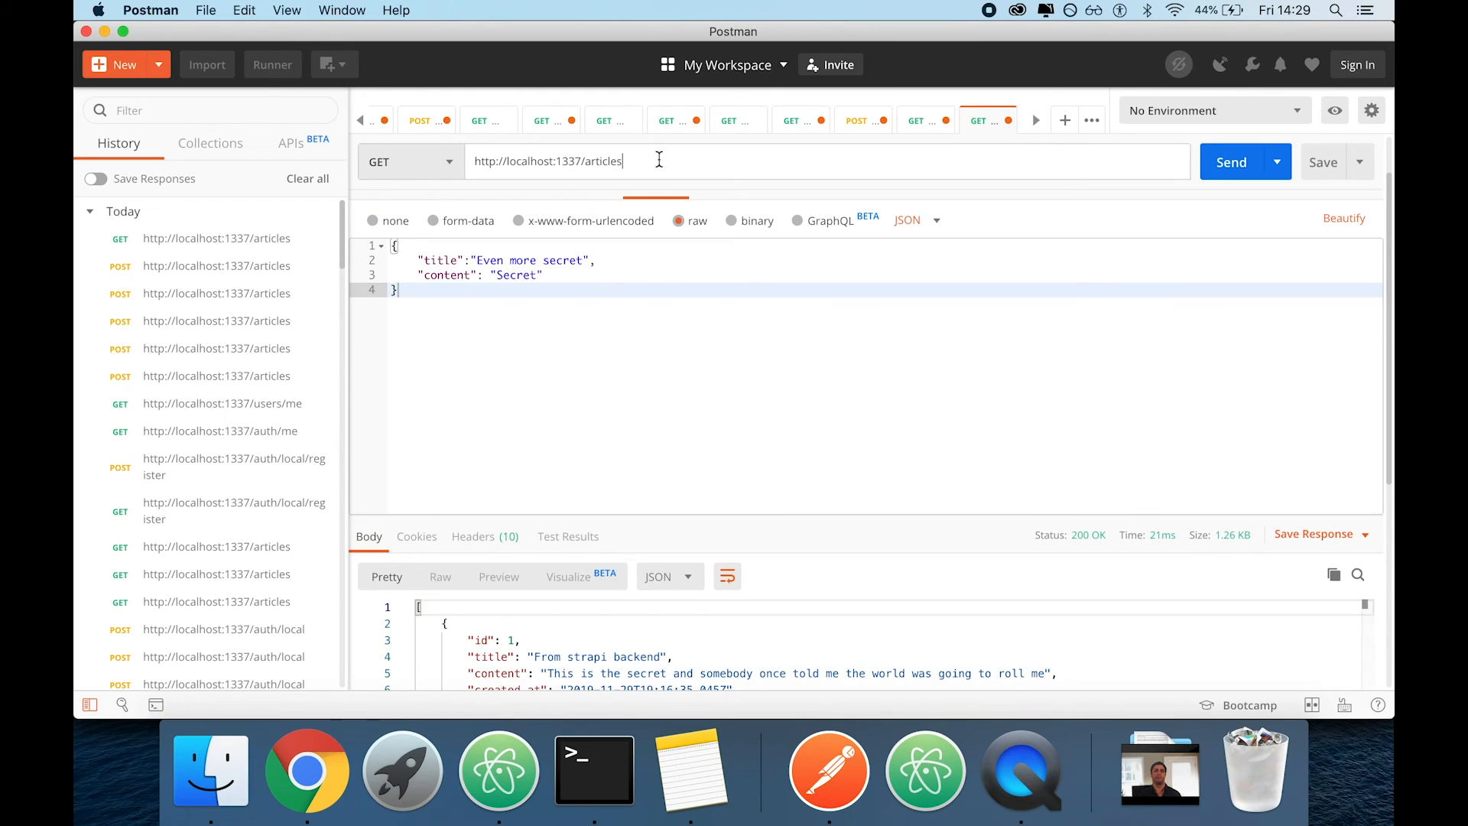
text(/4)
click(1228, 160)
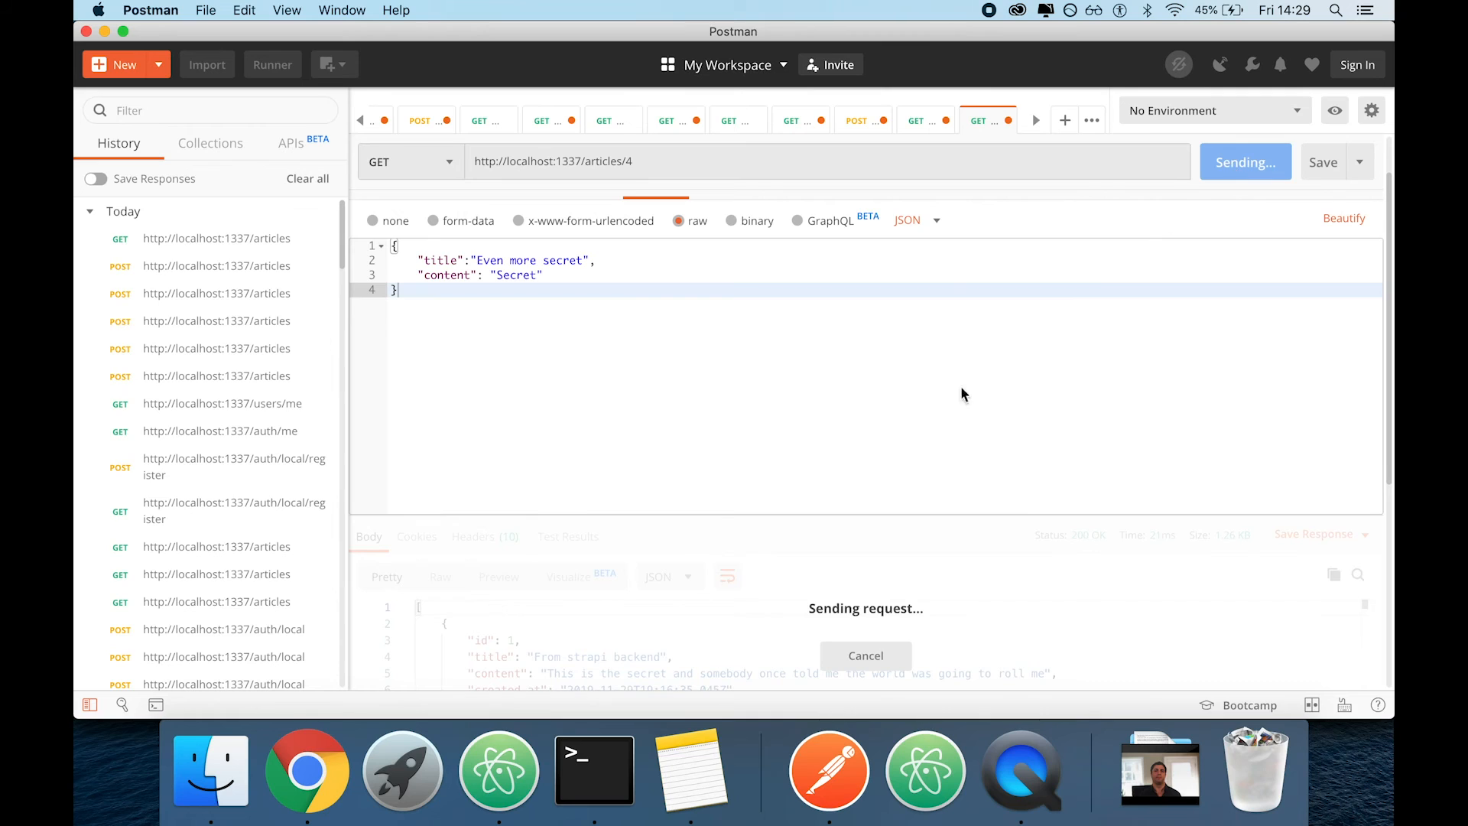
scroll(929, 425, down, 3)
scroll(929, 424, up, 3)
Change the articles/4 request's method to DELETE and send it
click(444, 197)
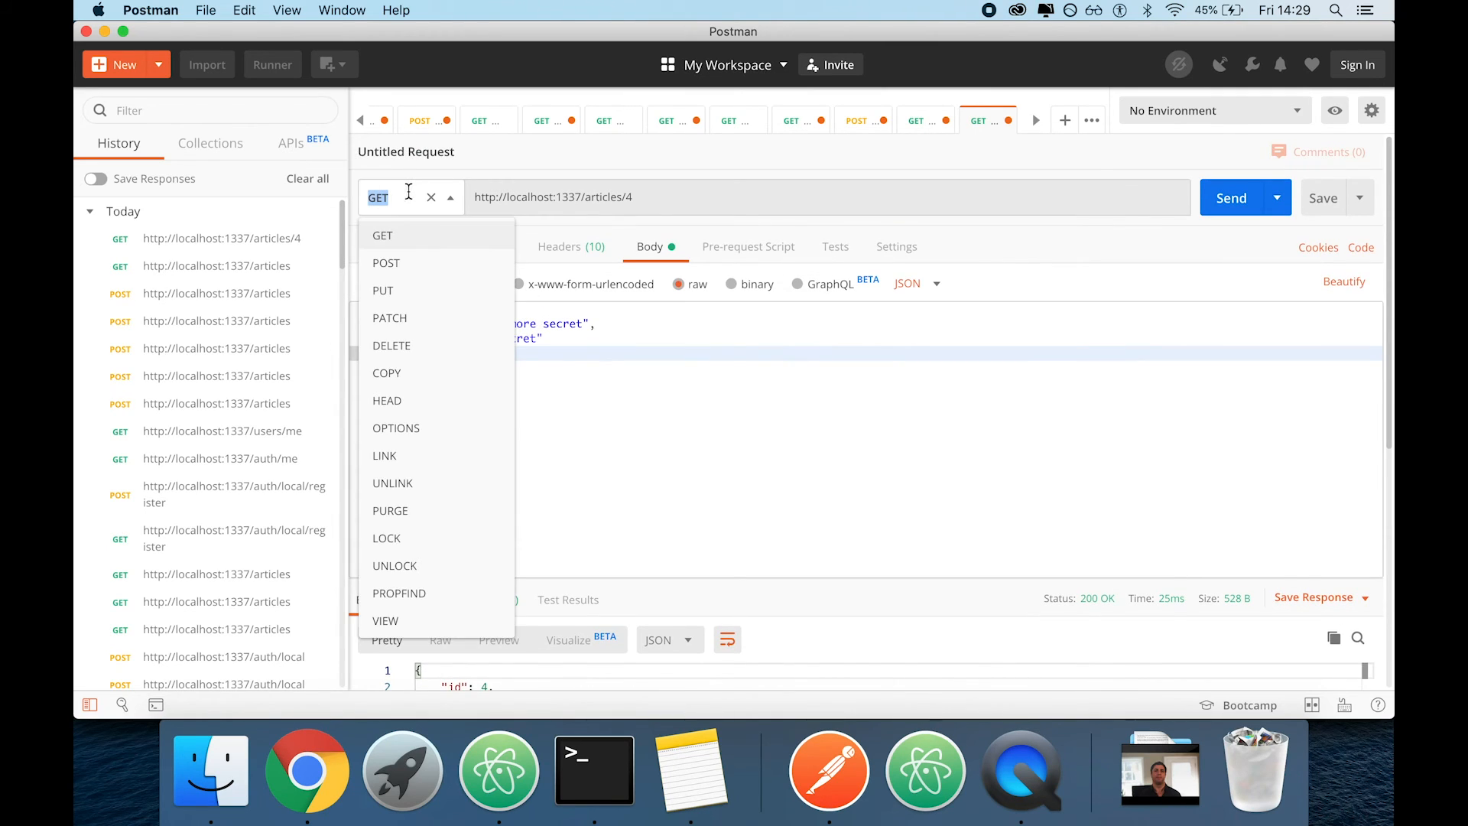
click(391, 345)
click(1231, 198)
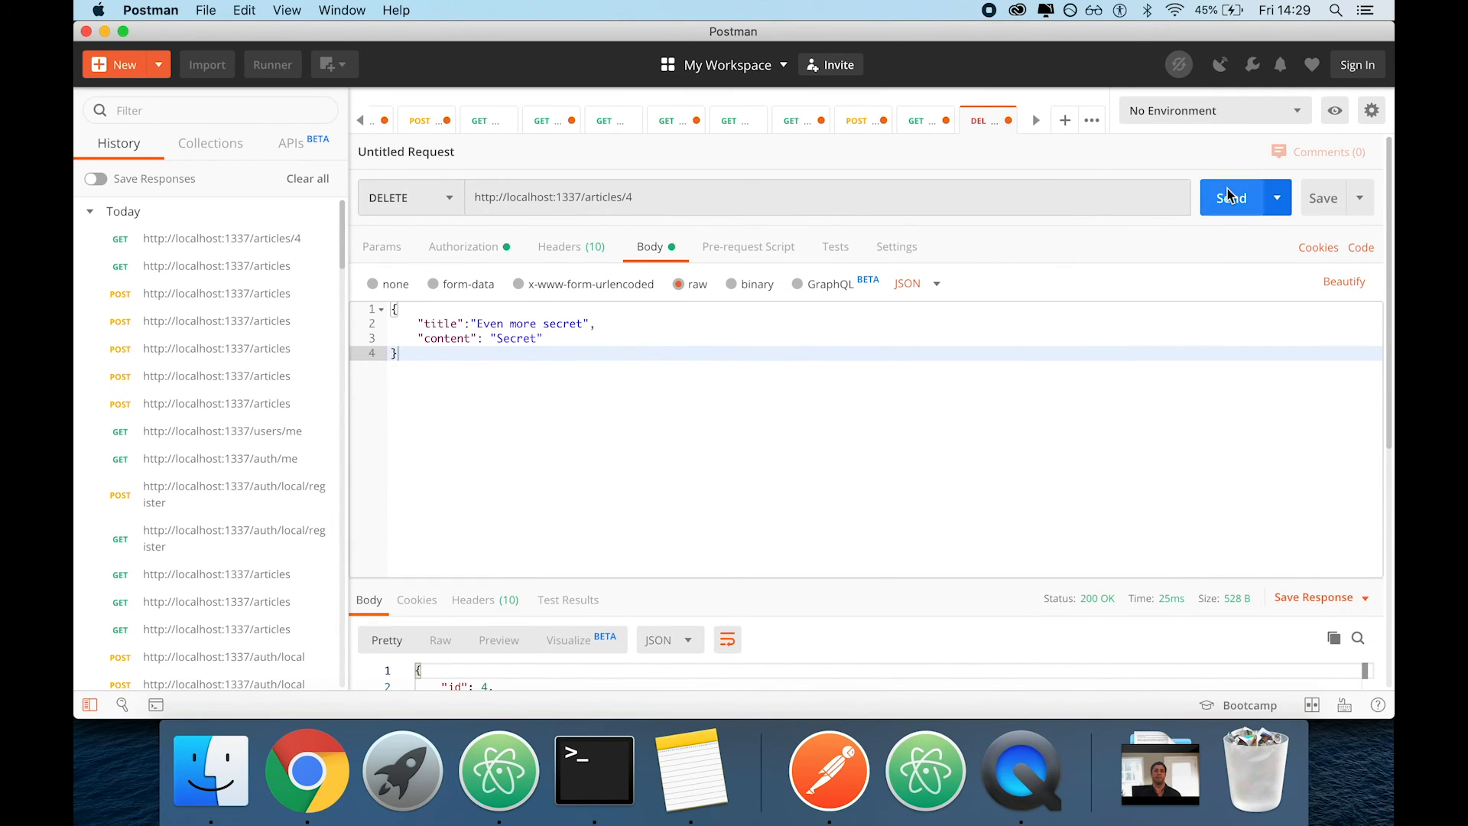
scroll(823, 489, down, 1)
scroll(822, 489, up, 1)
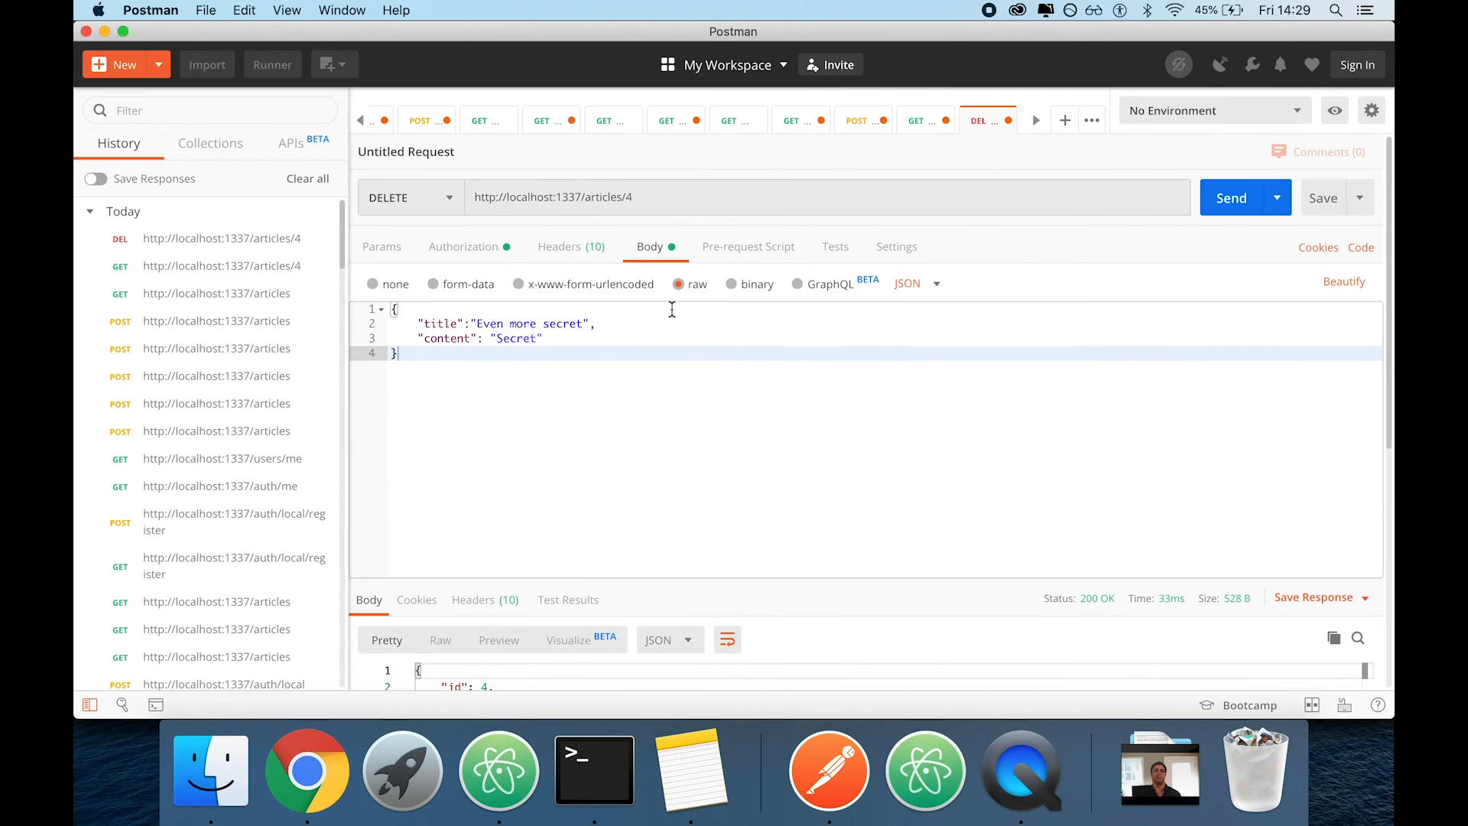
click(637, 196)
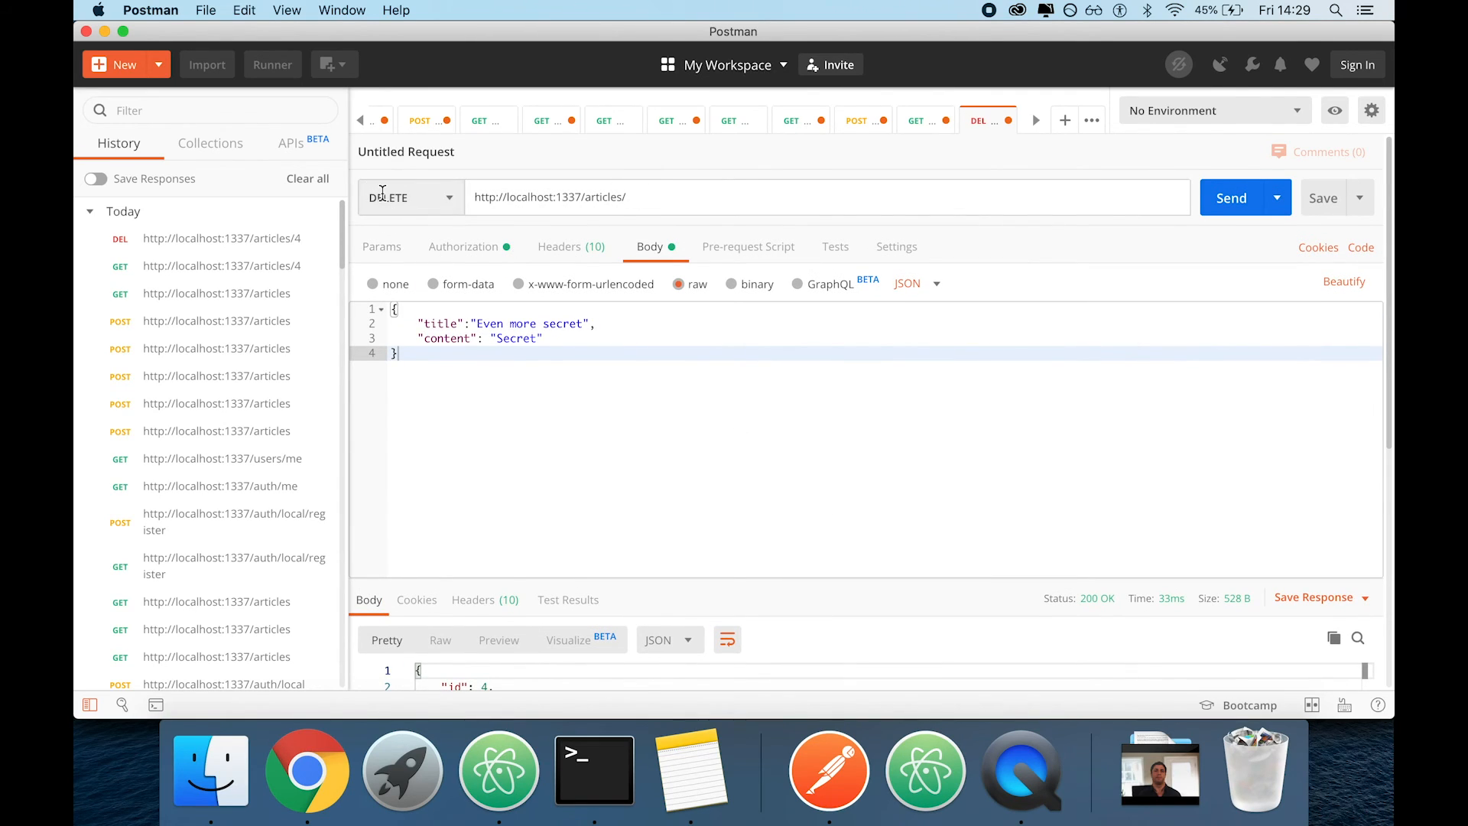
click(410, 198)
click(383, 233)
click(1257, 210)
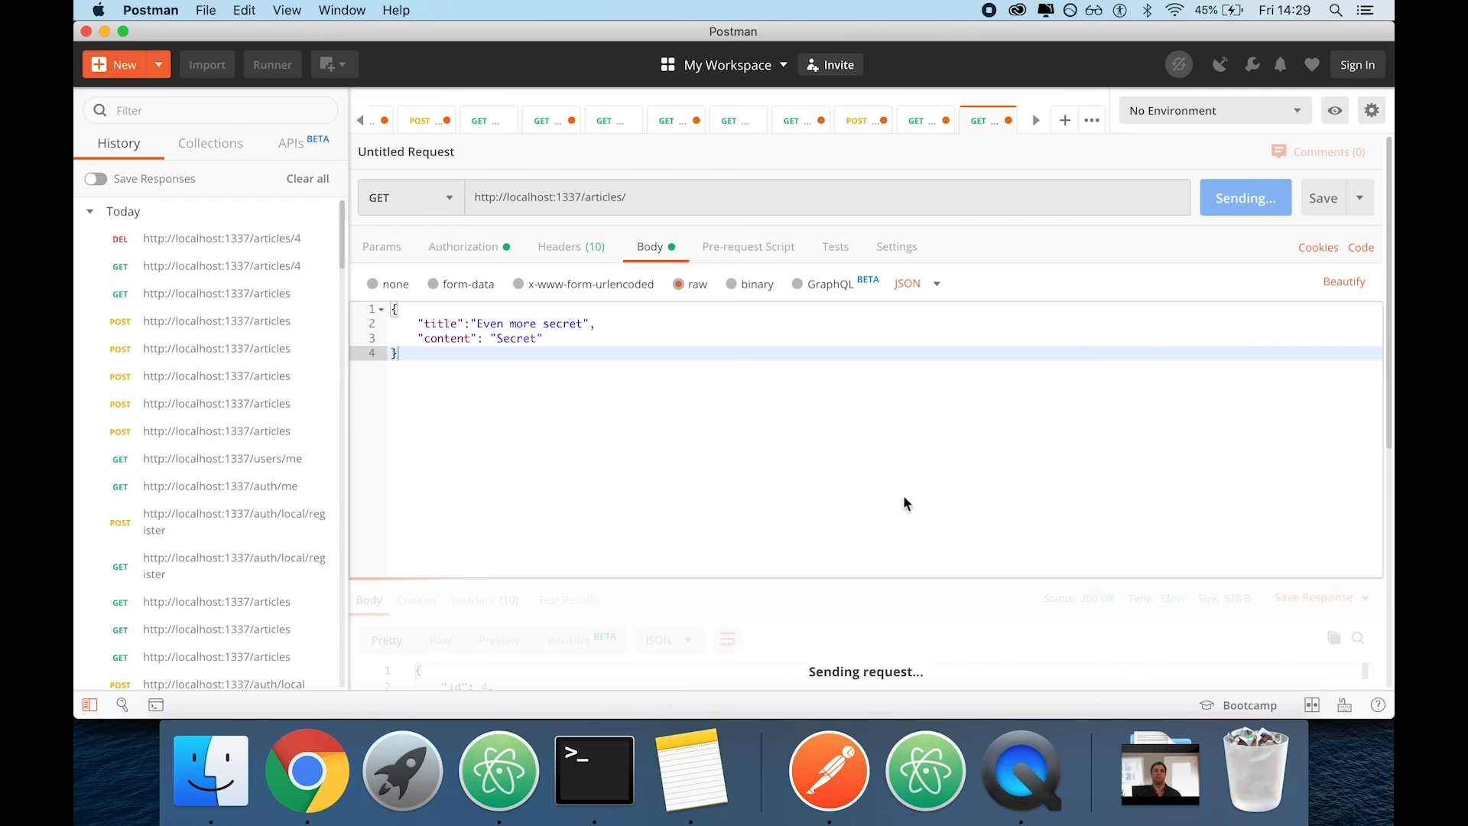
scroll(770, 459, down, 5)
scroll(771, 459, down, 3)
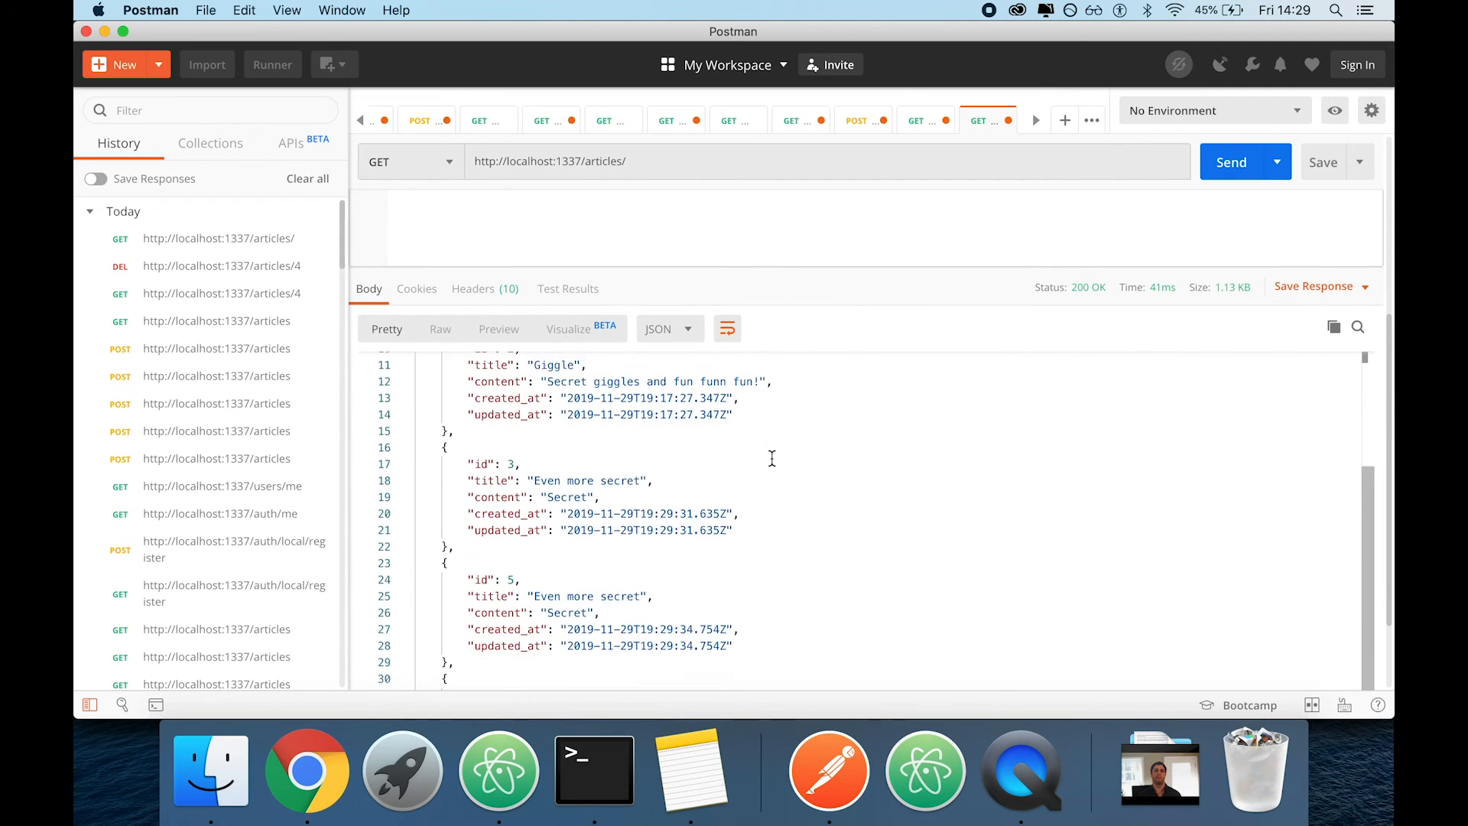
scroll(622, 574, up, 8)
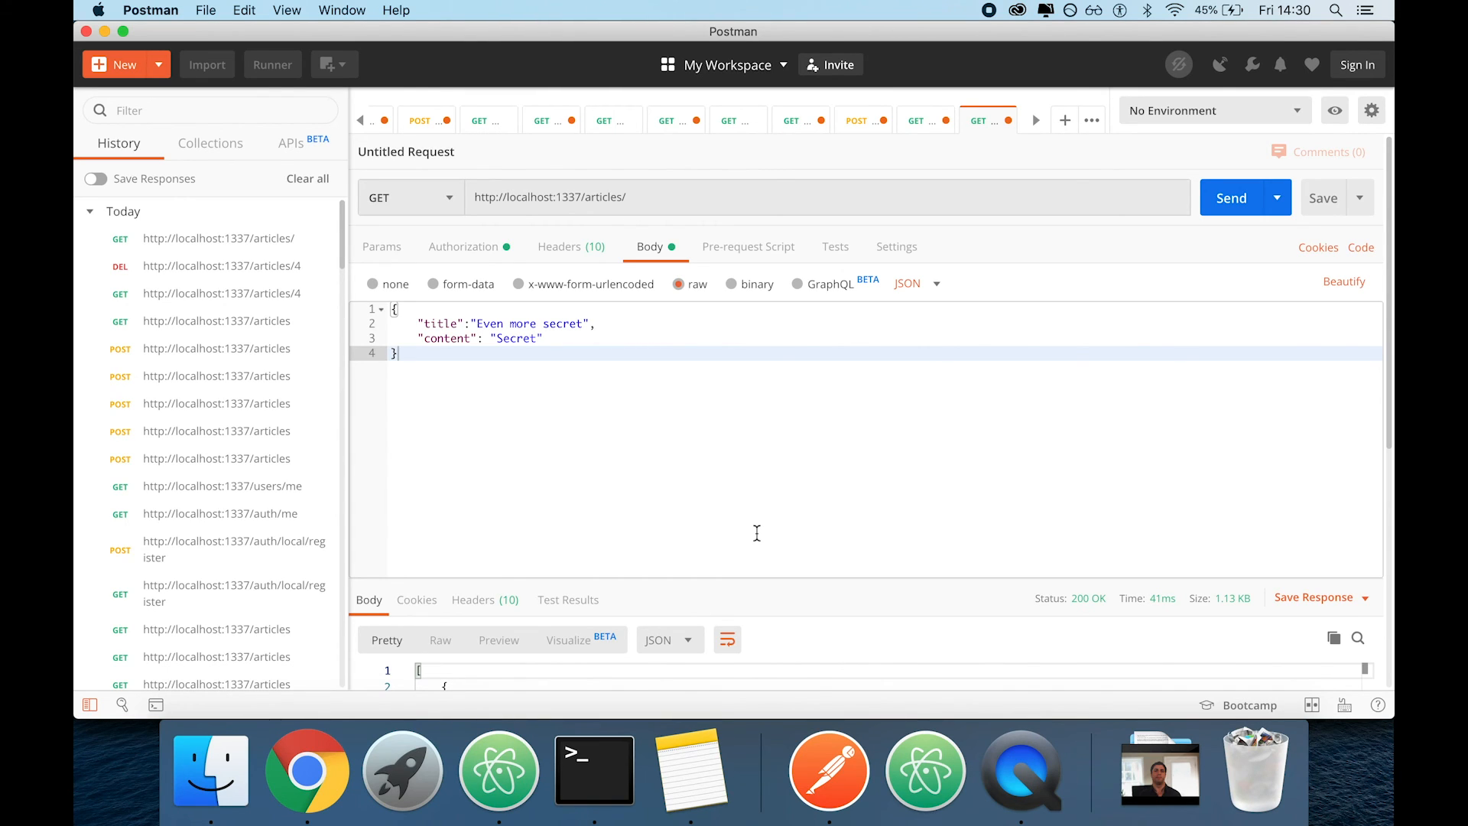
Switch to Chrome, open the strapi.io website in a new tab, and look over its homepage
click(306, 768)
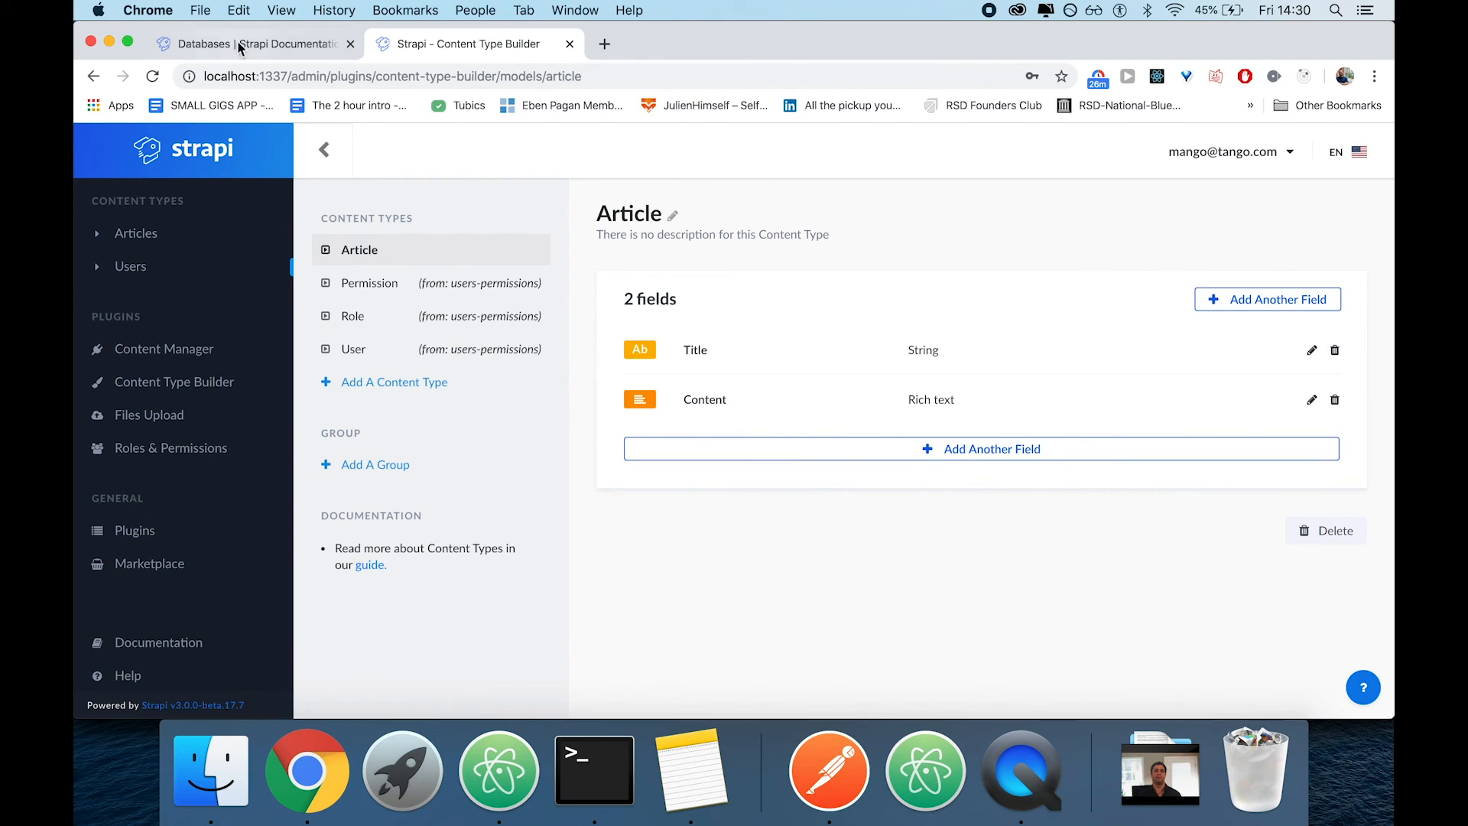
click(604, 43)
text(st)
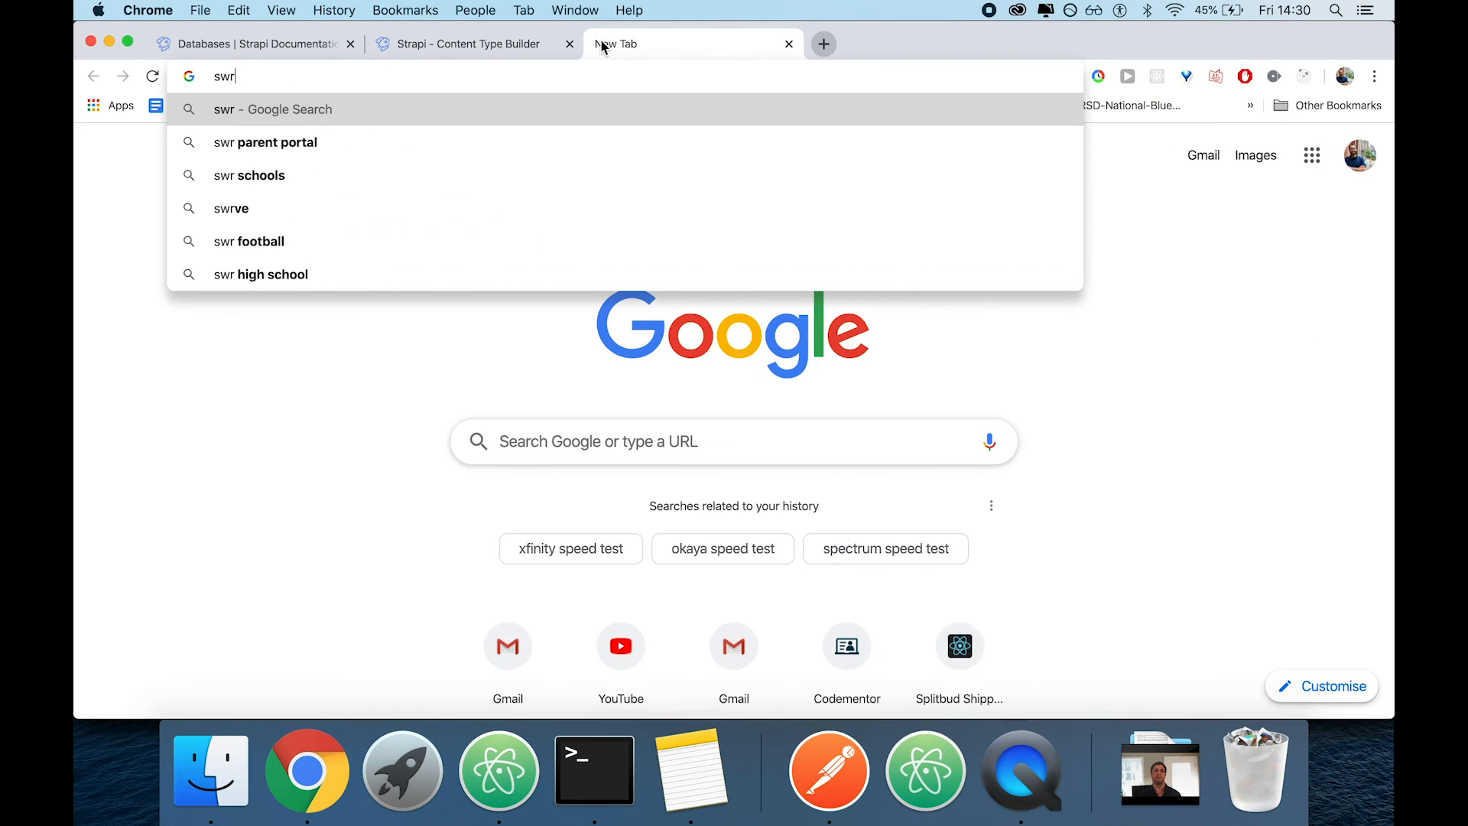
text(rapi)
key(Return)
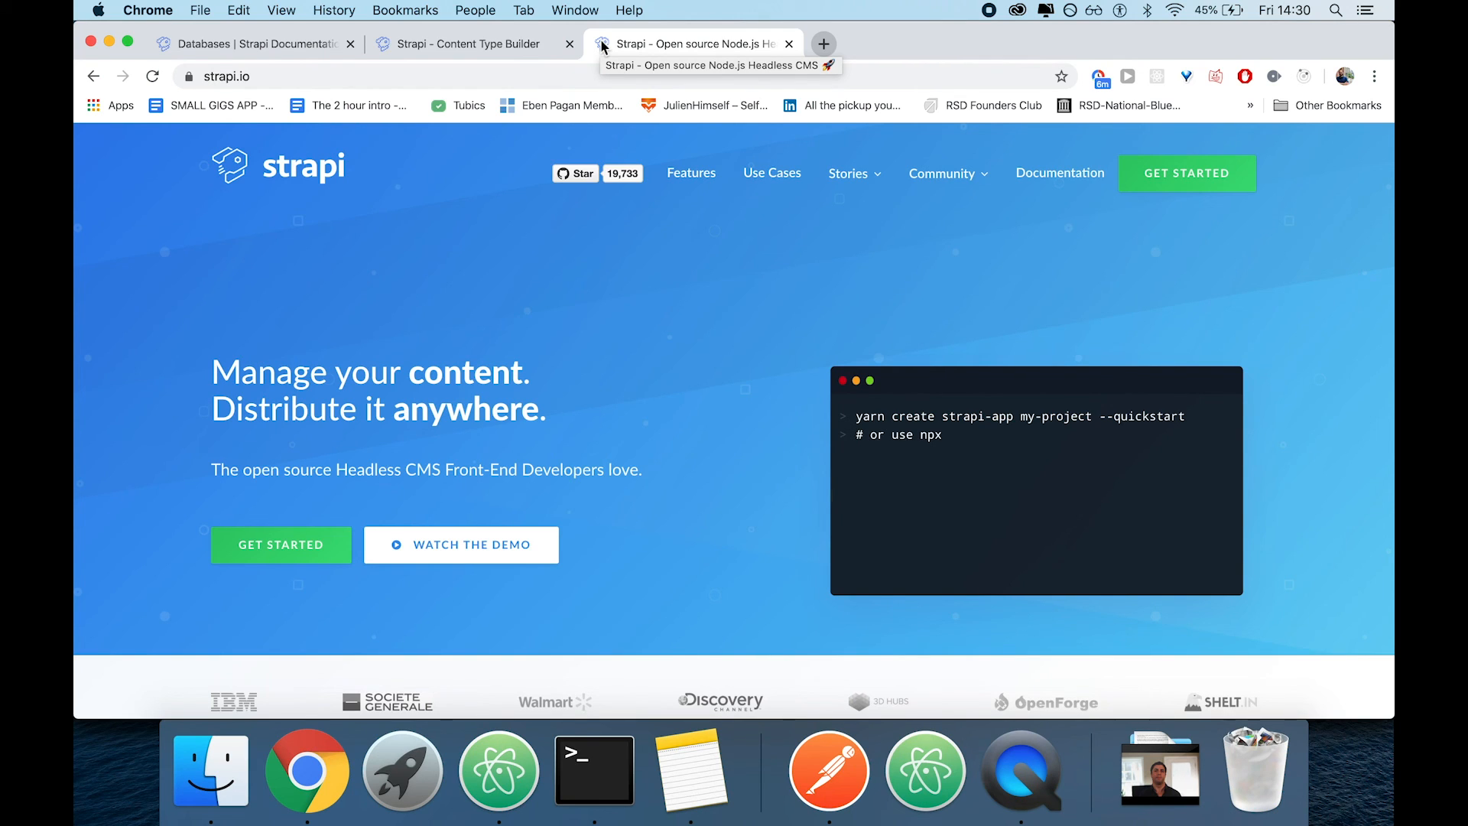
scroll(650, 459, down, 3)
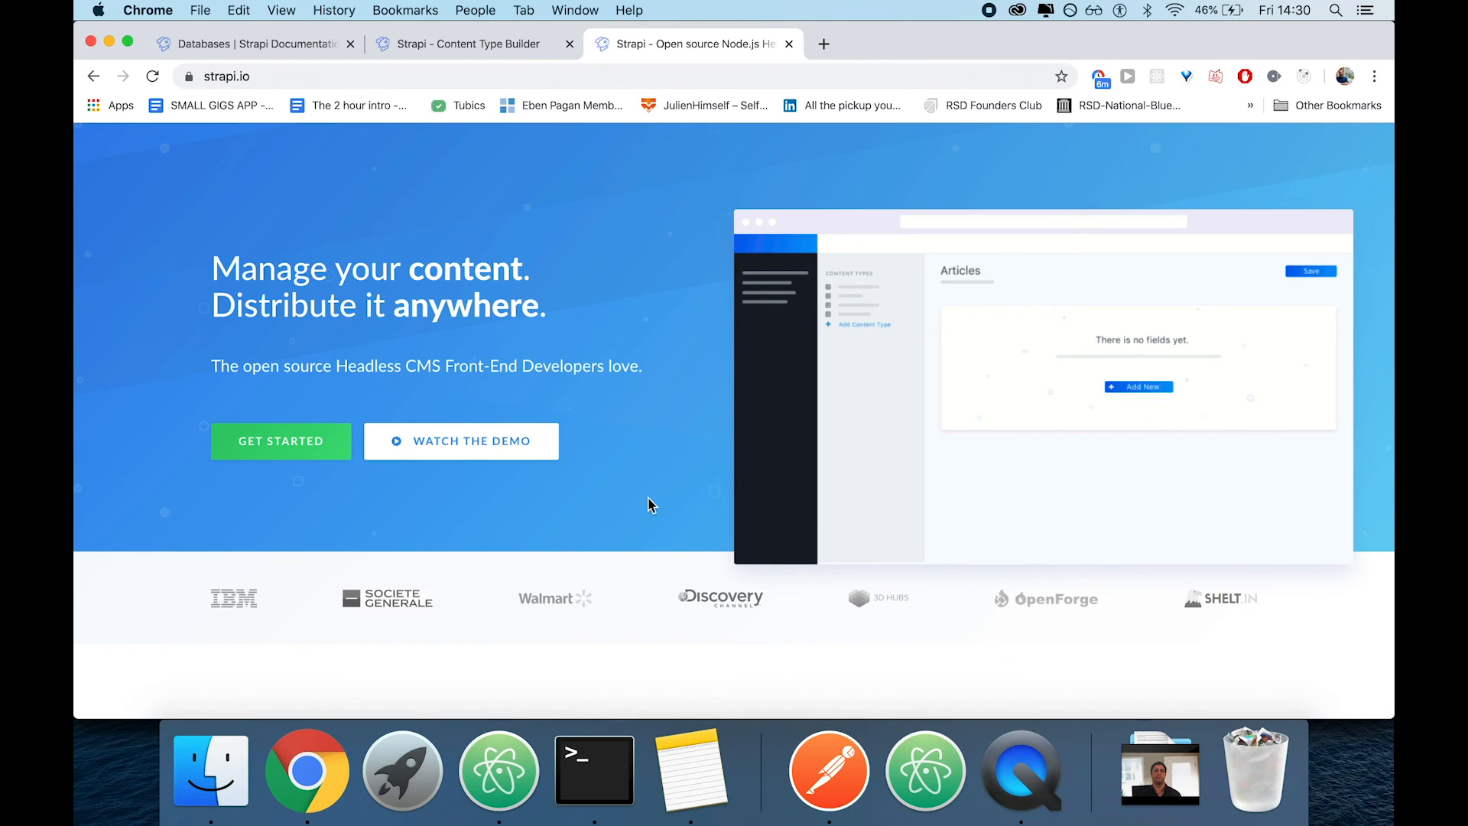
scroll(649, 505, down, 5)
scroll(688, 490, up, 7)
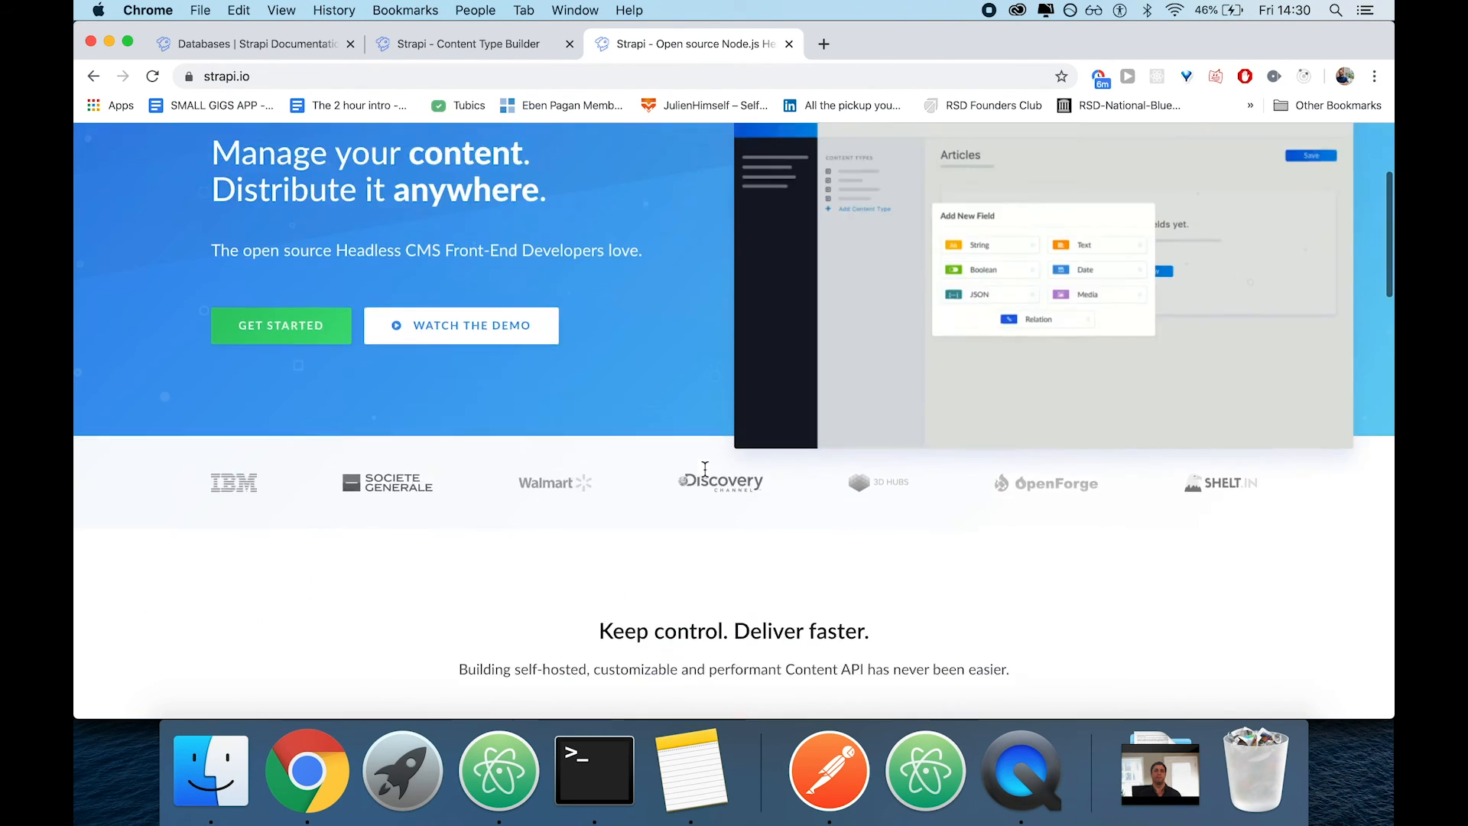